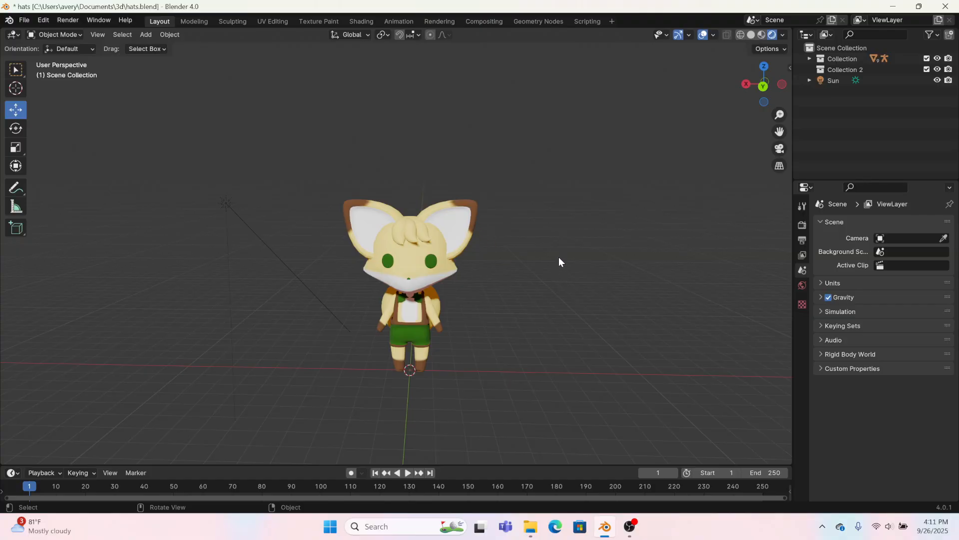
Exclude the fox character's Collection from the view layer
scroll(465, 346, up, 2)
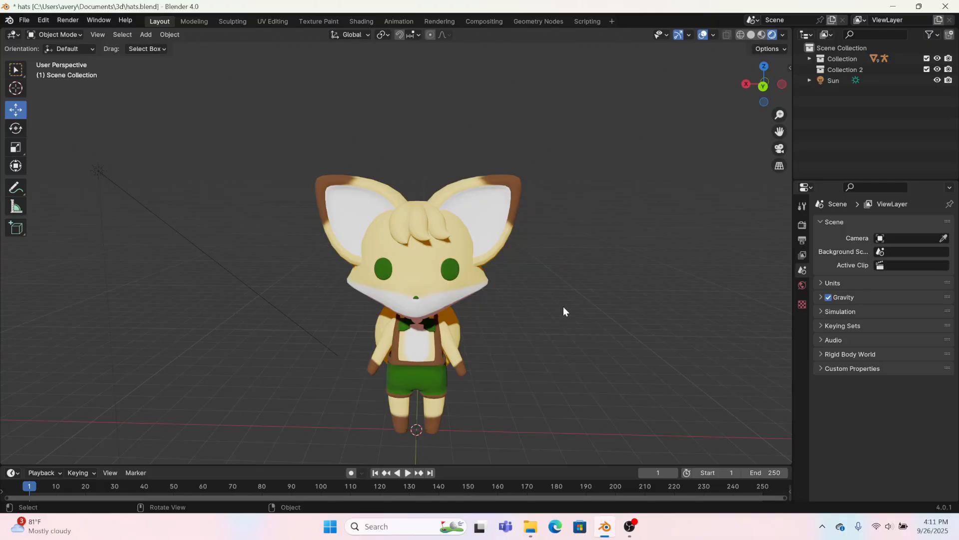
scroll(563, 306, down, 1)
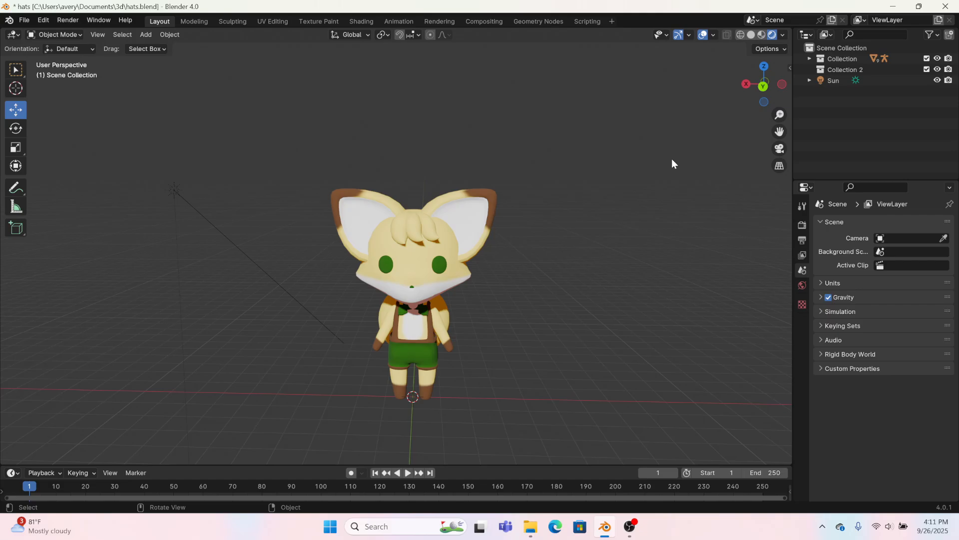
click(927, 58)
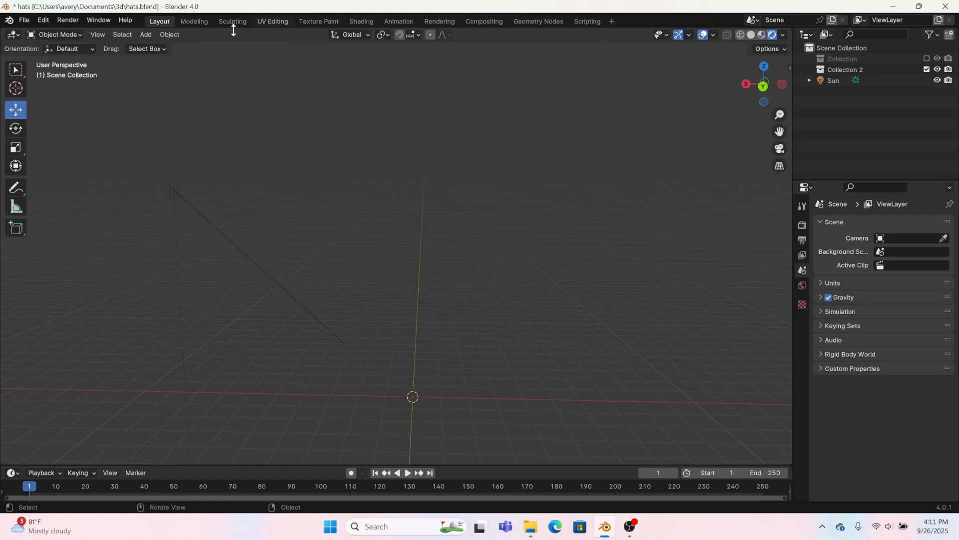
Add a mesh circle at the origin and switch to the Modeling workspace to edit it
click(142, 34)
mouse_move(146, 45)
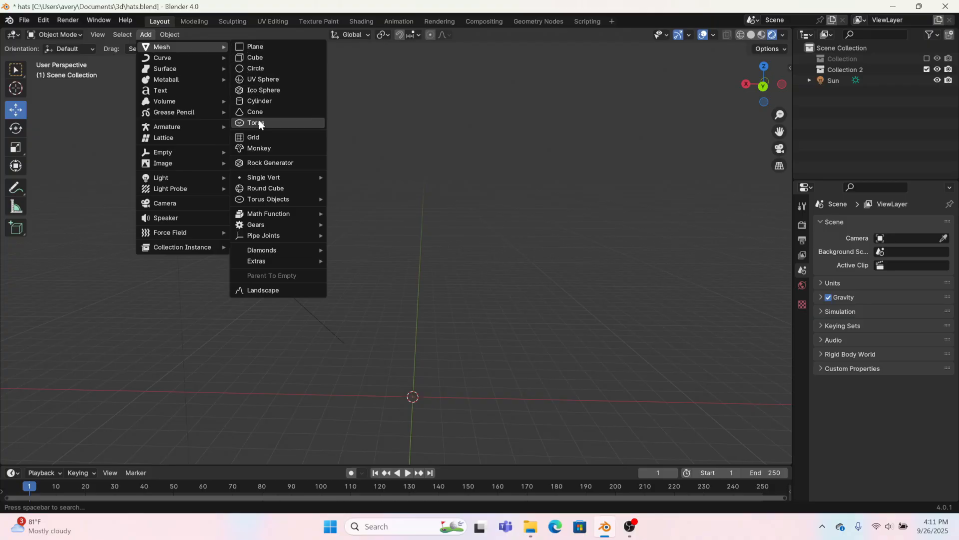
click(265, 68)
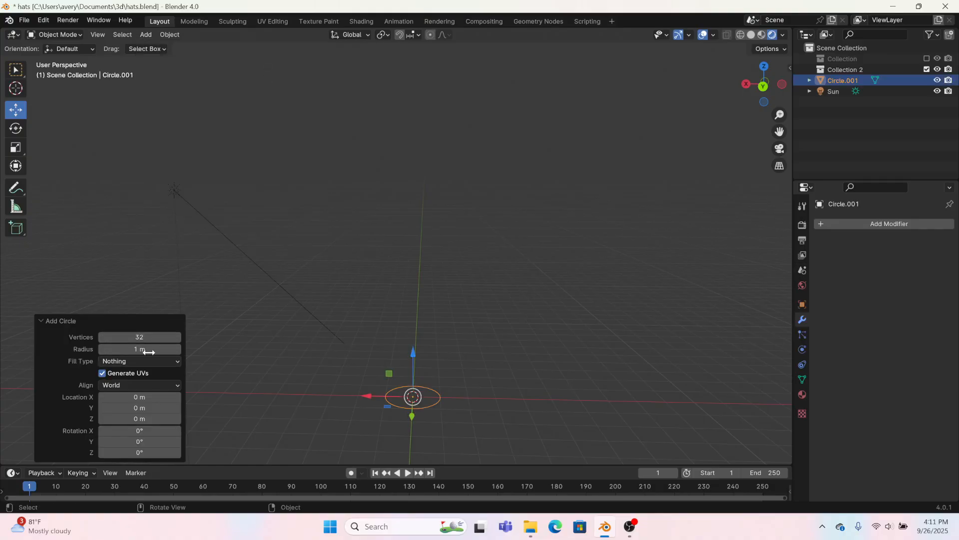
click(194, 21)
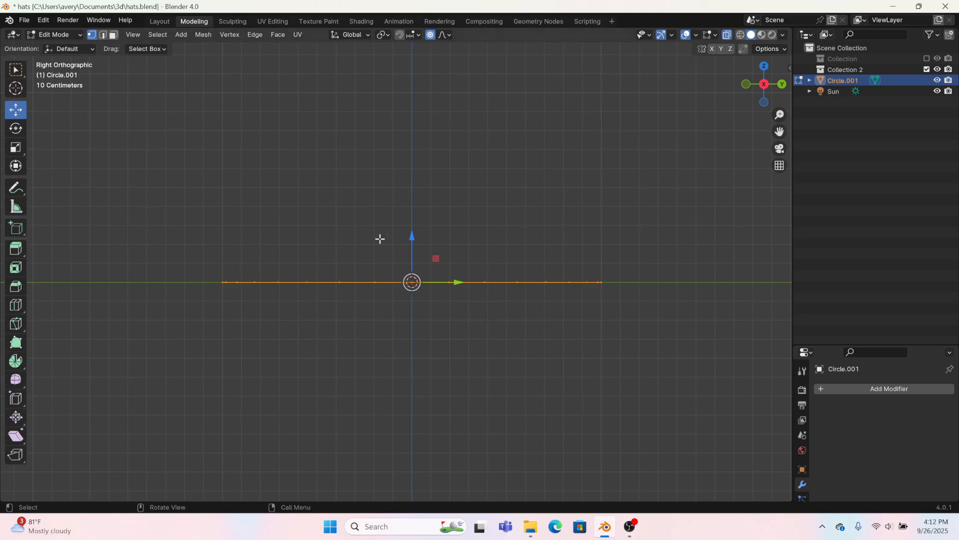
mouse_move(381, 238)
middle_down()
mouse_move(394, 211)
mouse_move(398, 246)
middle_up()
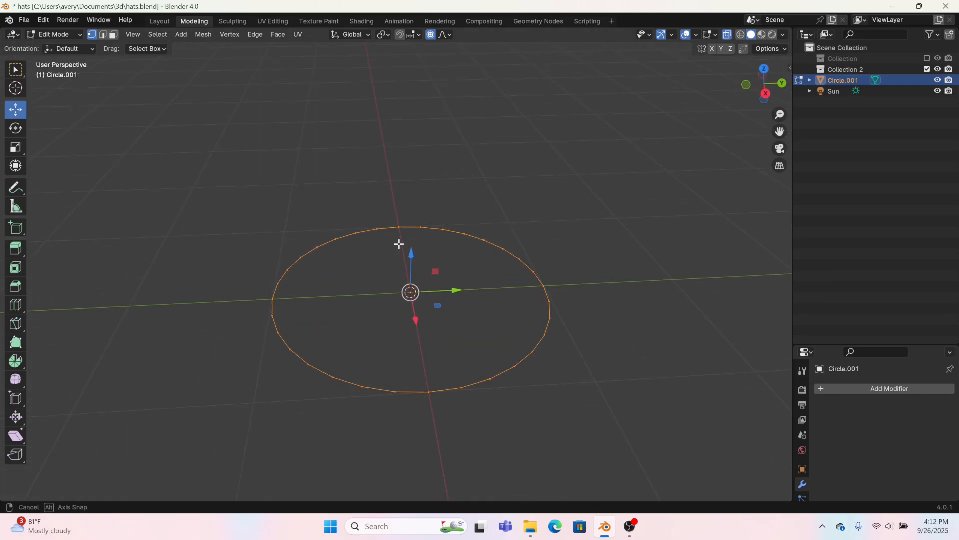
key(e)
right_click(441, 299)
key(s)
click(486, 295)
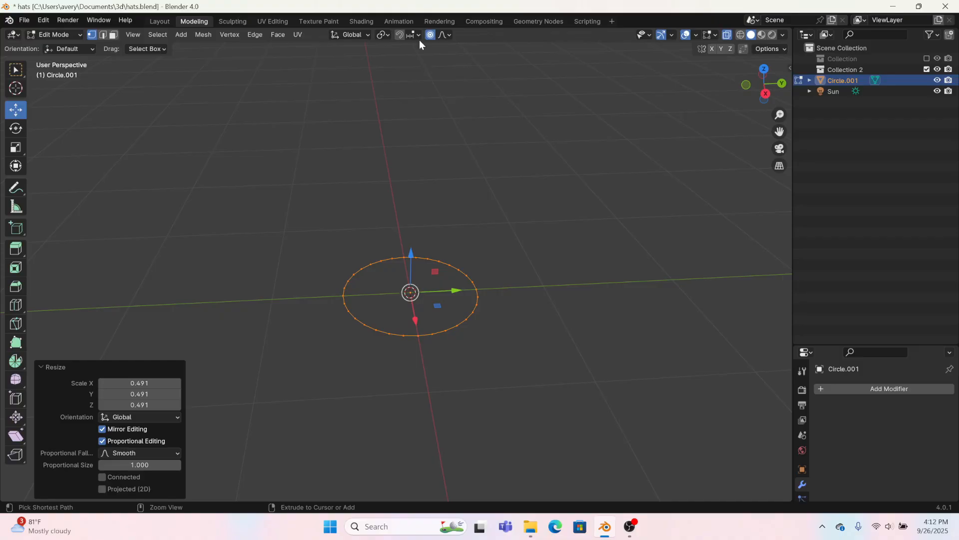
key(ctrl+z)
Turn off proportional editing
click(430, 36)
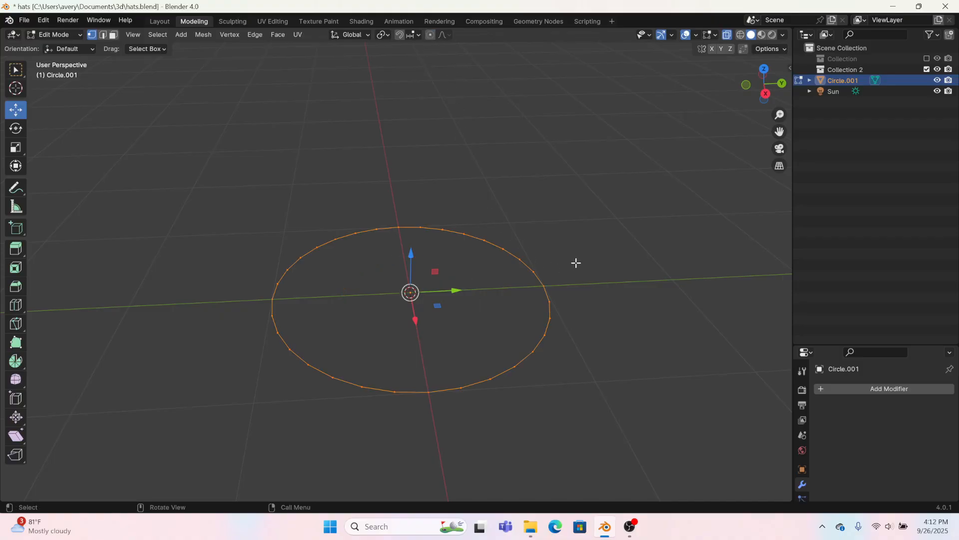
Extrude the circle inward into a flat brim and extrude its inner ring upward into a crown wall
key(e)
right_click(670, 272)
key(s)
click(555, 276)
key(e)
right_click(410, 256)
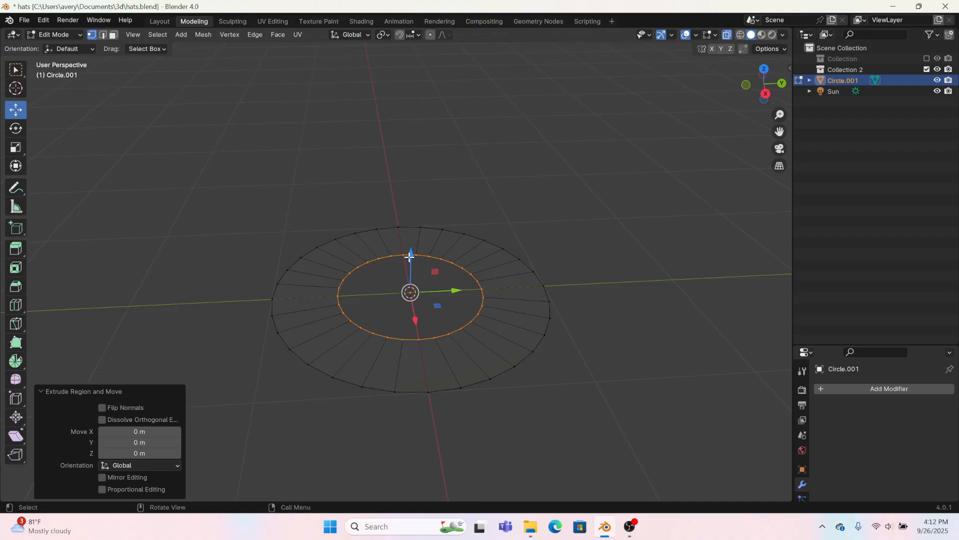
drag(410, 257, 412, 126)
click(560, 117)
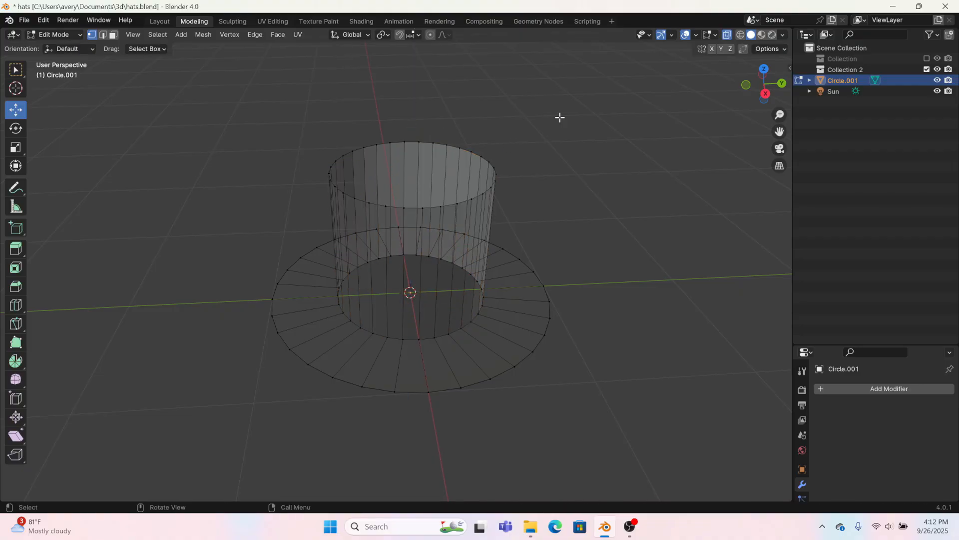
Set the viewport to opaque solid shading with X-ray off
click(740, 35)
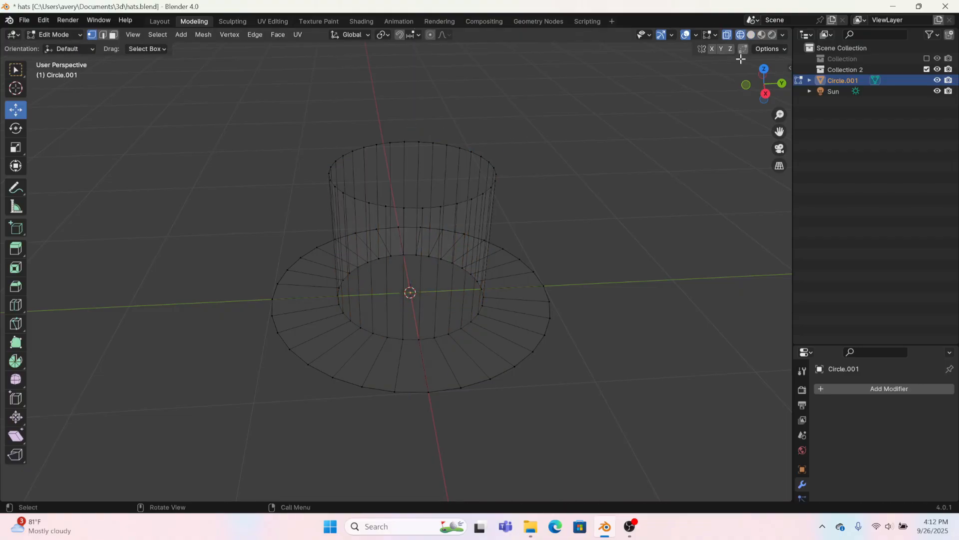
click(751, 35)
mouse_move(580, 225)
middle_down()
mouse_move(540, 175)
mouse_move(602, 158)
mouse_move(529, 246)
mouse_move(640, 240)
mouse_move(613, 234)
middle_up()
Undo the crown and brim extrusions back to the plain circle
key(ctrl+z)
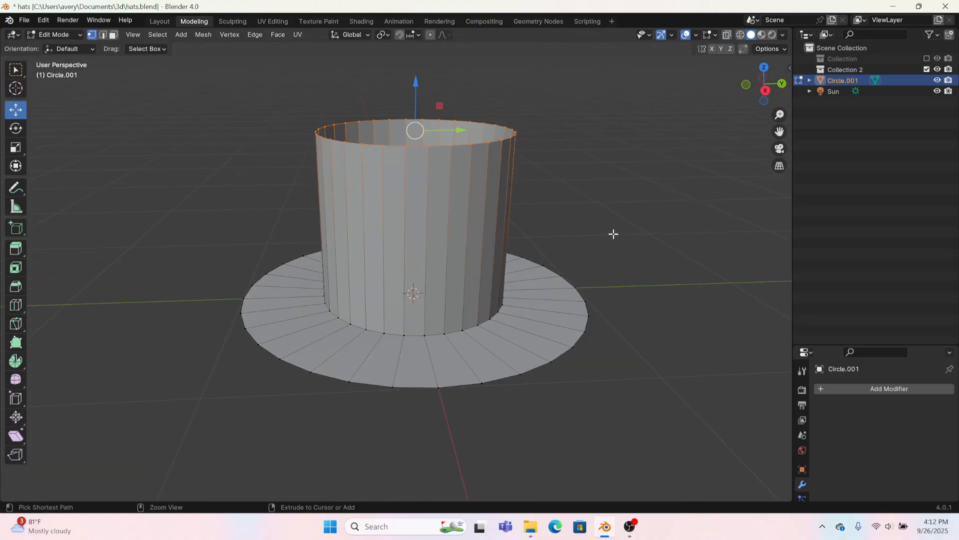
key(ctrl+z)
key(ctrl+z)
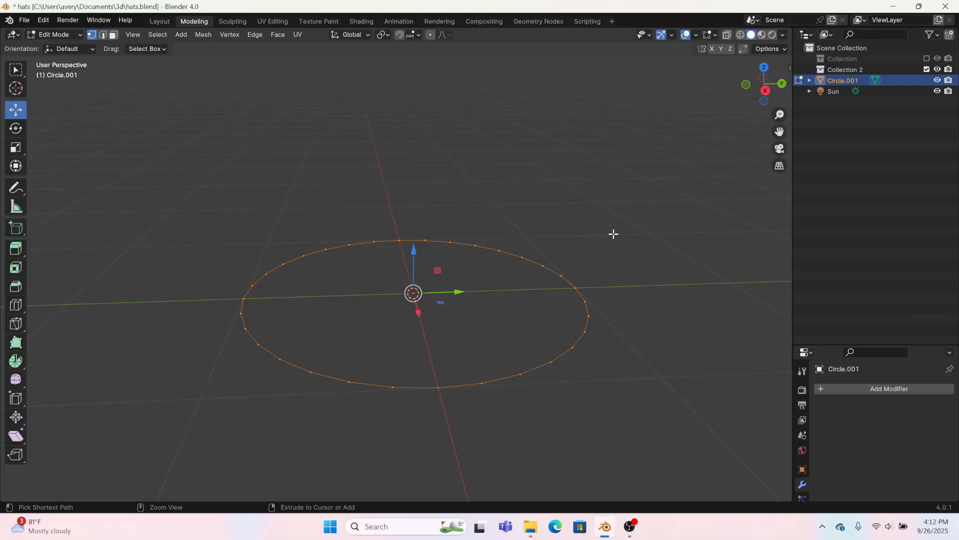
Extrude the circle in place and scale the new ring inward to form a flat hat brim
click(766, 92)
middle_drag(601, 237, 606, 275)
key(e)
key(Escape)
key(s)
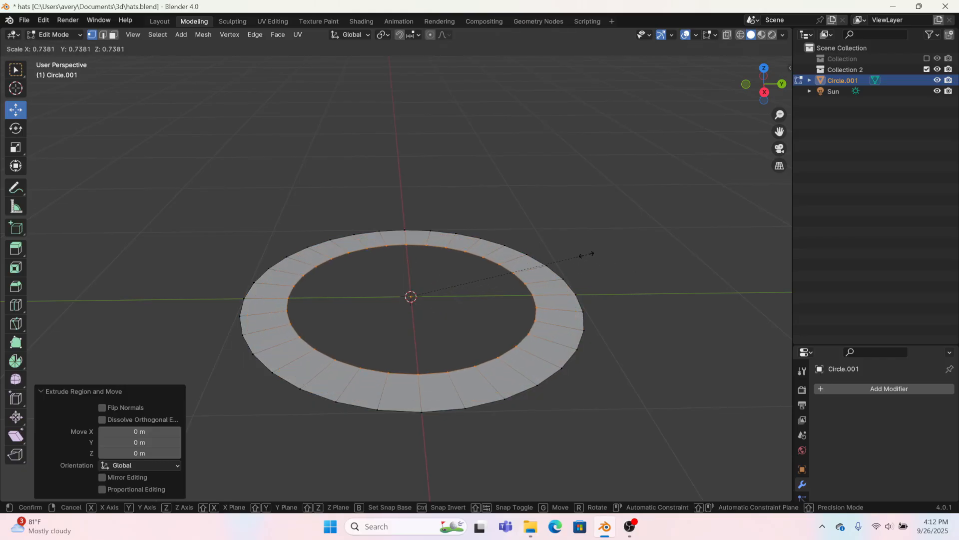
click(540, 230)
Extrude the brim's inner ring upward about 1.175 m as the crown wall and lower its top rim slightly
drag(413, 255, 415, 50)
click(764, 92)
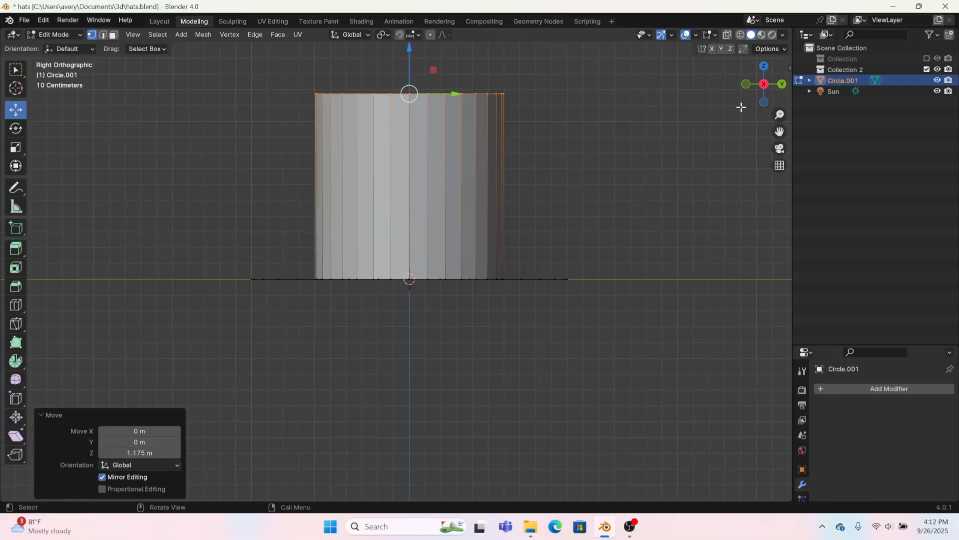
middle_drag(571, 186, 458, 187)
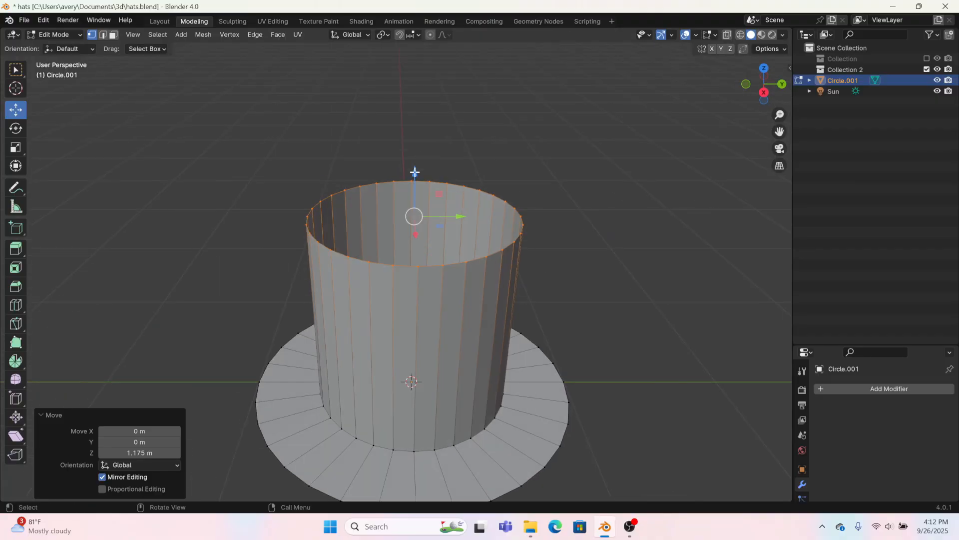
drag(415, 173, 473, 206)
Extrude the crown's top rim in place and scale it inward to about 0.526
key(e)
right_click(473, 206)
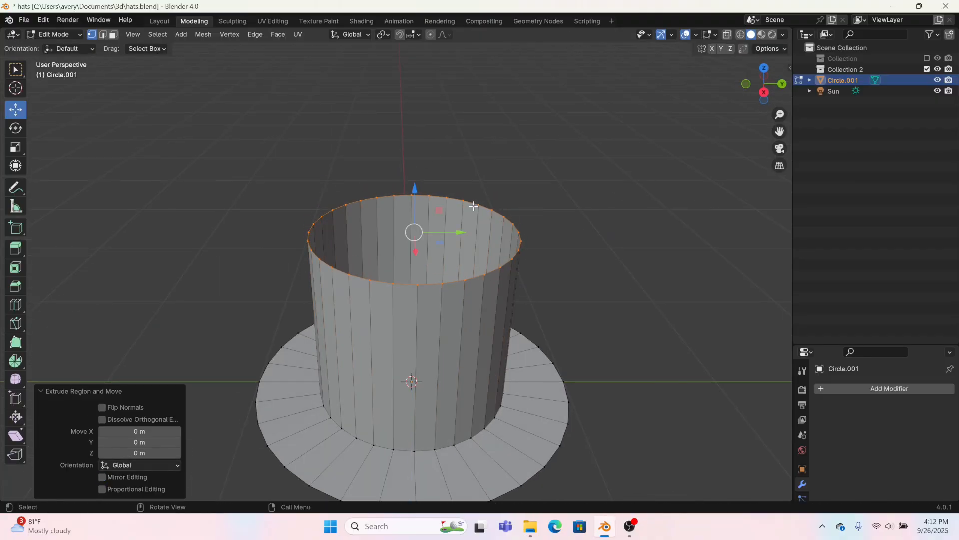
key(s)
click(537, 214)
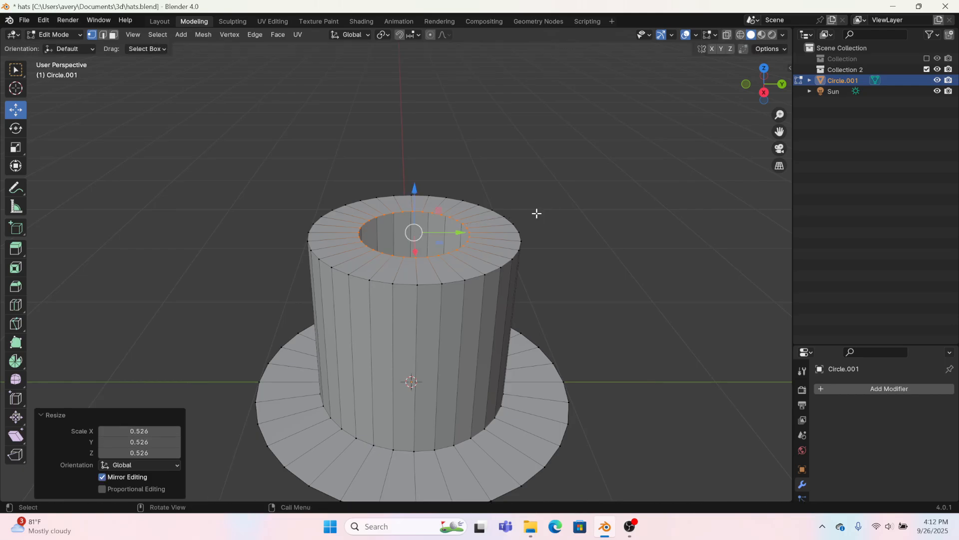
Close the crown's top by extruding the inner ring inward and merging its vertices at center
key(e)
right_click(536, 213)
key(s)
click(440, 222)
key(m)
click(445, 220)
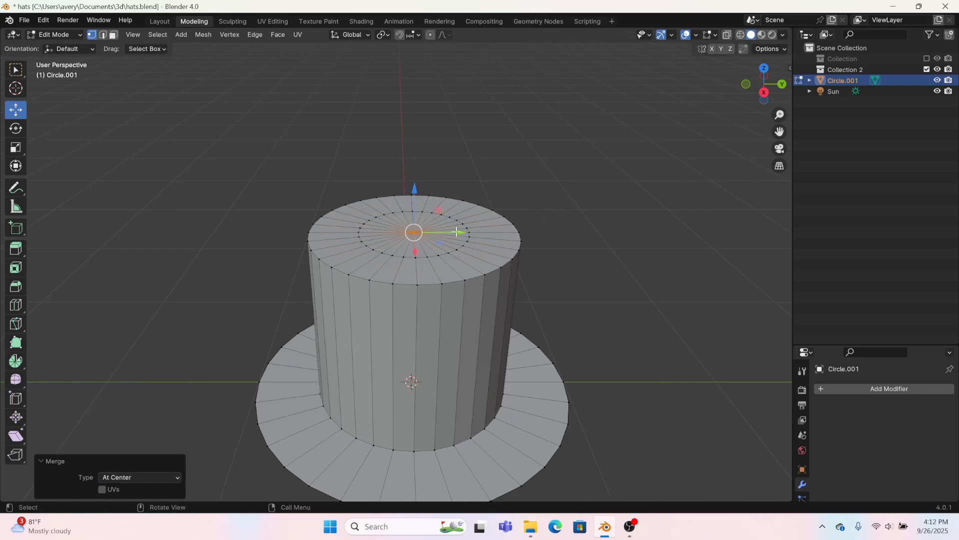
Add a Solidify modifier to the hat with a thickness of 0.04 m
middle_drag(457, 231, 581, 170)
click(757, 97)
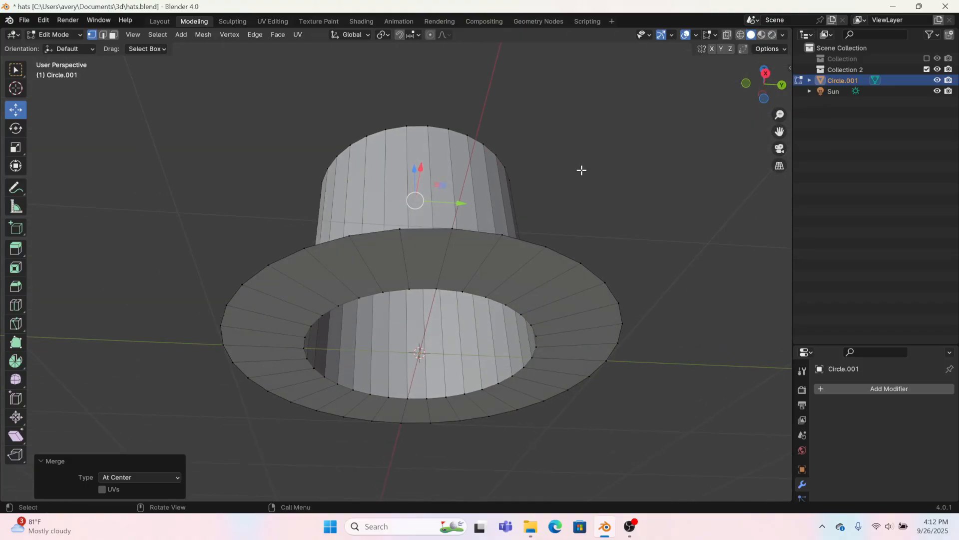
click(766, 74)
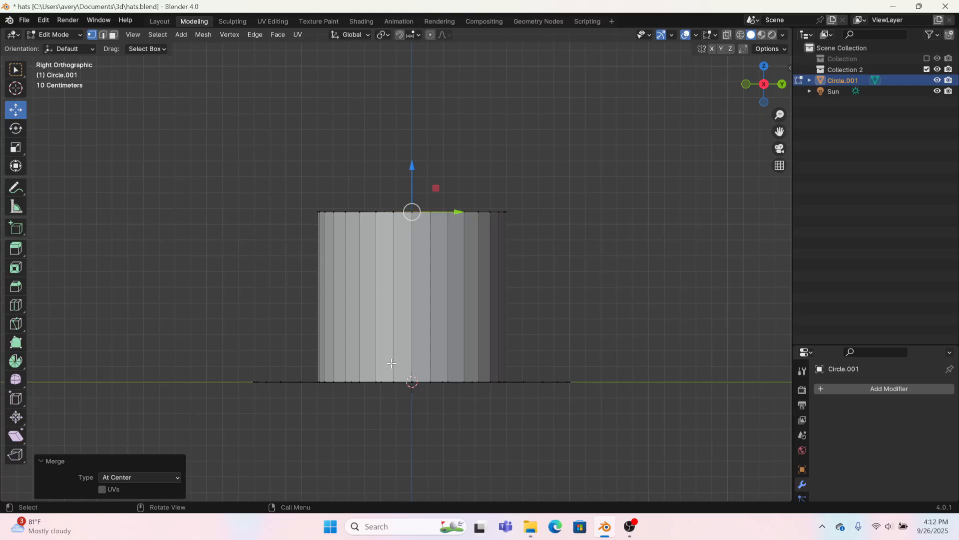
middle_drag(392, 363, 405, 349)
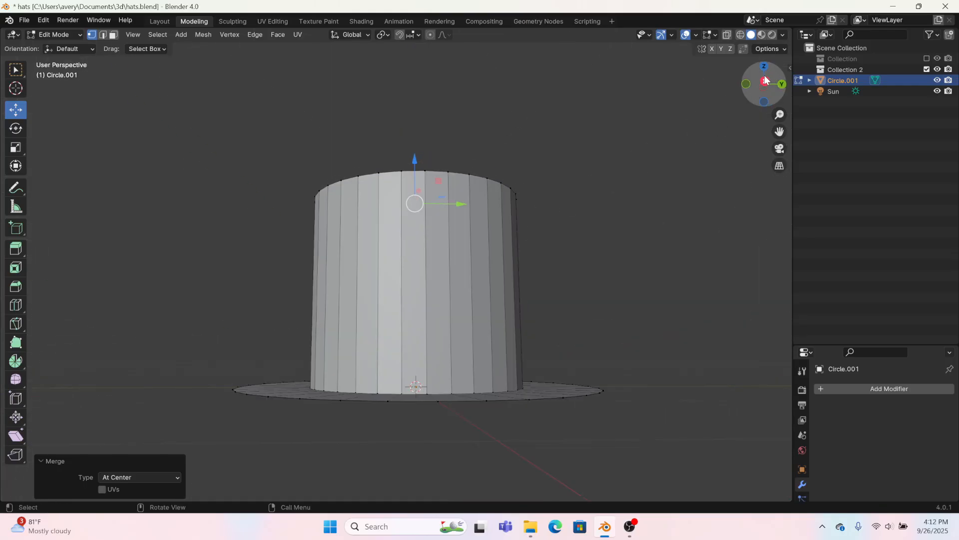
click(765, 81)
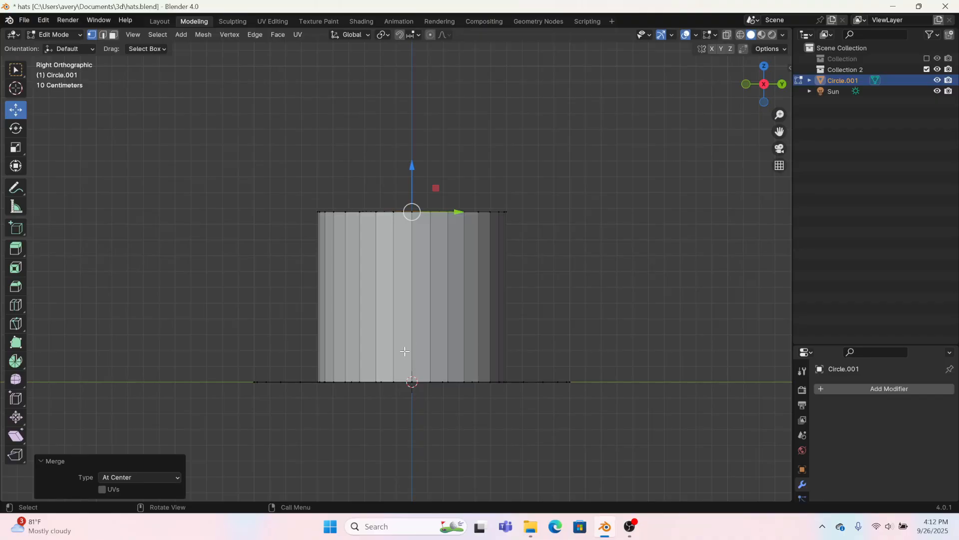
scroll(405, 352, up, 2)
shift+middle_drag(503, 382, 515, 303)
click(916, 388)
mouse_move(916, 389)
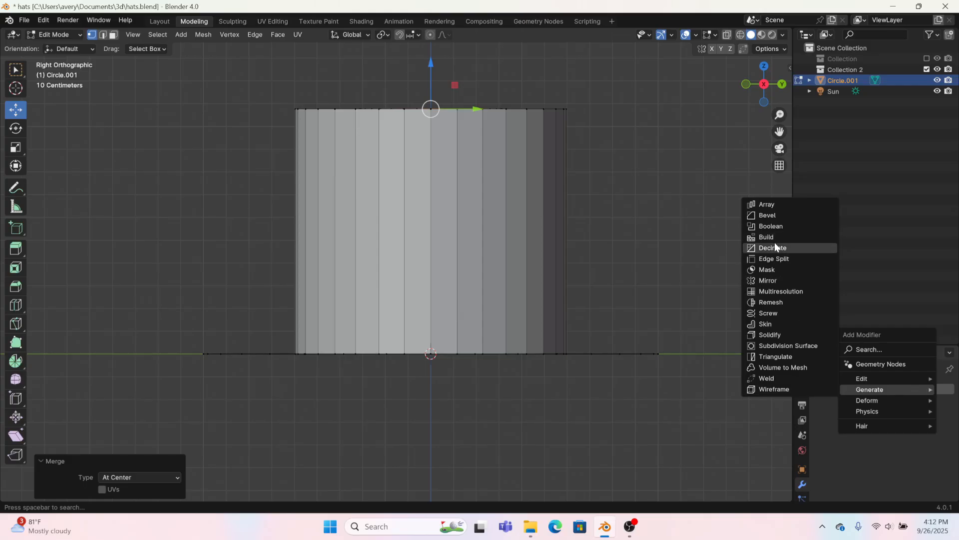
click(778, 335)
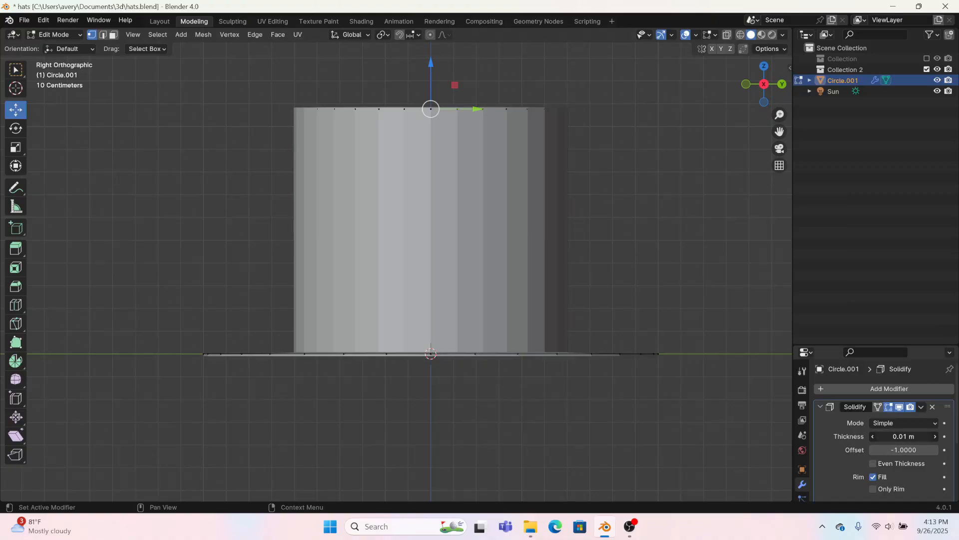
mouse_move(904, 436)
mouse_down()
mouse_move(942, 436)
mouse_move(880, 436)
mouse_move(919, 436)
mouse_up()
Select the whole hat mesh and recalculate its normals outside
key(a)
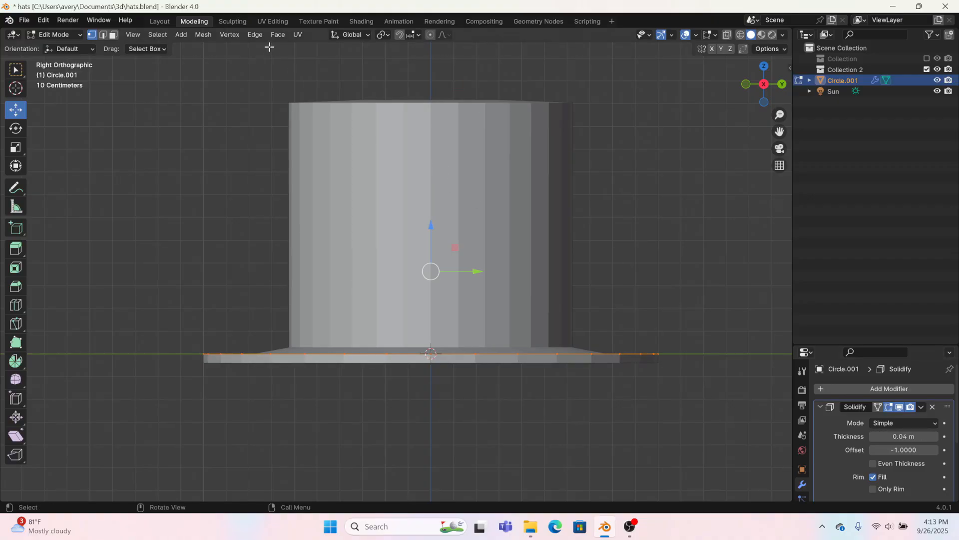
click(203, 34)
mouse_move(247, 231)
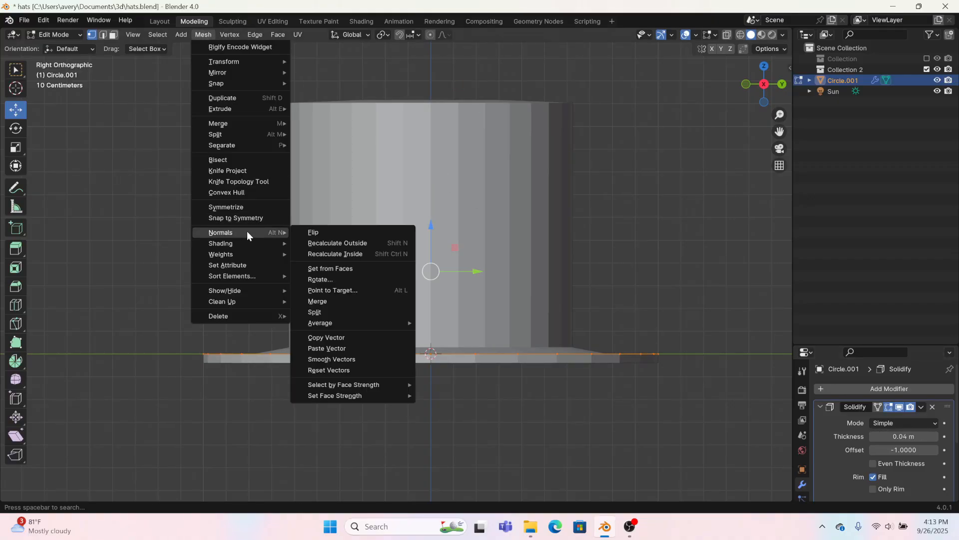
click(315, 240)
middle_drag(315, 239, 375, 268)
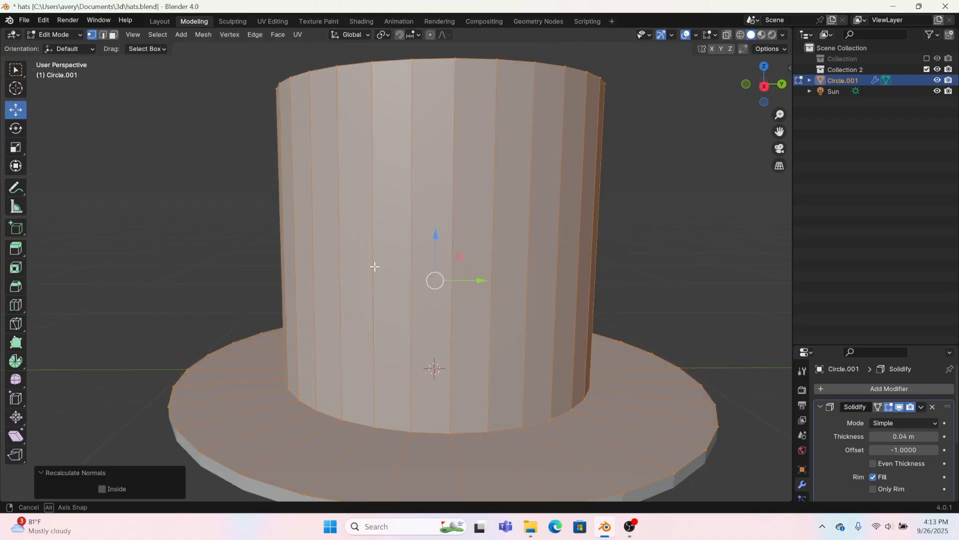
Set the Solidify thickness to 0.02 m and turn off the modifier's viewport display
click(764, 86)
click(909, 437)
text(0.02)
key(Return)
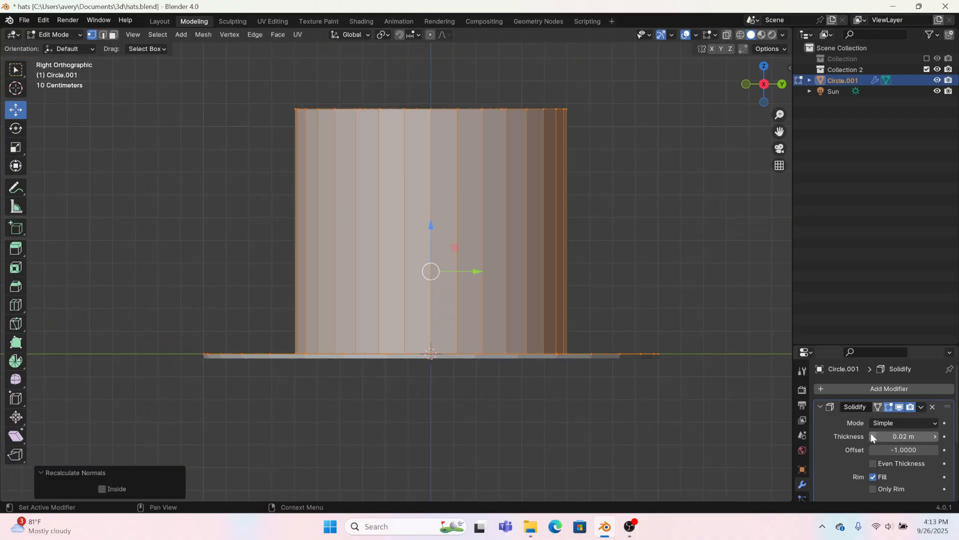
click(901, 407)
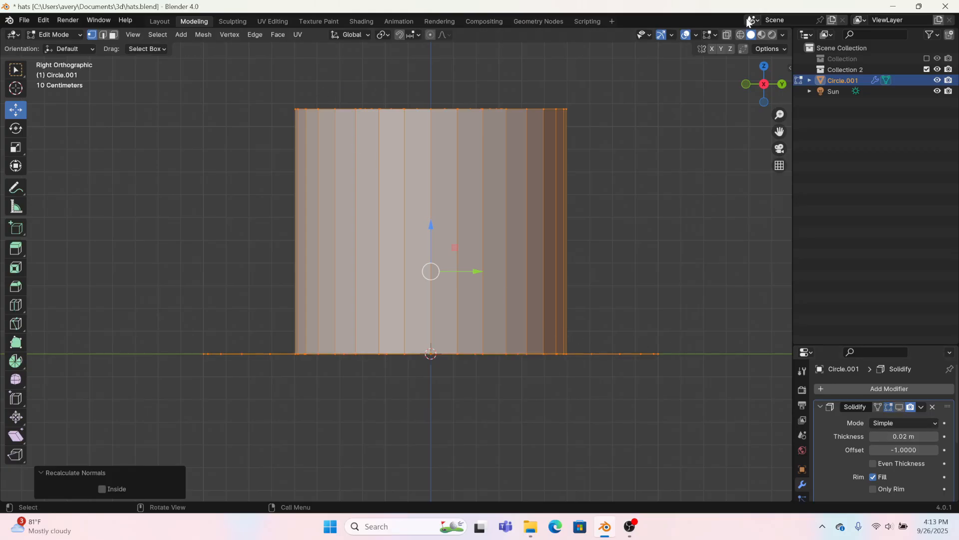
In wireframe view, lower the brim-level vertices along the hat's midline about 0.077 m with Connected Only proportional editing, Smooth falloff, size 1.21
click(741, 35)
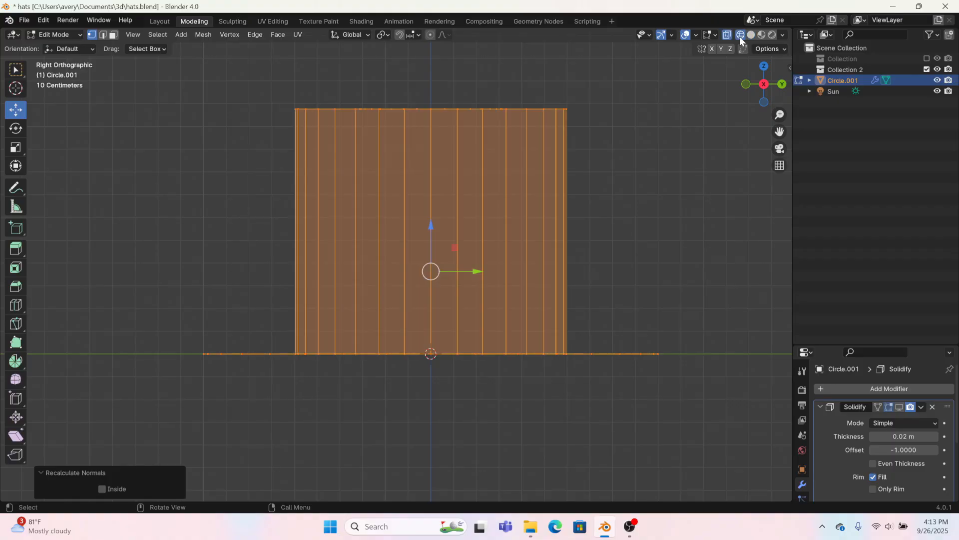
click(661, 211)
drag(445, 378, 422, 346)
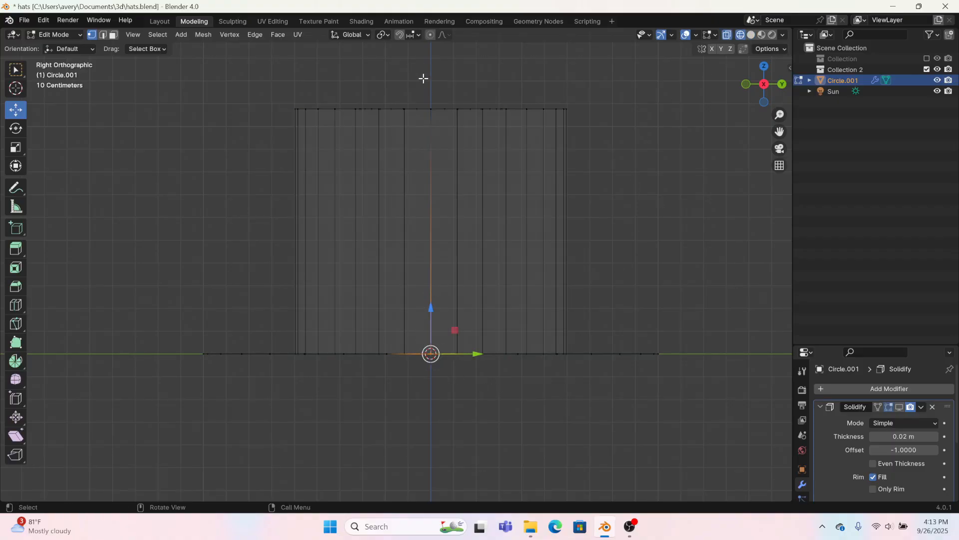
click(430, 35)
click(444, 35)
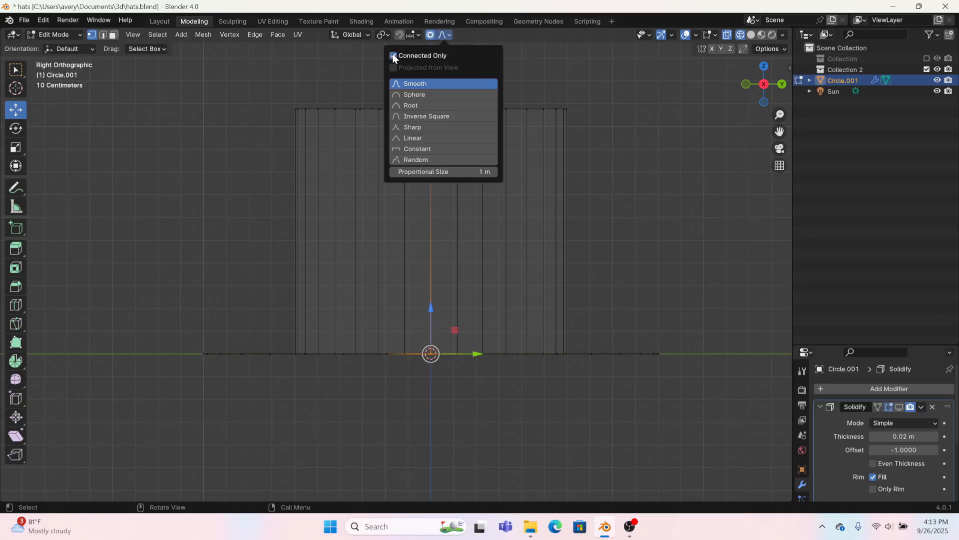
mouse_move(432, 311)
mouse_down()
mouse_move(428, 330)
mouse_move(428, 322)
mouse_up()
scroll(429, 327, down, 2)
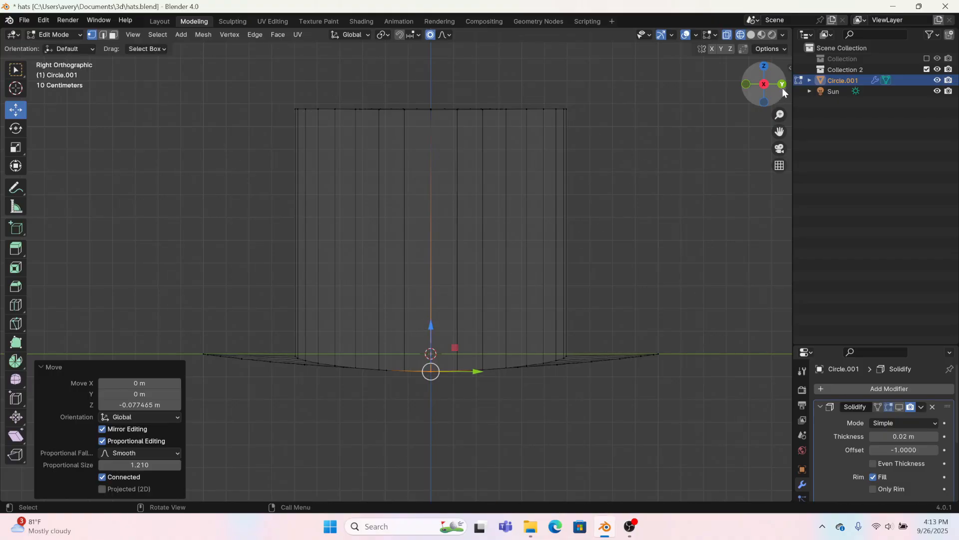
With Connected Only proportional editing, lower the crown-top midline vertices about 0.021 m and raise the brim vertices at the Y ends about 0.04 m
click(433, 113)
drag(428, 64, 429, 69)
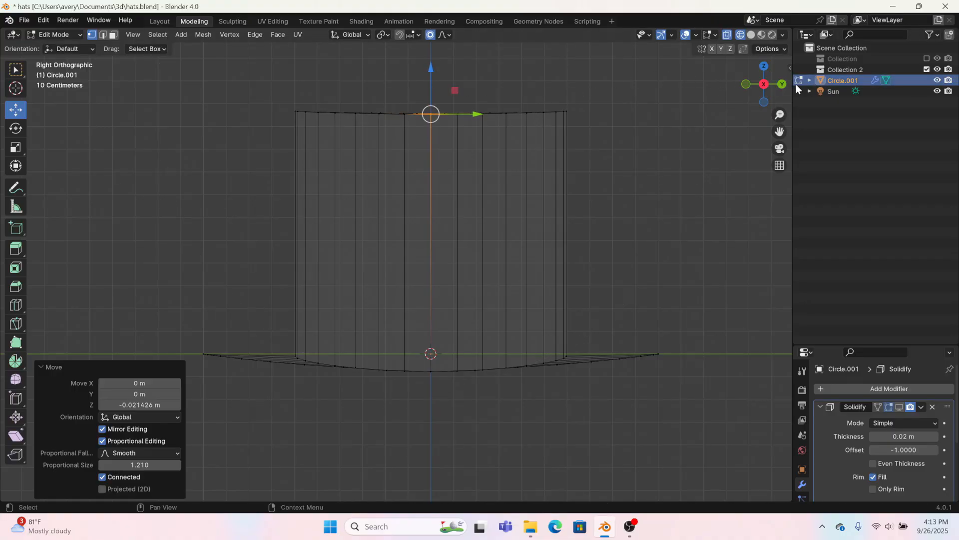
click(783, 85)
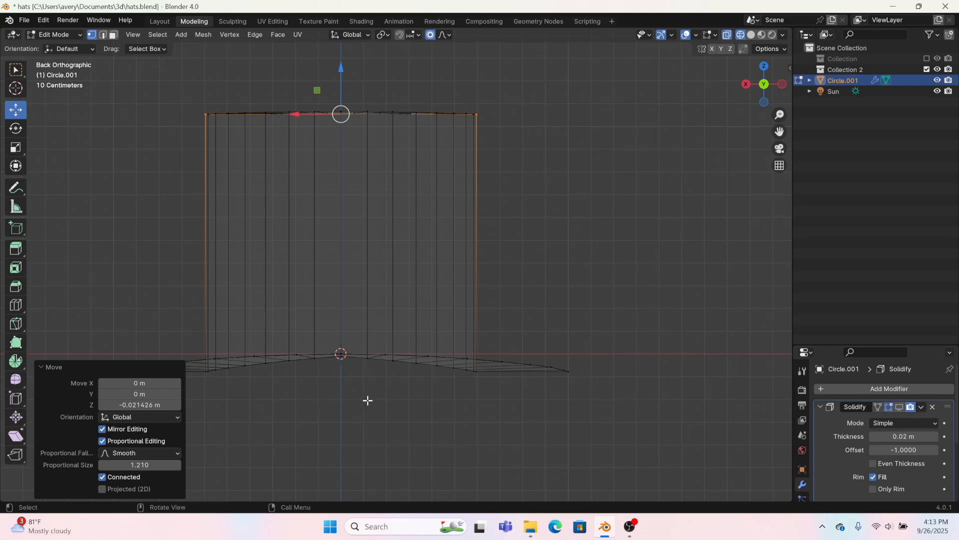
shift+middle_drag(436, 418, 542, 408)
drag(442, 363, 446, 285)
scroll(447, 285, up, 1)
mouse_move(446, 286)
middle_down()
mouse_move(452, 325)
mouse_move(505, 305)
mouse_move(629, 334)
mouse_move(728, 319)
mouse_move(610, 313)
mouse_move(567, 319)
mouse_move(540, 343)
mouse_move(553, 340)
middle_up()
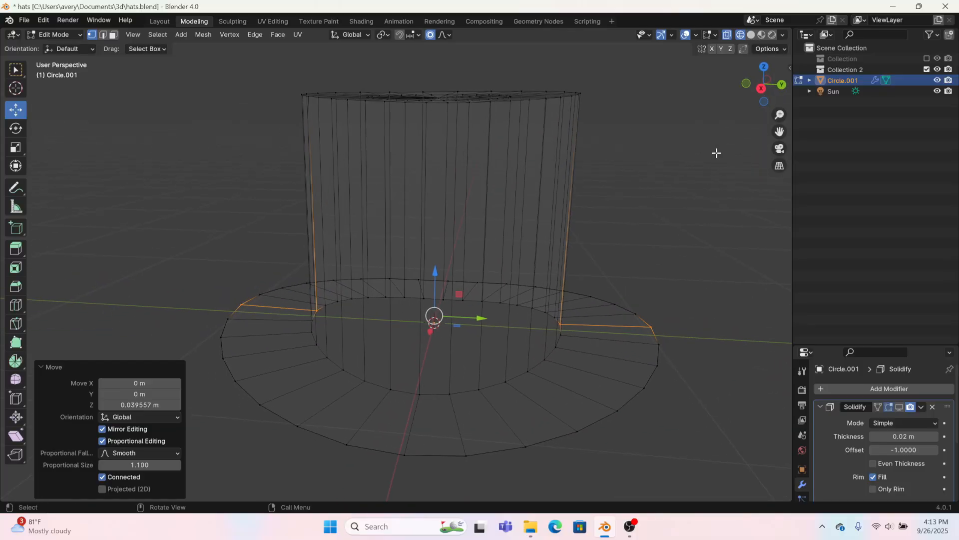
In solid view, bevel the edge loops around the crown's top and base with a width of about 0.0086 m
click(751, 34)
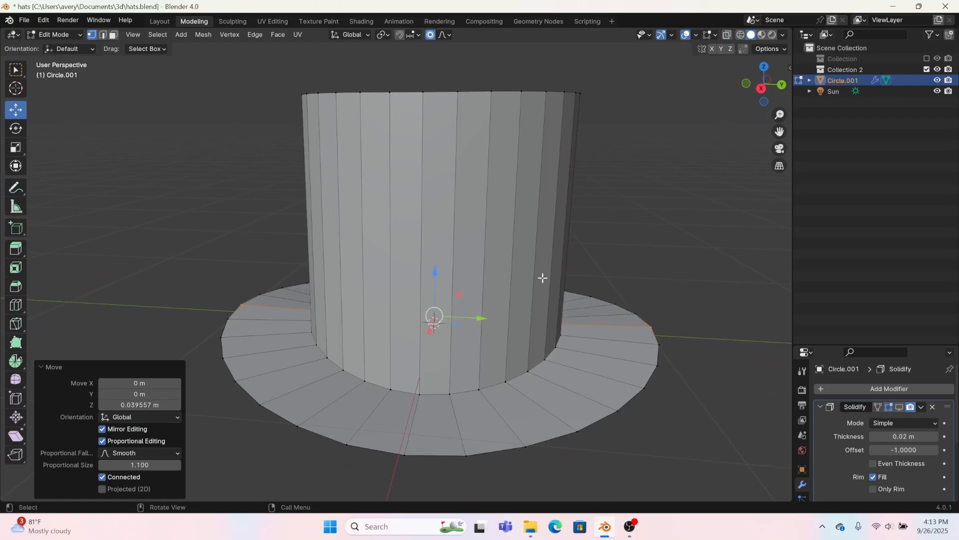
alt+click(434, 393)
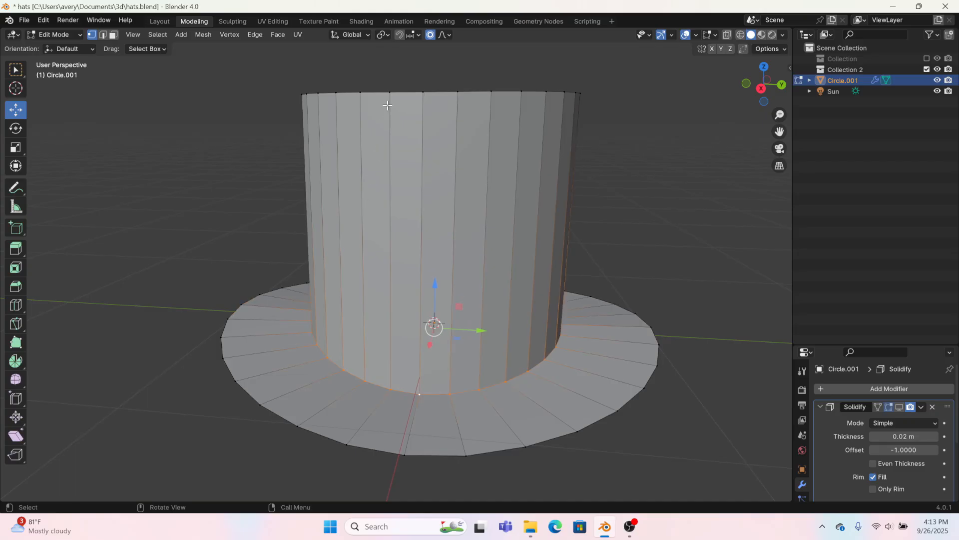
click(105, 36)
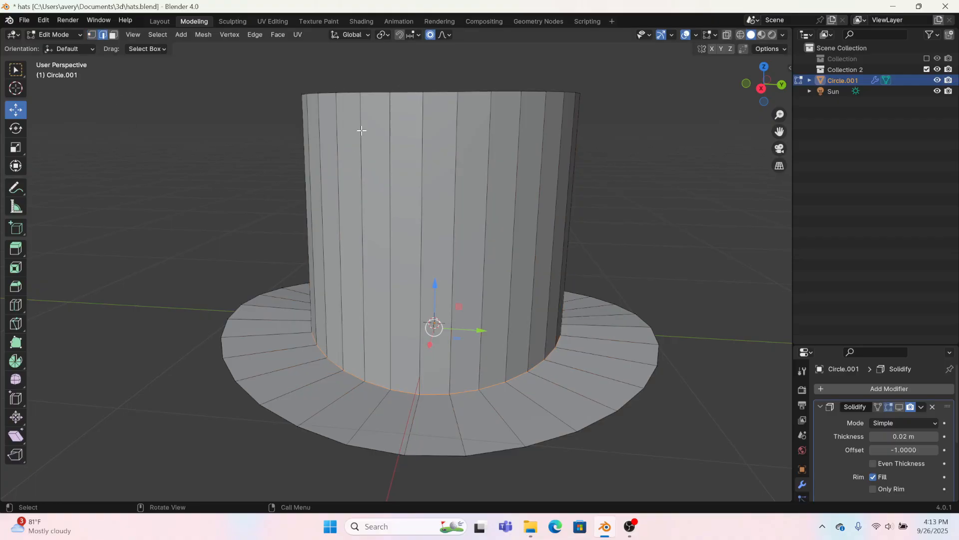
alt+shift+click(441, 92)
middle_drag(442, 92, 253, 223)
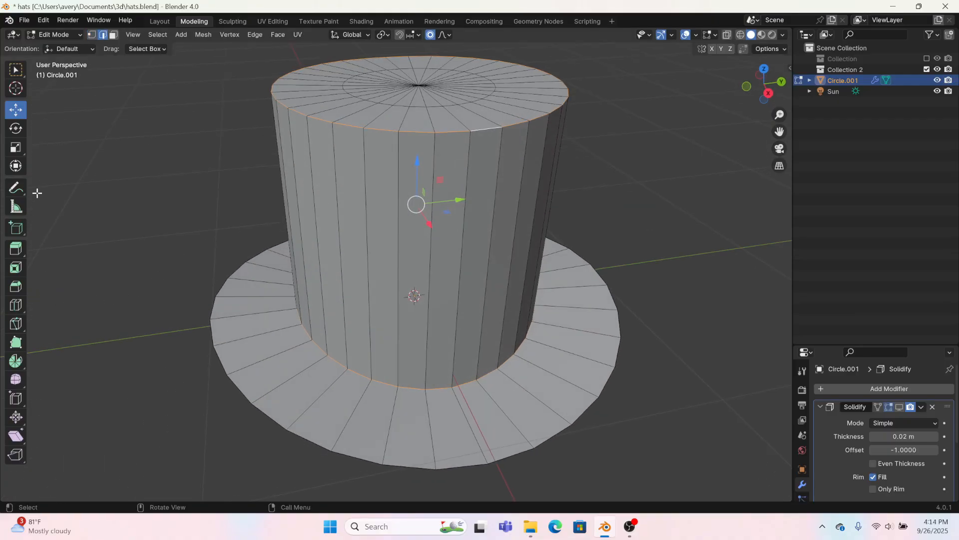
click(15, 286)
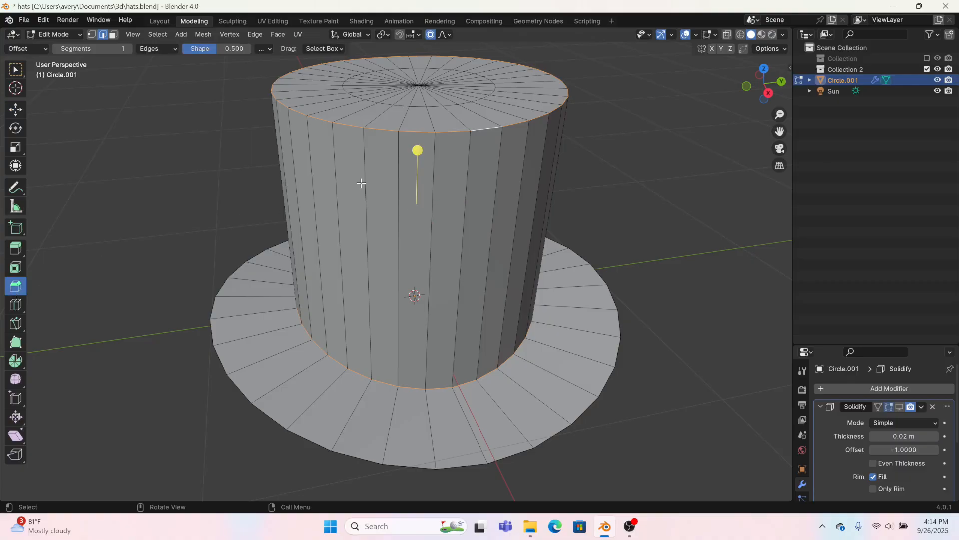
drag(418, 151, 415, 148)
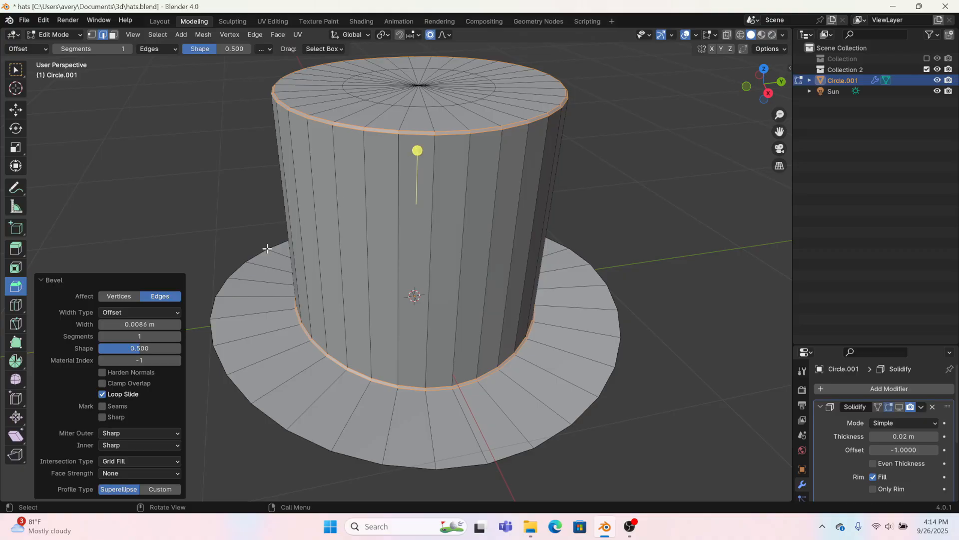
click(178, 335)
click(139, 88)
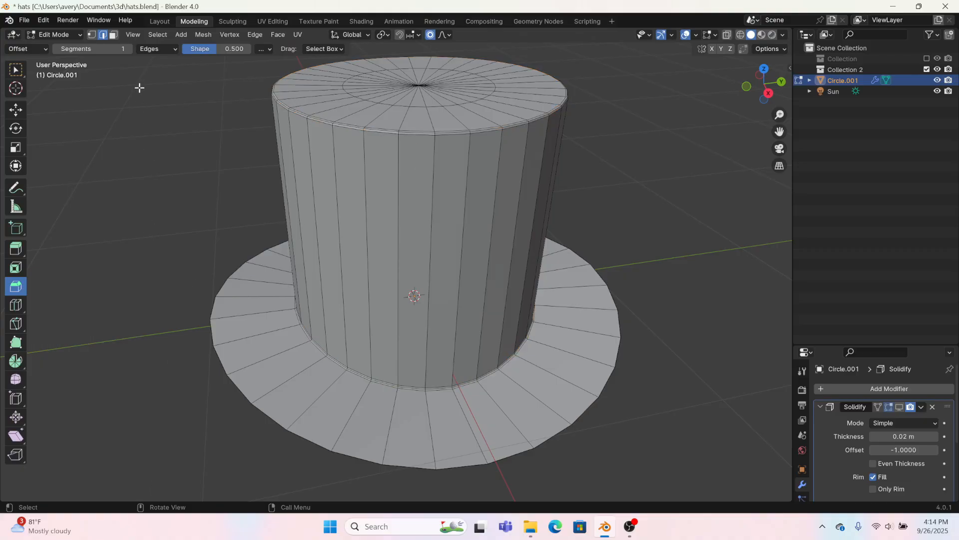
Turn the Solidify modifier's viewport display back on and return to editing the hat mesh
click(160, 24)
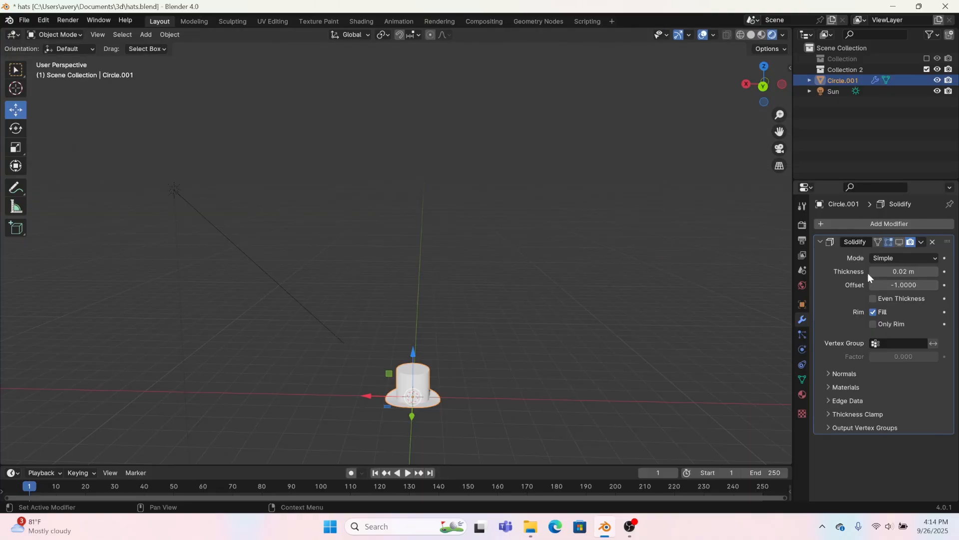
click(899, 242)
click(199, 25)
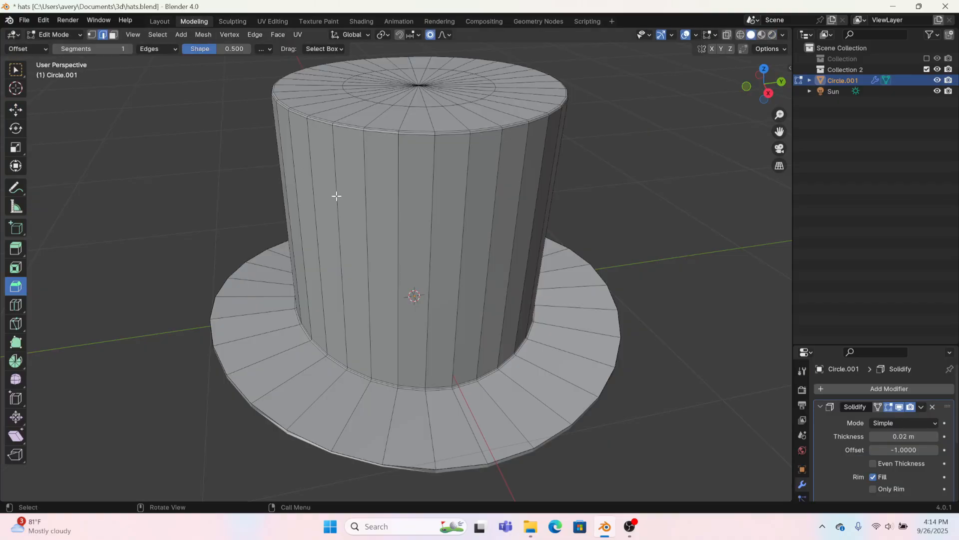
Select the entire beveled hat mesh and recalculate its normals outside
middle_drag(516, 351, 601, 319)
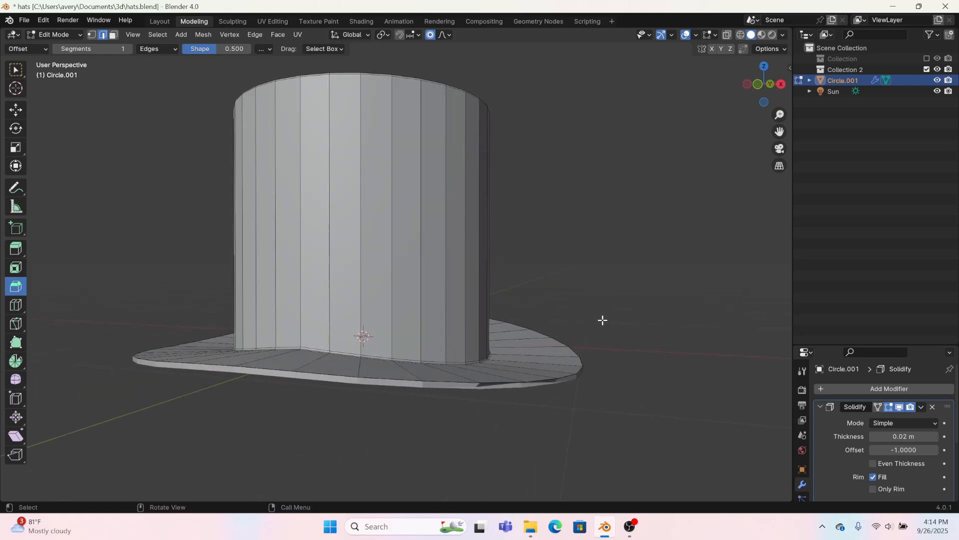
key(a)
click(202, 34)
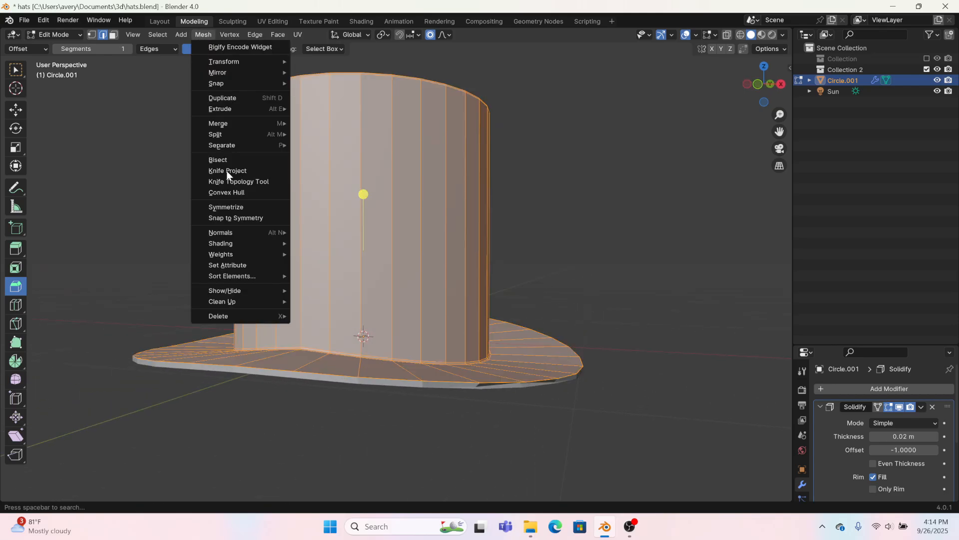
mouse_move(237, 234)
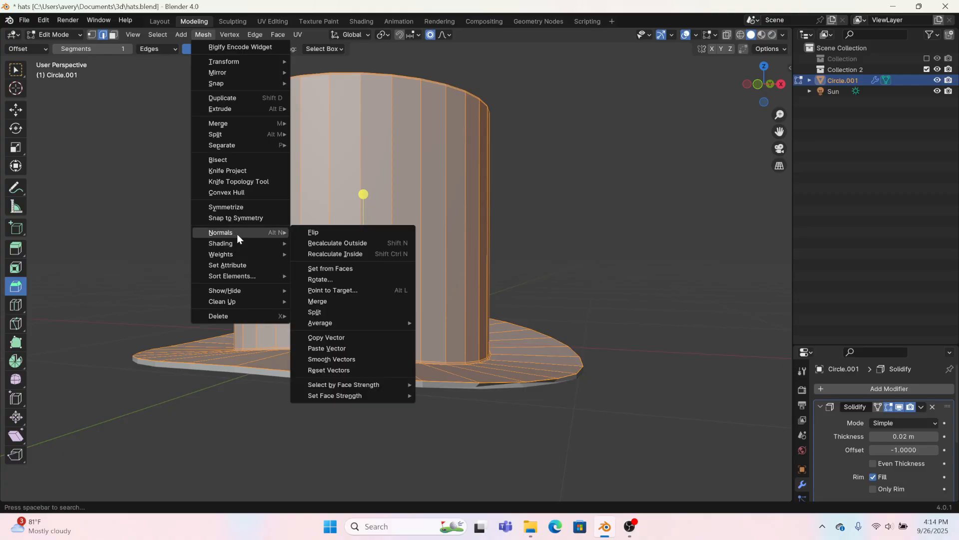
click(326, 242)
middle_drag(328, 245, 378, 290)
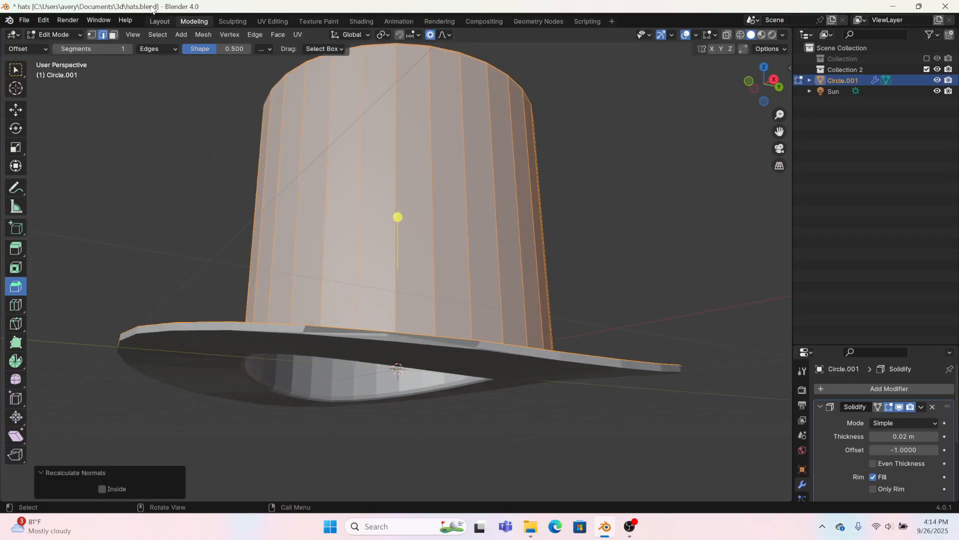
Apply the Solidify modifier to the hat and inspect the thickened brim edge in the Modeling workspace
click(152, 22)
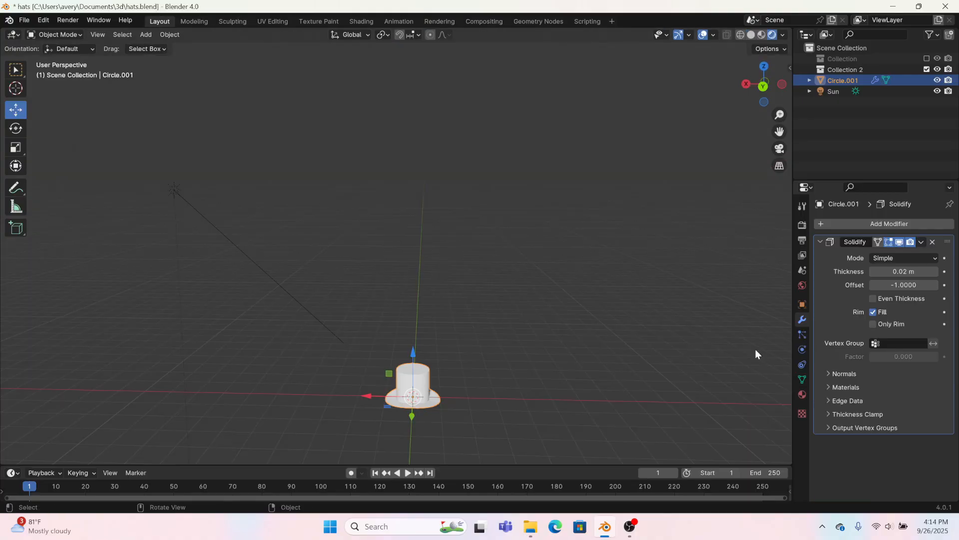
click(922, 244)
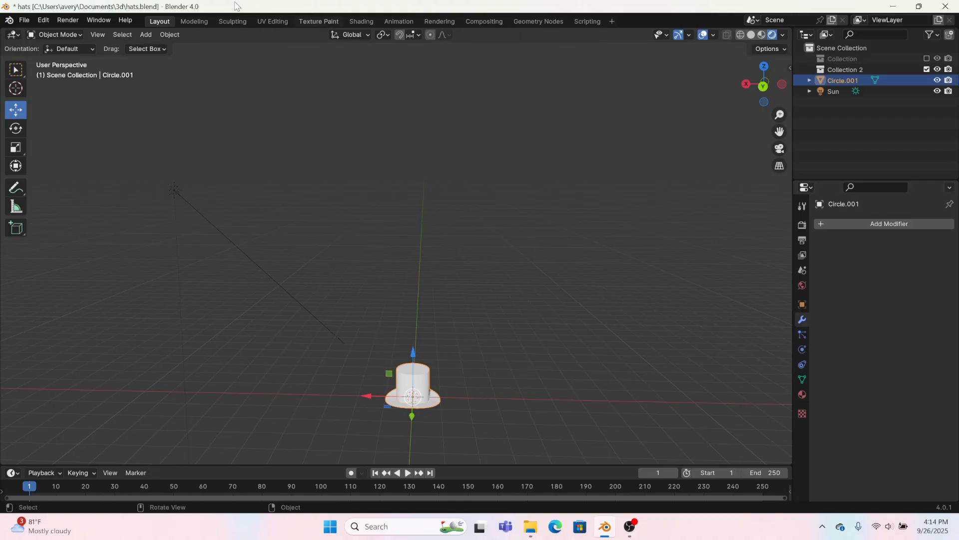
click(195, 21)
middle_drag(358, 339, 360, 351)
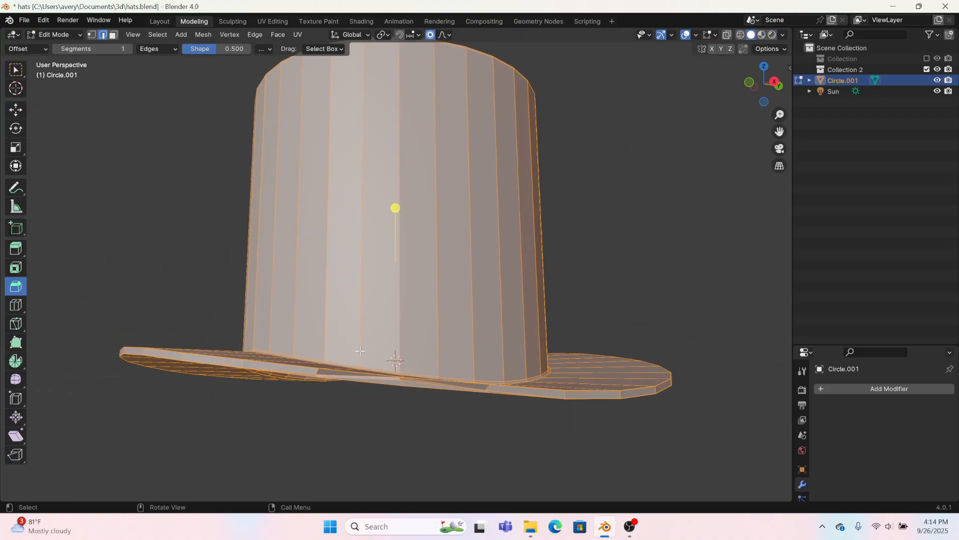
scroll(450, 393, up, 2)
middle_drag(504, 423, 469, 261)
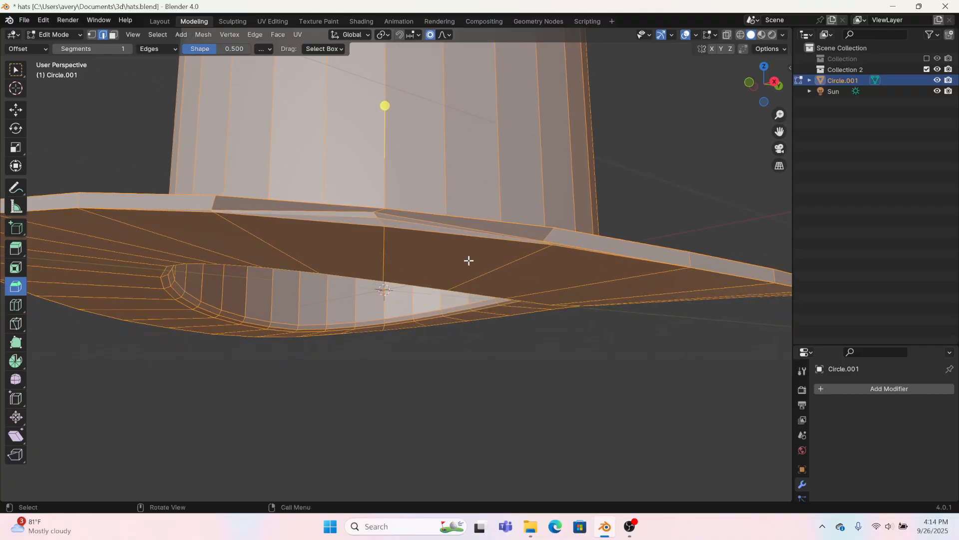
Clear the selection and select the distorted faces along the brim's outer rim in face mode
key(alt+a)
middle_drag(412, 220, 424, 262)
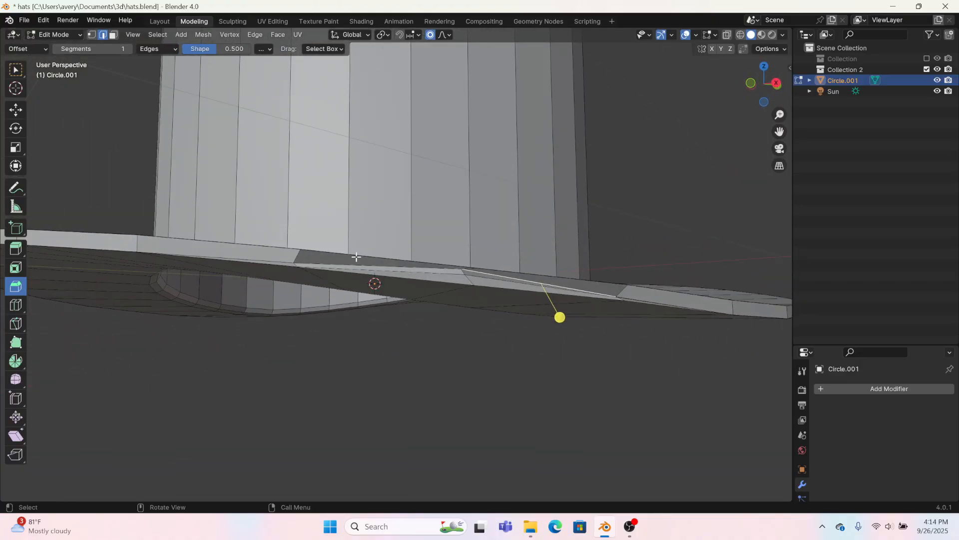
click(114, 34)
middle_drag(367, 287, 359, 300)
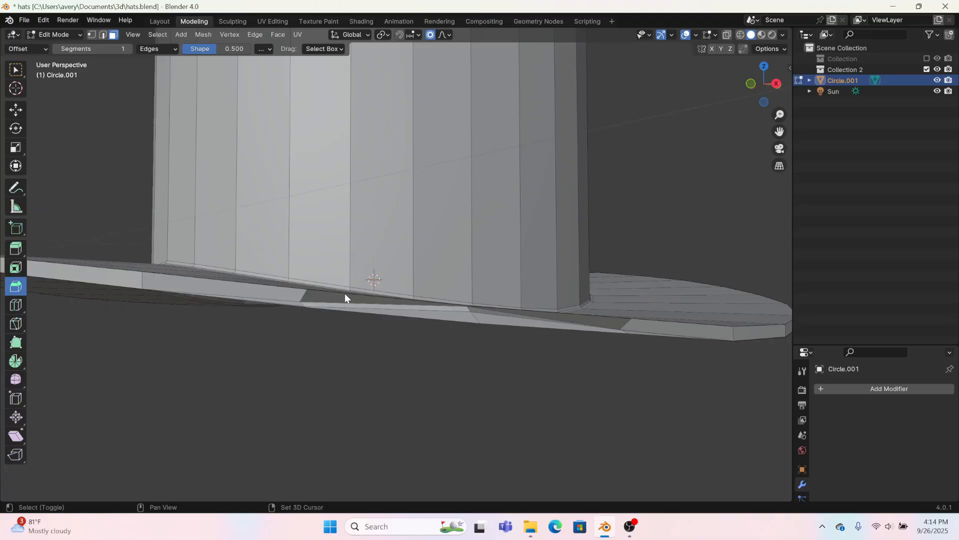
shift+click(340, 304)
shift+click(340, 304)
shift+click(484, 318)
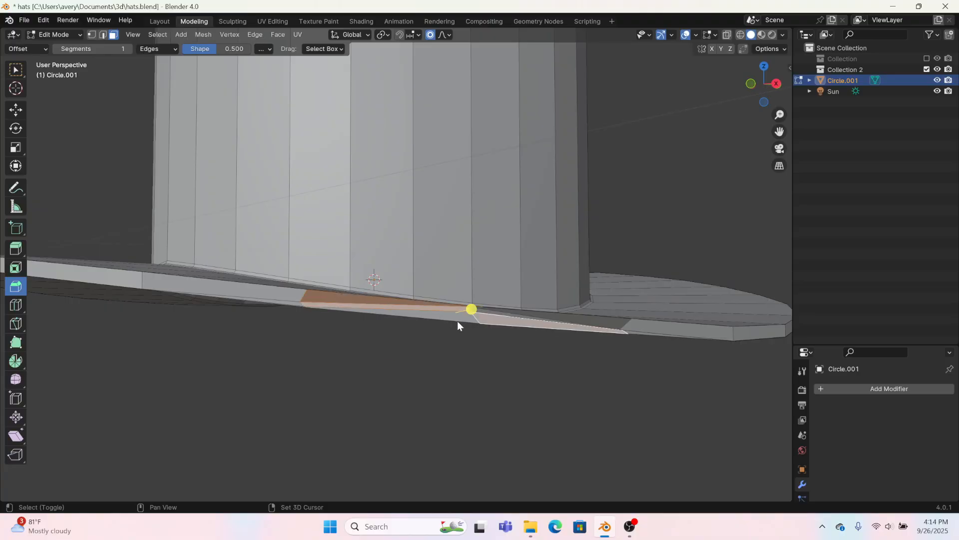
shift+click(486, 307)
shift+click(519, 312)
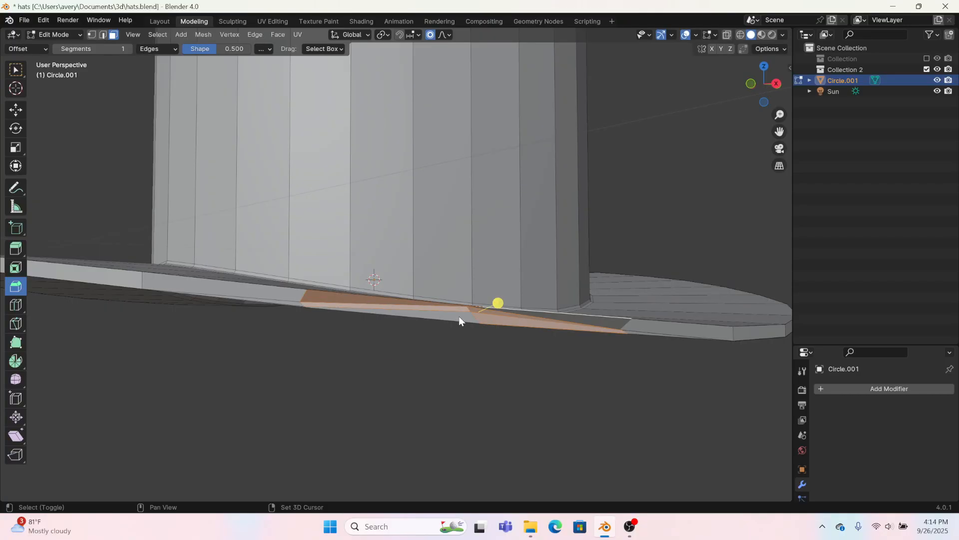
middle_drag(612, 323, 611, 343)
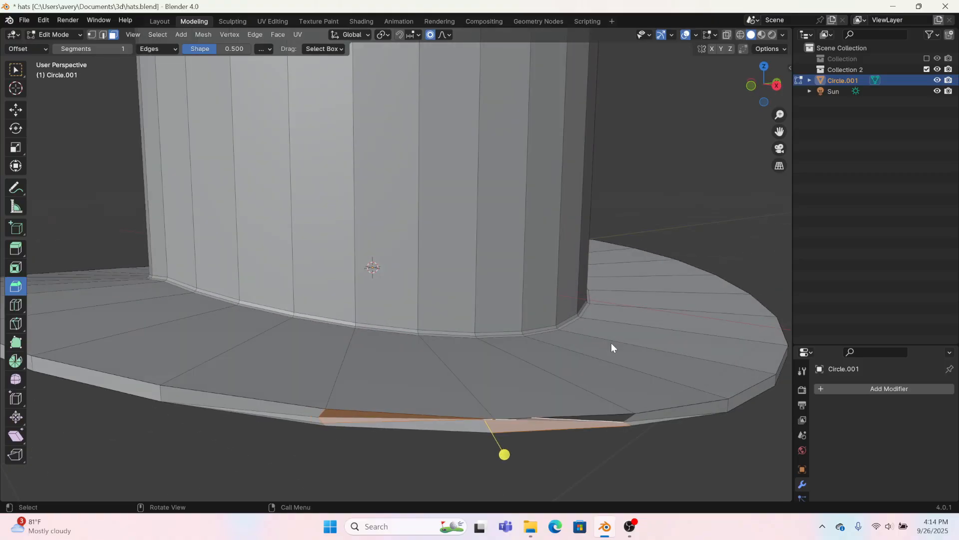
Undo the rim face selection and the application of the Solidify modifier
key(ctrl+z)
key(ctrl+z)
key(ctrl+z)
key(ctrl+z)
key(ctrl+z)
key(ctrl+z)
key(ctrl+z)
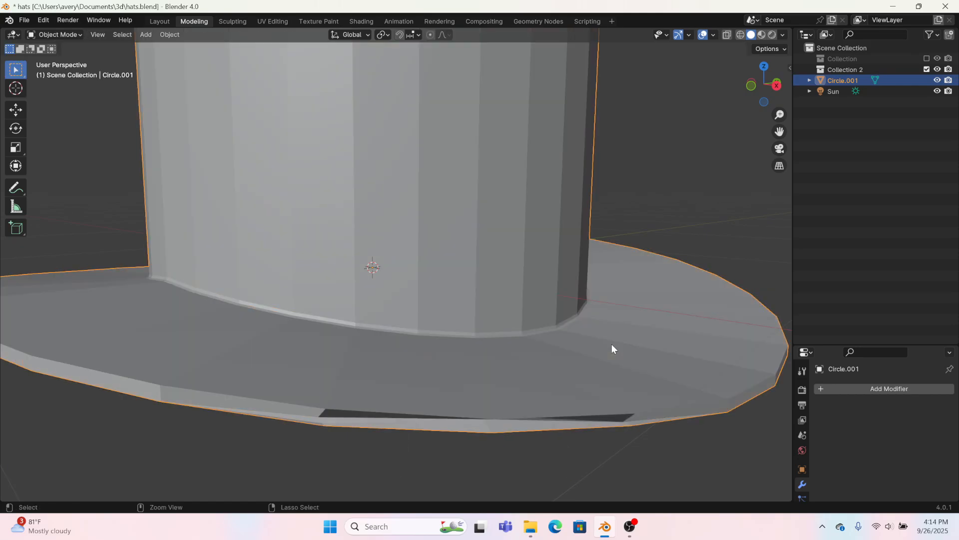
key(ctrl+z)
key(ctrl+z)
key(ctrl+z)
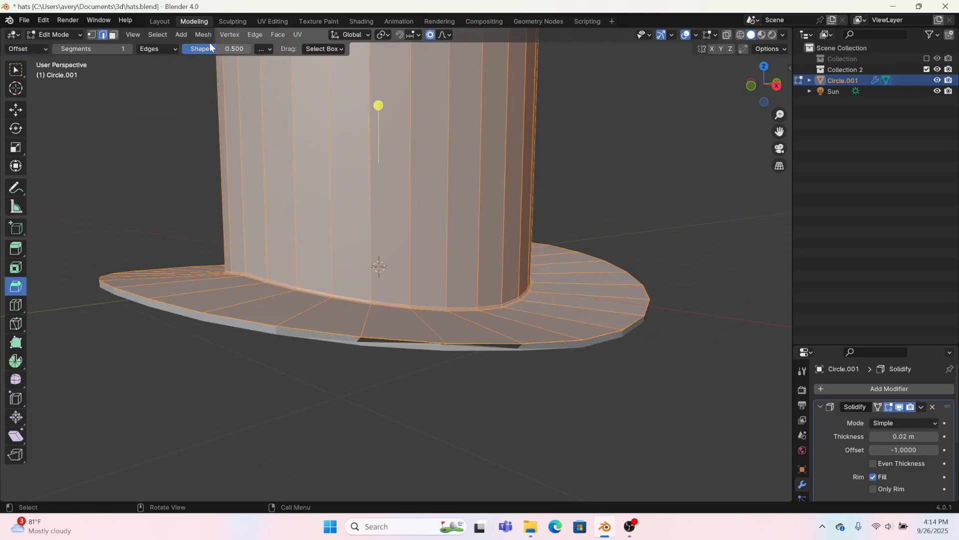
Merge the selected hat mesh's overlapping vertices by distance at 0.0001 m, running the cleanup twice
click(202, 34)
mouse_move(214, 301)
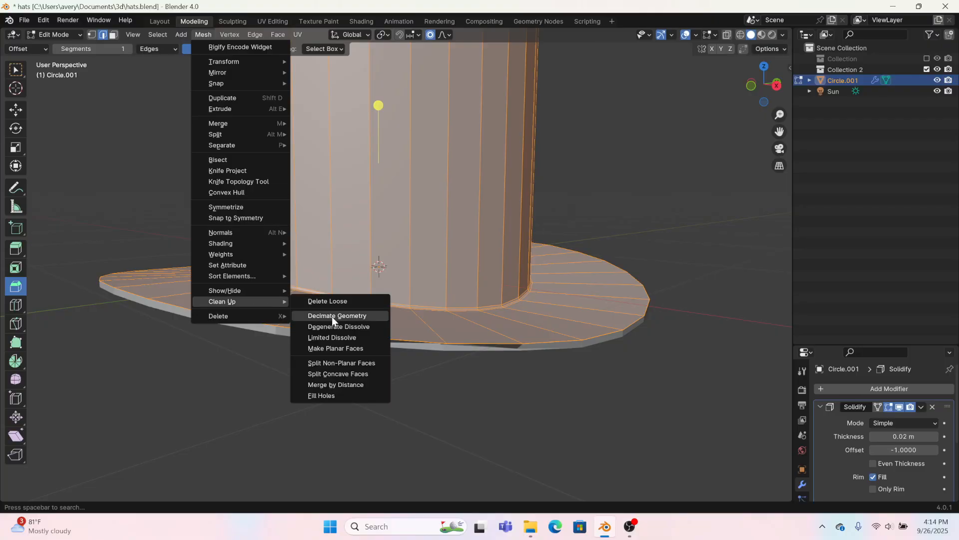
click(337, 384)
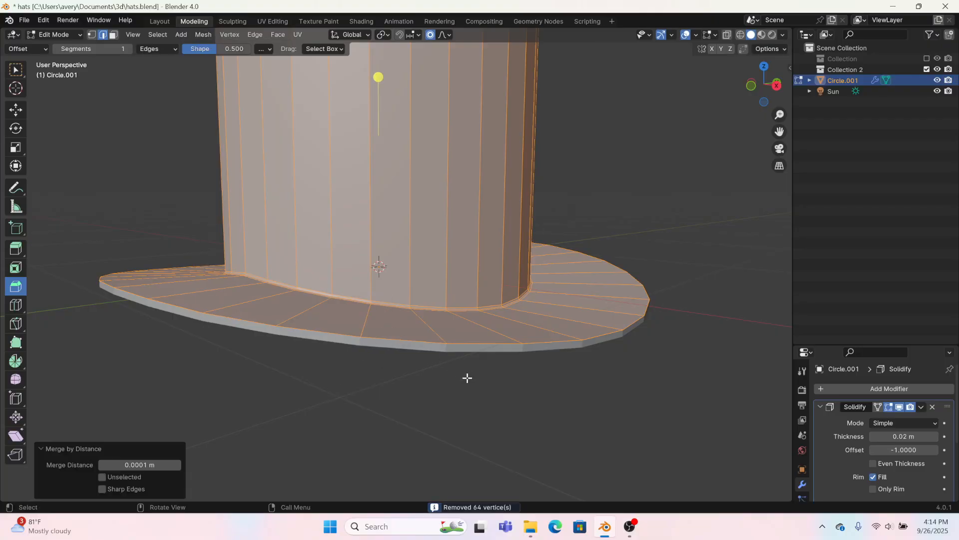
middle_drag(467, 378, 449, 363)
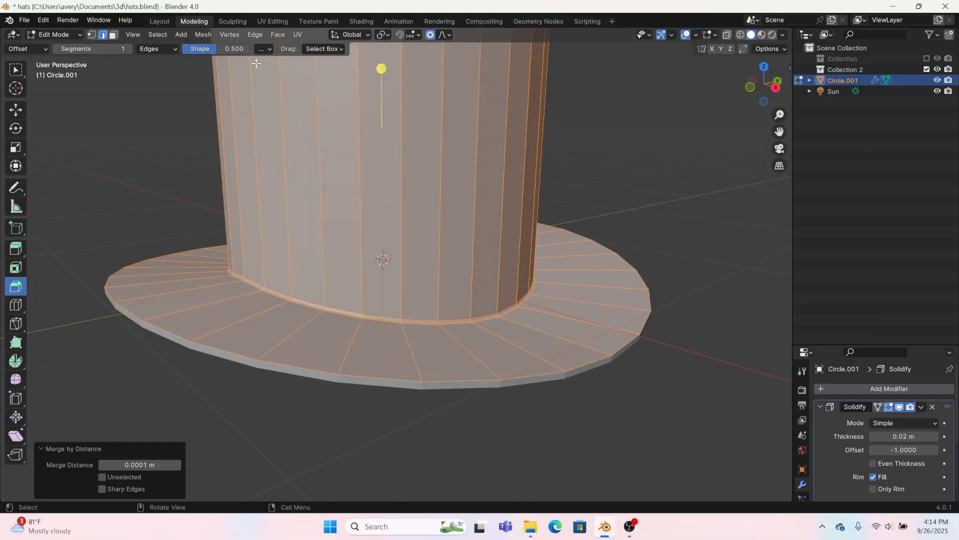
click(203, 35)
mouse_move(252, 305)
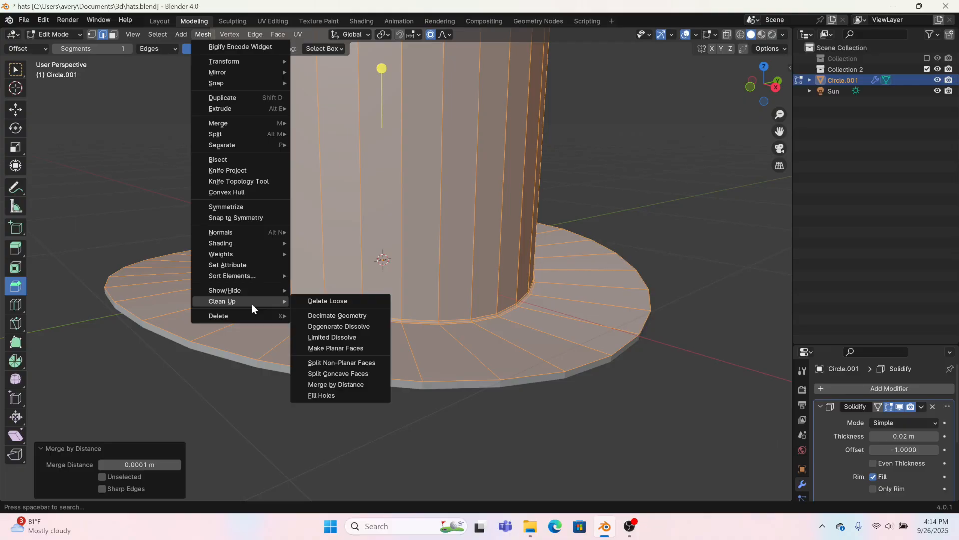
click(330, 385)
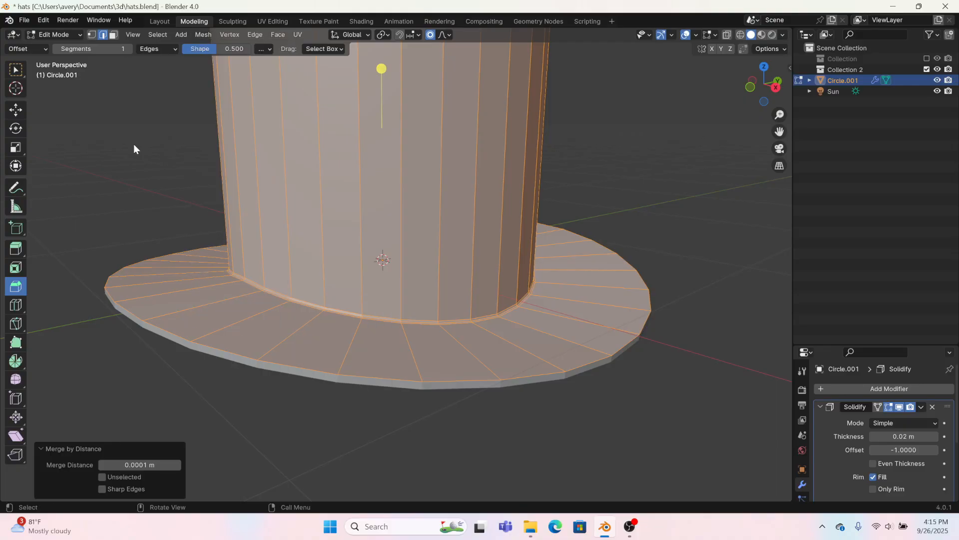
Apply the 0.02 m Solidify modifier to the cleaned-up hat and return to mesh editing
click(160, 21)
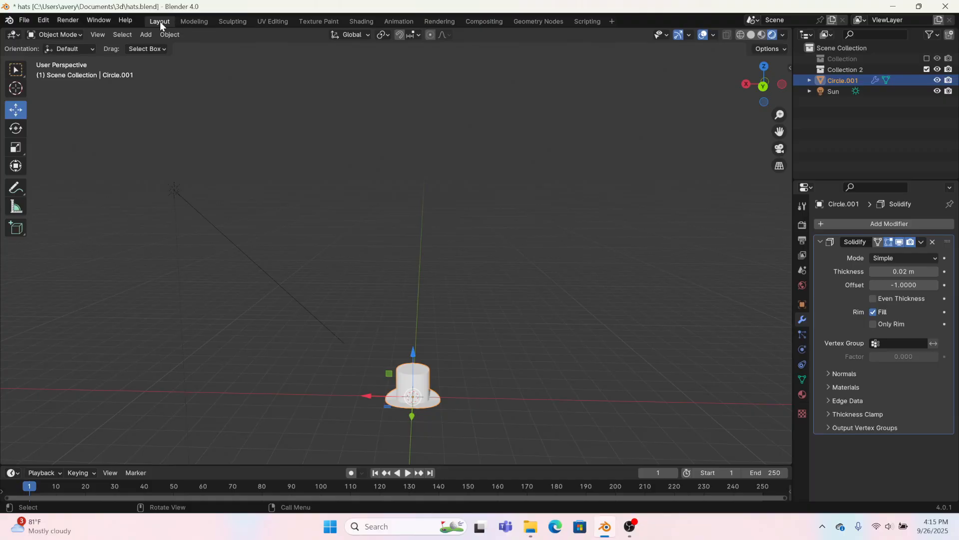
click(921, 243)
click(916, 255)
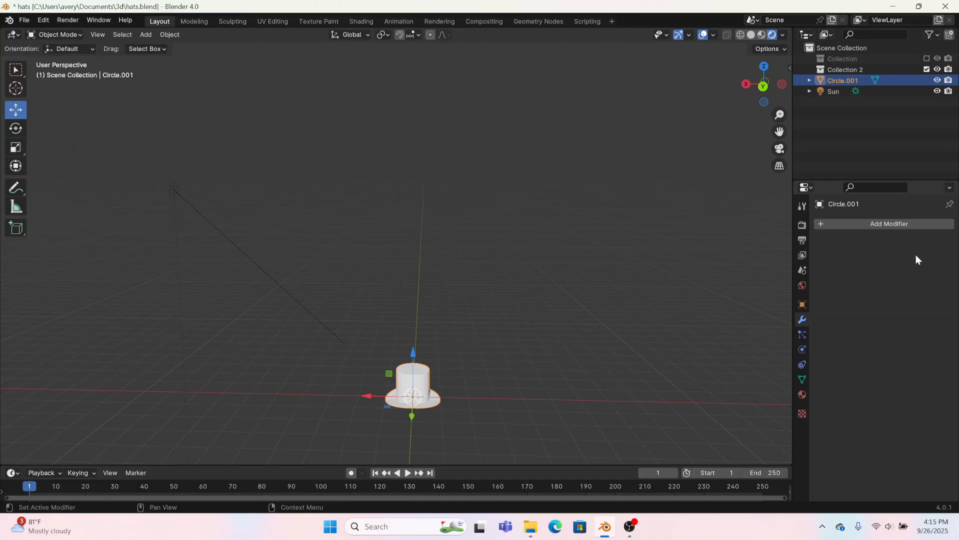
click(194, 21)
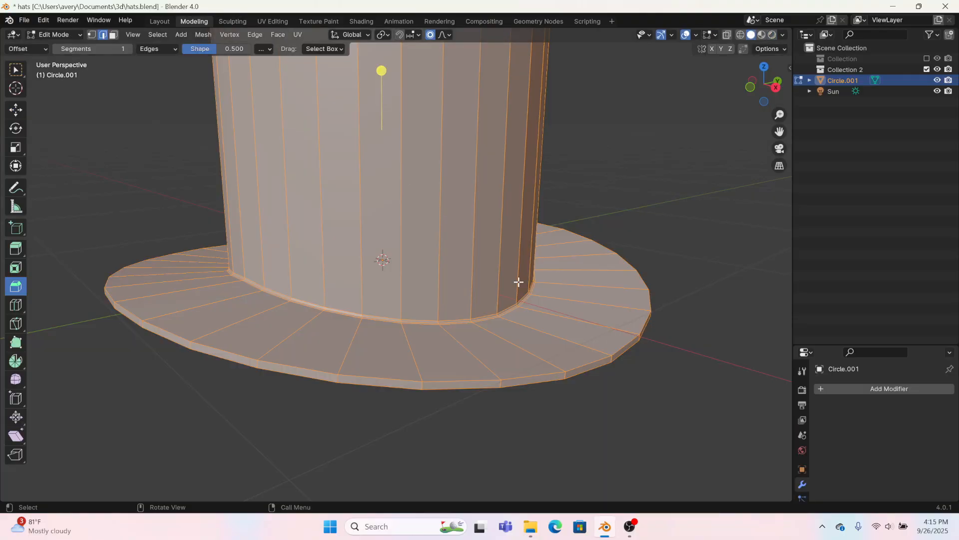
Bevel the upper and lower edge loops of the brim's outer rim with a width of about 0.00267 m and 2 segments
click(367, 413)
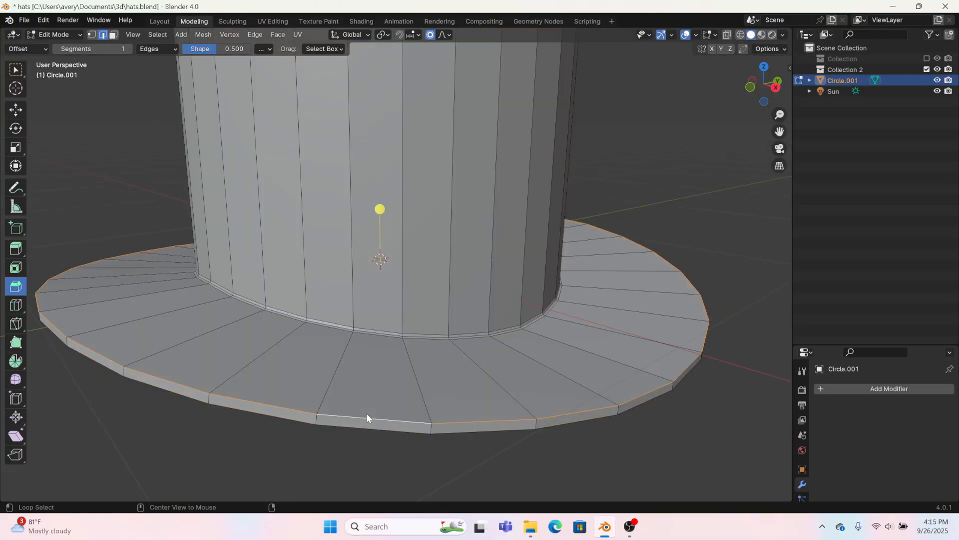
alt+click(362, 430)
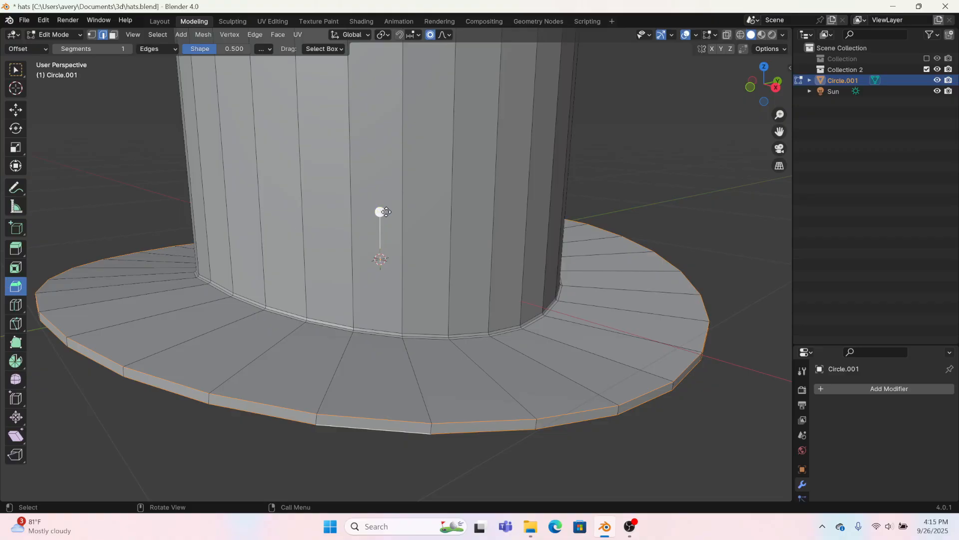
drag(381, 208, 380, 213)
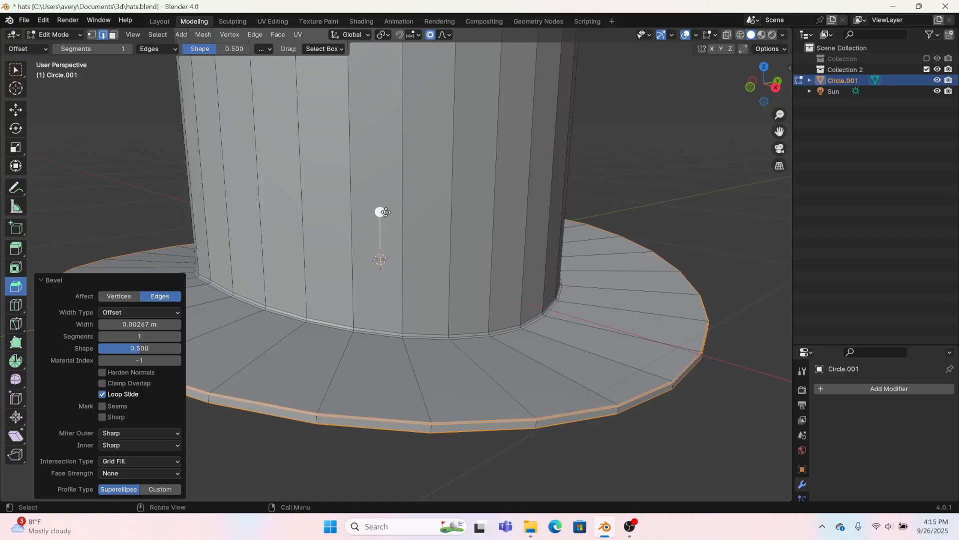
click(179, 335)
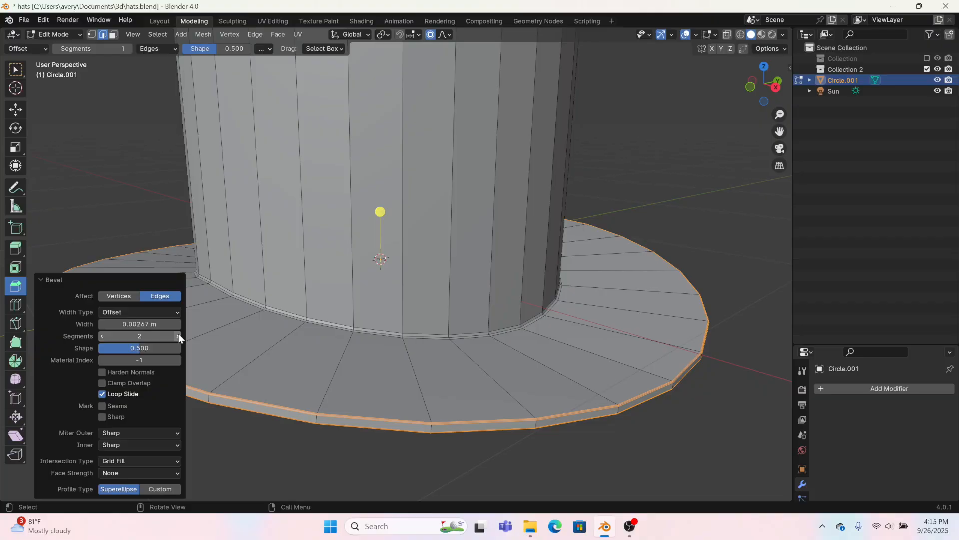
click(114, 199)
Add two horizontal loop cuts around the crown, one just above the brim and one near the crown's upper edge
scroll(531, 212, down, 3)
middle_drag(531, 212, 470, 210)
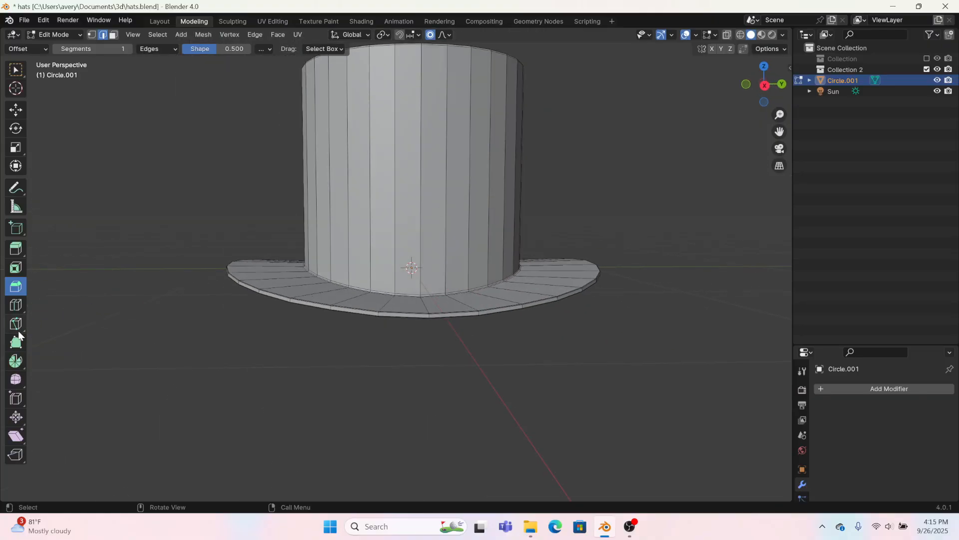
click(15, 304)
drag(379, 175, 385, 72)
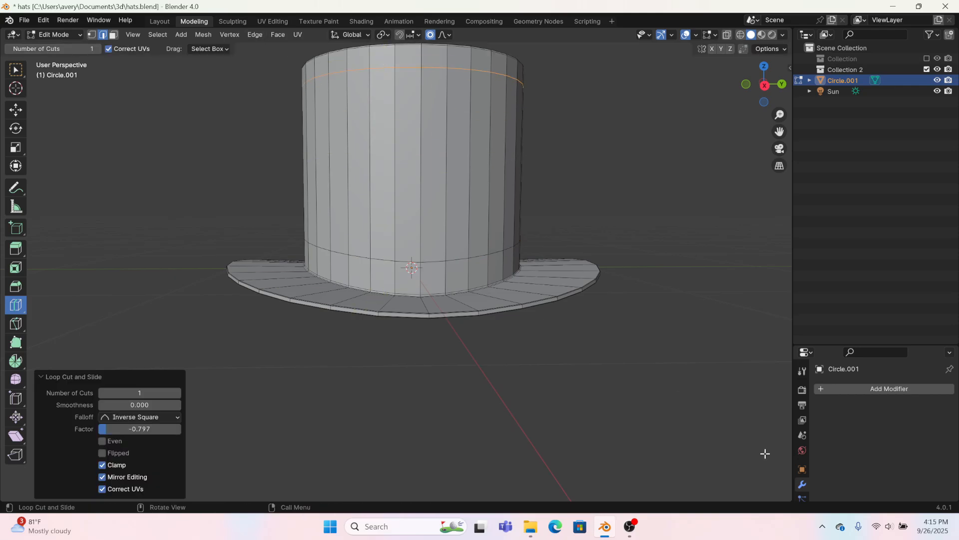
Add a Subdivision Surface modifier to the hat in the Layout workspace and shade the hat smooth
click(153, 20)
click(877, 221)
mouse_move(877, 222)
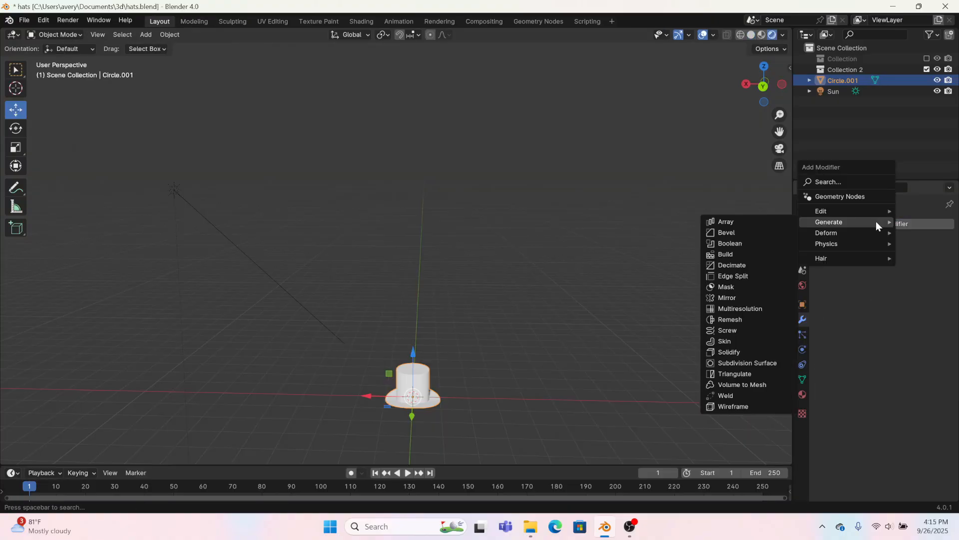
click(748, 363)
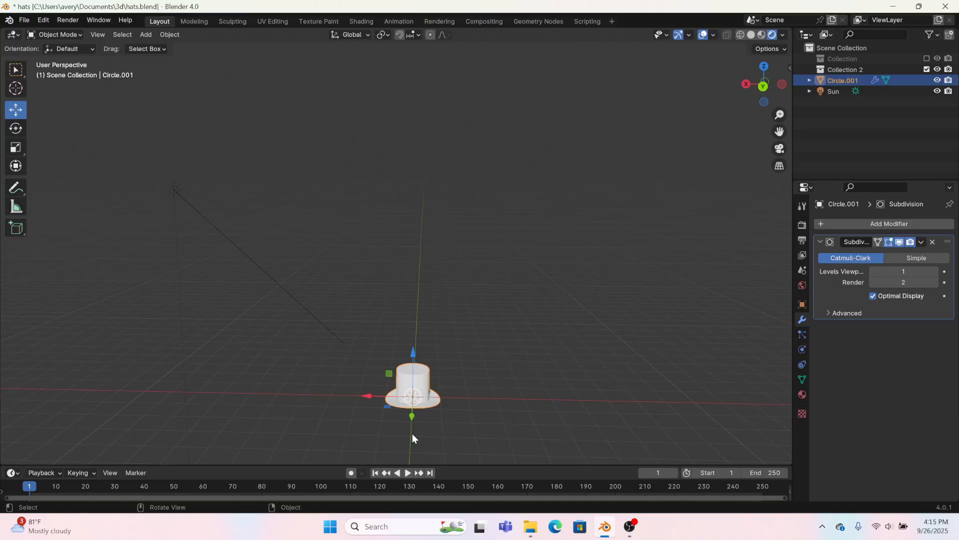
middle_drag(413, 438, 555, 429)
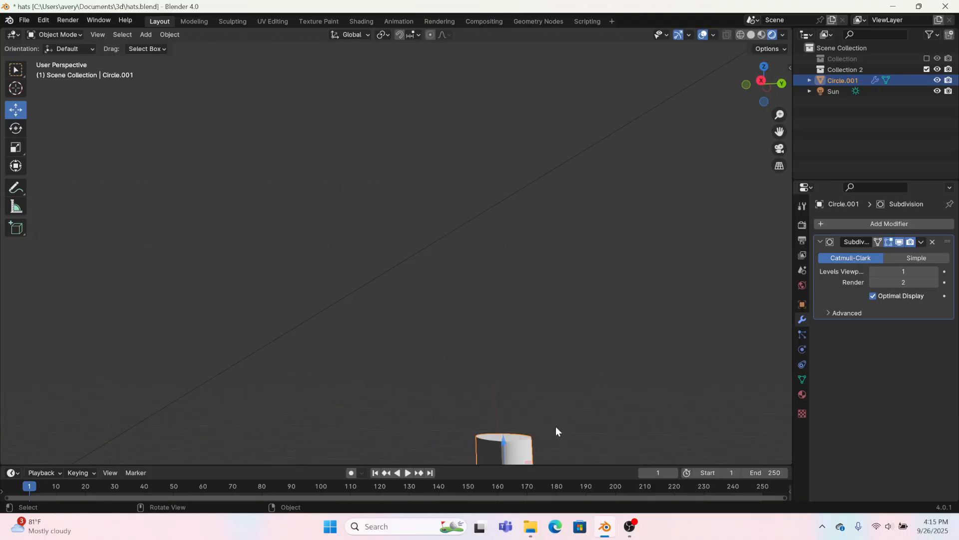
right_click(520, 441)
click(476, 313)
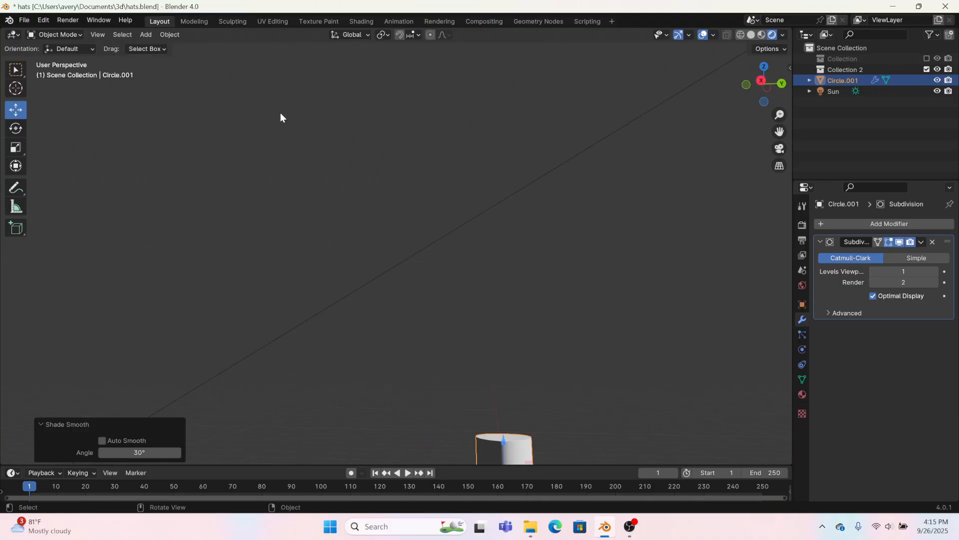
Return to mesh editing, select the ring of faces around the crown's base in face mode and duplicate it in place
click(194, 21)
middle_drag(503, 132, 445, 155)
click(113, 35)
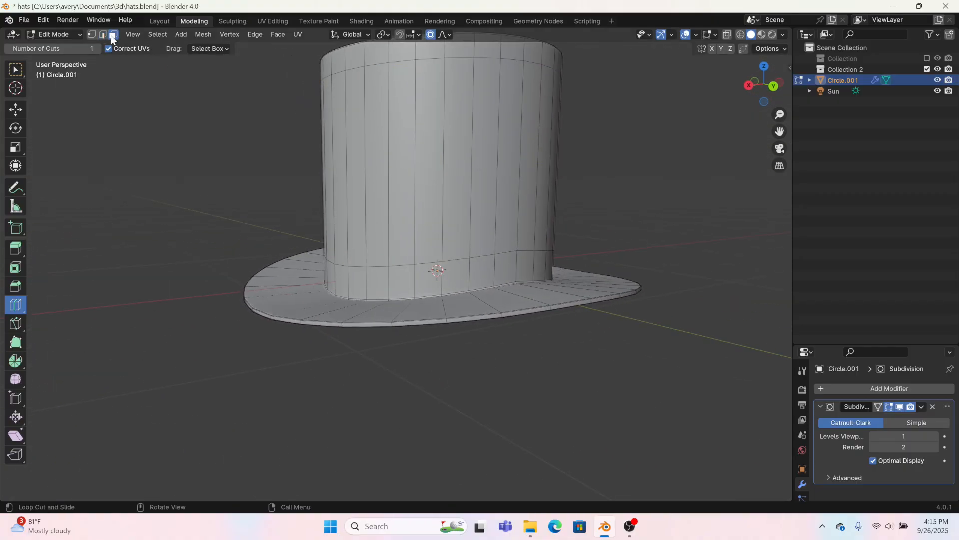
scroll(379, 319, up, 5)
click(15, 110)
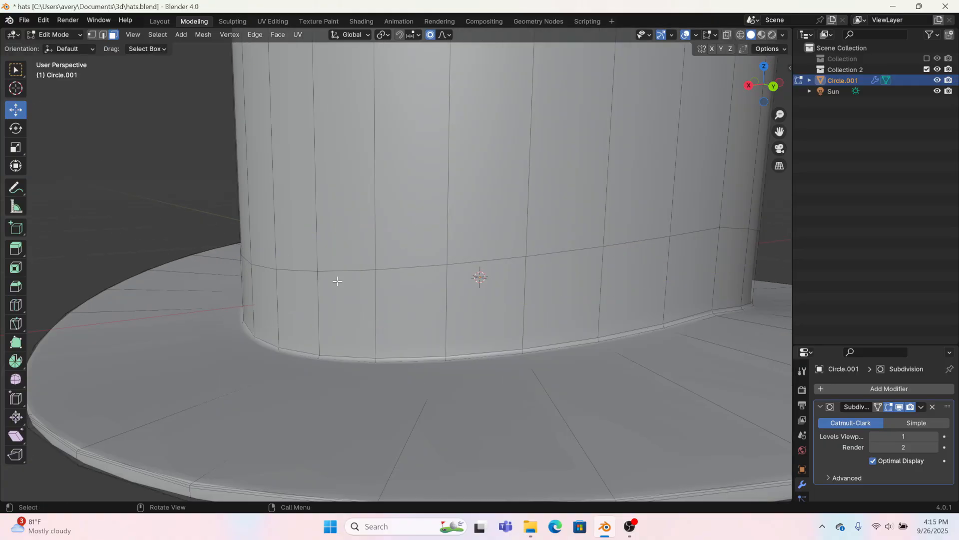
alt+click(446, 297)
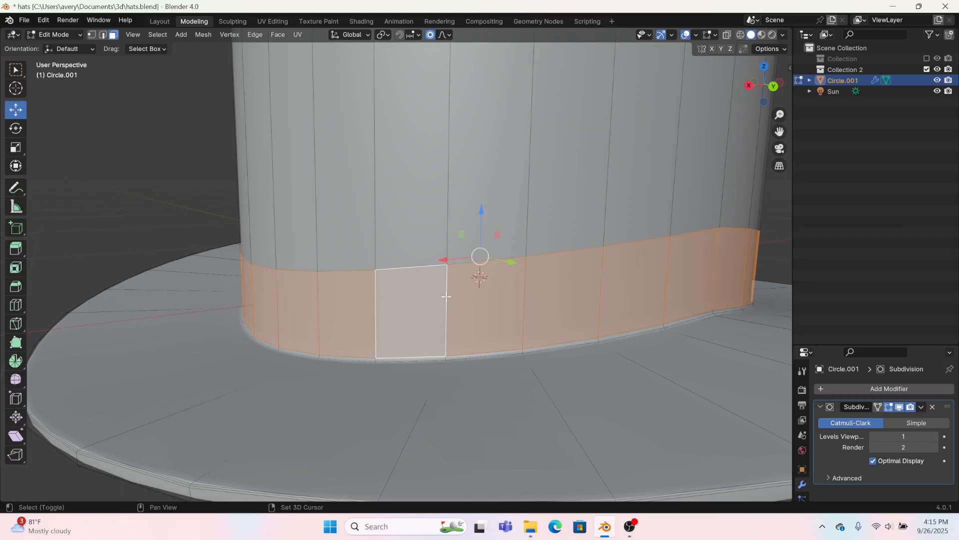
key(shift+d)
key(Escape)
Scale the duplicated face ring up to about 1.008 and turn off proportional editing
middle_drag(447, 297, 584, 331)
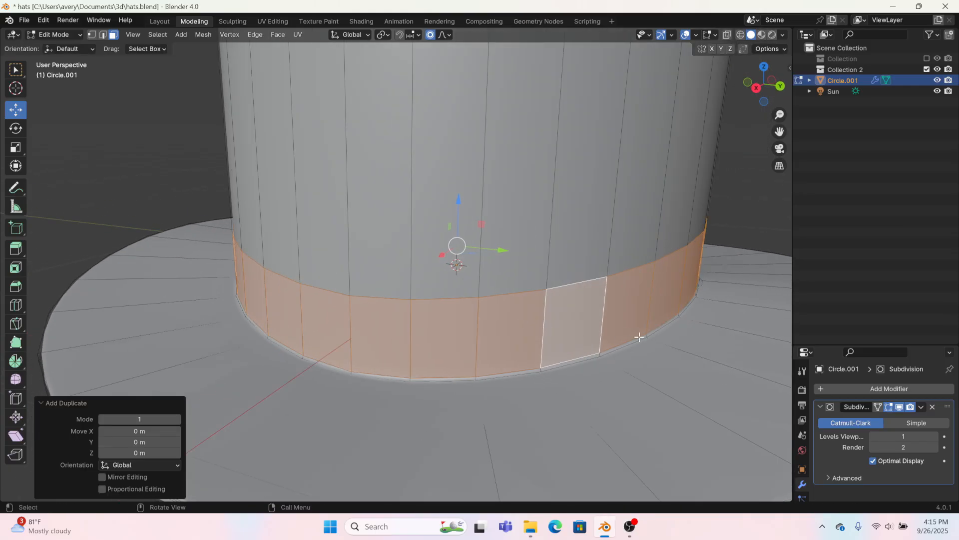
key(s)
click(644, 336)
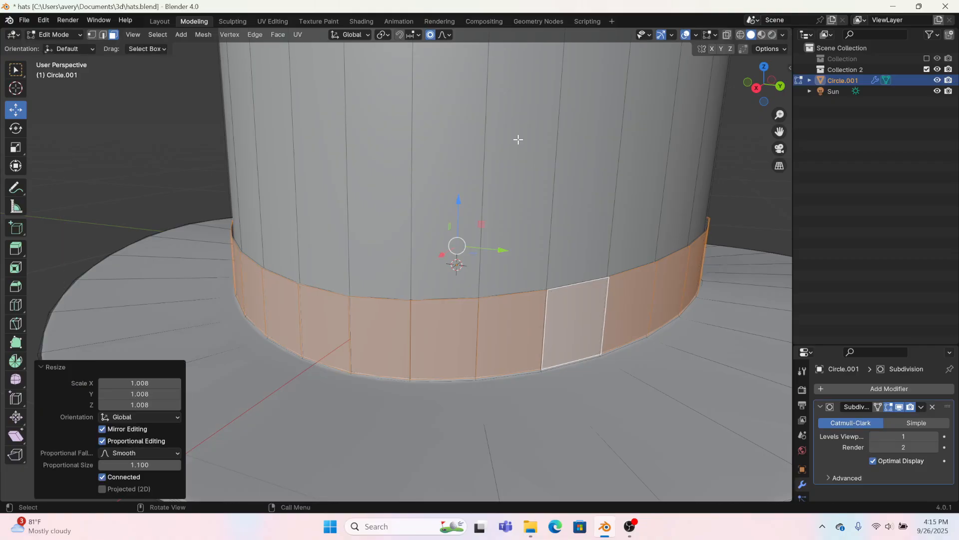
click(430, 35)
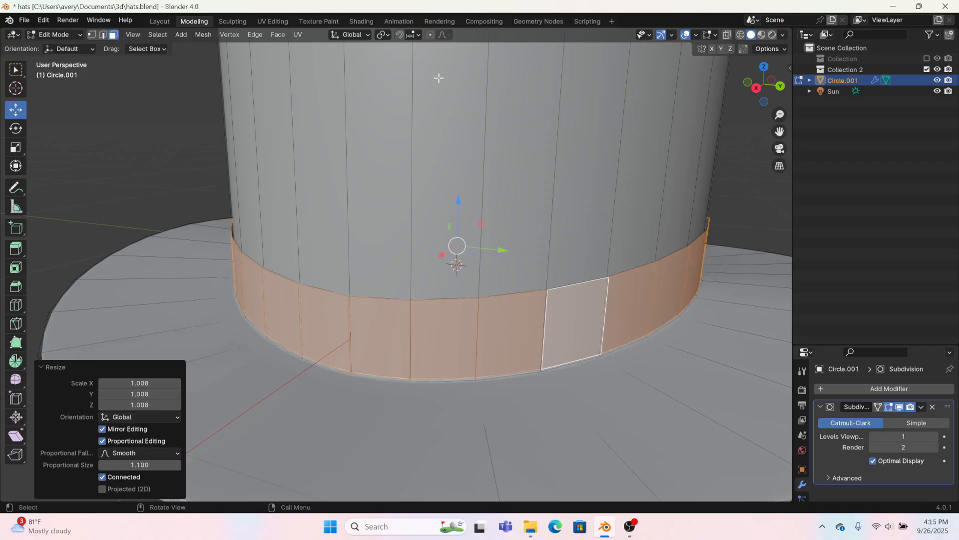
Try to scale the duplicated band's upper and lower edge loops inward to about 0.955 in X and Y, and undo the scaling
click(106, 34)
alt+click(386, 298)
middle_drag(388, 380, 381, 338)
scroll(368, 270, up, 3)
middle_drag(366, 264, 347, 278)
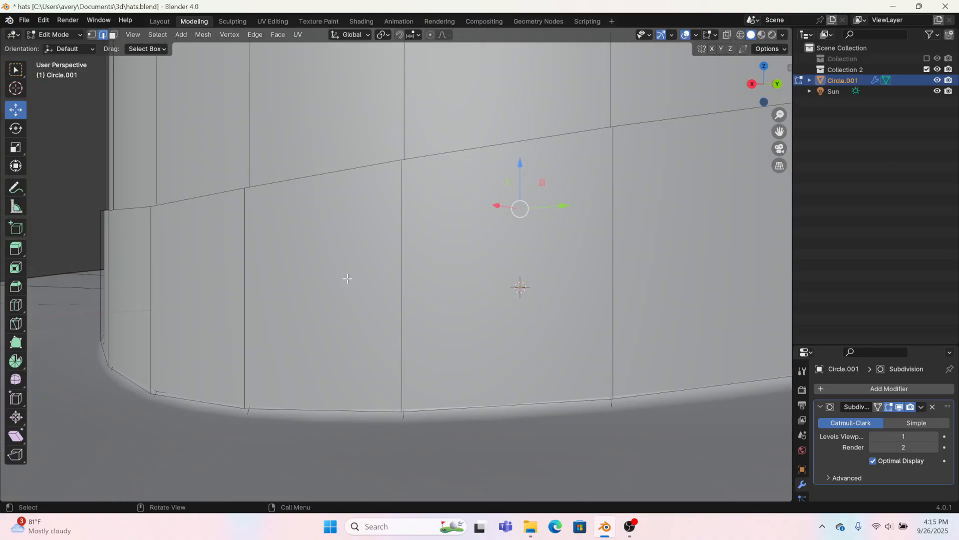
alt+click(276, 407)
middle_drag(275, 407, 331, 366)
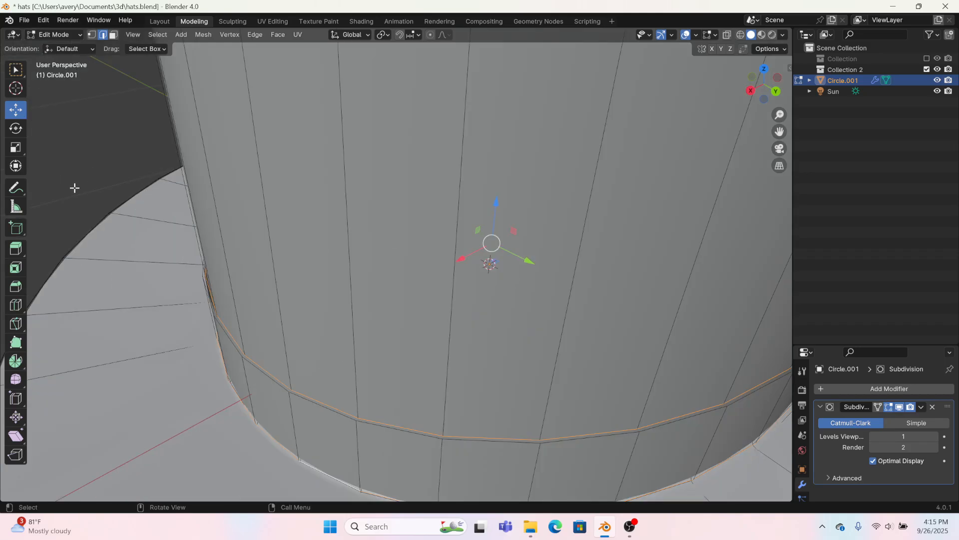
click(18, 150)
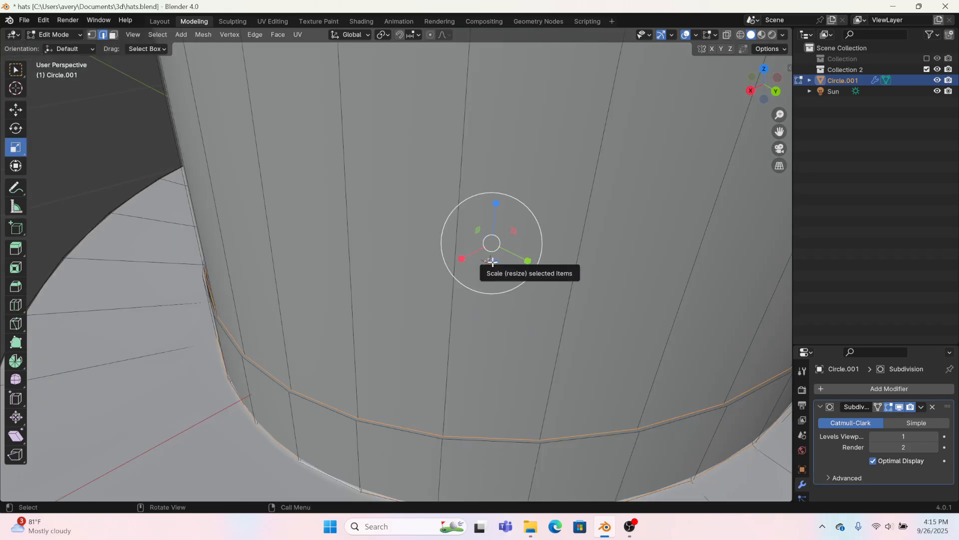
drag(493, 260, 492, 260)
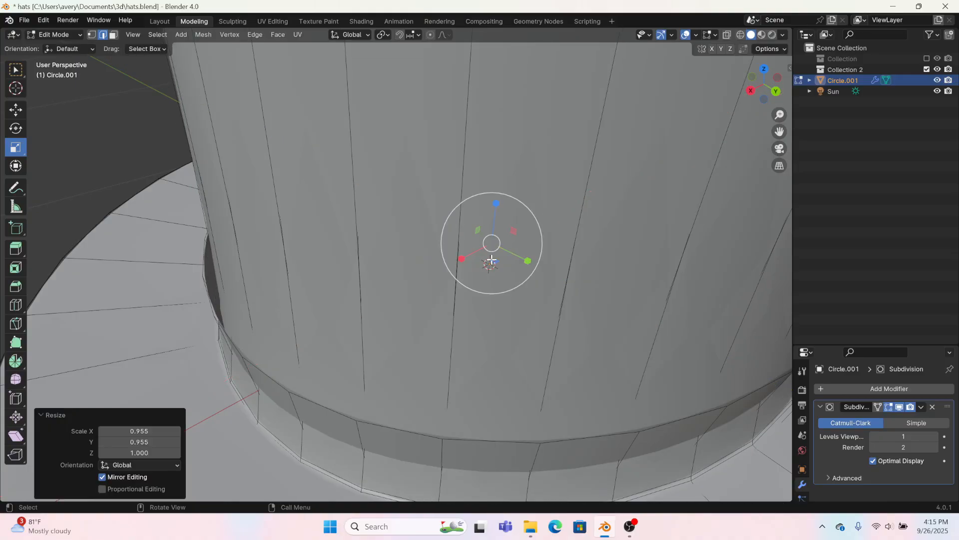
key(ctrl+z)
Select the whole linked band around the crown's base and raise it about 0.029 m along Z
middle_drag(338, 376, 394, 261)
alt+click(365, 245)
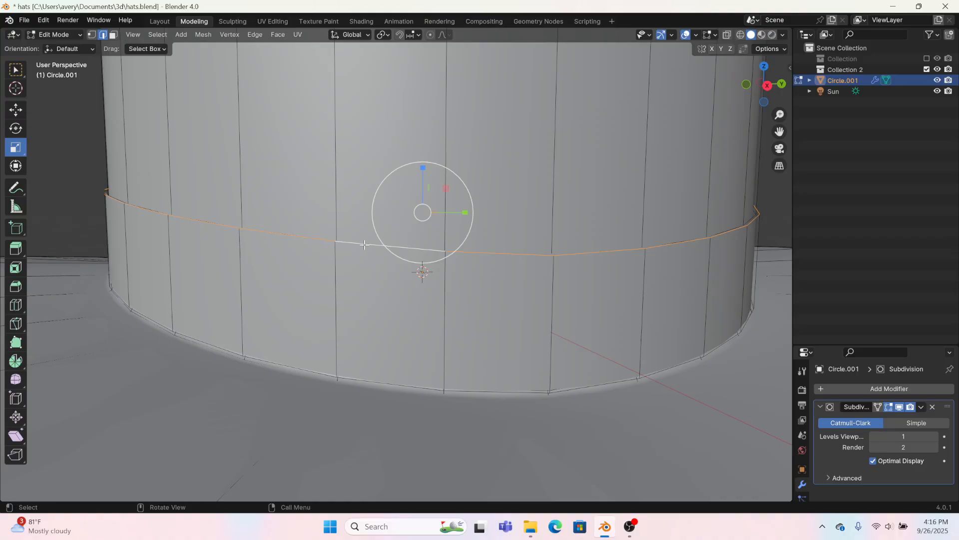
click(9, 110)
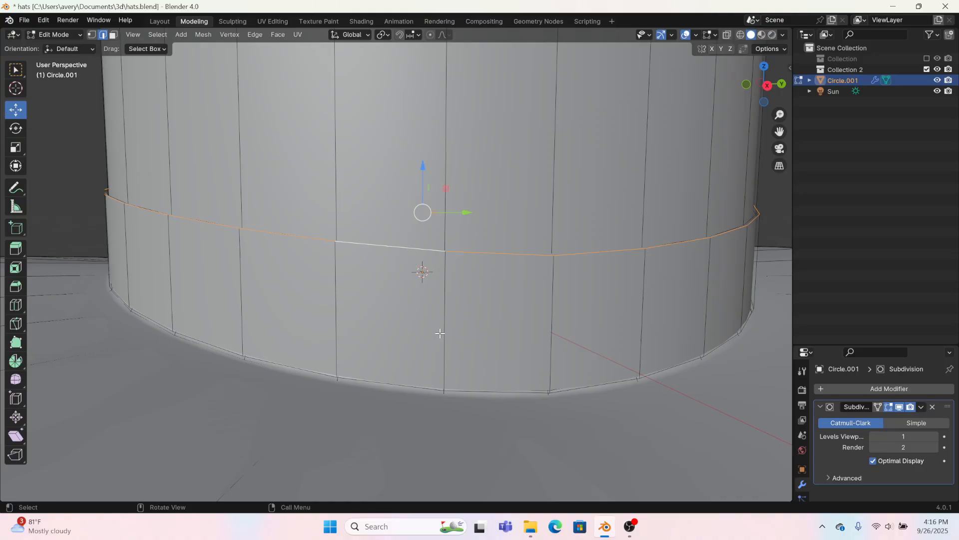
key(l)
drag(421, 214, 422, 199)
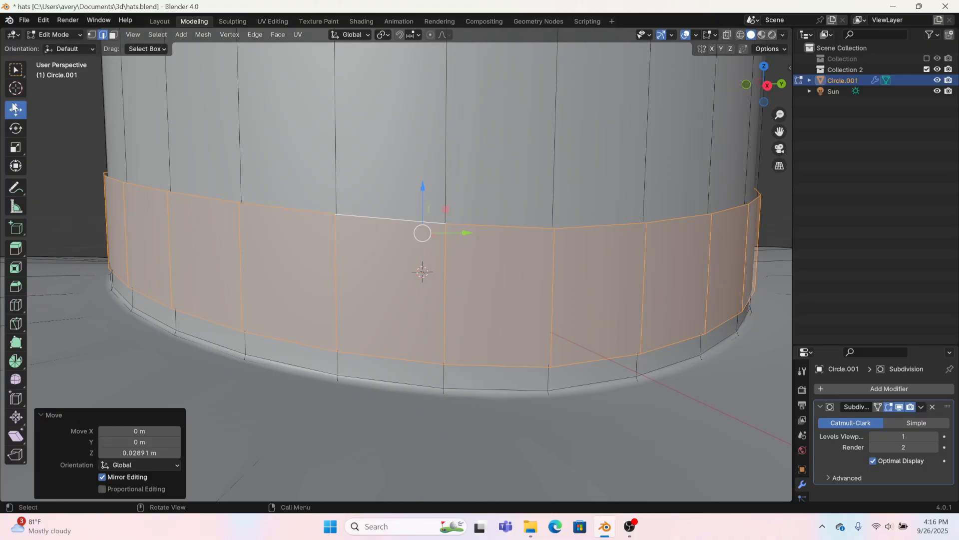
Extrude the band's upper and lower edge loops in place and scale the extrusion inward to about 0.973 in X and Y
alt+click(232, 201)
alt+shift+click(300, 344)
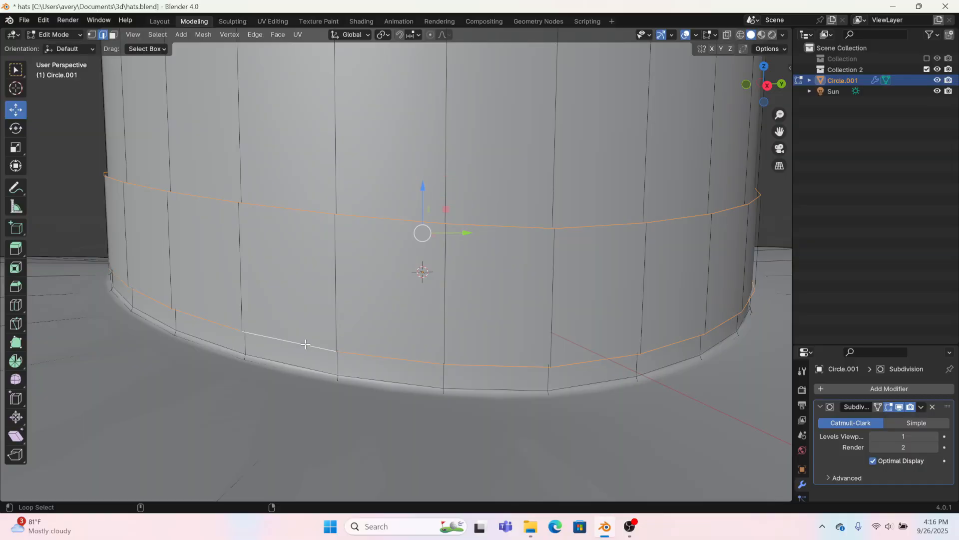
middle_drag(300, 343, 354, 361)
click(13, 151)
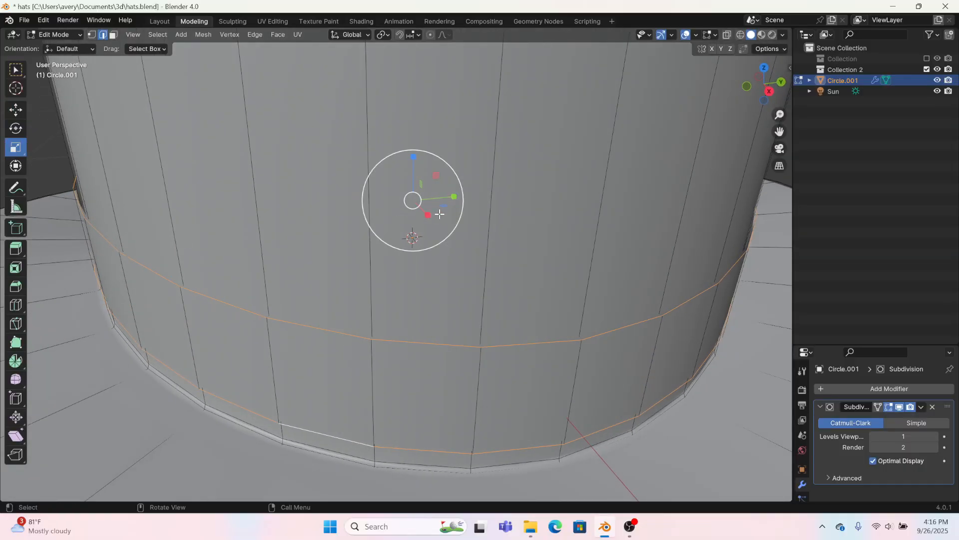
key(g)
right_click(513, 208)
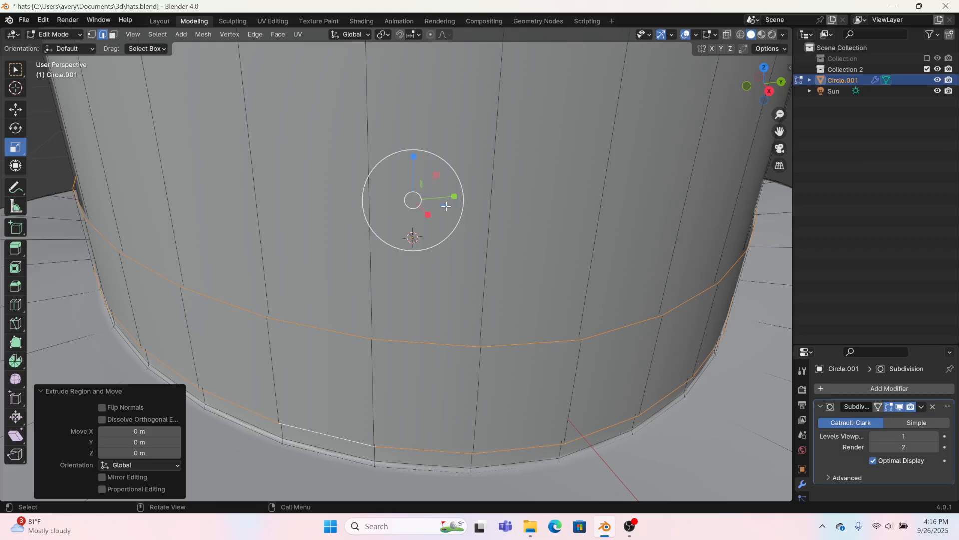
key(s)
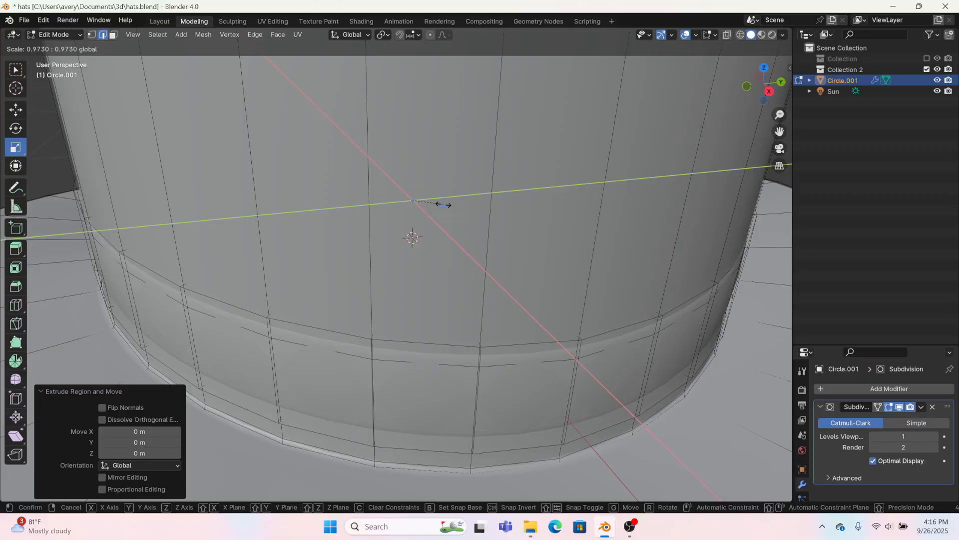
click(443, 204)
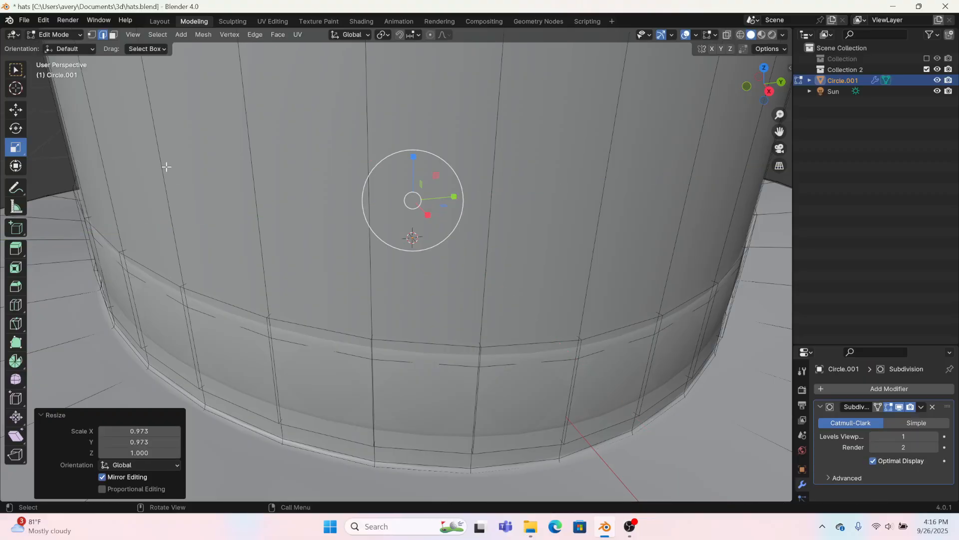
Turn off the Subdivision modifier's viewport display and bevel the band's outer upper and lower edge loops about 0.00245 m with 2 segments
alt+click(293, 320)
alt+shift+click(337, 436)
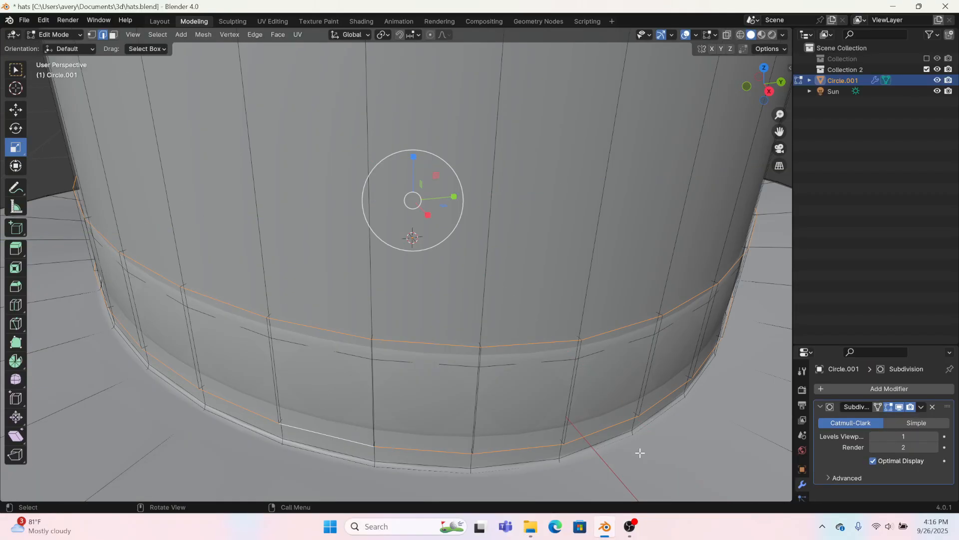
click(899, 407)
middle_drag(583, 316, 179, 294)
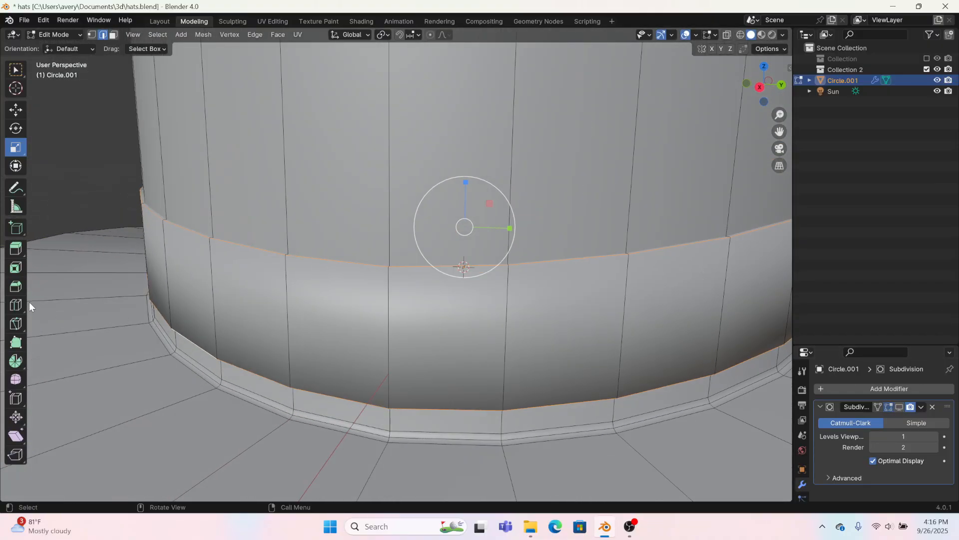
click(15, 287)
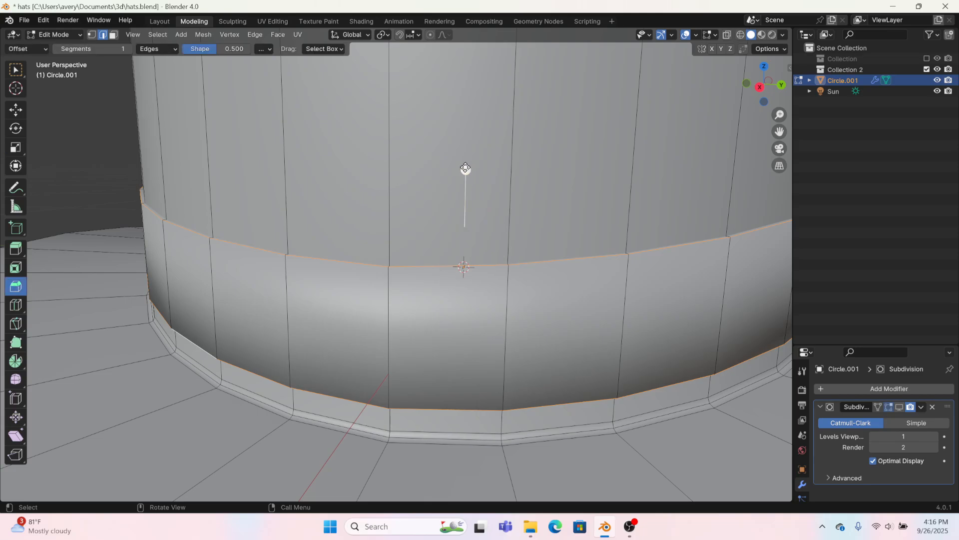
drag(466, 169, 408, 190)
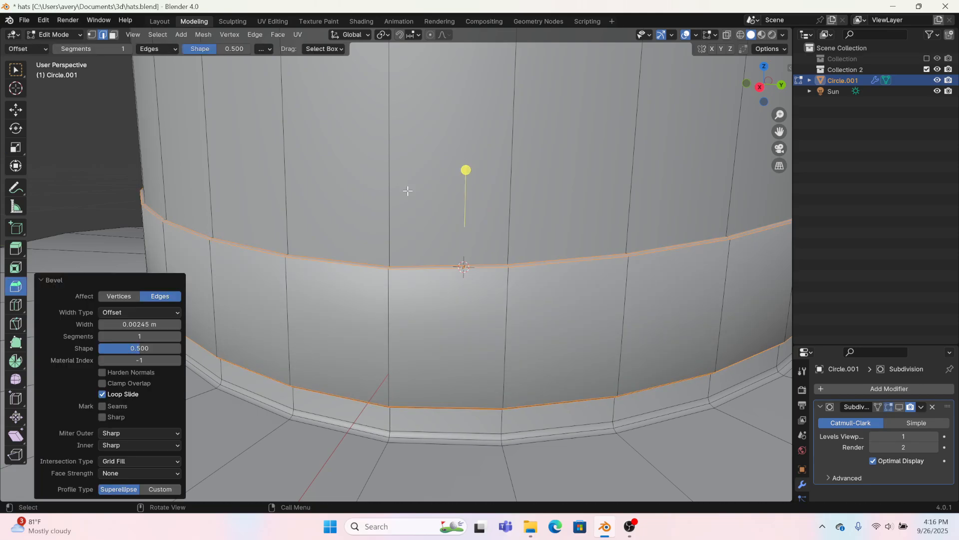
click(177, 335)
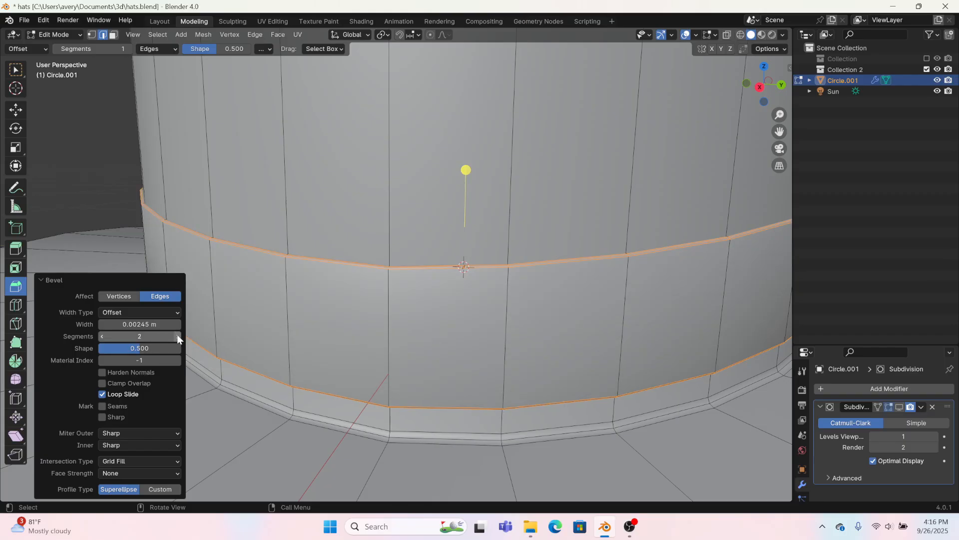
Select the whole linked band, turn the Subdivision modifier's viewport display back on and lower the band about 0.037 m along Z
scroll(327, 288, up, 2)
scroll(326, 288, up, 3)
scroll(305, 306, down, 6)
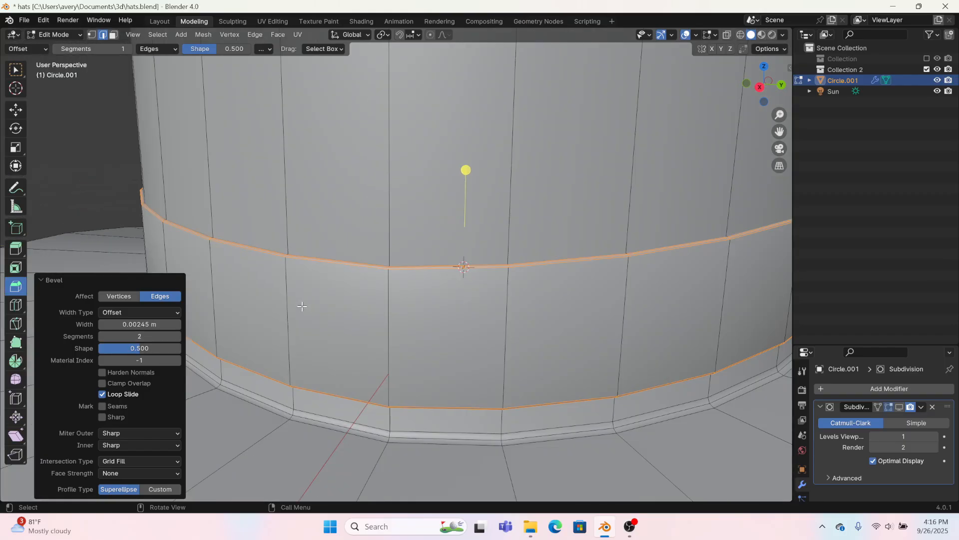
click(202, 192)
scroll(388, 296, up, 4)
key(l)
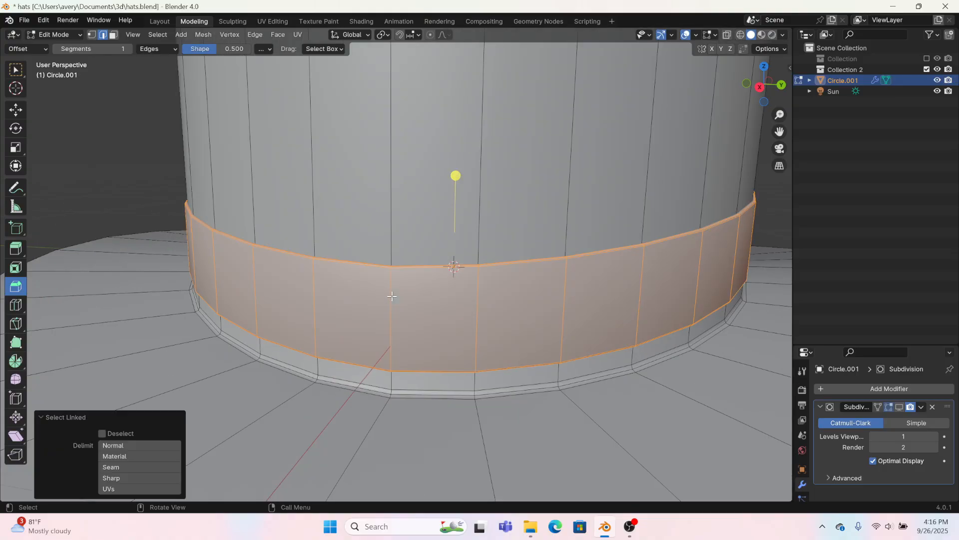
click(15, 109)
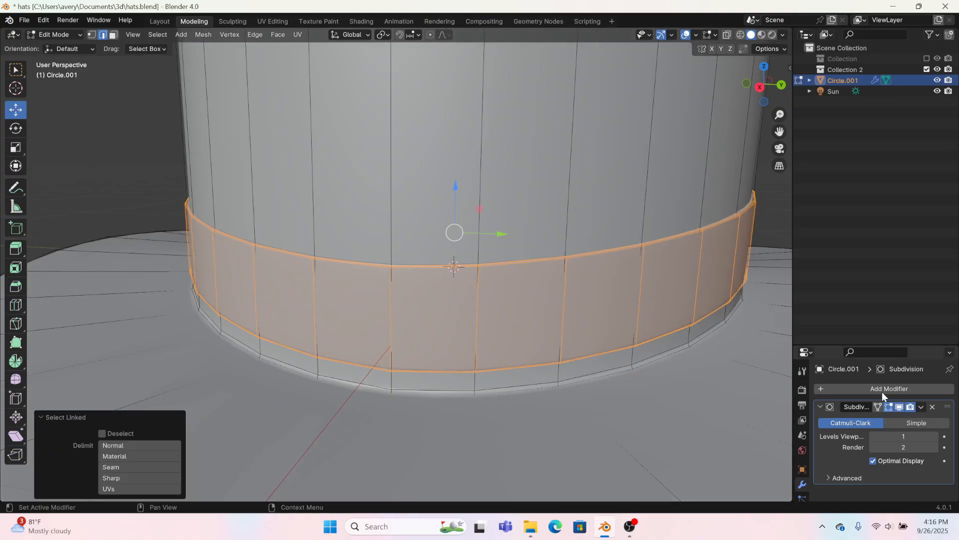
drag(454, 186, 459, 203)
scroll(216, 226, down, 5)
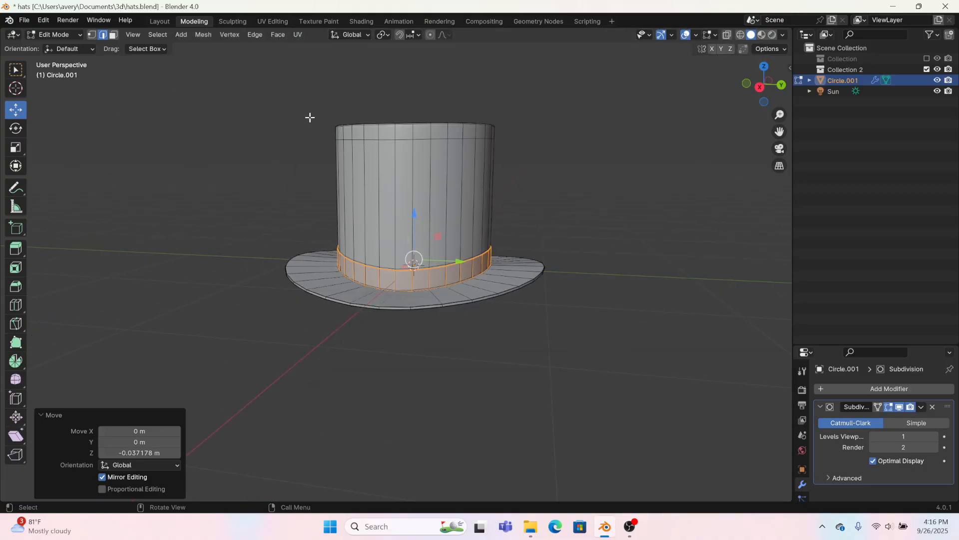
Assign the existing "lighter" material to the hat in the Shading workspace and preview it with rendered viewport shading
click(163, 22)
middle_drag(514, 340, 432, 190)
scroll(461, 273, up, 8)
scroll(505, 346, down, 6)
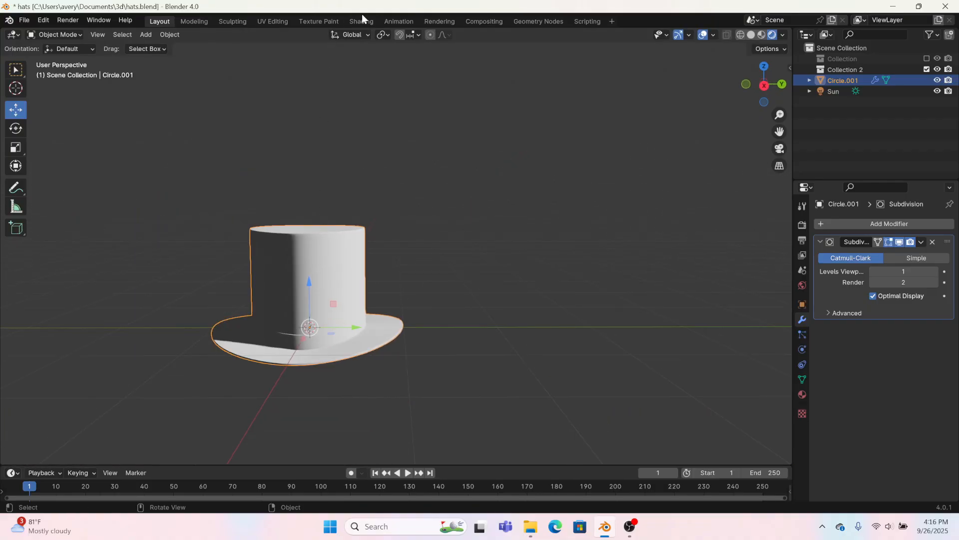
click(359, 19)
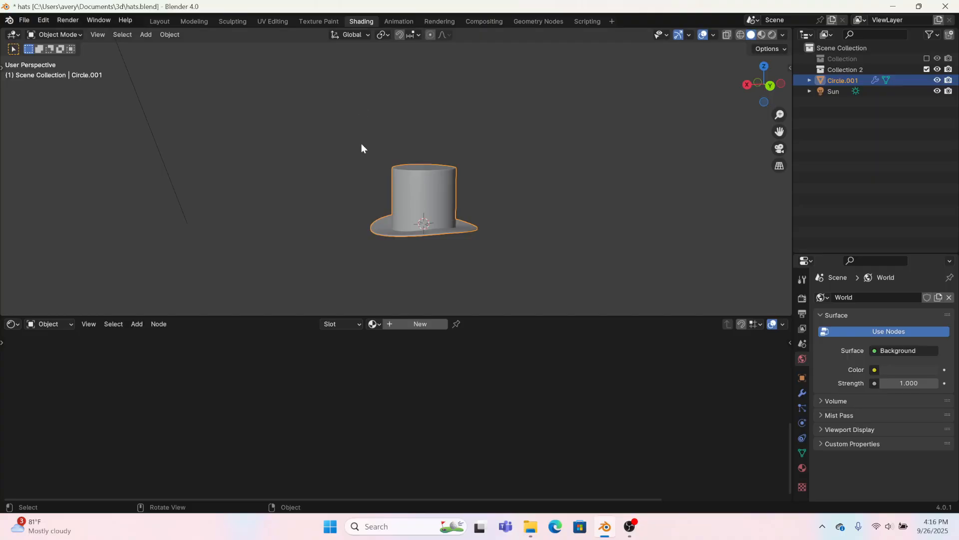
click(371, 324)
click(385, 350)
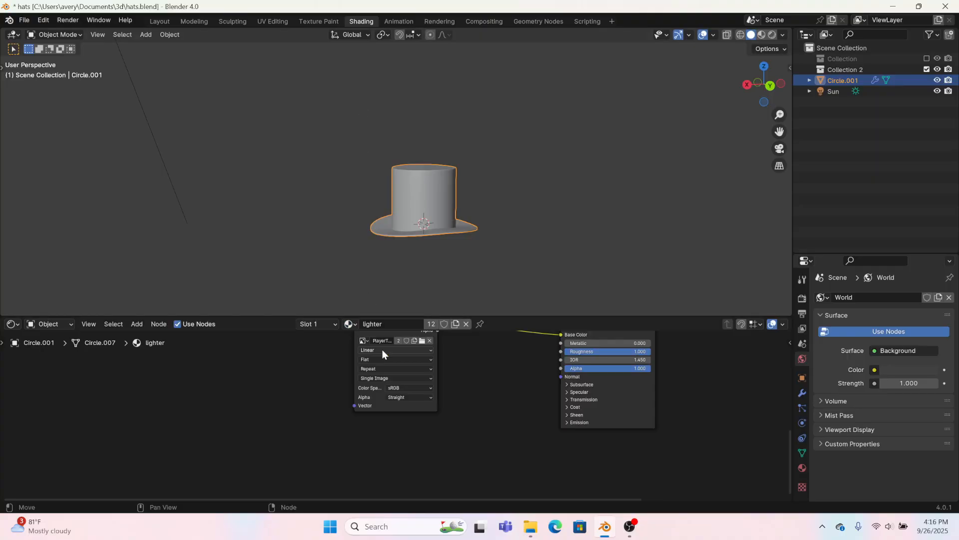
middle_drag(465, 372, 320, 362)
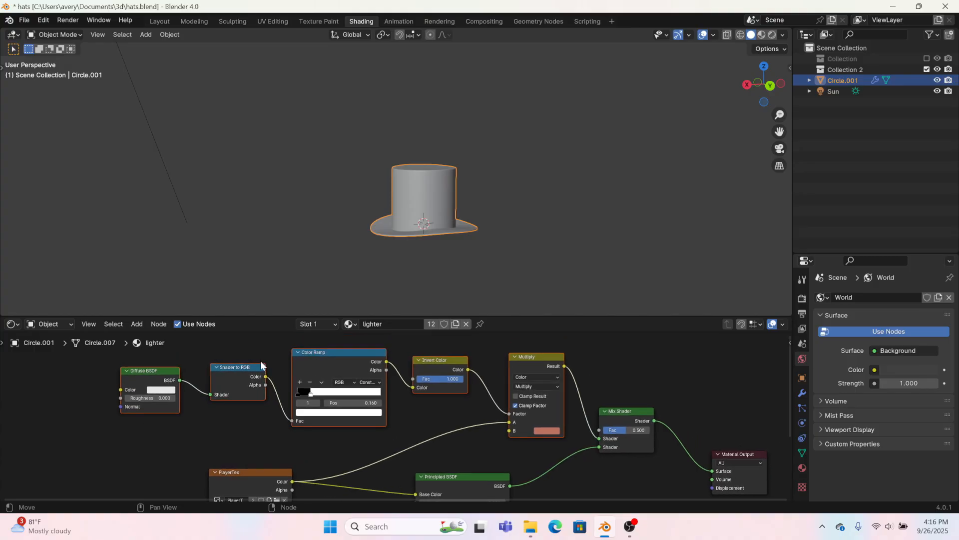
middle_drag(519, 410, 455, 338)
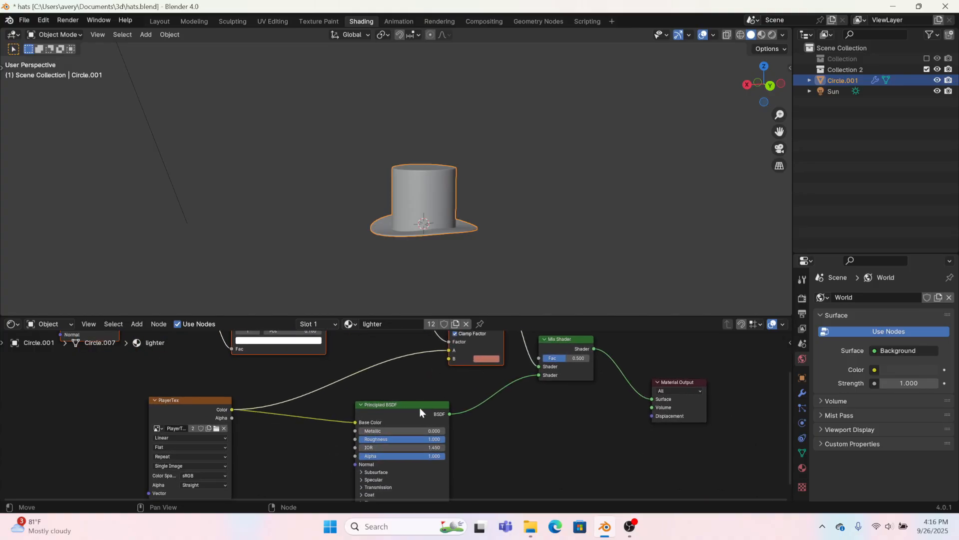
click(772, 36)
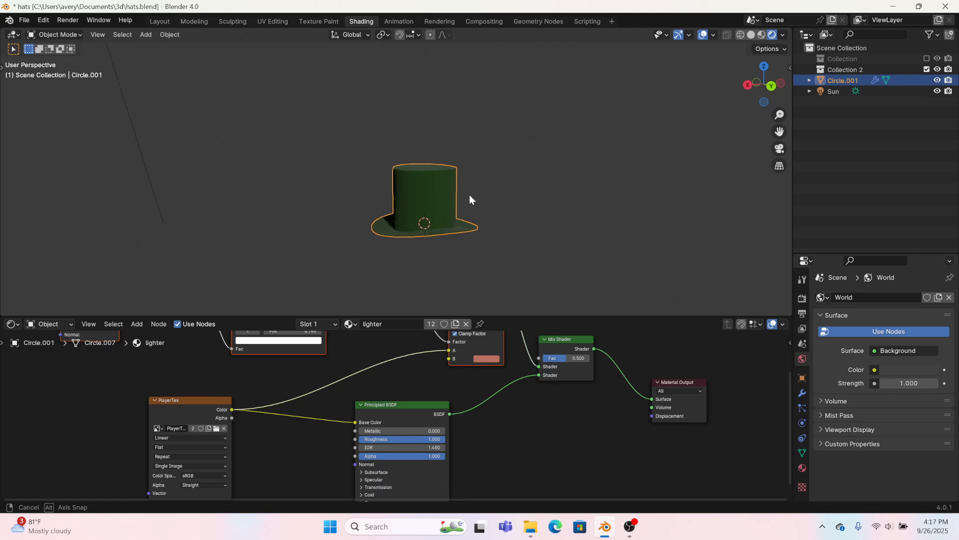
mouse_move(469, 194)
middle_down()
mouse_move(553, 191)
mouse_move(530, 194)
middle_up()
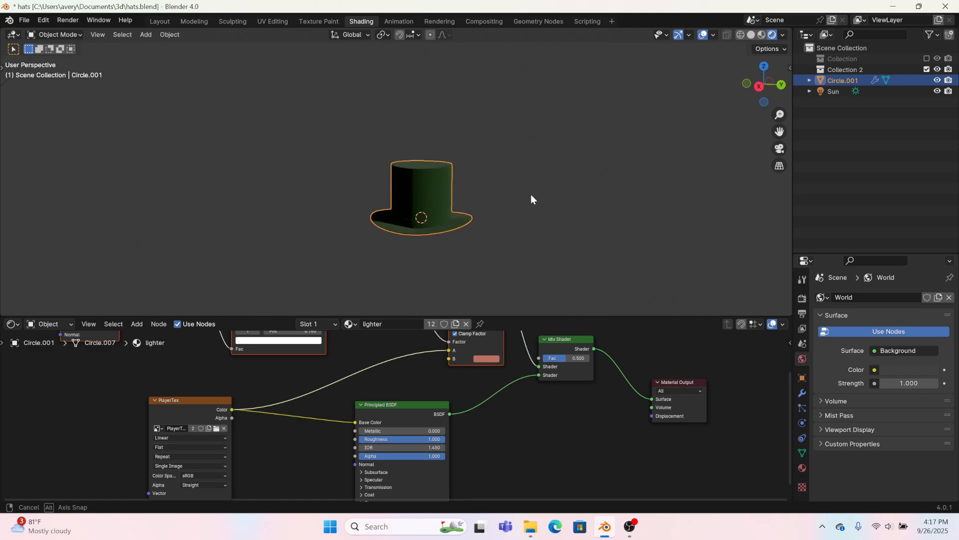
Unwrap the entire hat with Project from View and move the crown and brim UVs onto the texture's green octagon
click(274, 22)
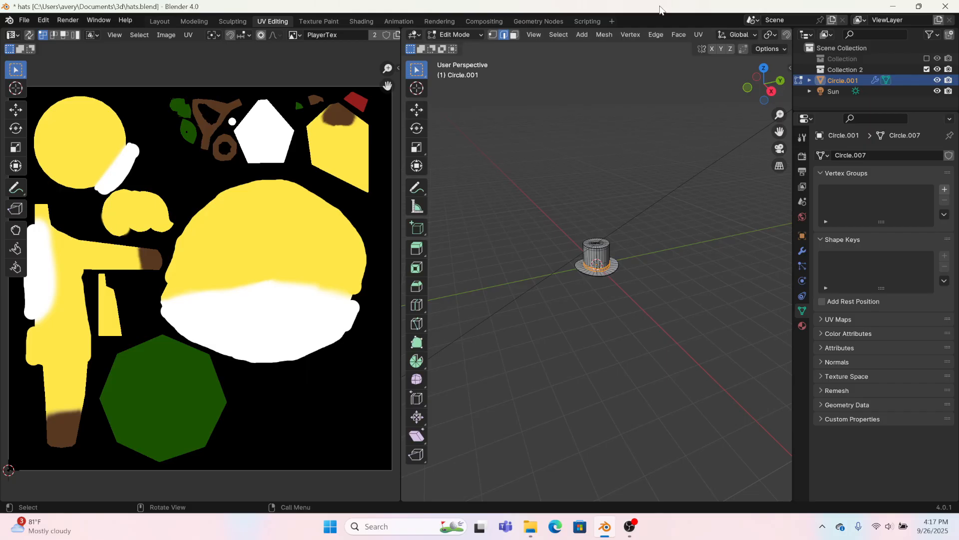
key(a)
click(700, 36)
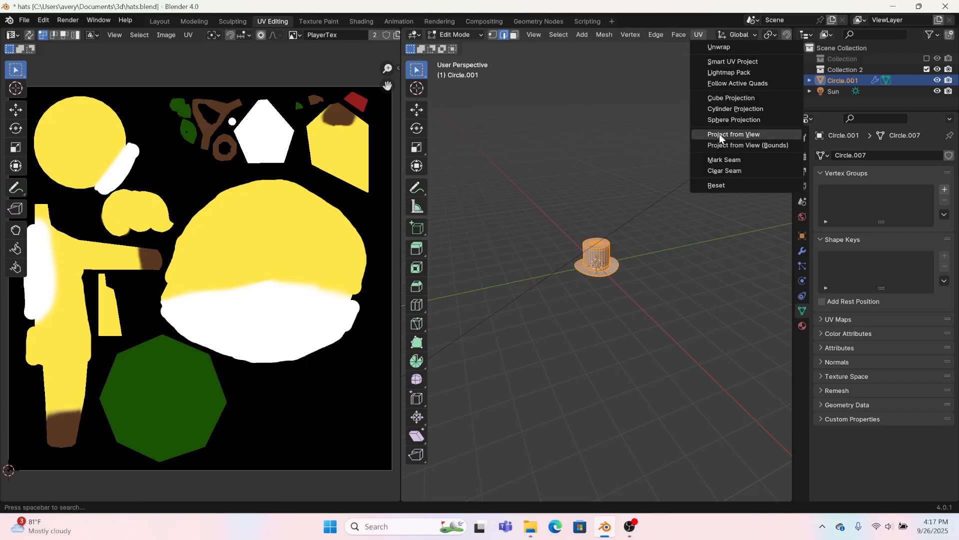
click(721, 135)
click(197, 263)
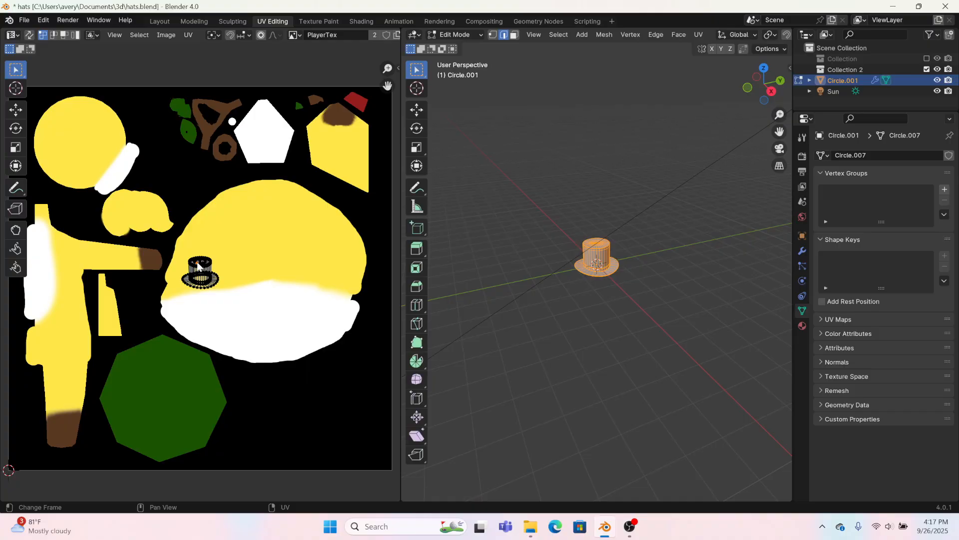
key(a)
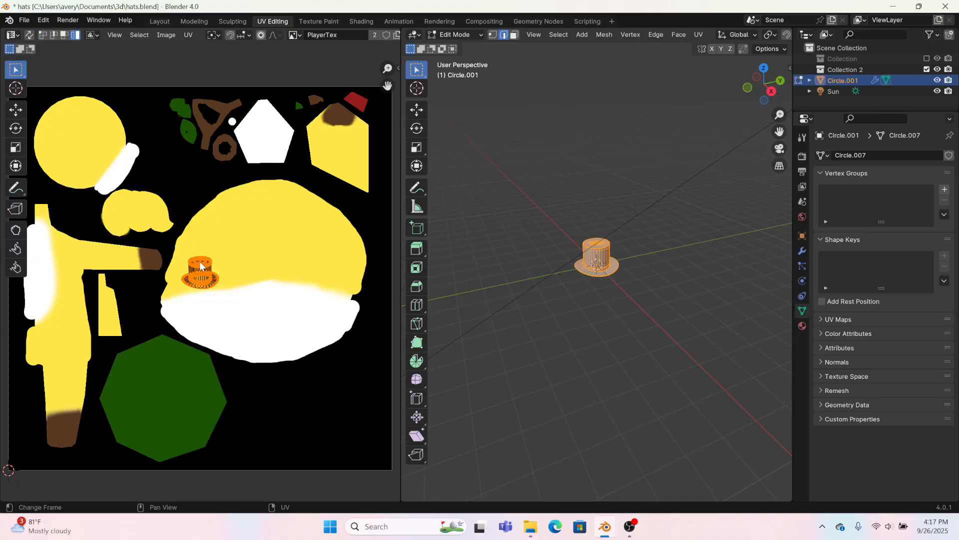
drag(199, 265, 158, 358)
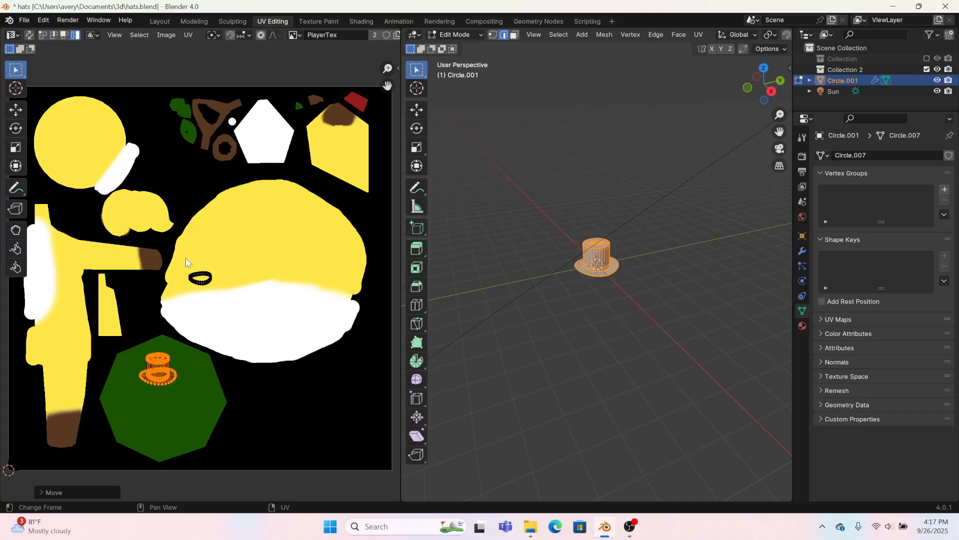
Move the band's UV island onto the texture's white pentagon and check the coloring in the Layout workspace
click(195, 281)
key(g)
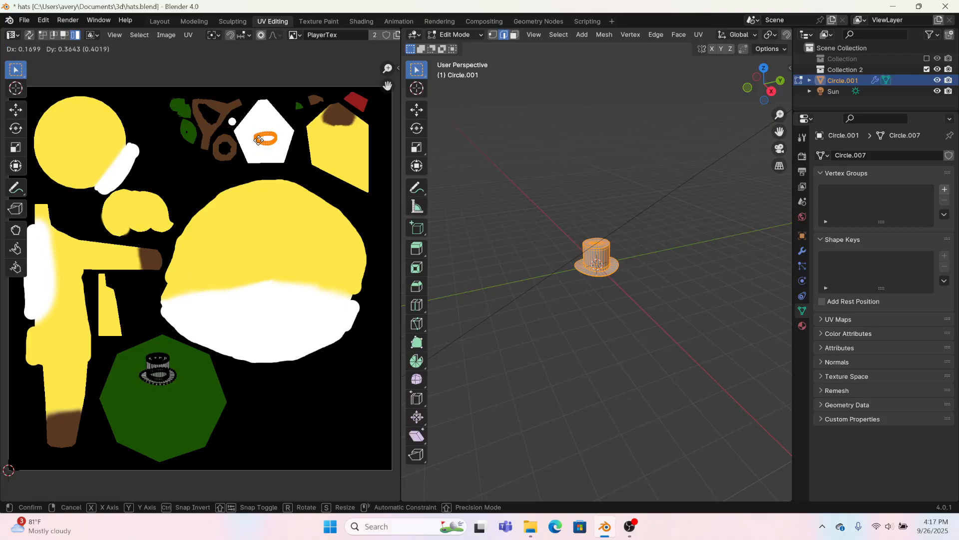
click(258, 140)
click(156, 20)
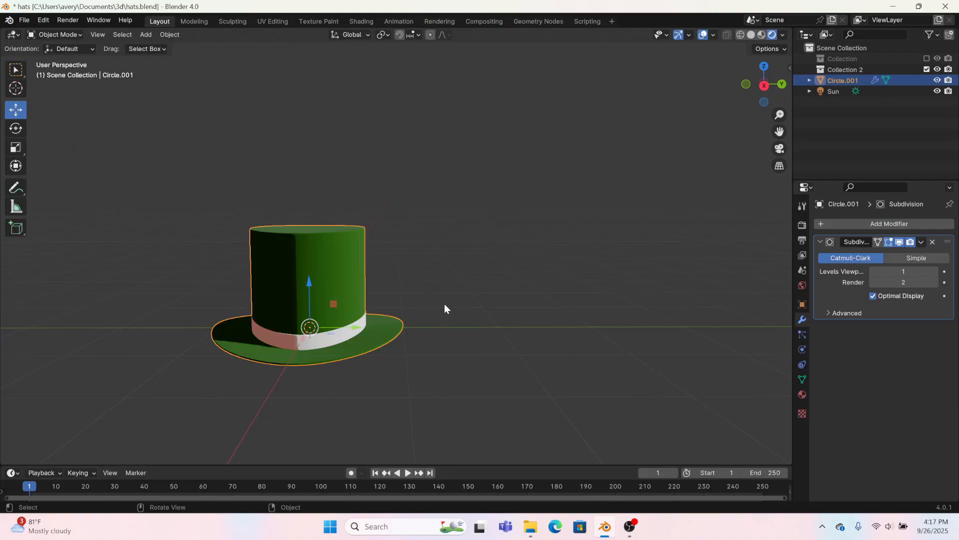
middle_drag(445, 304, 322, 366)
middle_drag(430, 243, 456, 215)
scroll(456, 215, down, 3)
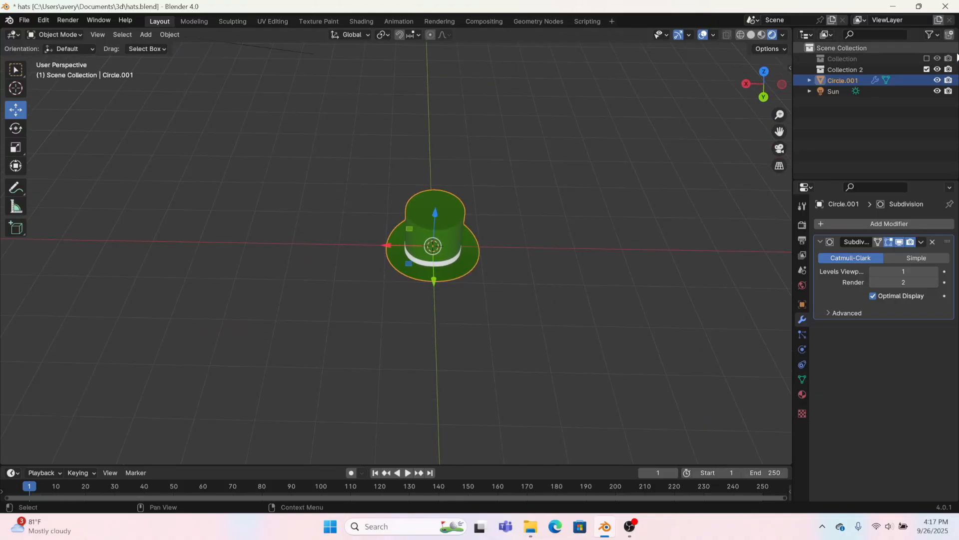
Rotate the hat 90° about Z and apply its rotation
click(927, 59)
click(927, 58)
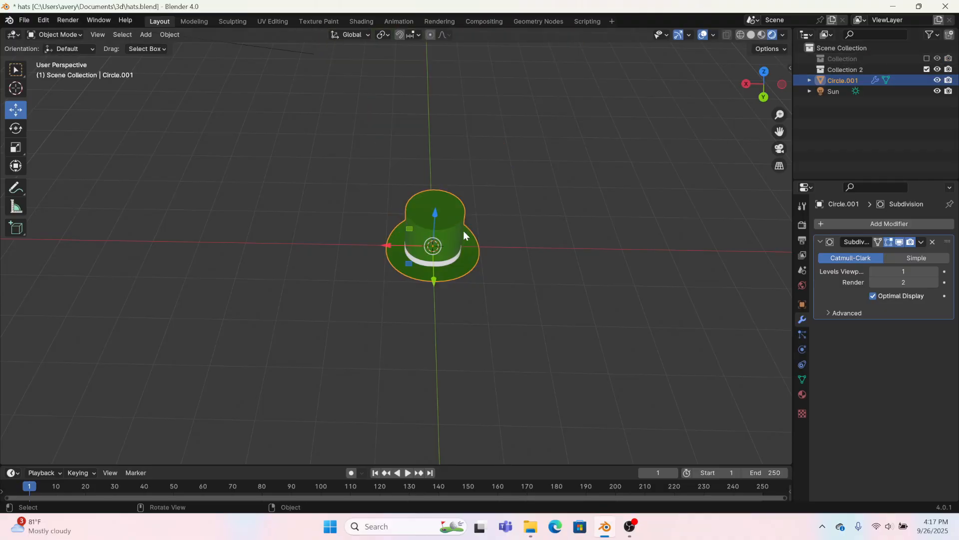
key(r)
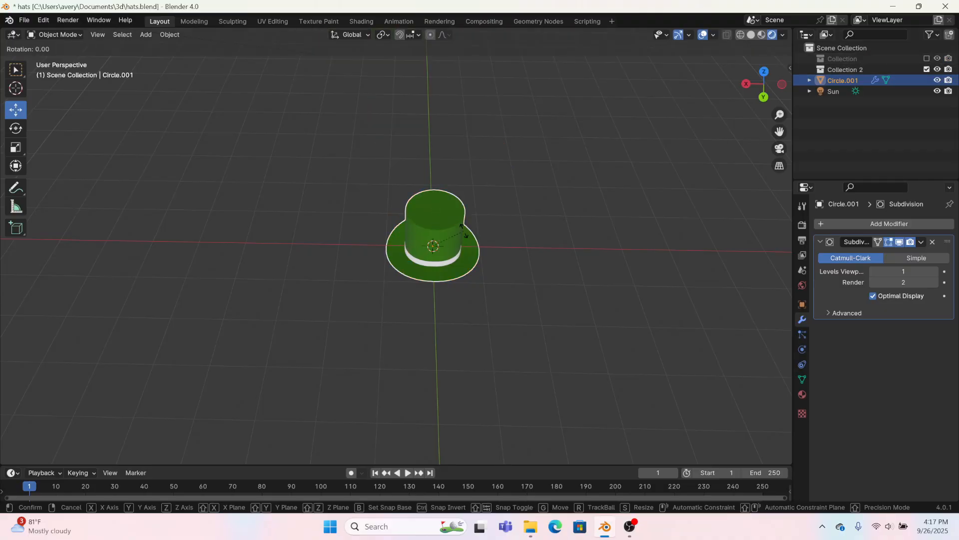
text(z90)
key(Return)
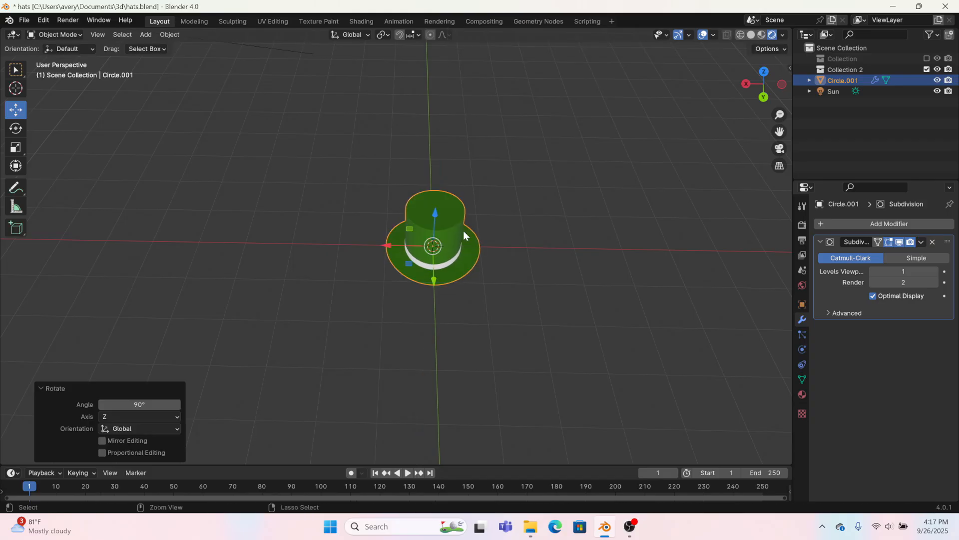
key(ctrl+a)
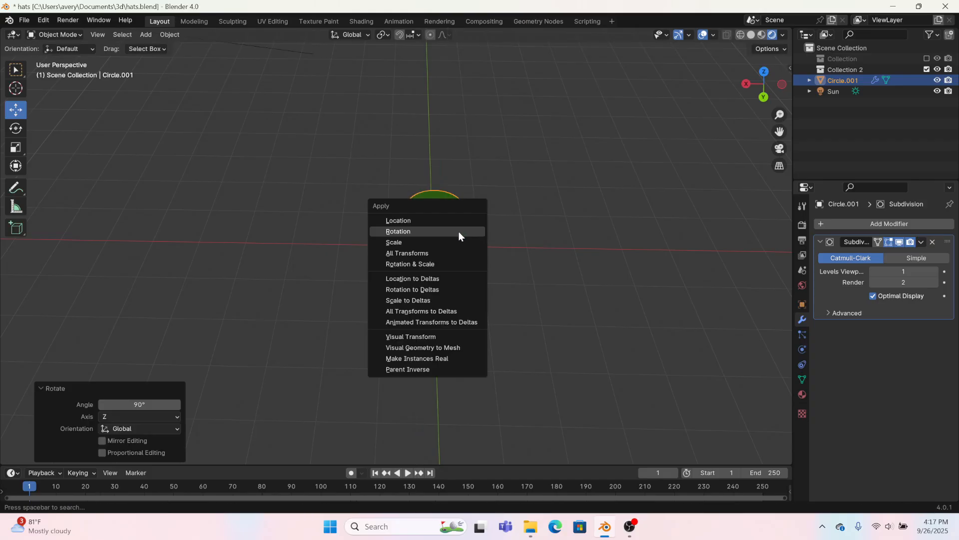
click(397, 232)
Save hats.blend and open the recent file flowers.blend
middle_drag(508, 324, 514, 307)
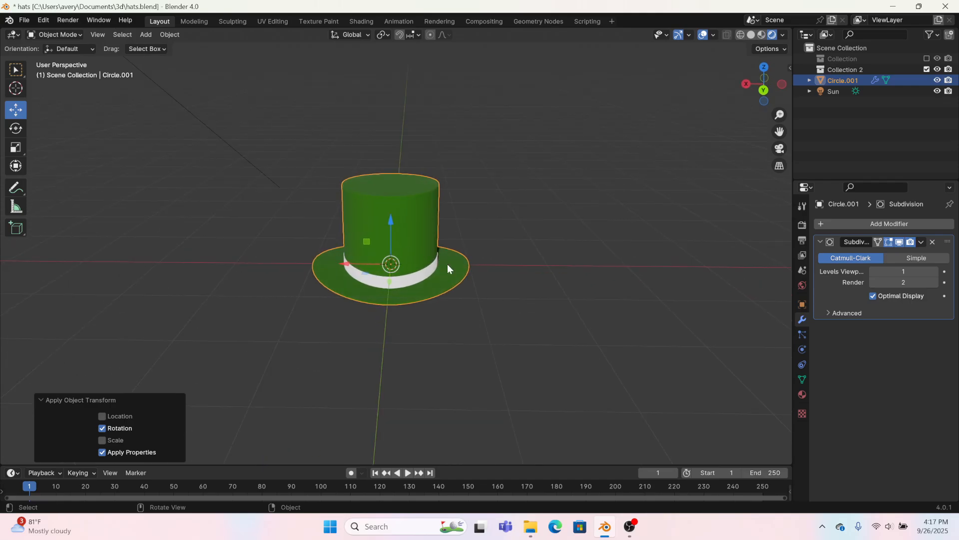
key(ctrl+s)
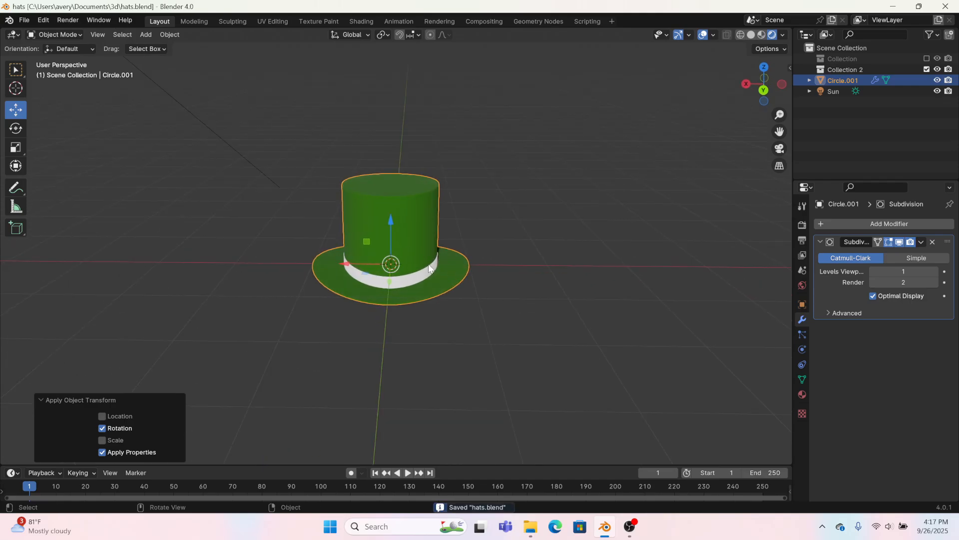
click(26, 20)
mouse_move(47, 54)
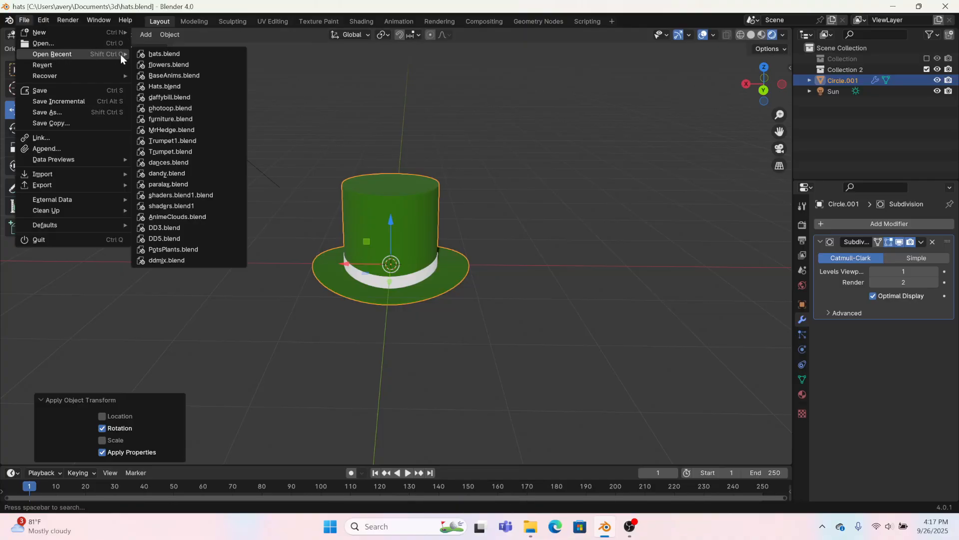
click(151, 65)
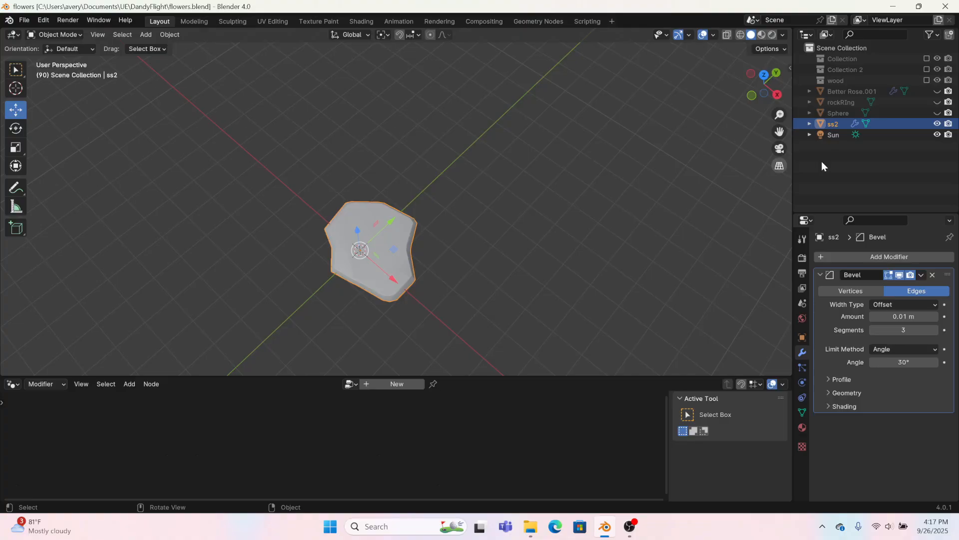
Enable Collection, copy the Flower2 object, reopen hats.blend without saving flowers.blend, and paste the flower beside the hat
click(925, 60)
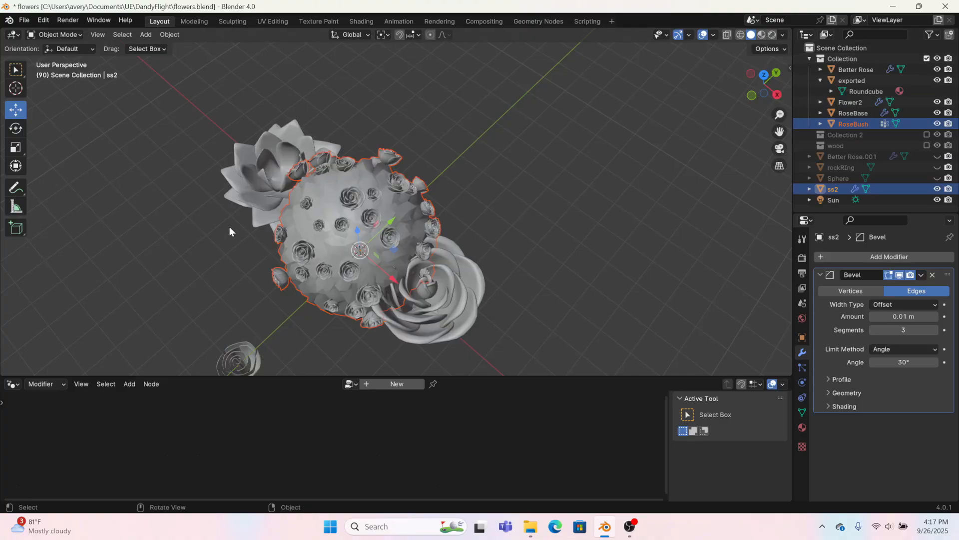
click(254, 194)
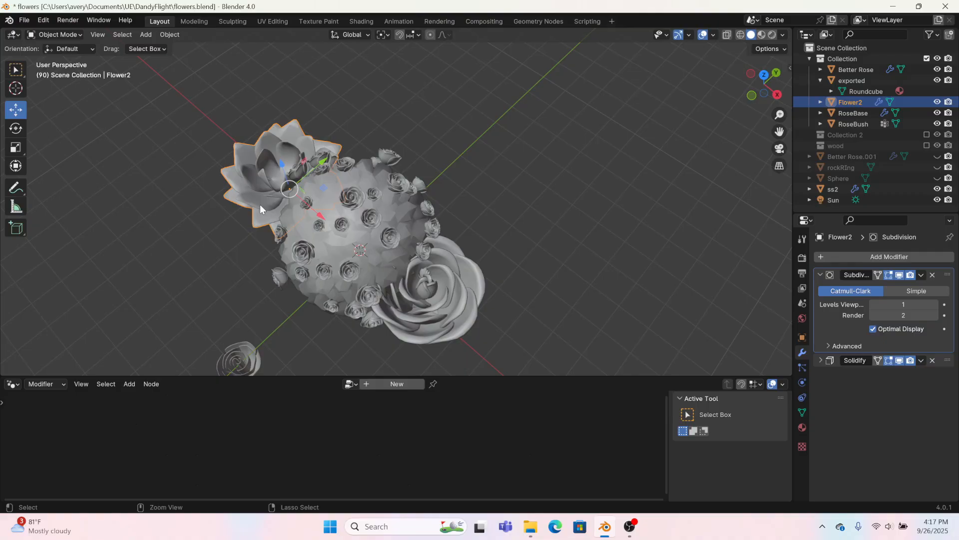
click(25, 20)
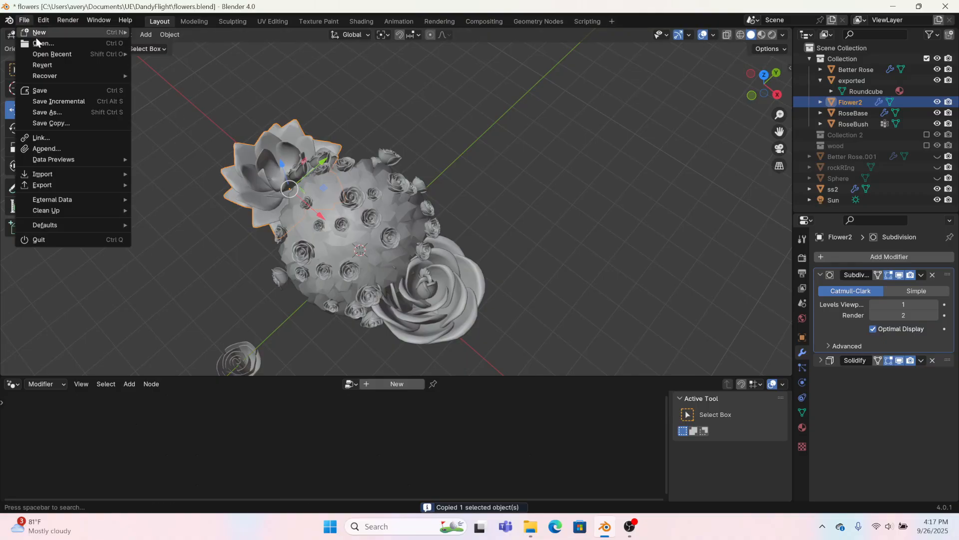
mouse_move(38, 53)
click(195, 65)
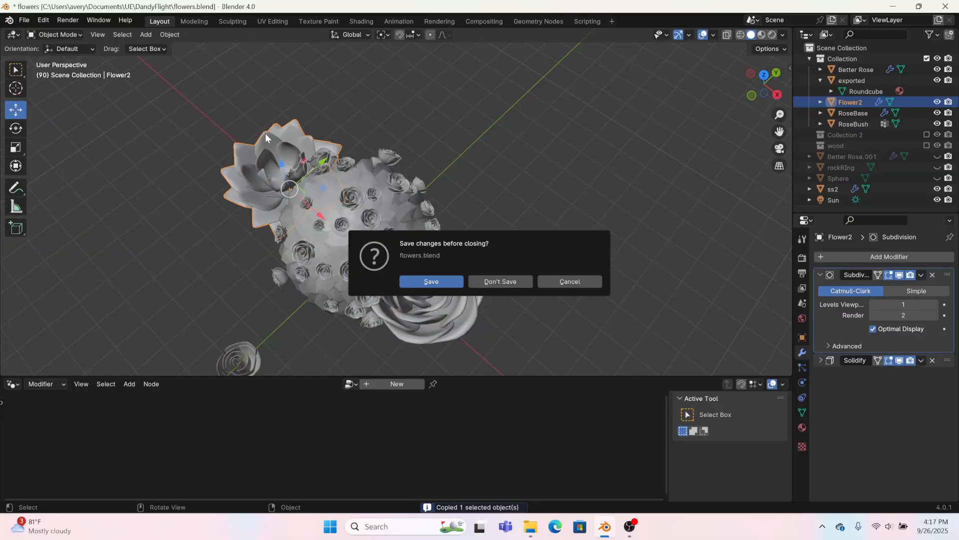
click(500, 282)
key(ctrl+v)
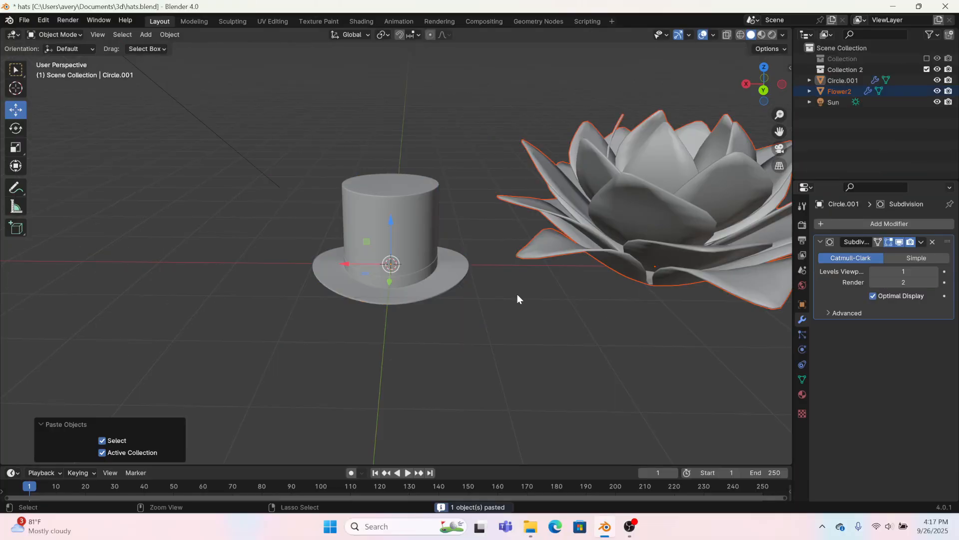
Preview the materials and replace the flower's own material with the existing lighter material
click(761, 35)
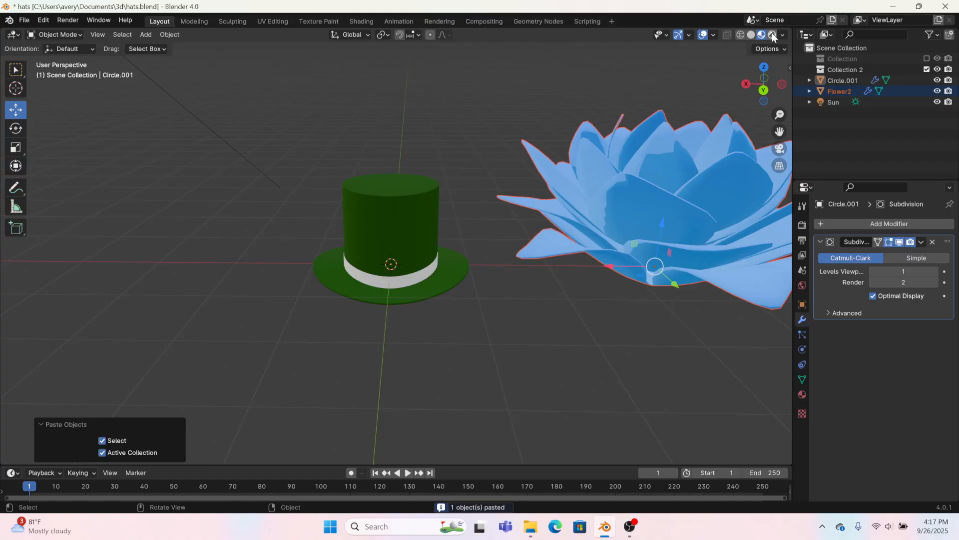
click(364, 17)
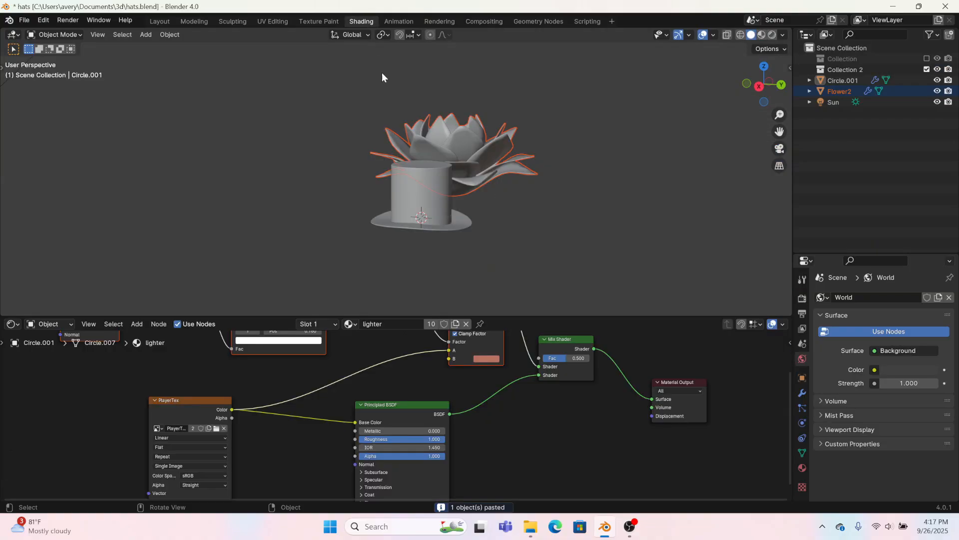
click(466, 148)
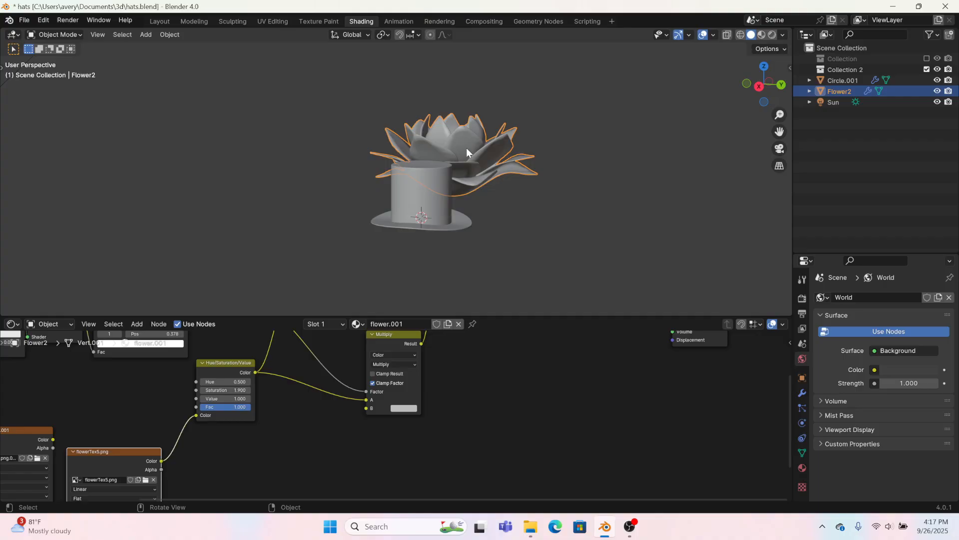
click(458, 324)
click(378, 324)
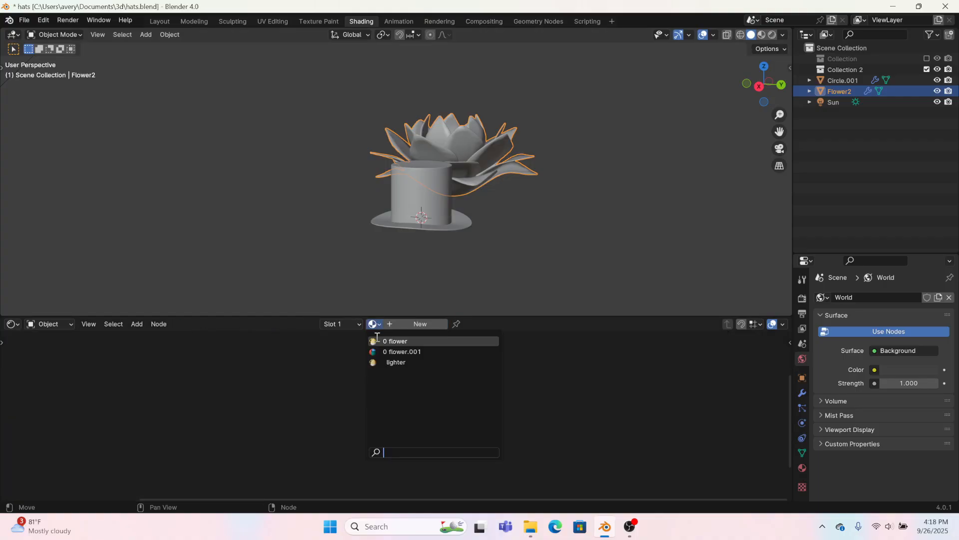
click(402, 361)
Shrink the flower's UV island and place it inside the texture's white pentagon
click(273, 21)
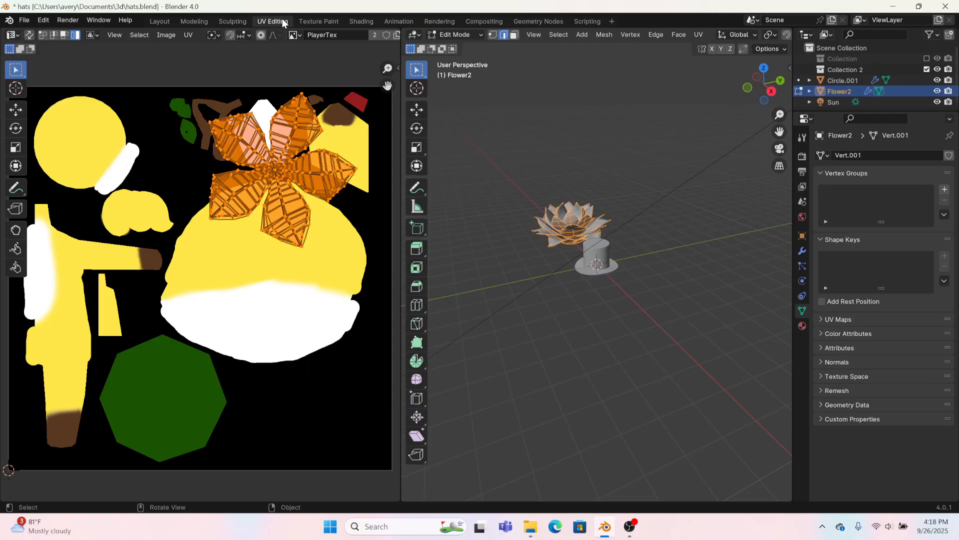
key(s)
click(307, 177)
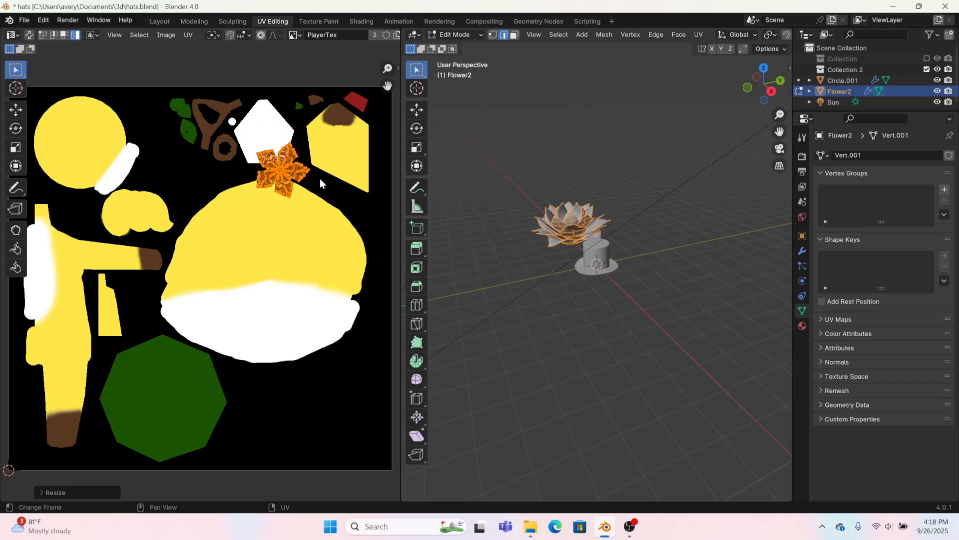
key(g)
click(306, 151)
key(s)
click(310, 151)
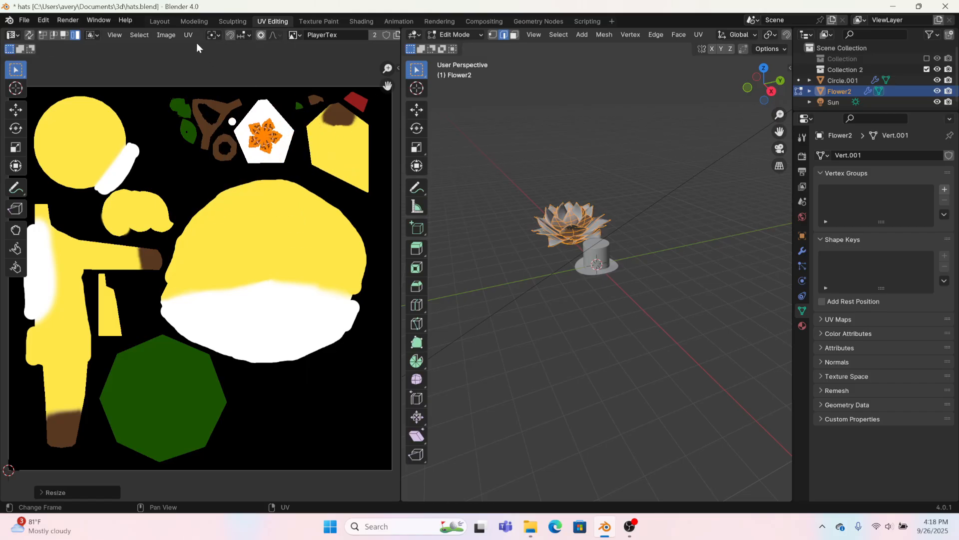
Clear the flower object's location so it sits at the world origin, and scale its mesh down in Edit Mode
click(156, 21)
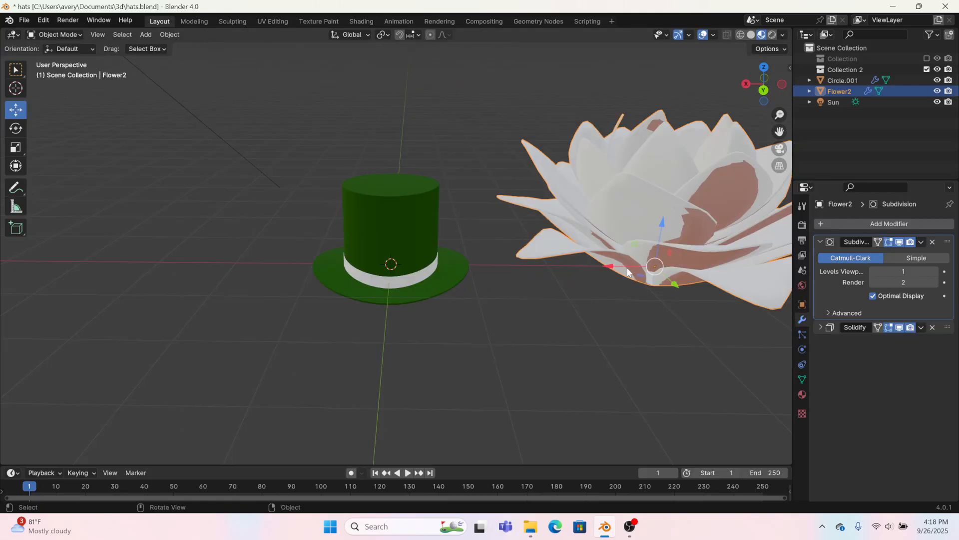
key(alt+g)
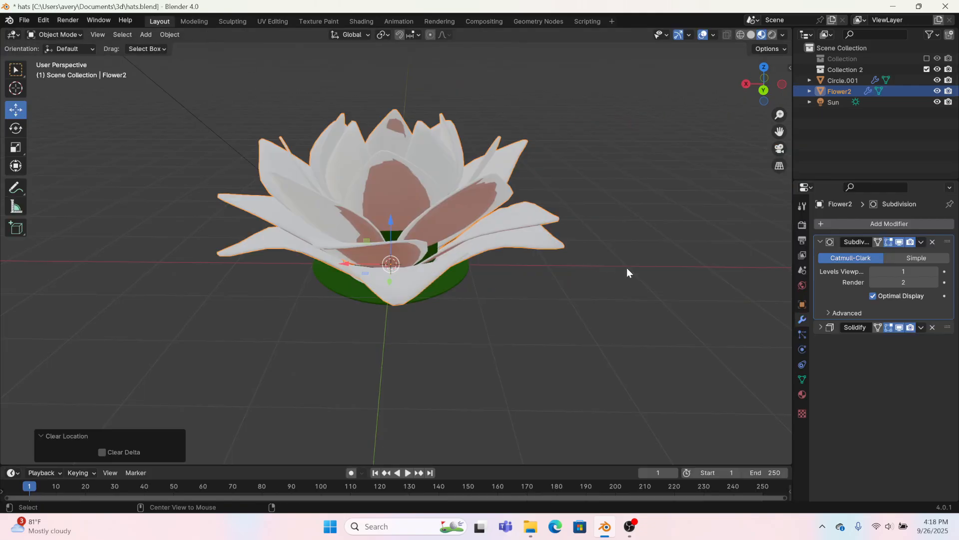
click(189, 21)
key(s)
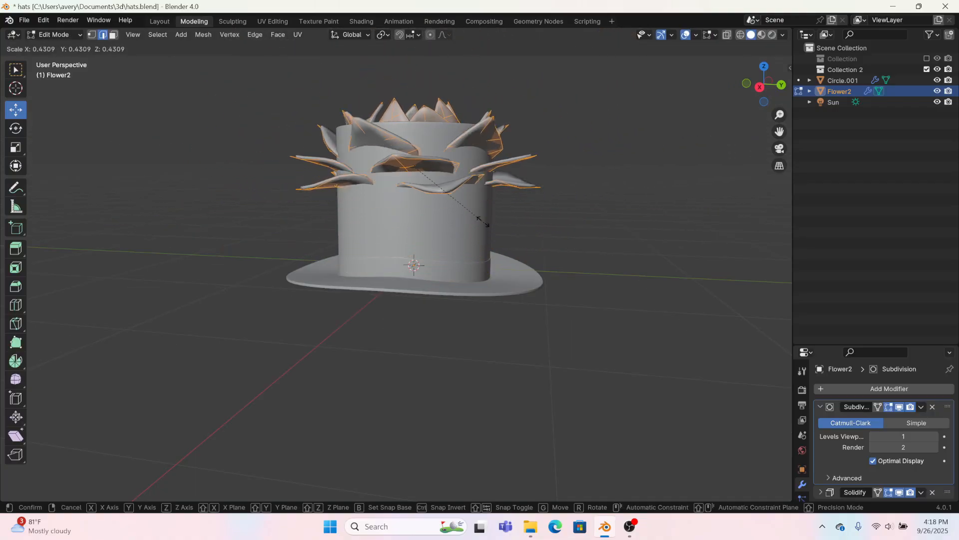
click(484, 225)
Move the flower mesh down onto the hat brim beside the crown and scale it by about 0.365
middle_drag(426, 230, 473, 257)
drag(398, 155, 375, 245)
drag(436, 236, 334, 260)
key(s)
click(356, 264)
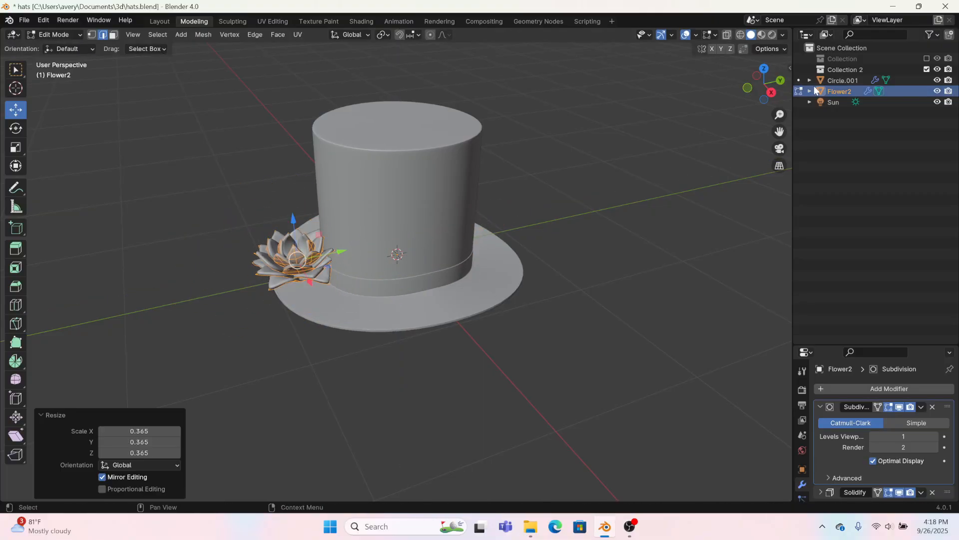
Rotate the flower by about -40.9° in the right view so it tilts outward from the crown
click(763, 66)
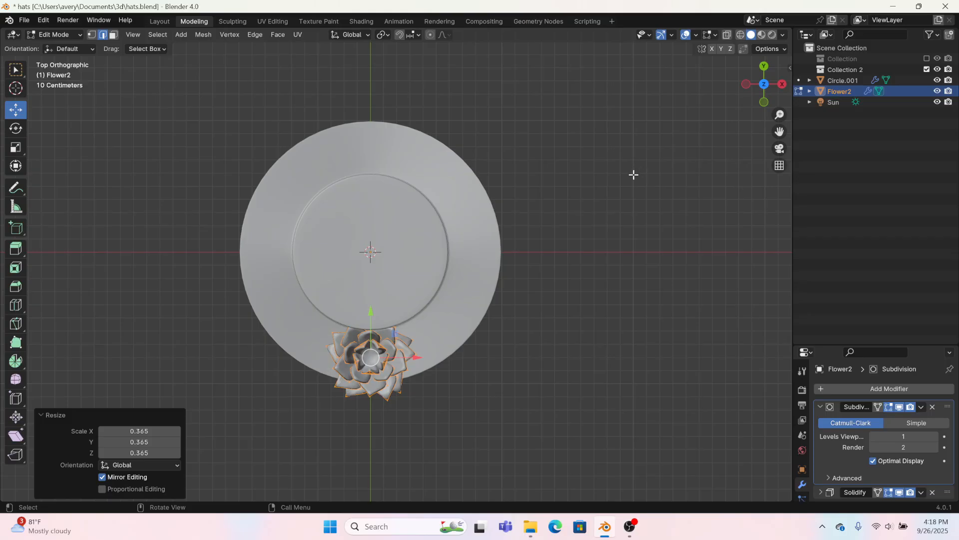
click(784, 85)
key(r)
click(381, 81)
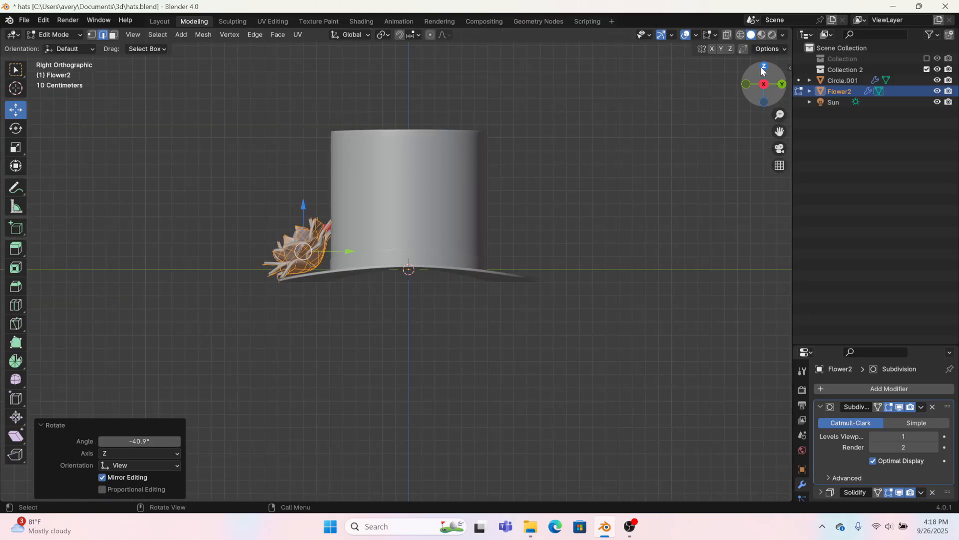
In the top view, move the flower diagonally around the crown and rotate it by about -15.5°
click(764, 66)
key(g)
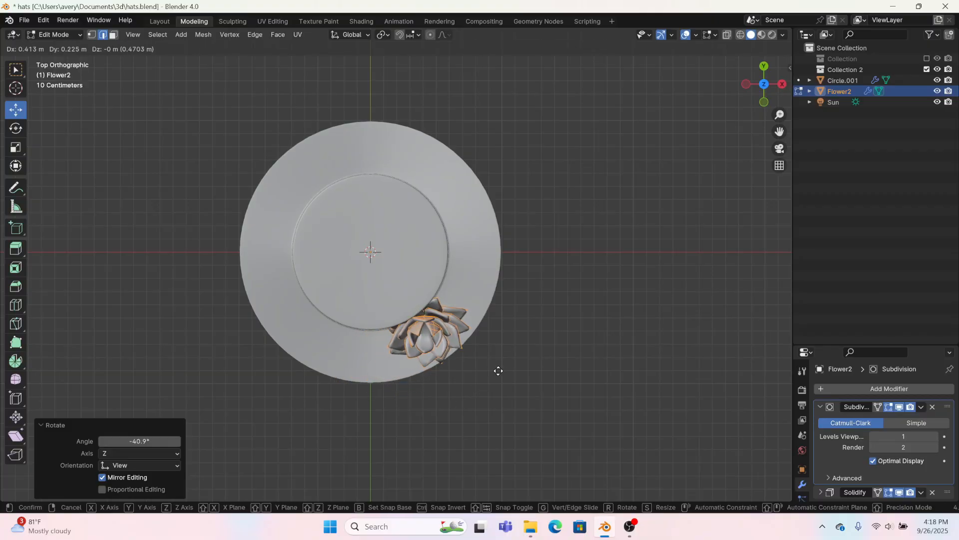
click(550, 353)
key(r)
click(567, 312)
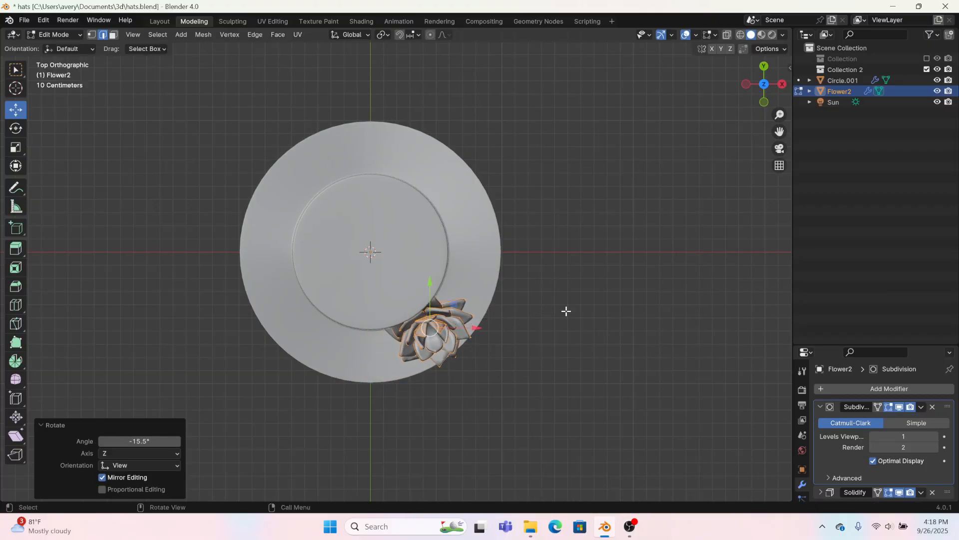
Scale the flower by about 0.775 and lower it about 0.047 m onto the brim
middle_drag(565, 310, 429, 289)
scroll(454, 316, up, 5)
middle_drag(491, 314, 402, 259)
key(s)
click(360, 261)
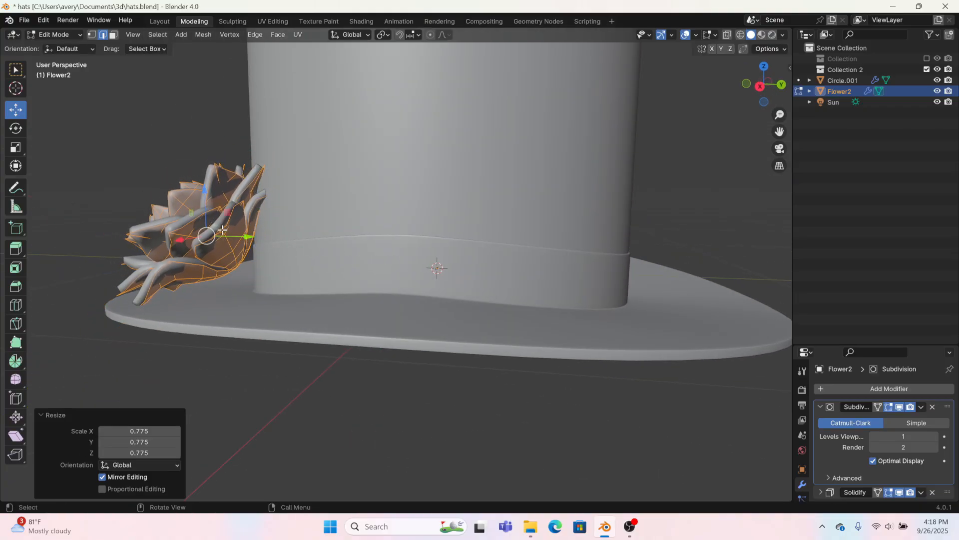
mouse_move(207, 235)
mouse_down()
mouse_move(195, 245)
mouse_move(202, 253)
mouse_up()
Enable proportional editing with Smooth falloff and pull the lowest petal tips outward and up out of the brim
click(430, 35)
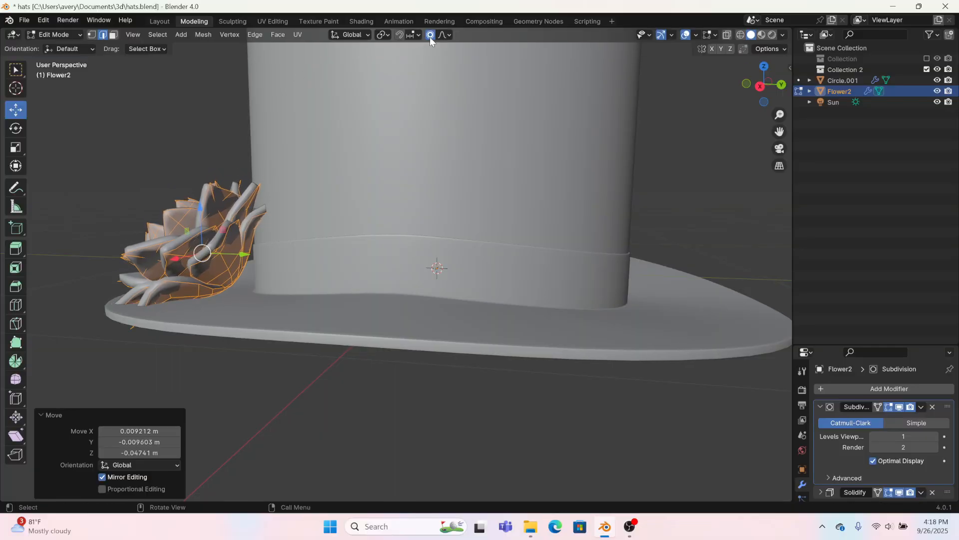
click(444, 35)
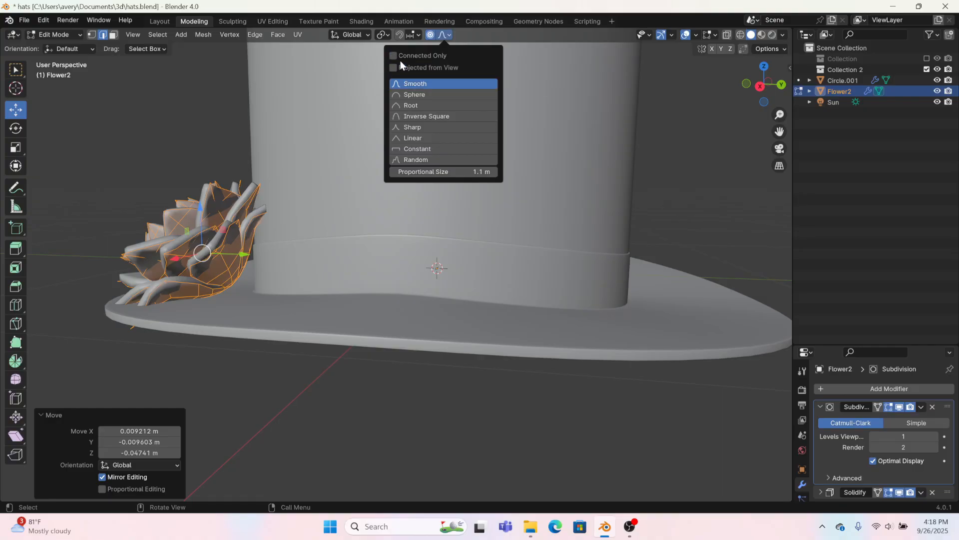
scroll(218, 338, up, 1)
shift+middle_drag(218, 337, 366, 320)
scroll(367, 320, up, 3)
click(90, 36)
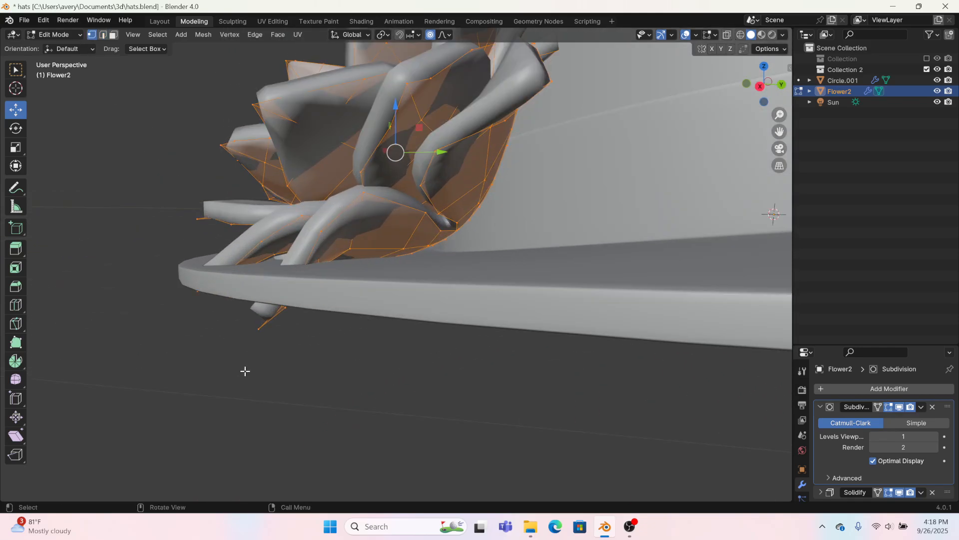
drag(275, 369, 180, 283)
drag(224, 307, 137, 264)
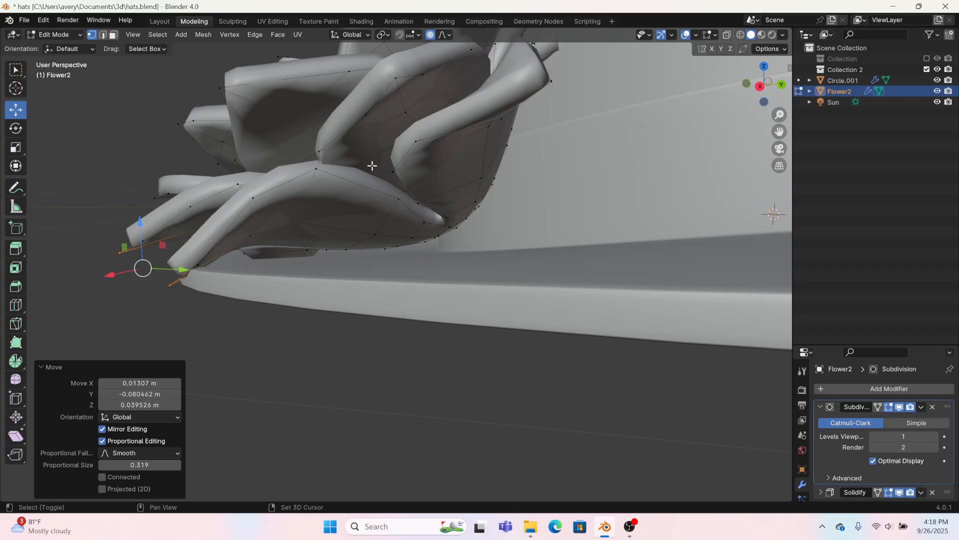
Adjust the petal tips nearest the crown with proportional editing so they clear the hat's side
shift+middle_drag(370, 165, 320, 296)
drag(472, 138, 472, 138)
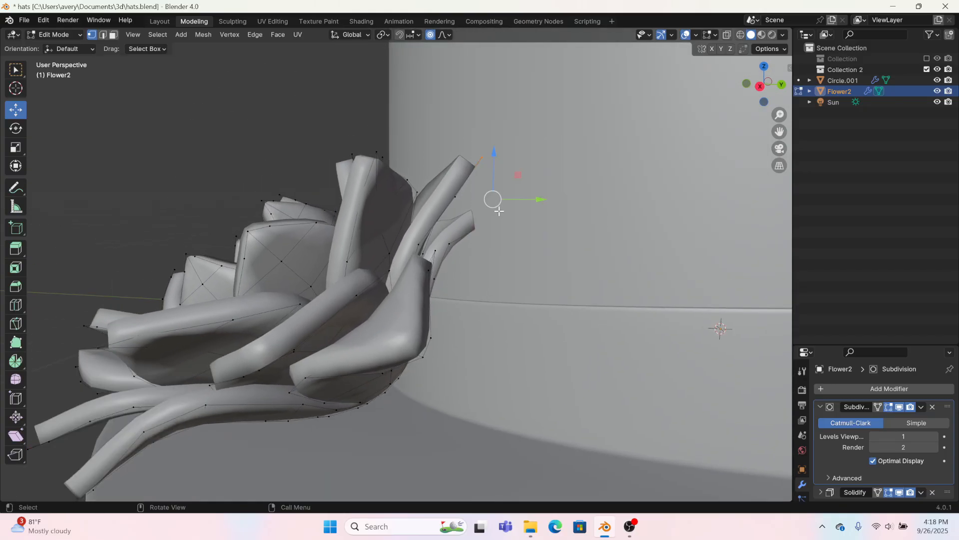
drag(493, 199, 456, 156)
click(499, 181)
middle_drag(456, 157, 550, 200)
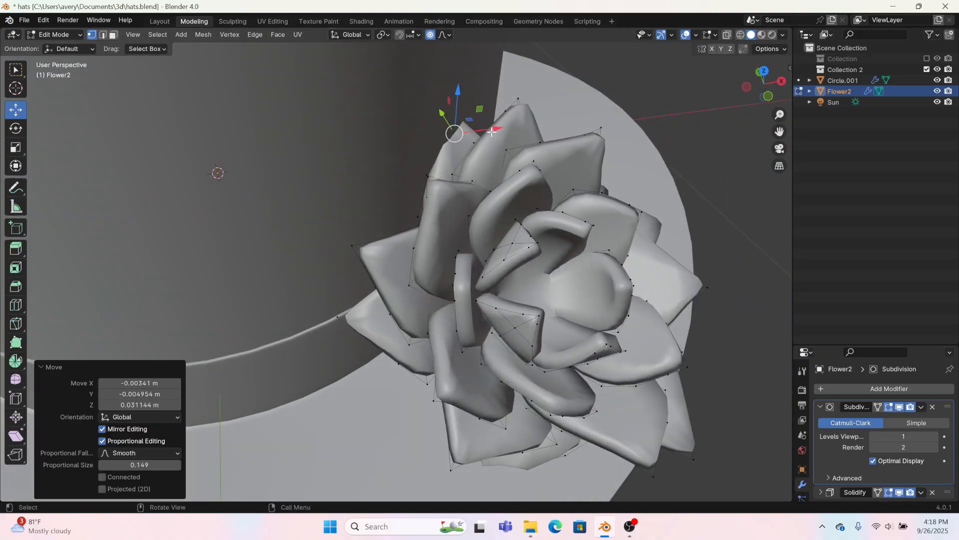
drag(454, 133, 480, 139)
Reshape the lower front petals by raising their tips slightly above the brim
middle_drag(557, 245, 522, 215)
scroll(460, 471, down, 2)
click(364, 402)
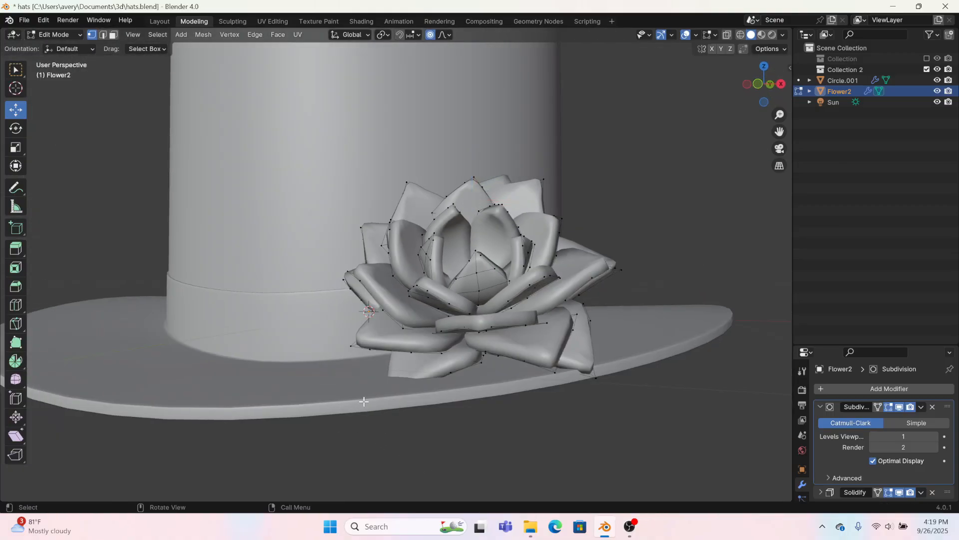
drag(436, 450, 388, 389)
mouse_move(596, 376)
mouse_down()
mouse_move(584, 371)
mouse_move(596, 373)
mouse_up()
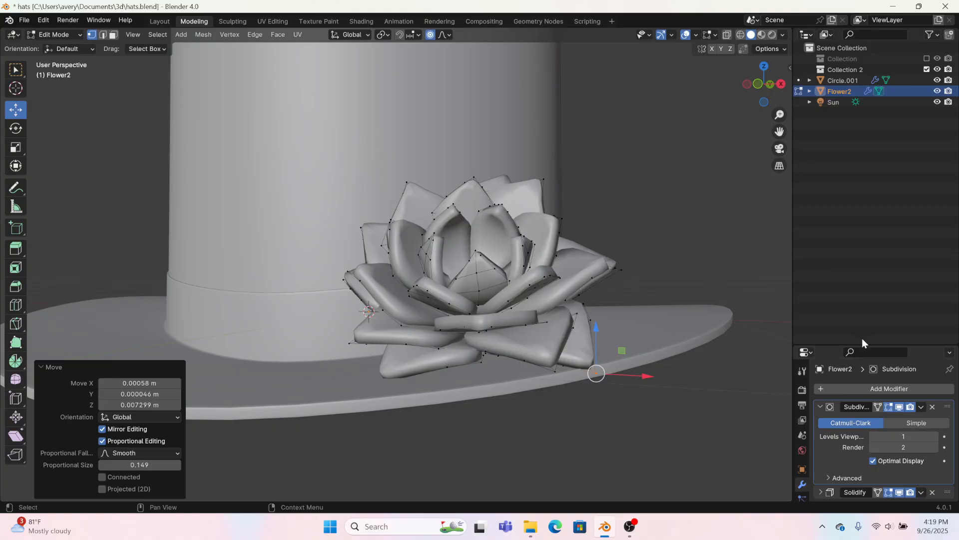
Set the flower's Solidify modifier thickness to 0.01 m
drag(867, 347, 872, 252)
click(820, 400)
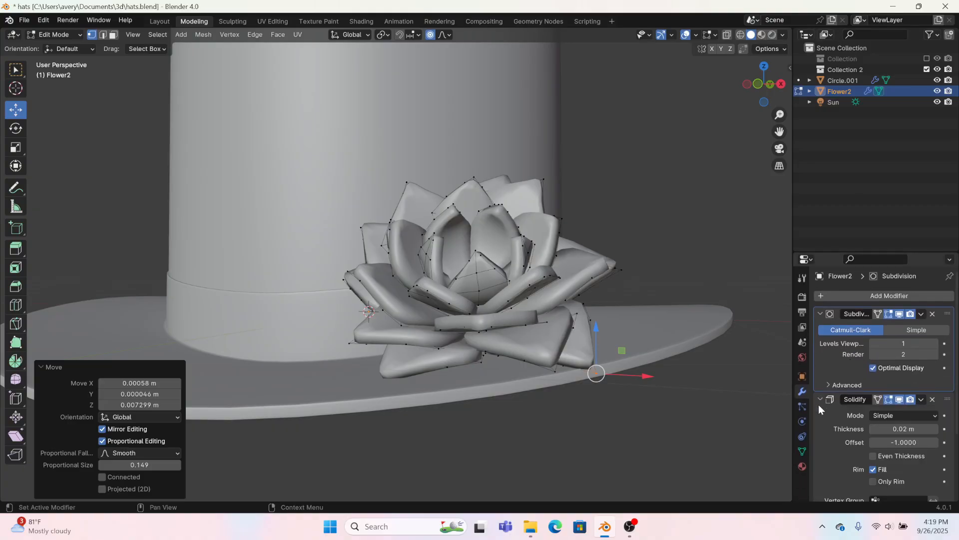
click(874, 428)
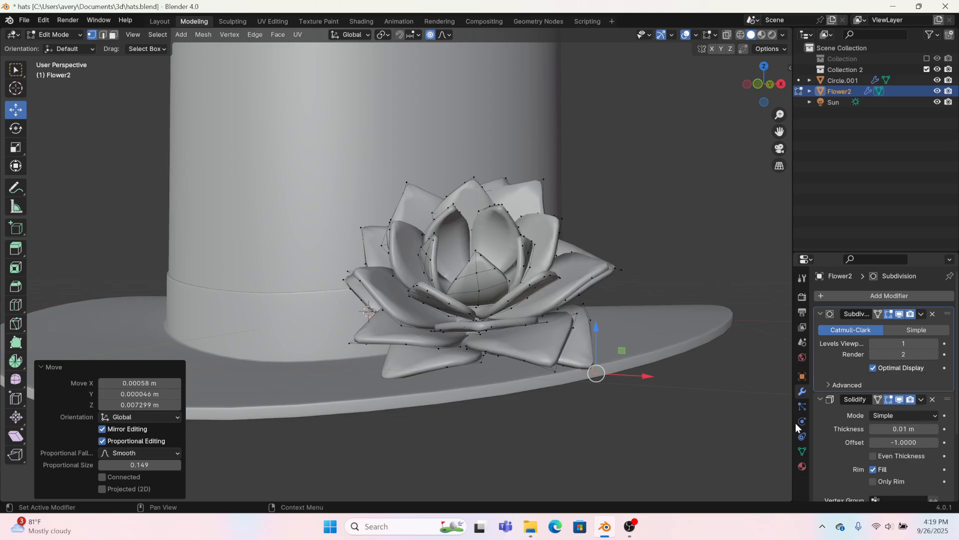
Select the whole flower mesh and rotate it by about -2.19° from a side view
middle_drag(388, 380, 321, 424)
key(a)
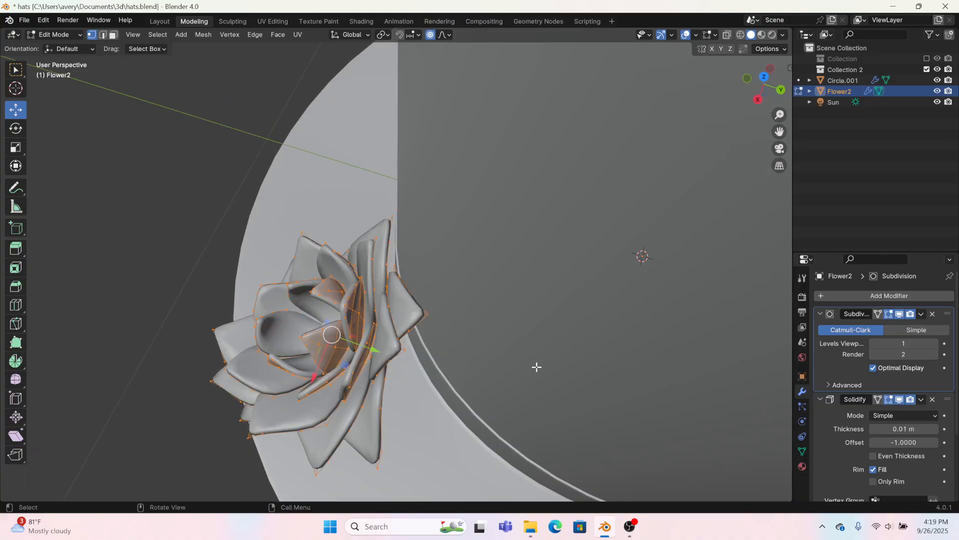
middle_drag(555, 318, 512, 228)
key(r)
click(656, 310)
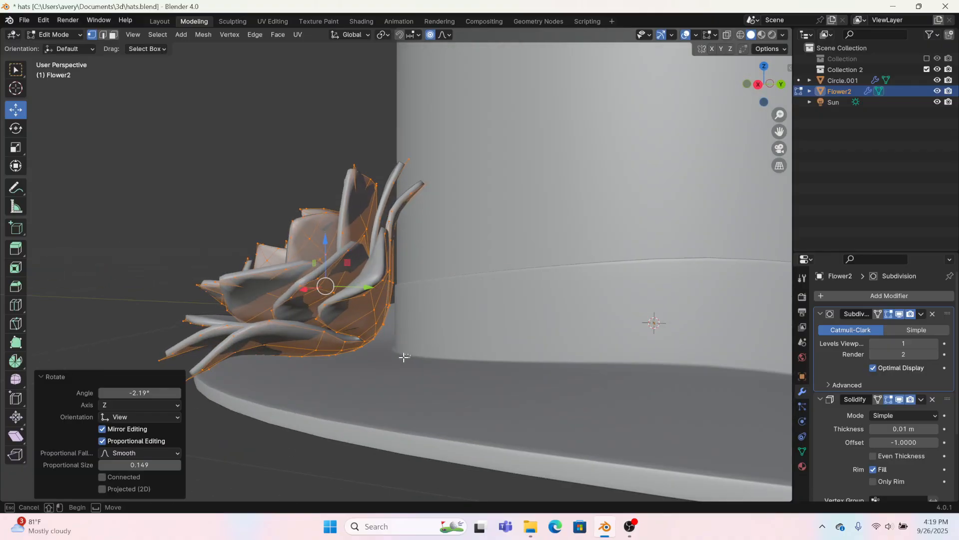
Move vertices at the flower's base toward the corner where the brim meets the crown, using proportional editing
drag(361, 333, 362, 333)
key(g)
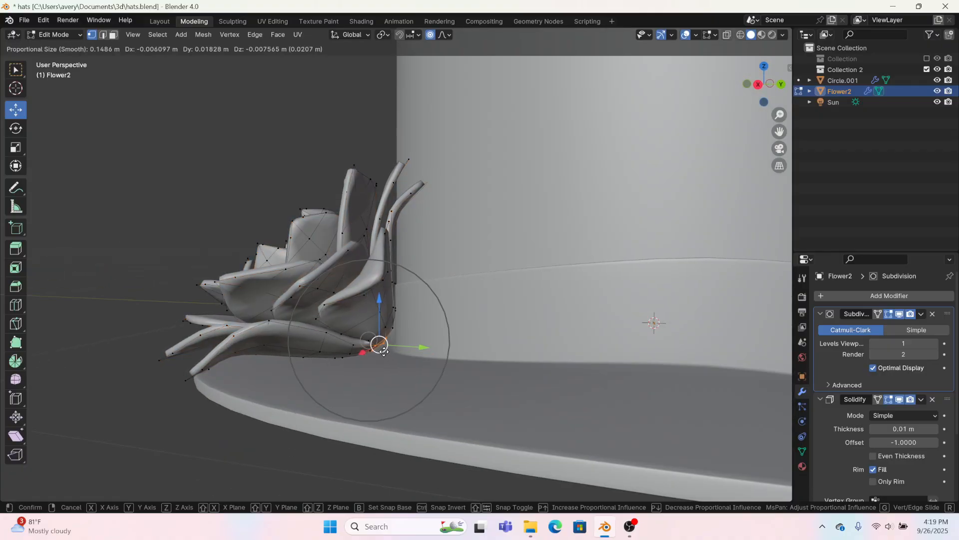
click(388, 356)
middle_drag(387, 356, 538, 400)
click(349, 349)
key(g)
click(351, 350)
Duplicate the flower in place and rotate the copy about 33.5° around the hat's center in the top view
click(160, 23)
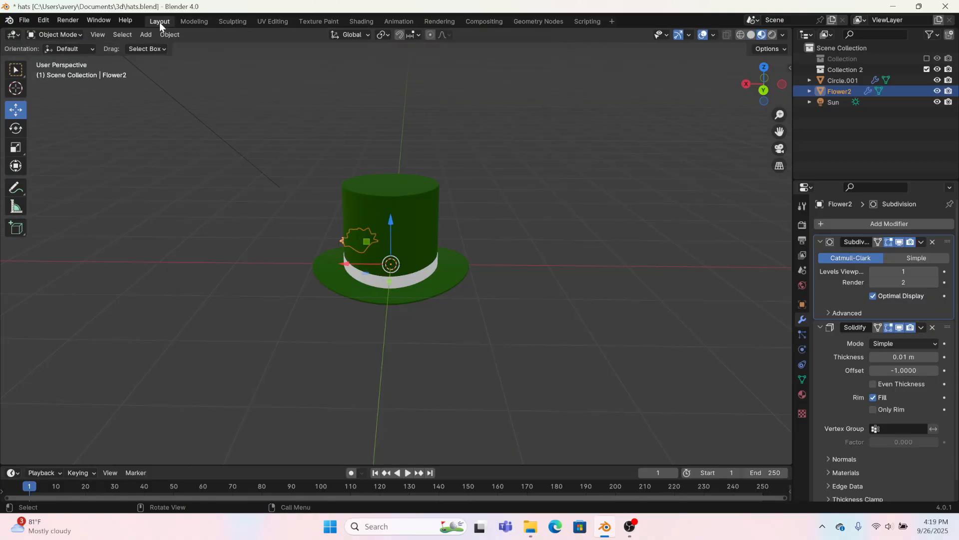
click(763, 67)
key(shift+d)
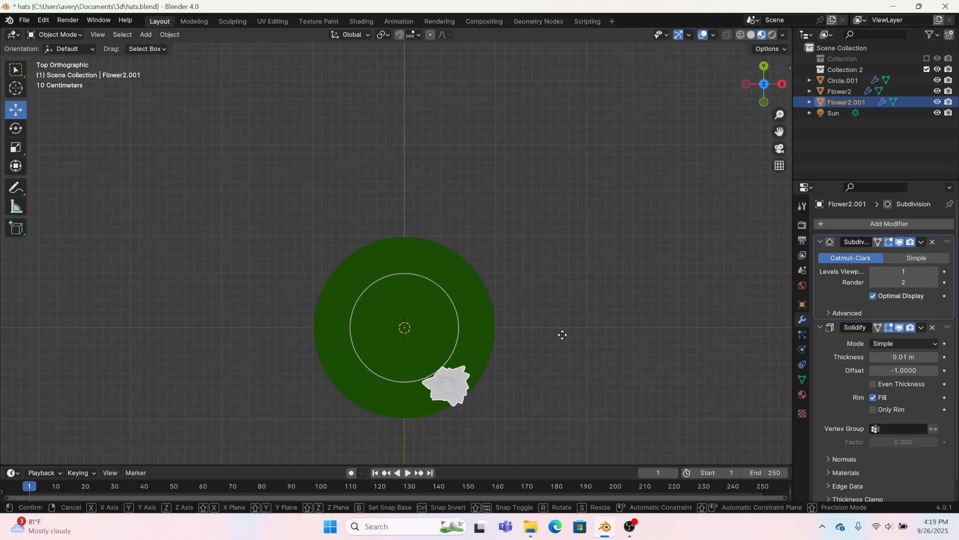
right_click(616, 307)
key(r)
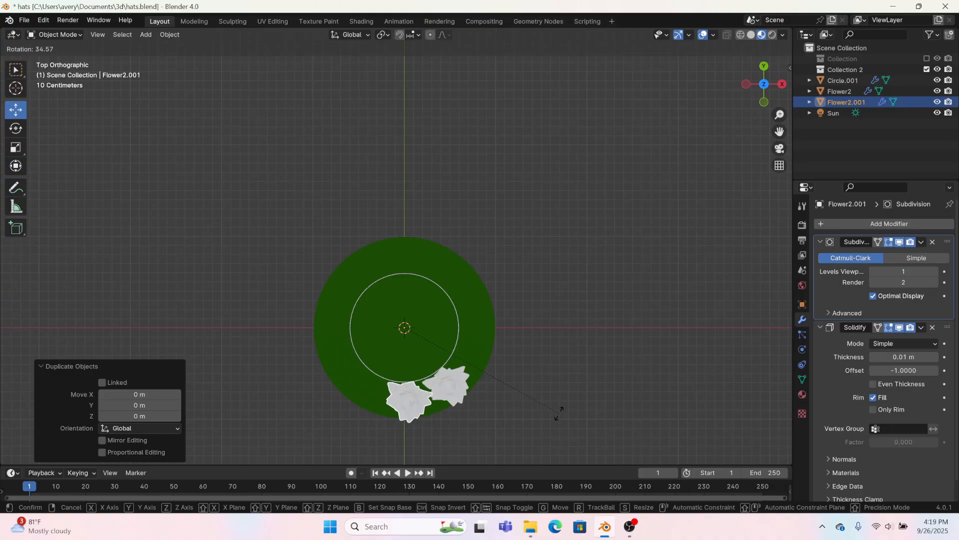
click(554, 407)
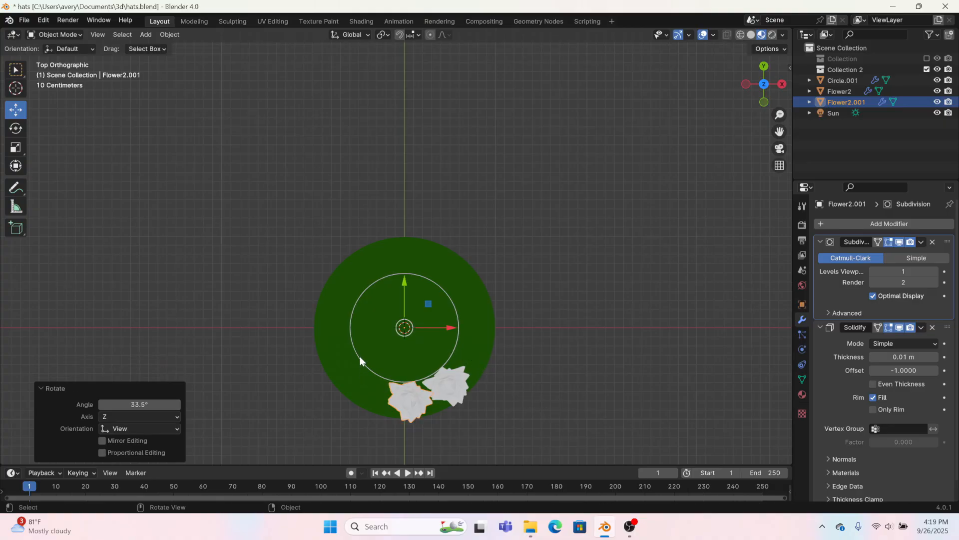
Rotate the duplicated flower's mesh slightly in the top view and scale it to about 0.742
click(196, 21)
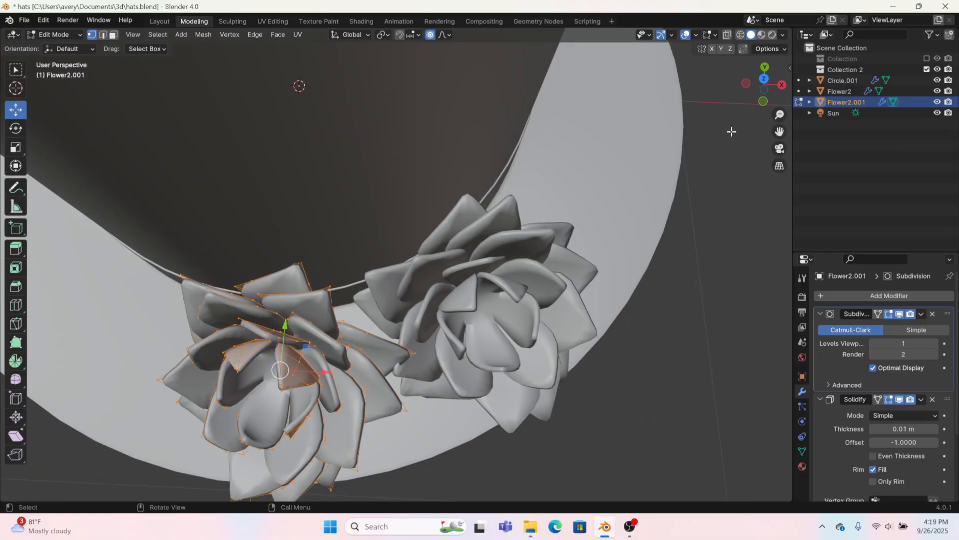
click(765, 79)
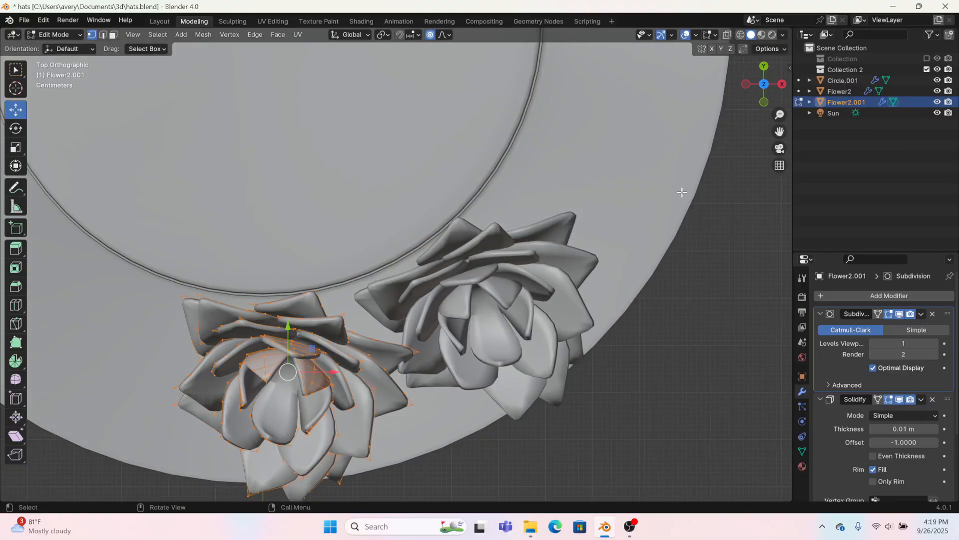
key(r)
click(670, 170)
key(s)
click(568, 257)
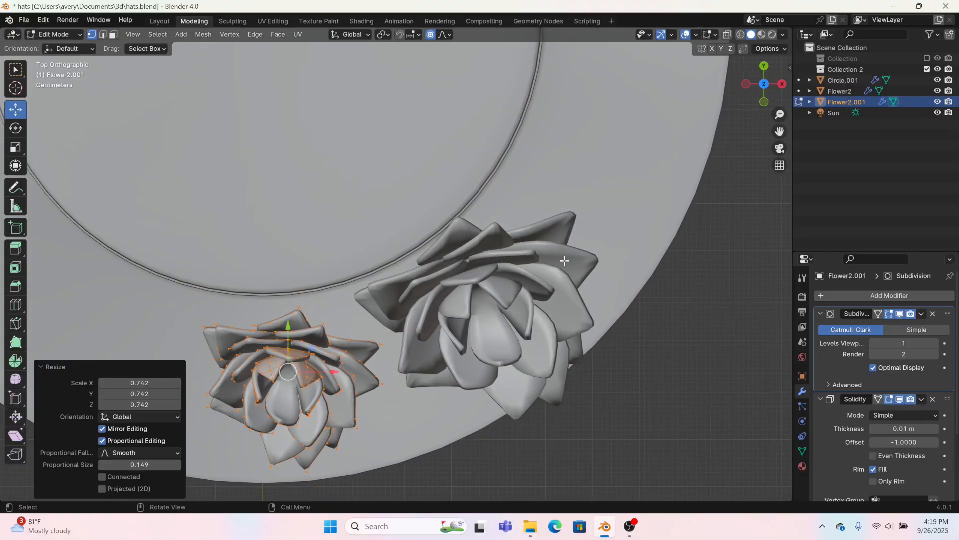
Move the smaller flower's mesh beside the larger flower and lower it by about 0.07 m onto the brim
key(g)
click(585, 239)
middle_drag(585, 239, 460, 290)
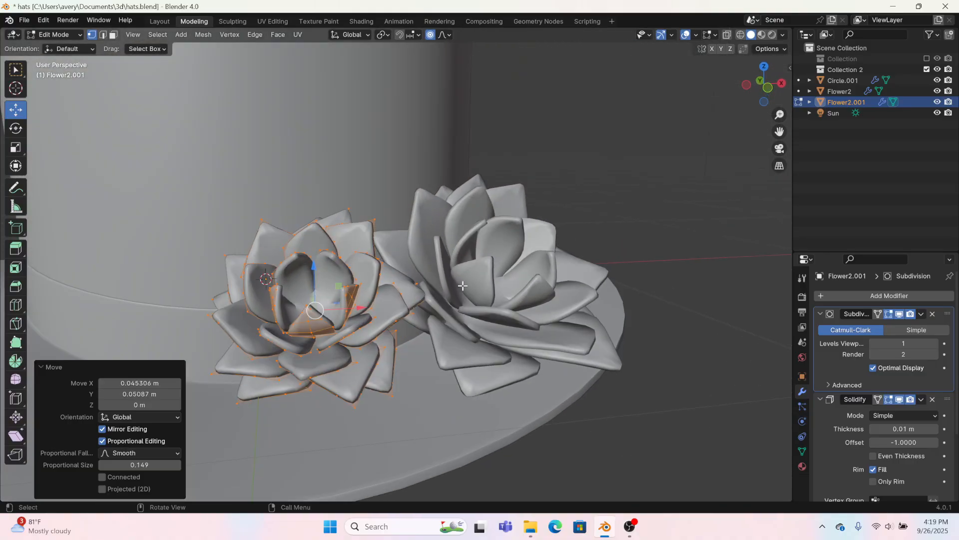
key(g)
click(471, 334)
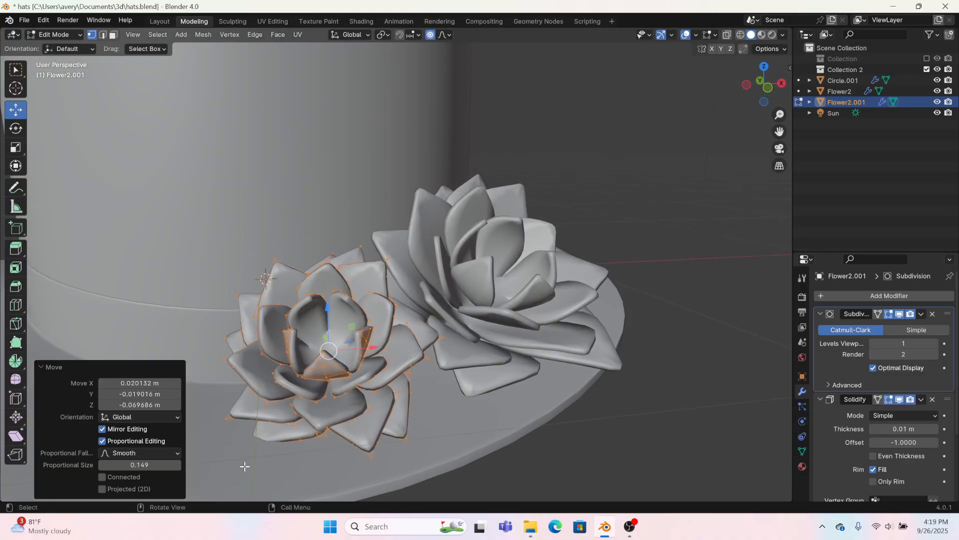
click(230, 453)
drag(252, 449, 247, 439)
middle_drag(389, 439, 554, 454)
middle_drag(512, 338, 510, 320)
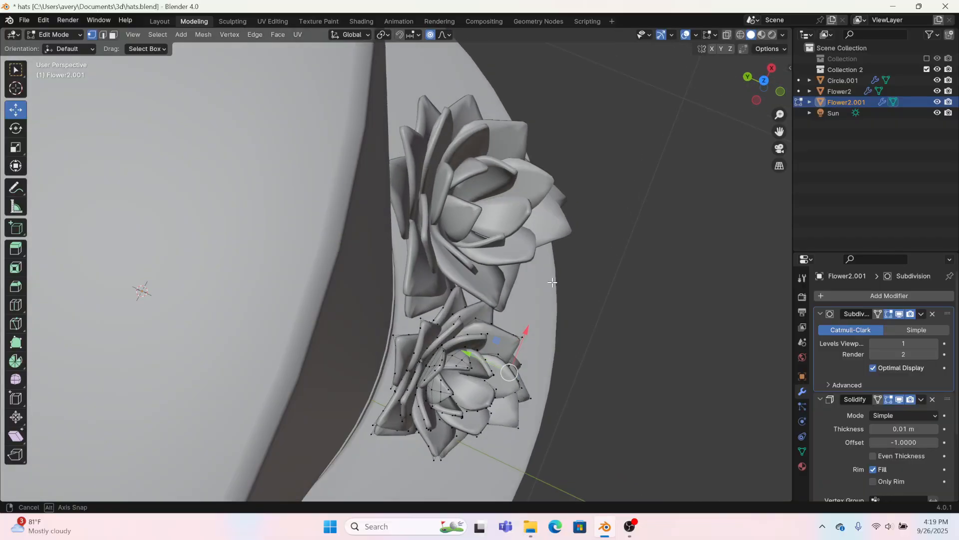
key(s)
click(501, 374)
key(ctrl+z)
Select the smaller flower's linked mesh and shift it slightly closer to the hat's crown
key(ctrl+l)
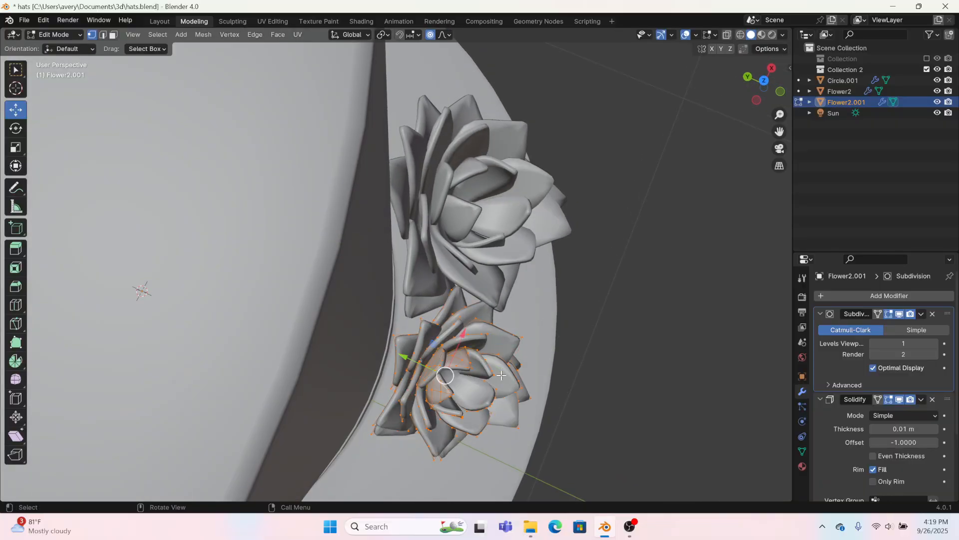
key(g)
click(433, 370)
key(g)
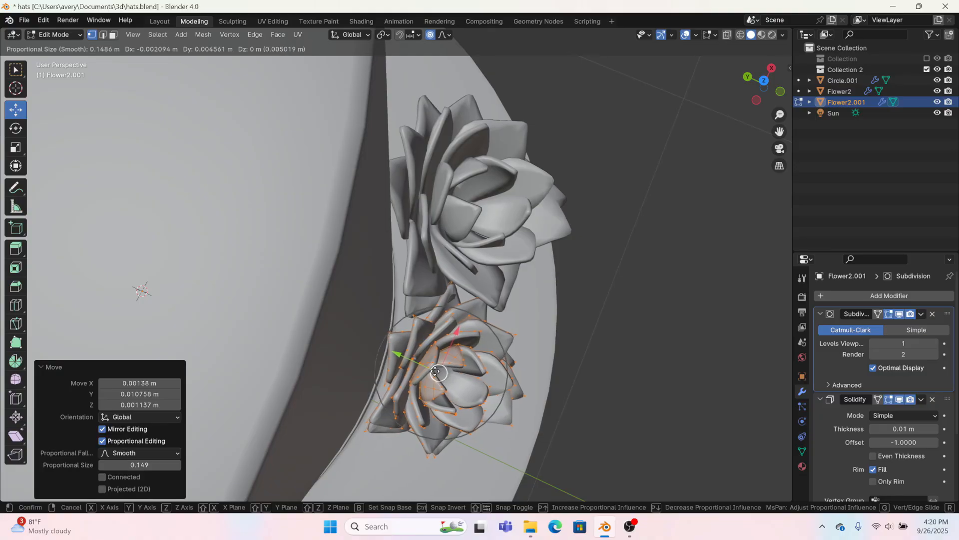
click(434, 370)
Adjust two outer petal tips of the smaller flower near the crown and the larger flower, using proportional editing
click(454, 283)
key(g)
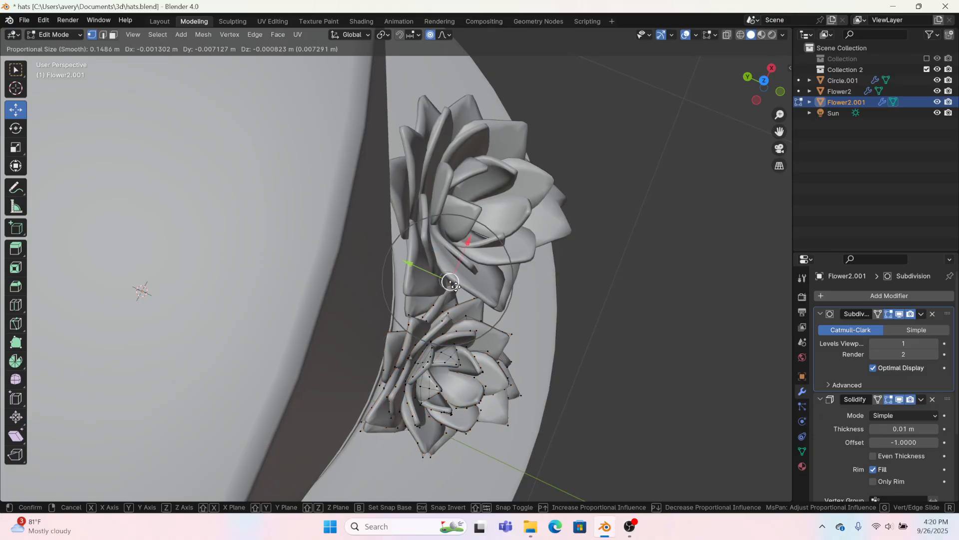
click(458, 288)
click(382, 331)
key(g)
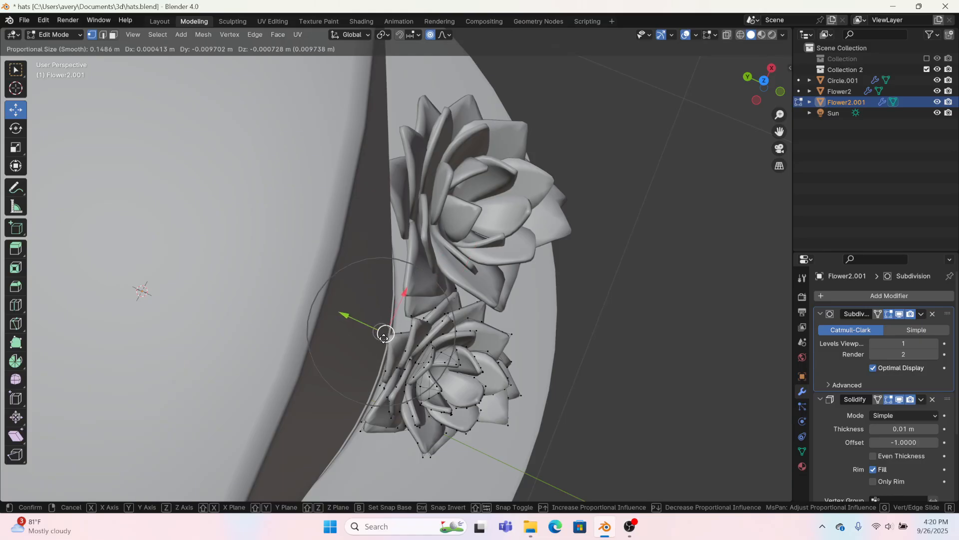
click(387, 334)
middle_drag(386, 335, 386, 289)
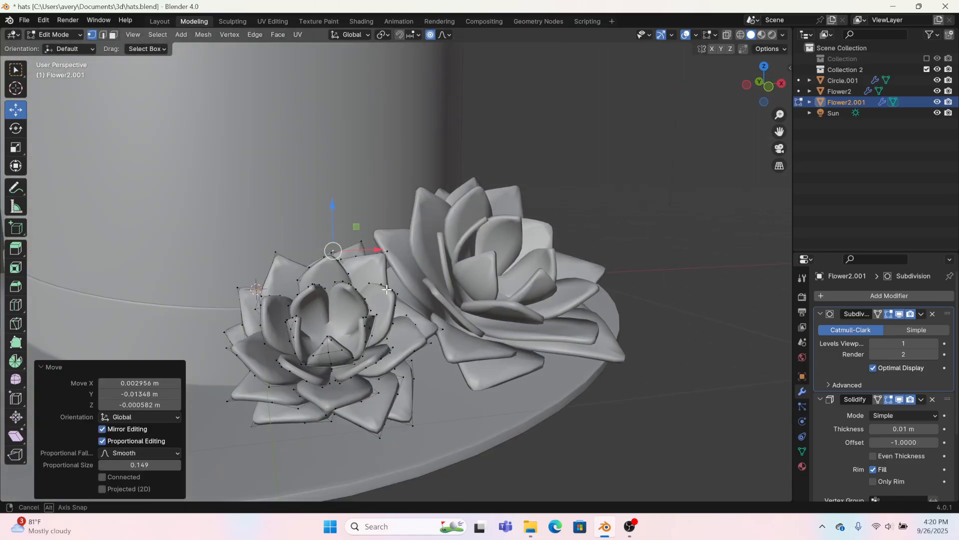
Return to object editing in the Layout workspace and show the whole hat in rendered shading
click(159, 21)
middle_drag(256, 193, 756, 65)
click(772, 35)
mouse_move(650, 180)
middle_down()
mouse_move(584, 260)
mouse_move(477, 284)
mouse_move(442, 356)
mouse_move(433, 345)
middle_up()
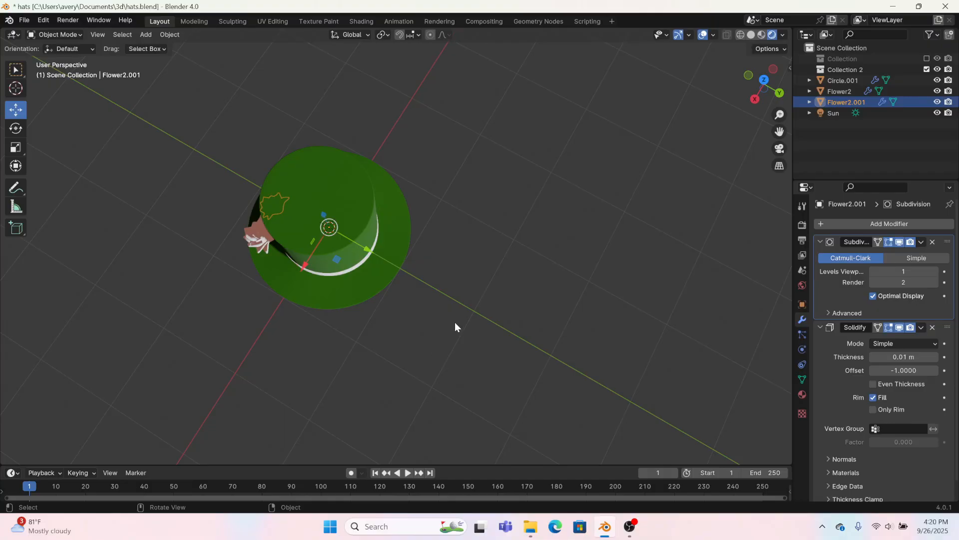
click(368, 245)
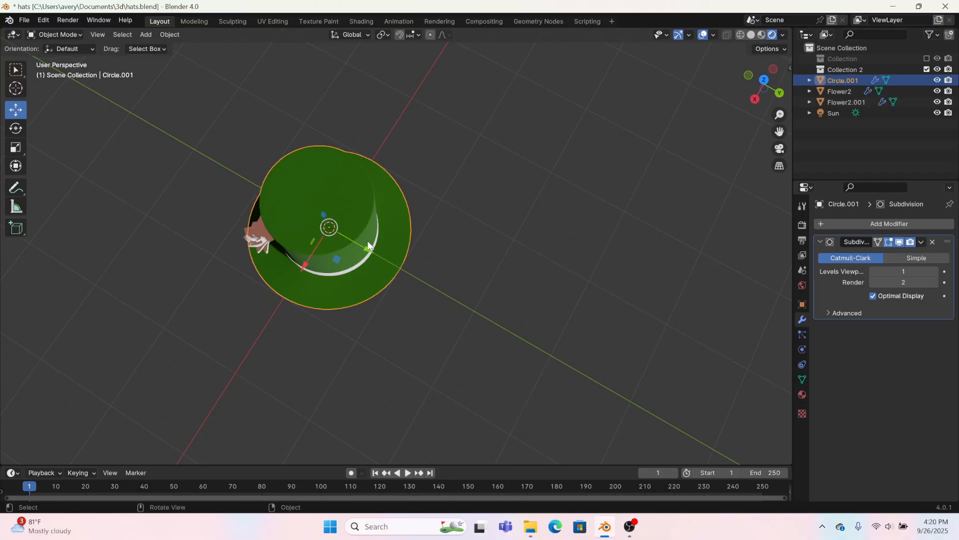
Apply the Solidify modifier on the larger flower
click(254, 238)
middle_drag(254, 238, 411, 220)
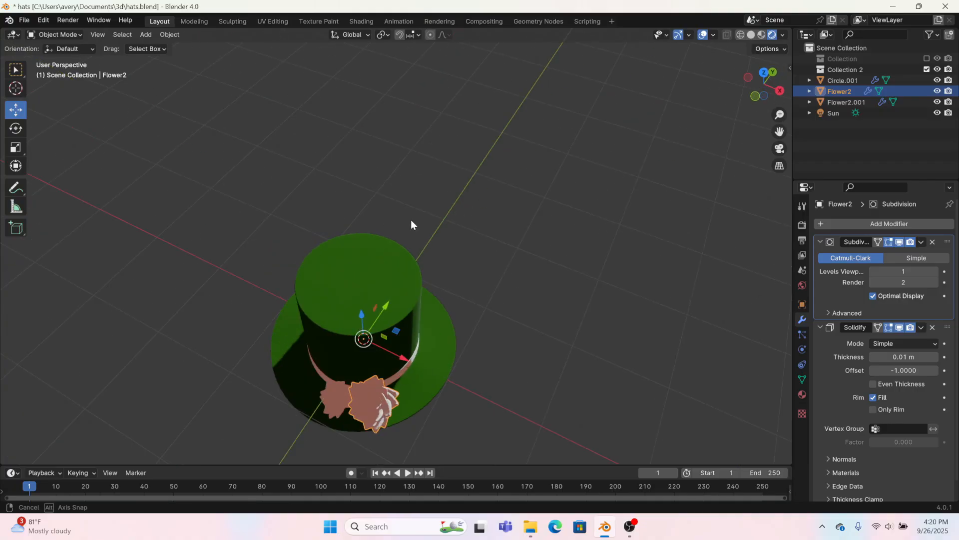
click(921, 328)
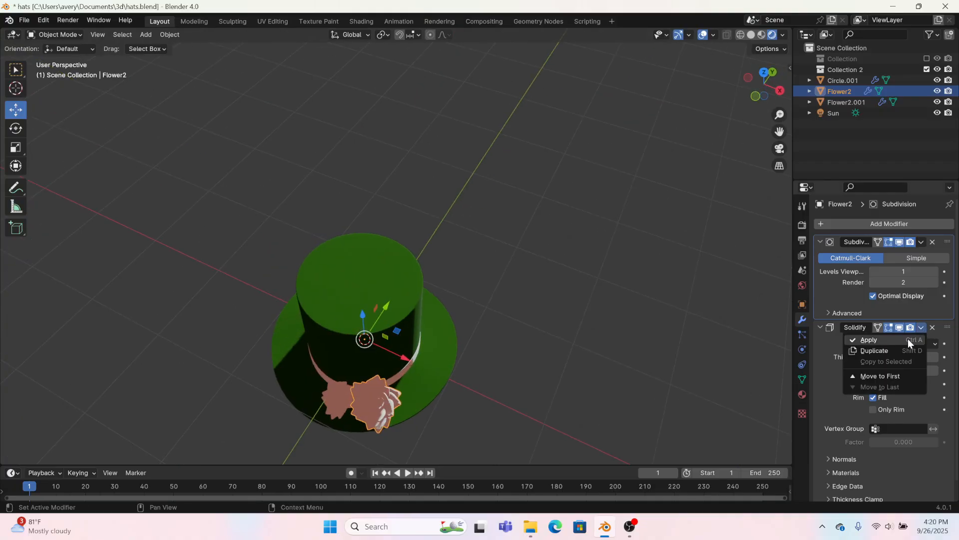
click(908, 338)
Duplicate the smaller flower's Solidify modifier and apply one of the two
click(343, 406)
click(922, 326)
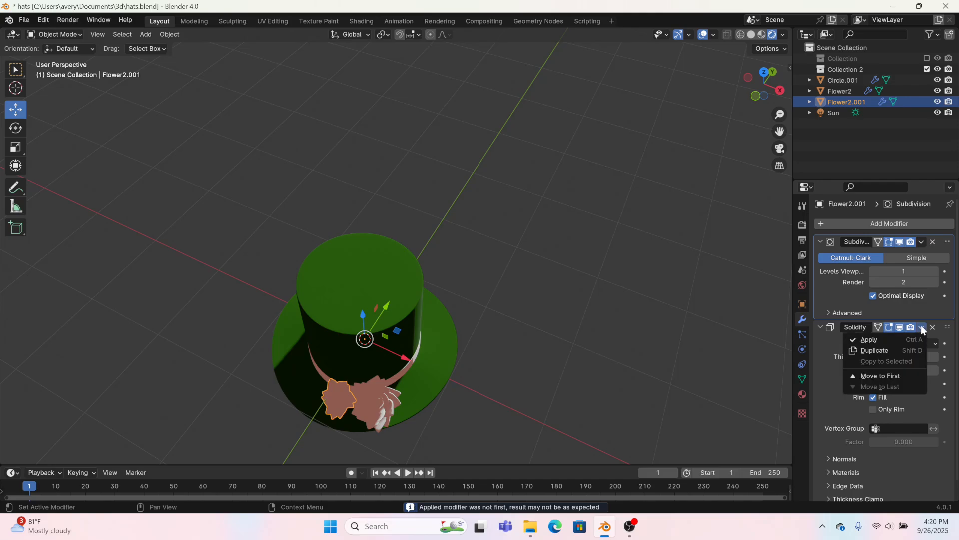
double_click(873, 346)
click(829, 340)
click(922, 327)
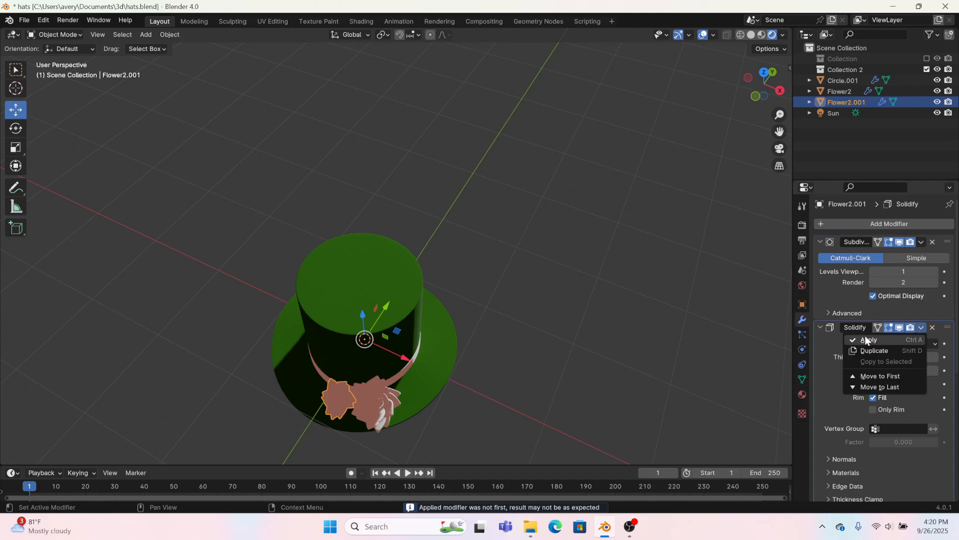
click(865, 338)
Apply the remaining Solidify modifier on the smaller flower
shift+click(391, 403)
shift+click(337, 397)
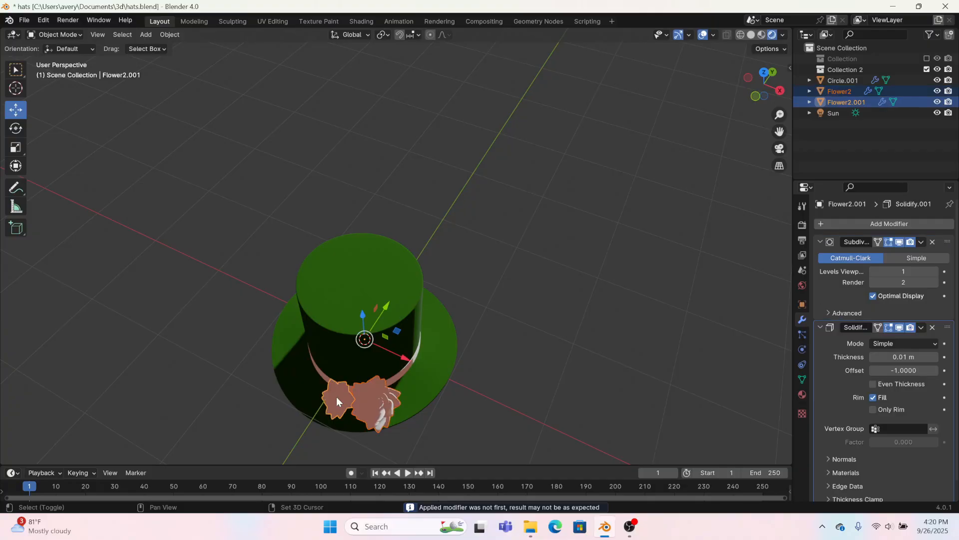
click(347, 398)
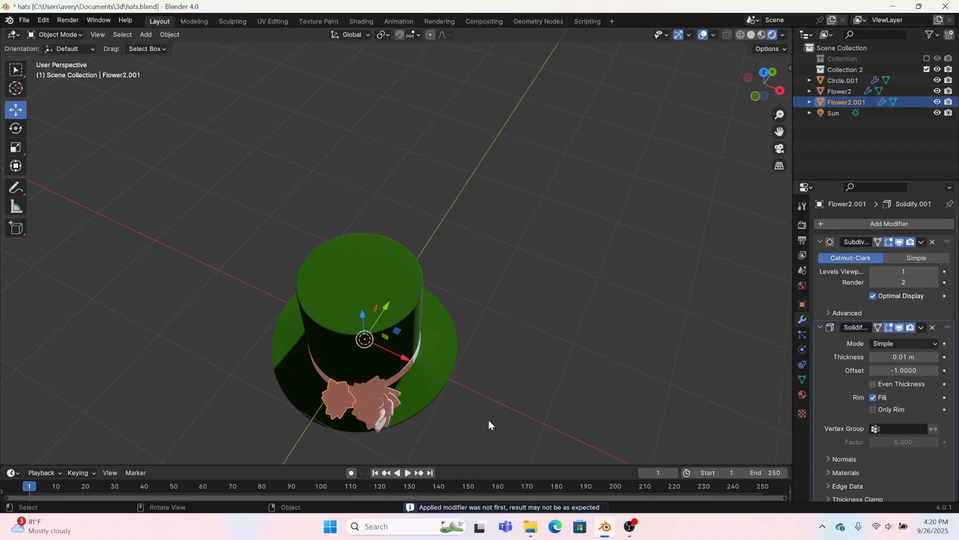
click(922, 328)
click(883, 337)
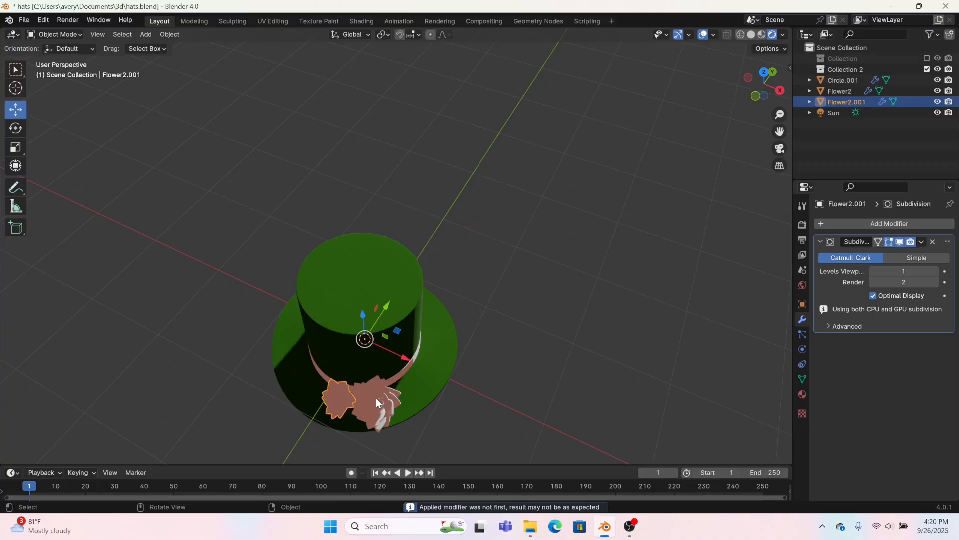
Join both flowers with the hat into a single object
click(381, 398)
shift+click(341, 402)
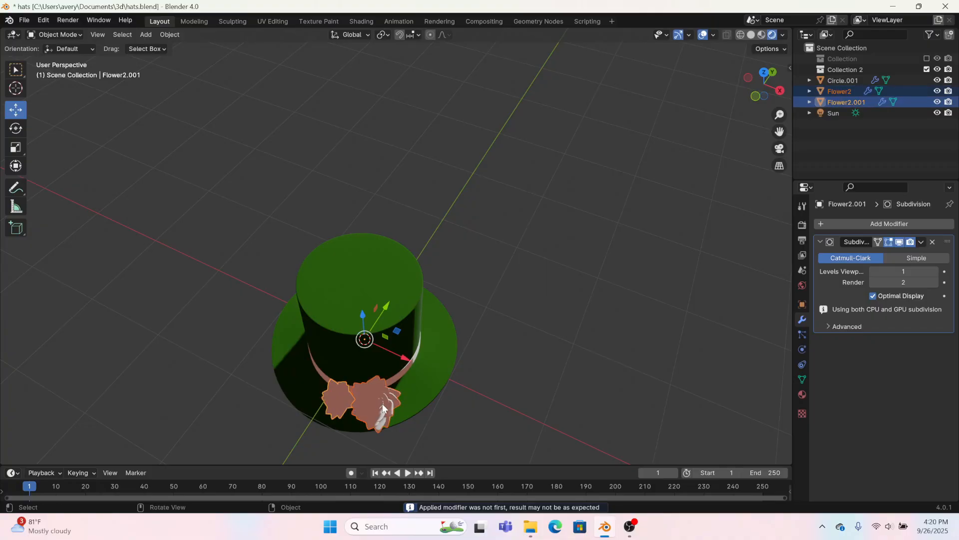
shift+click(362, 351)
right_click(363, 351)
click(353, 338)
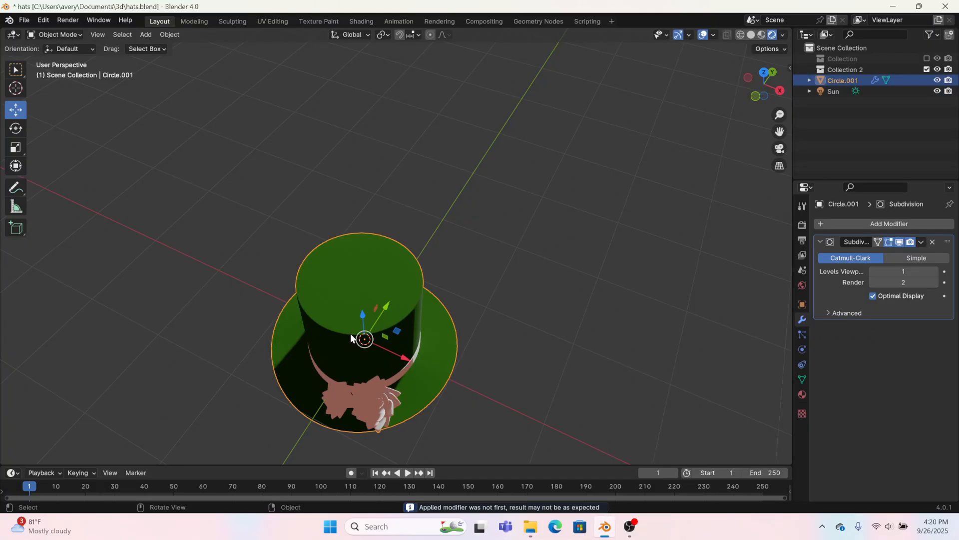
Rotate the hat 180° around the global Z axis and apply its rotation
key(r)
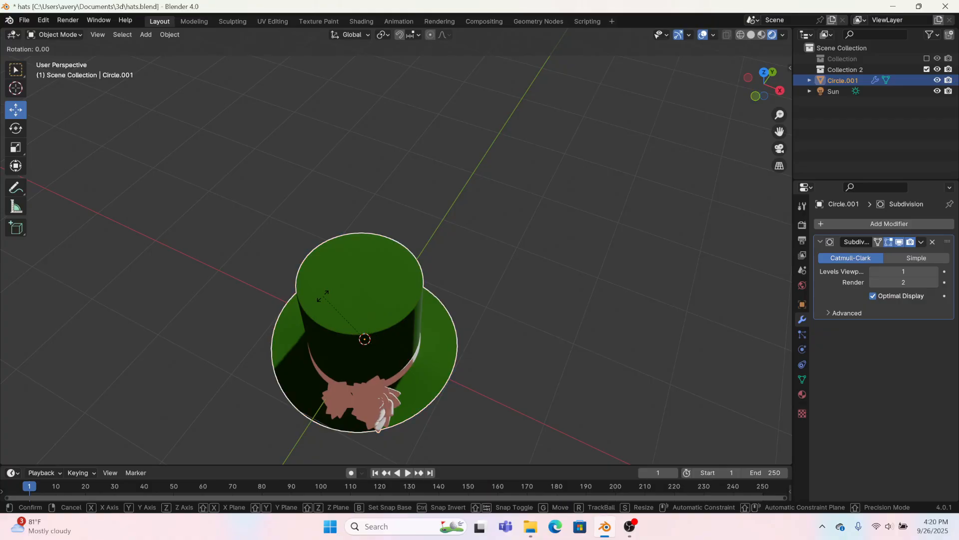
text(z180)
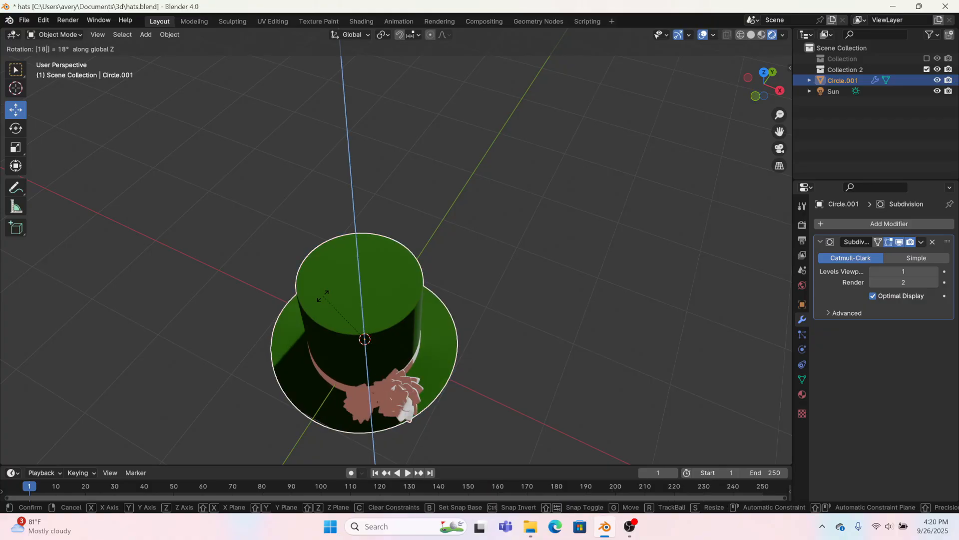
key(Return)
middle_drag(559, 254, 354, 193)
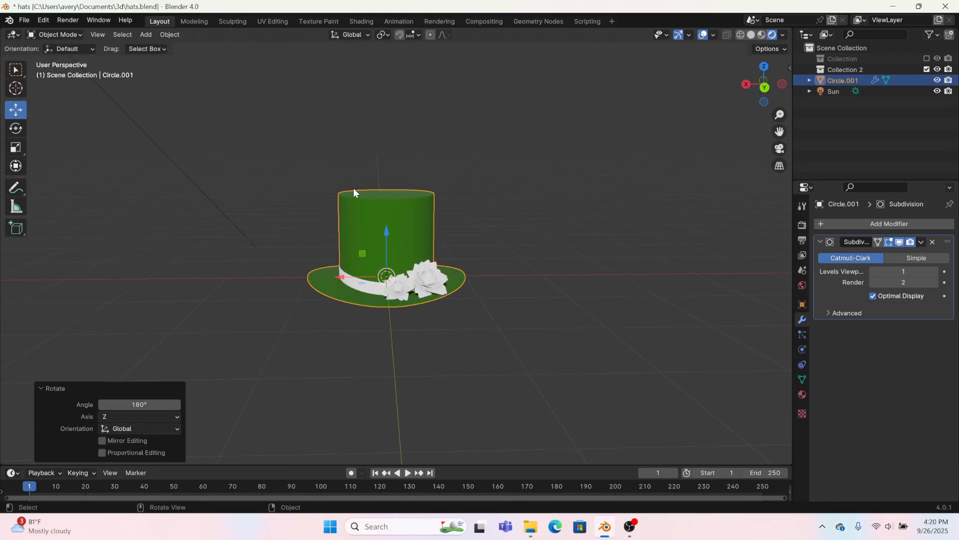
key(ctrl+a)
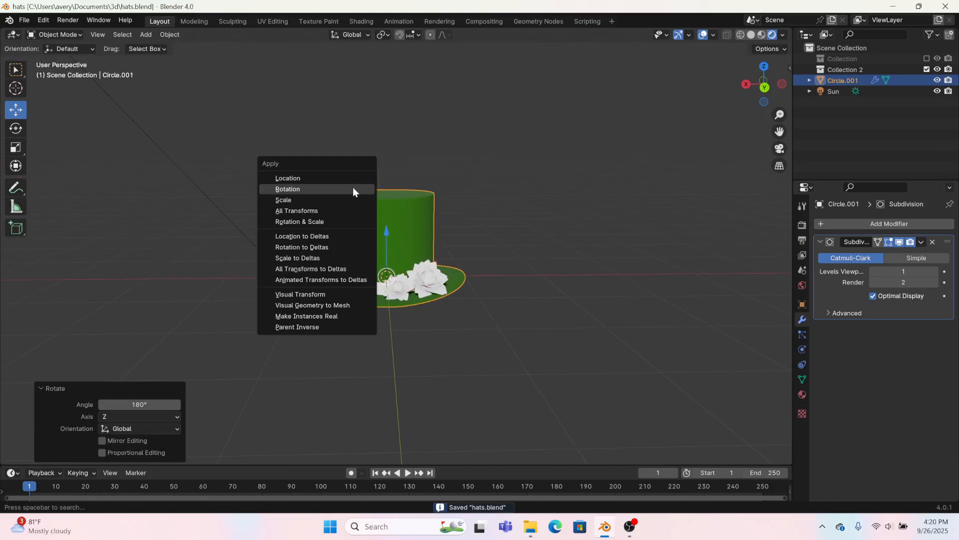
click(353, 188)
Enable the fox character's collection and raise the hat along Z to the top of the fox's head
click(927, 58)
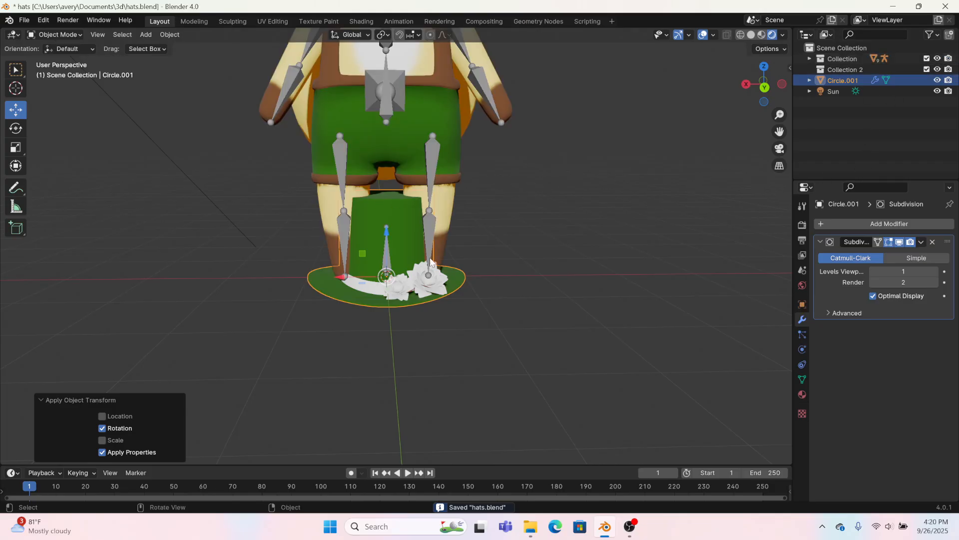
scroll(401, 255, down, 2)
drag(385, 237, 383, 75)
shift+middle_drag(379, 122, 384, 360)
drag(402, 198, 403, 196)
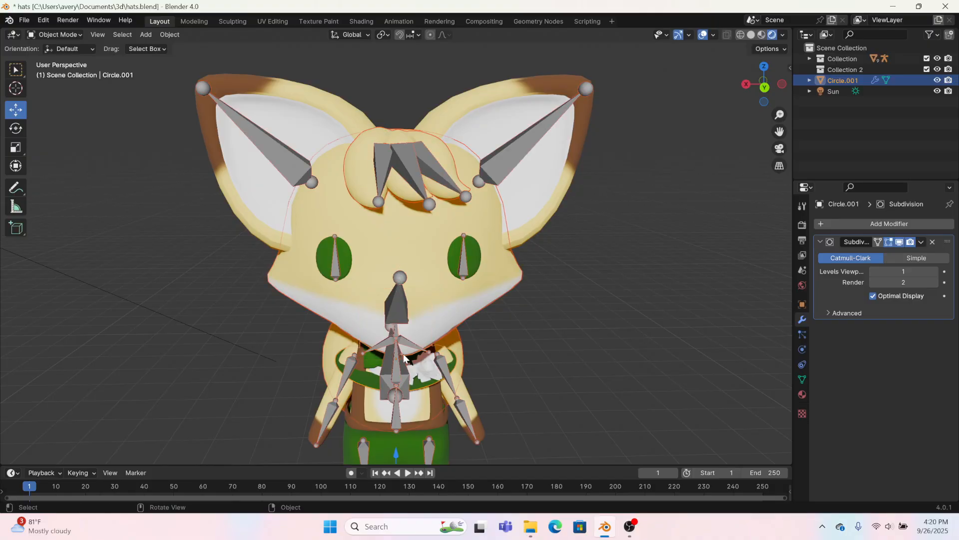
click(393, 306)
drag(395, 315, 395, 48)
middle_drag(395, 47, 502, 111)
Scale the hat down and move it about 0.88 m along Y toward the fox's hair
key(s)
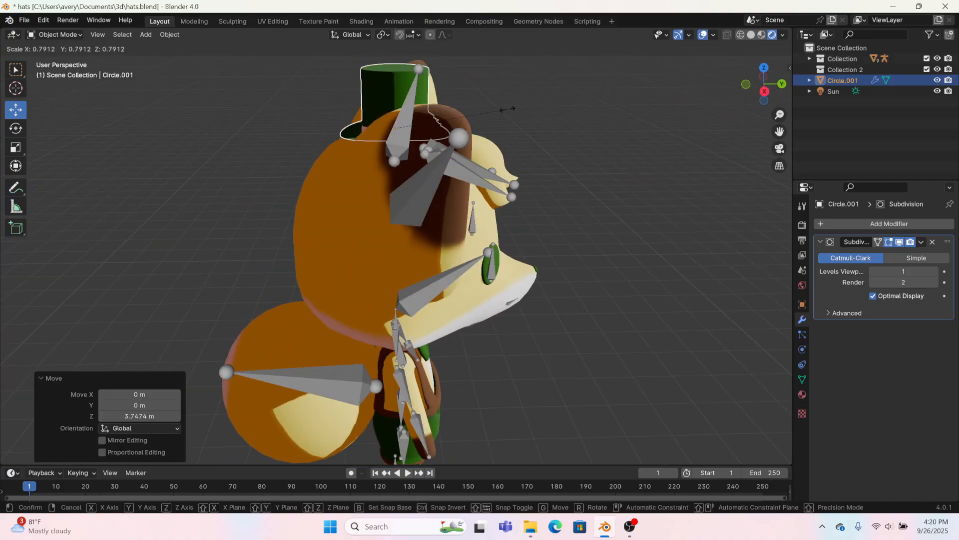
click(440, 128)
middle_drag(440, 127, 432, 224)
drag(433, 223, 502, 237)
Hide the fox's armature and move the hat object into Collection 2
click(809, 59)
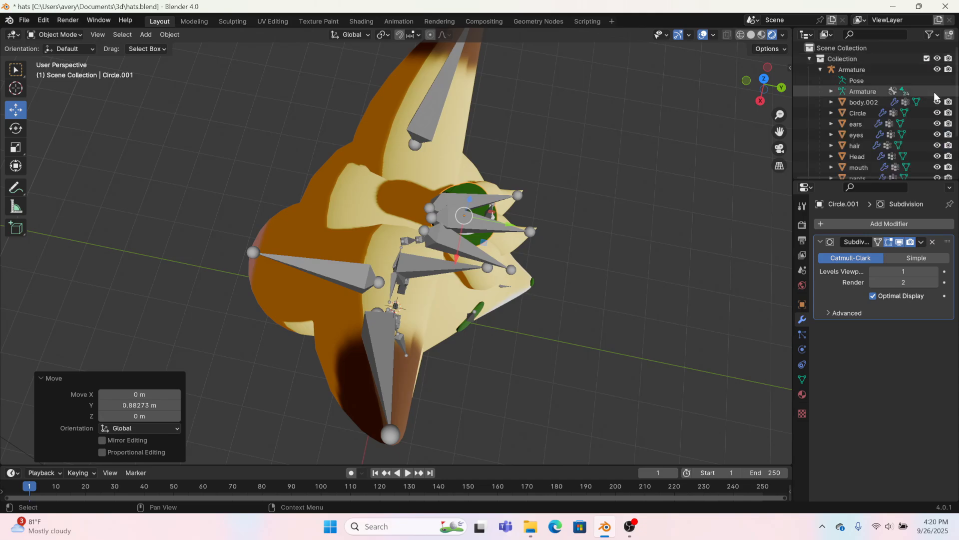
click(937, 70)
click(806, 57)
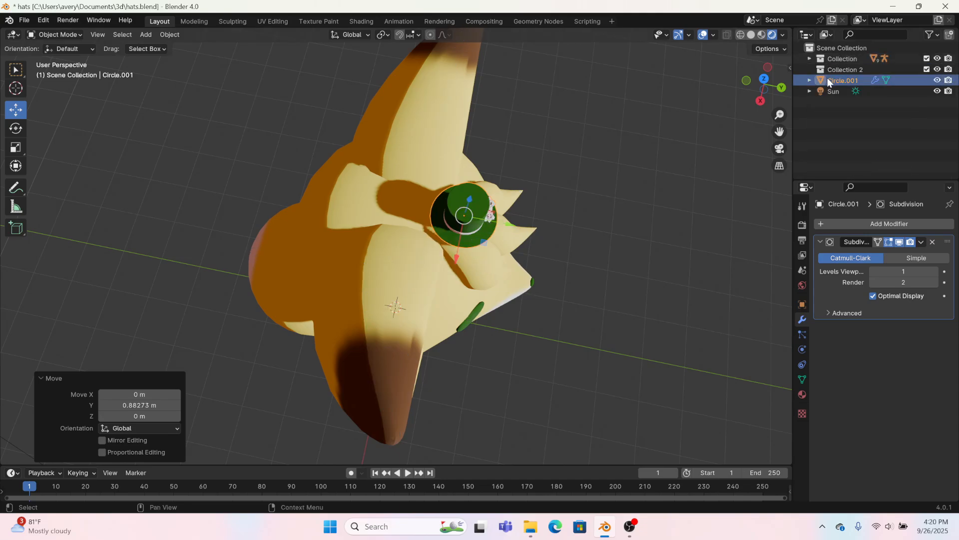
drag(830, 81, 825, 72)
Move the hat about -0.26 m along Y so it sits farther back on the head
middle_drag(577, 220, 378, 120)
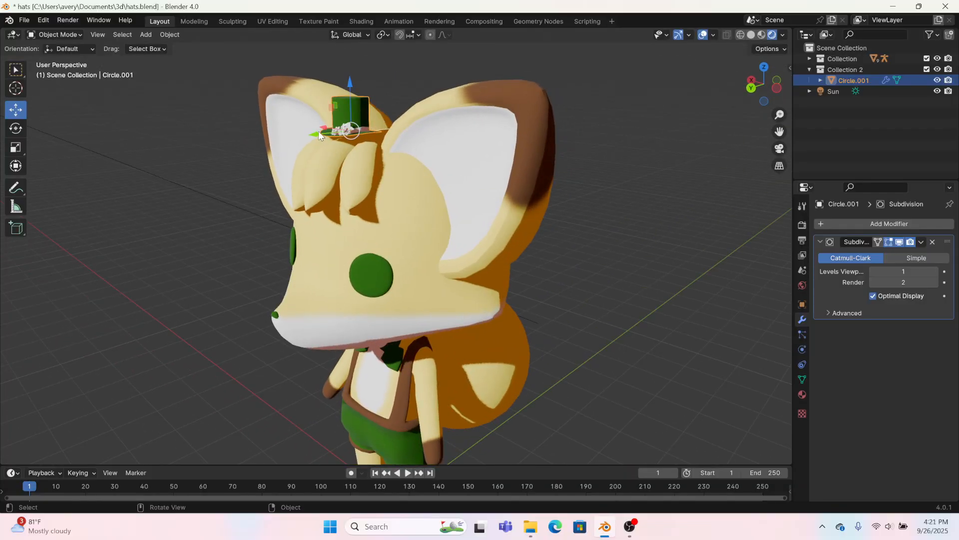
drag(320, 135, 361, 136)
middle_drag(361, 136, 401, 107)
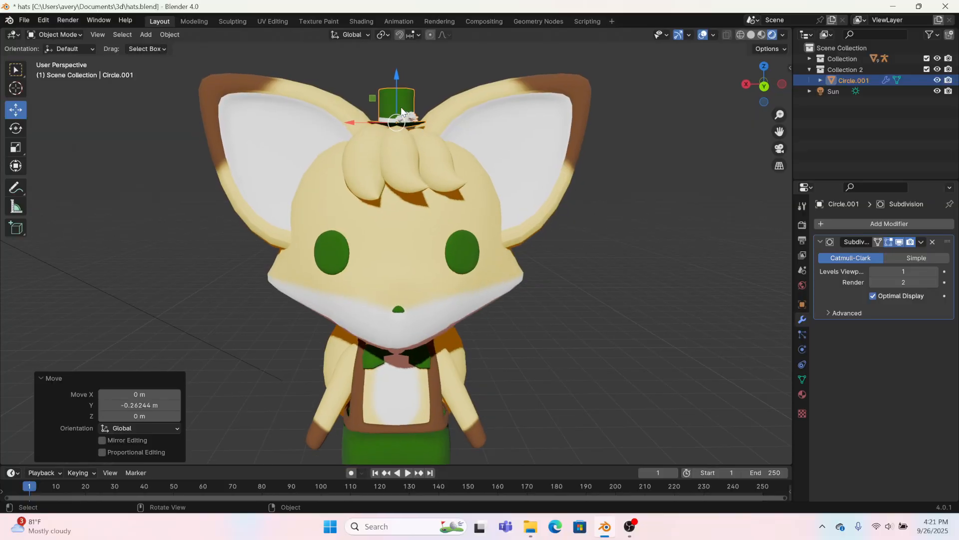
Lower the hat slightly along Z to rest on the fox's hair, finishing with a move of about -0.012 m
scroll(400, 107, up, 10)
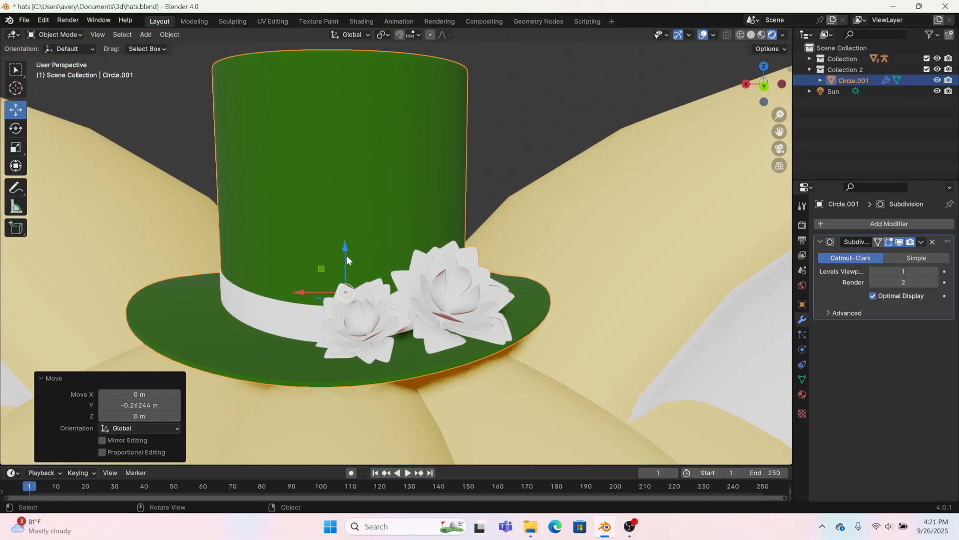
drag(344, 251, 342, 259)
drag(342, 261, 342, 260)
scroll(342, 260, down, 18)
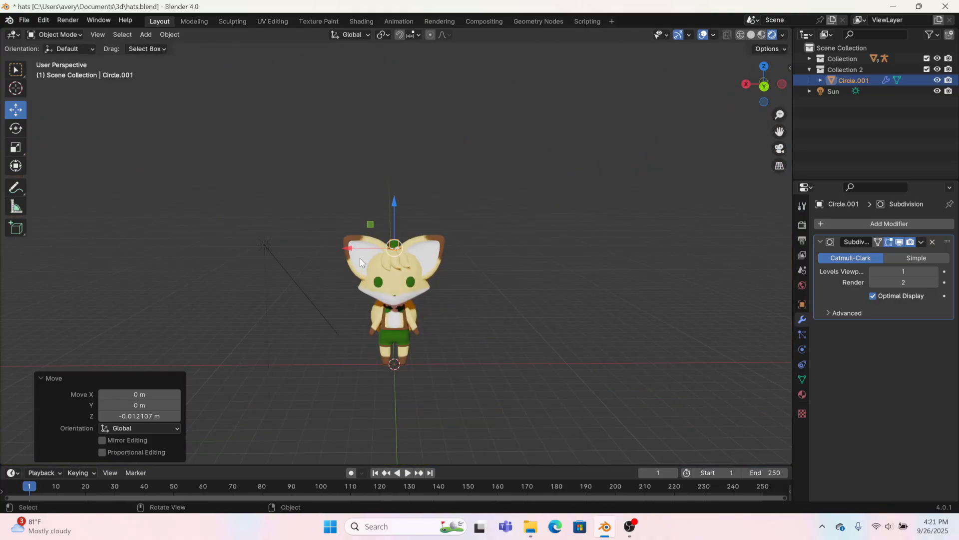
Scale the hat up by 3.894 and move it about -0.36 m along Y, back over the fox's head
key(s)
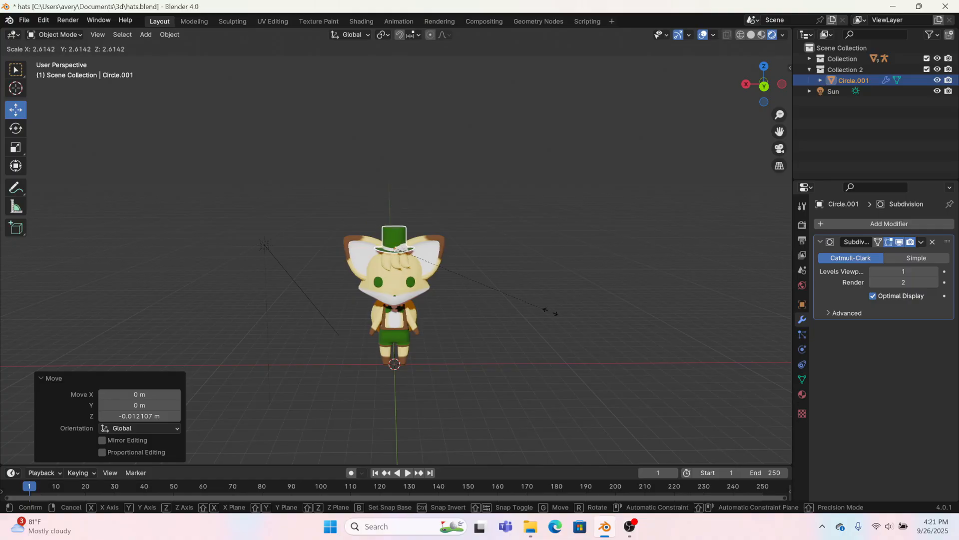
click(619, 332)
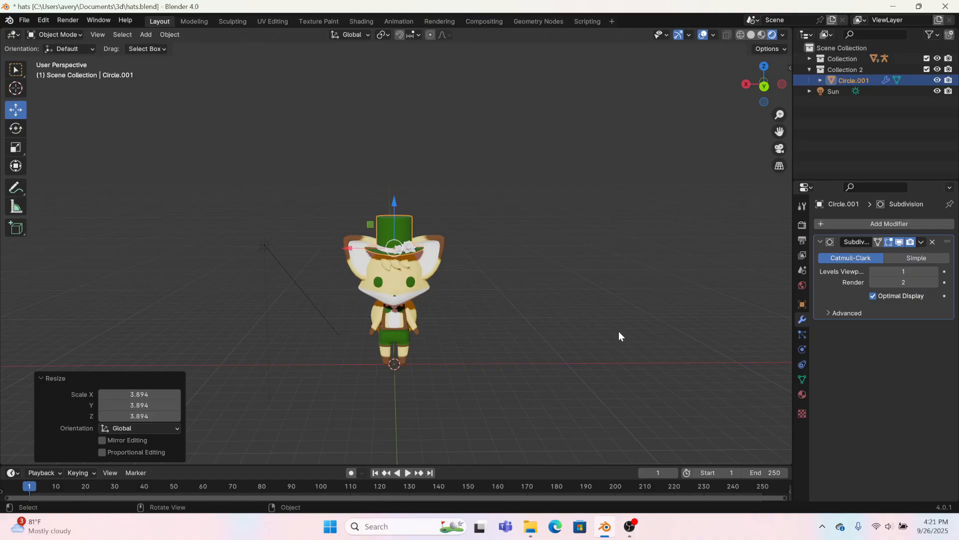
click(764, 86)
middle_drag(475, 259, 374, 262)
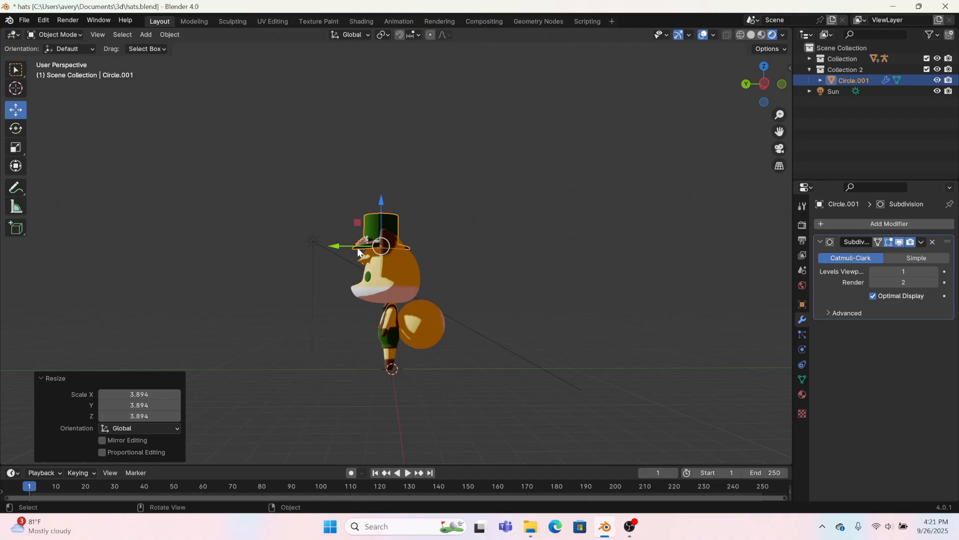
drag(339, 246, 347, 246)
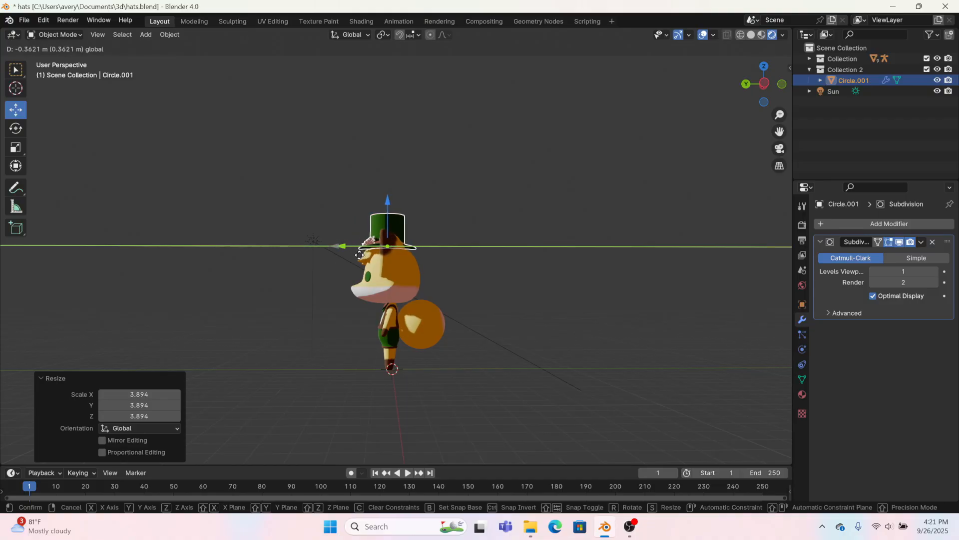
Enlarge the hat further and move it about -1.38 m along X and -1.04 m along Z, over one of the fox's ears
click(741, 84)
click(746, 83)
click(402, 232)
key(s)
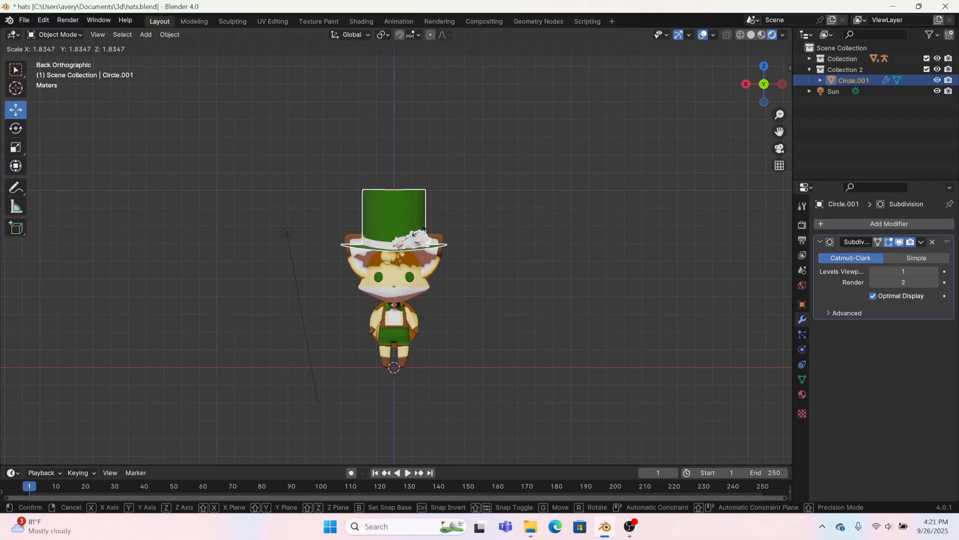
click(411, 237)
key(g)
click(435, 256)
Rotate the hat 51.2° in the back view and shift it about 0.19 m along X and 0.02 m along Z
key(r)
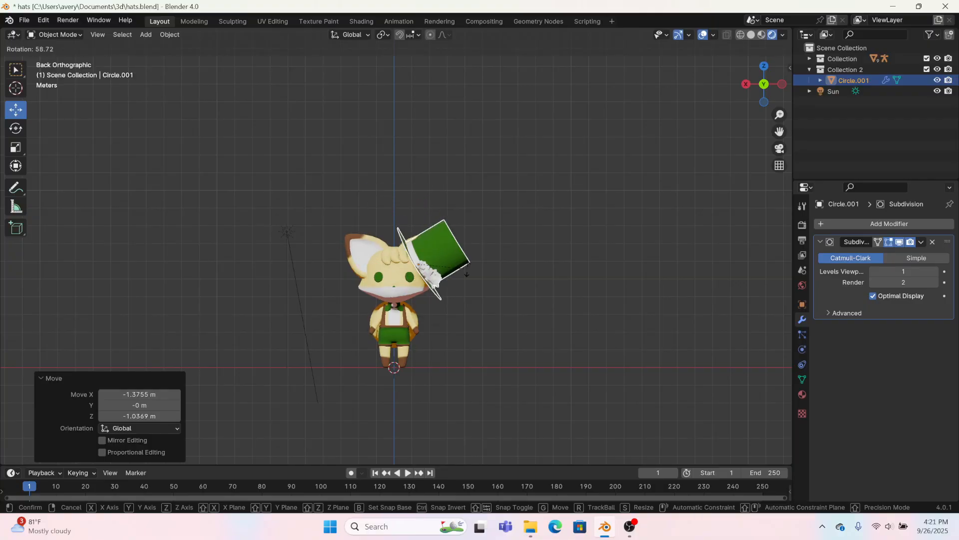
click(420, 260)
key(g)
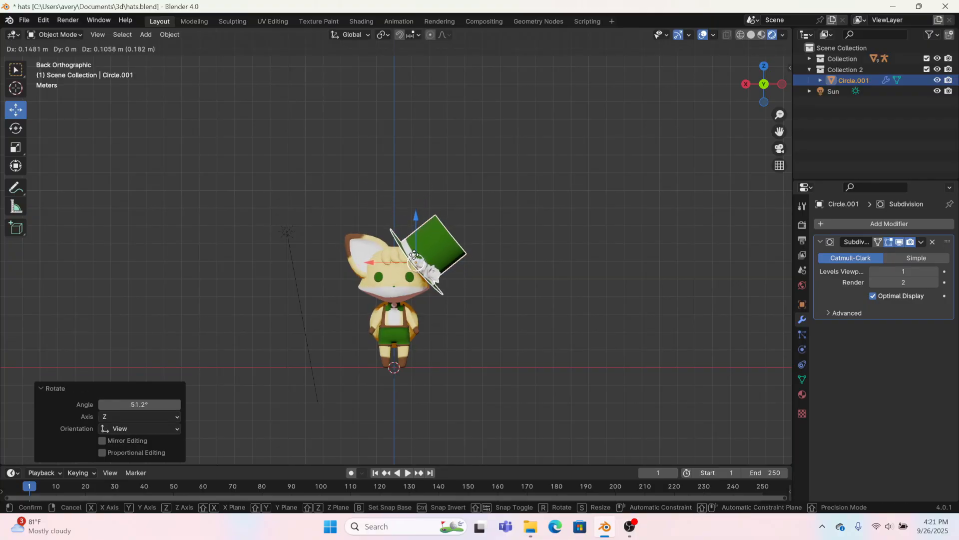
click(420, 252)
Scale the hat to 0.919 and move it about 0.11 m along X and 0.085 m along Z against the ear
middle_drag(419, 252, 506, 254)
key(s)
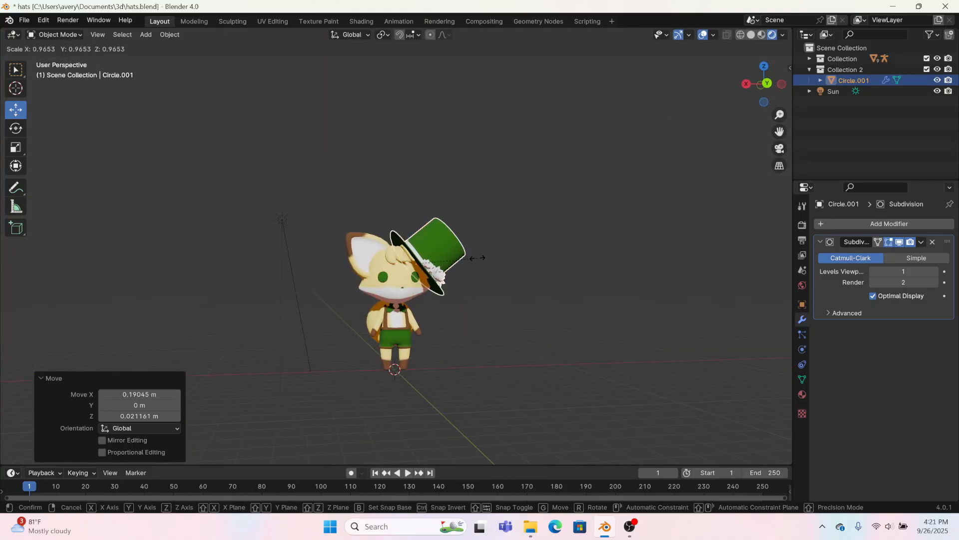
click(399, 235)
click(768, 84)
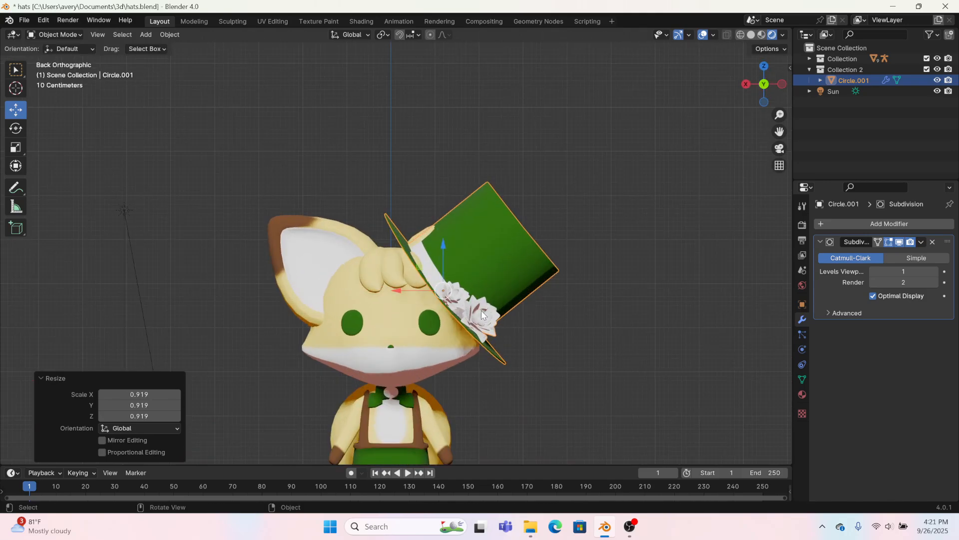
key(g)
click(553, 286)
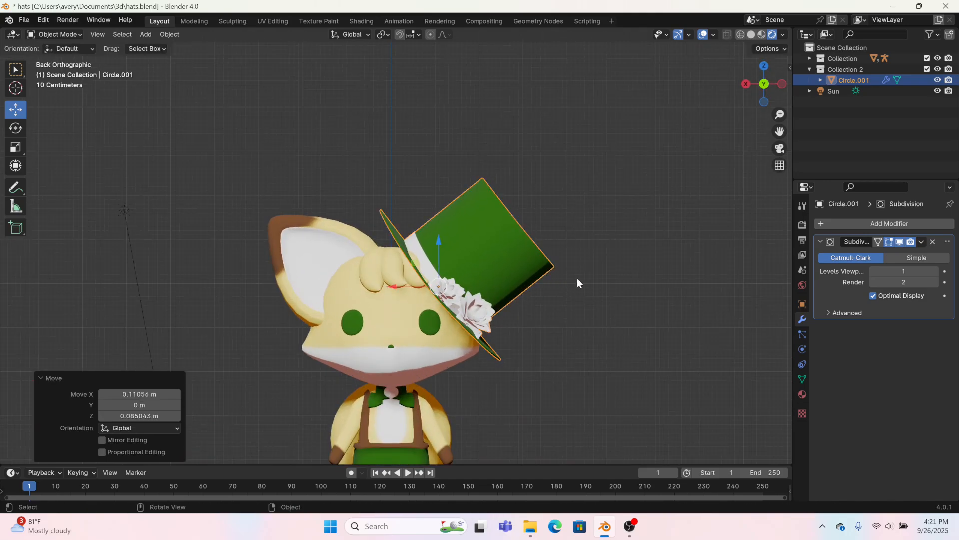
Fine-tune the hat's tilt, rotating it -4.85° in the back view and 10.8° as seen from the side
key(r)
click(550, 277)
middle_drag(550, 277, 431, 256)
key(r)
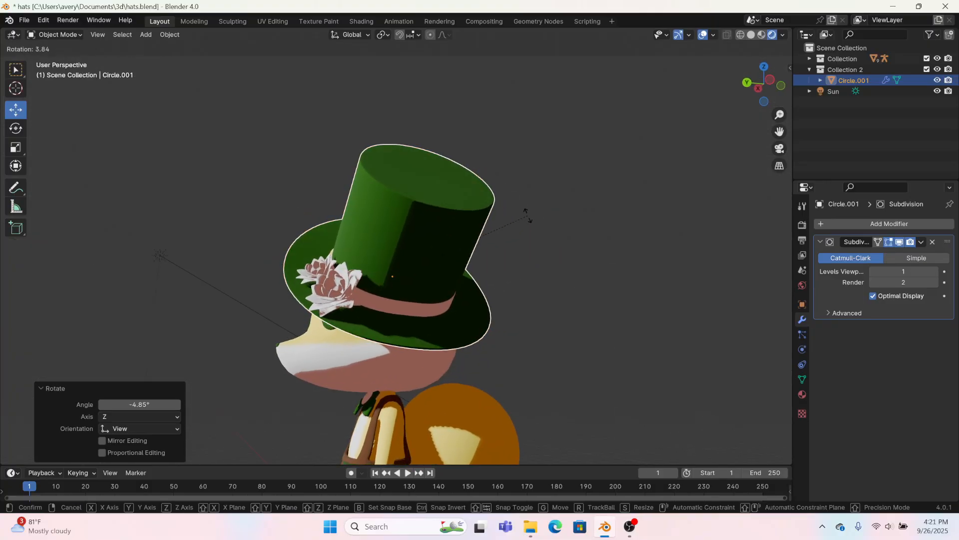
click(535, 231)
middle_drag(535, 231, 565, 355)
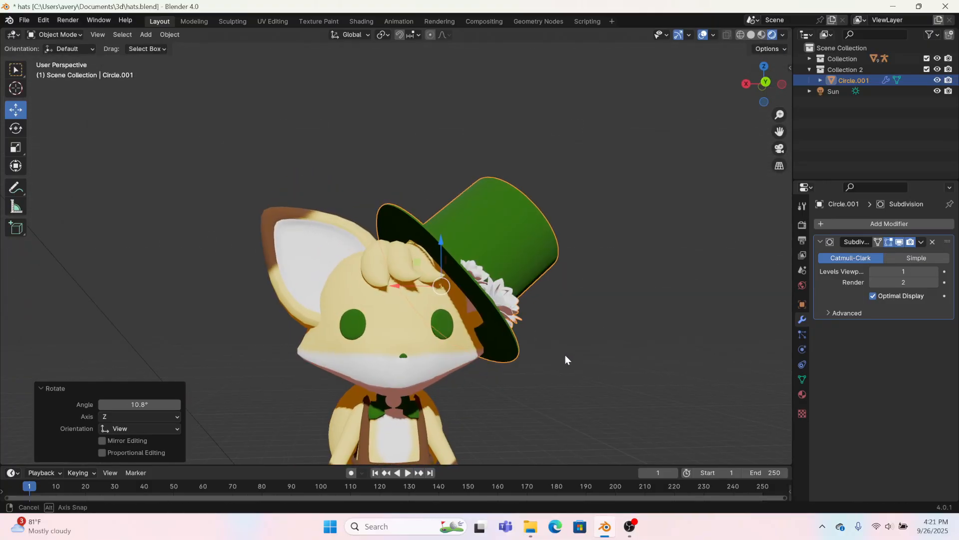
scroll(547, 358, down, 6)
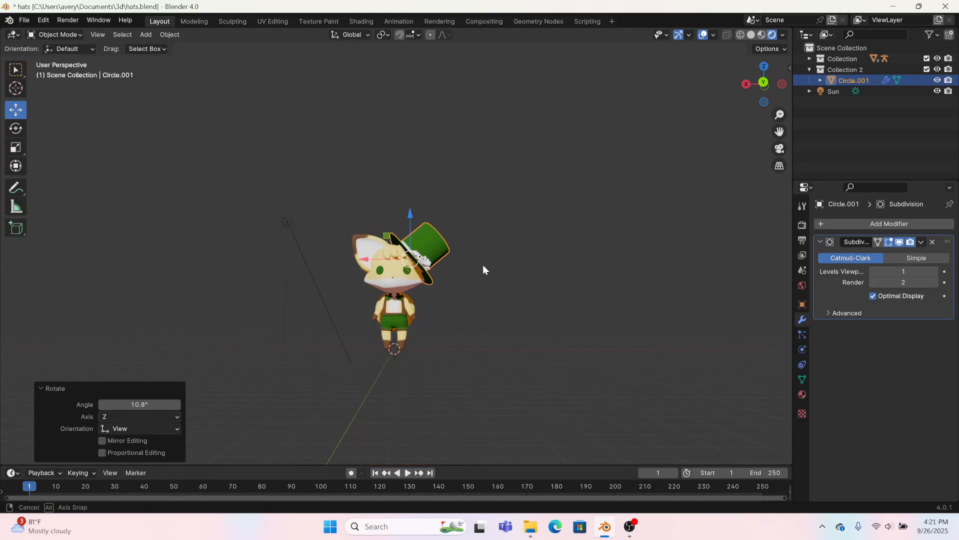
middle_drag(482, 265, 476, 292)
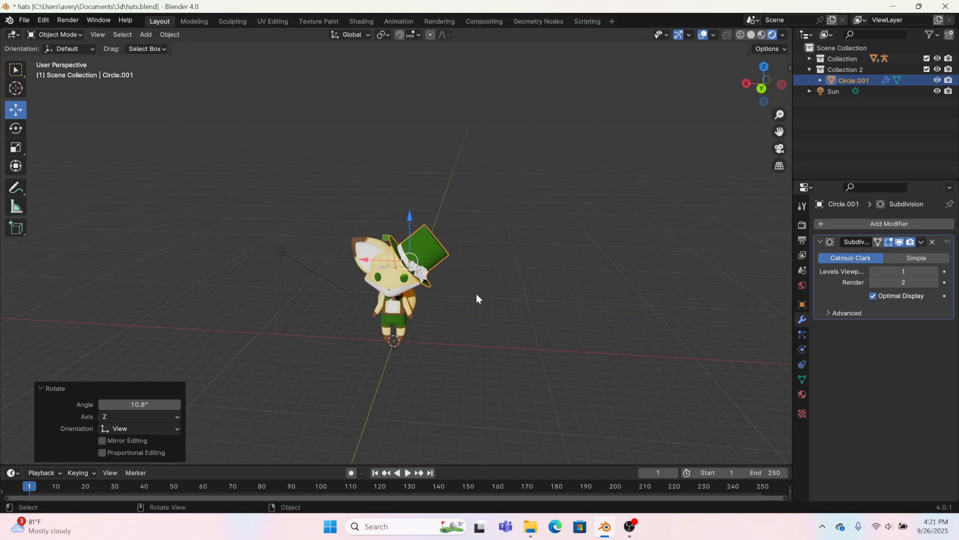
Rename the hat object as tophat, then hide it and exclude the fox's collection from the view layer
double_click(845, 81)
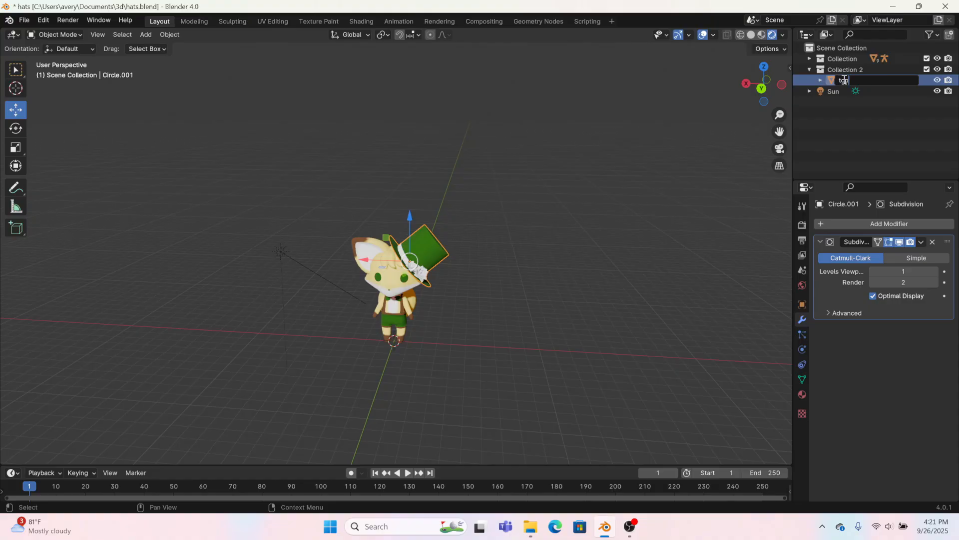
key(Return)
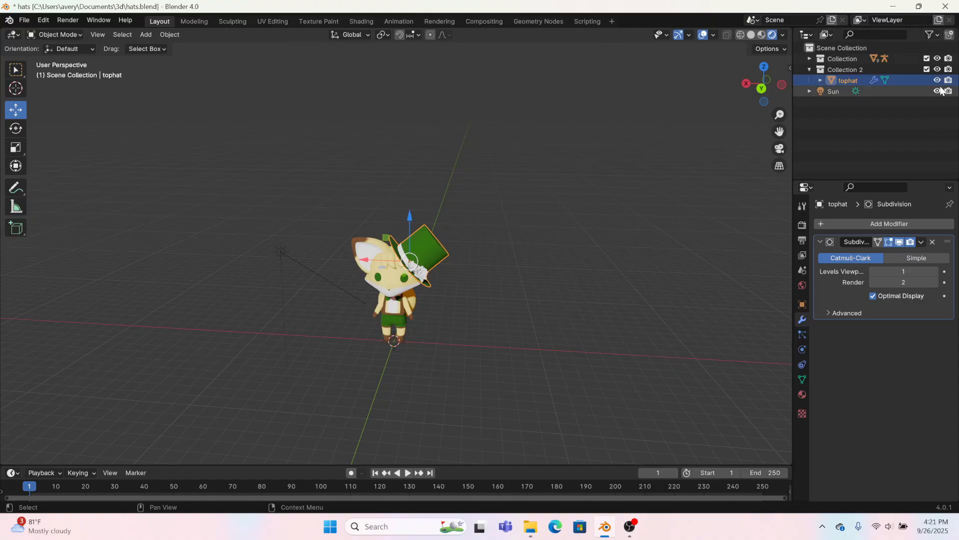
key(h)
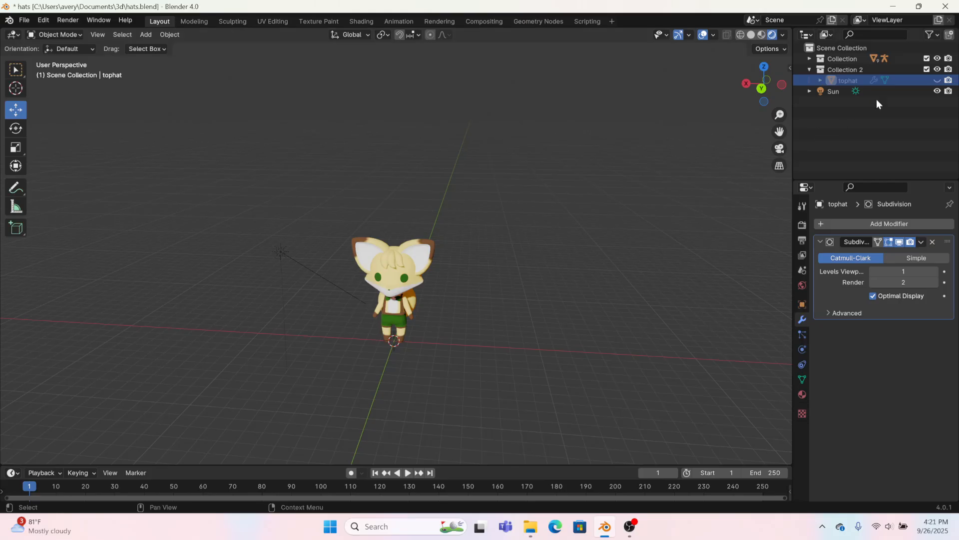
click(926, 59)
Annotate a freehand side outline of a low-crowned hat with a wide wavy brim in the back view
click(762, 89)
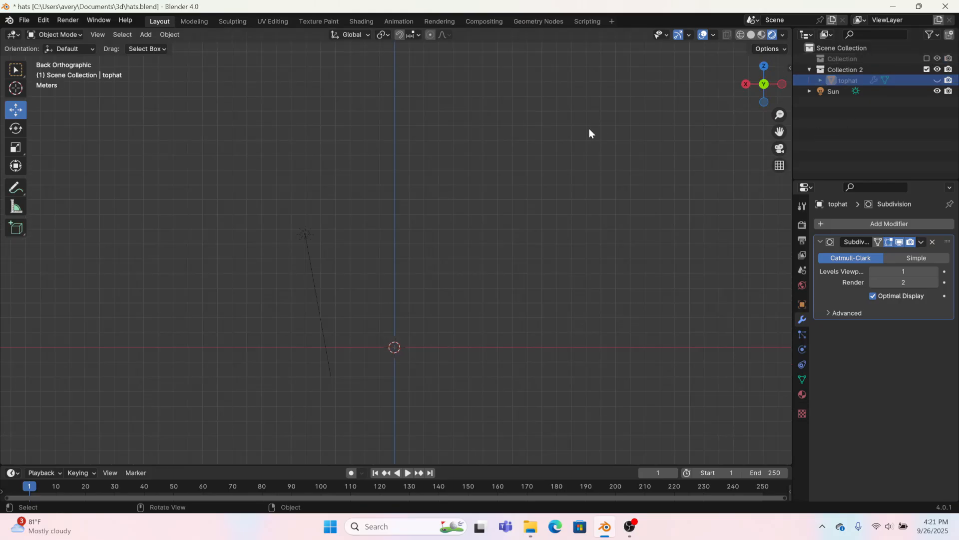
click(14, 188)
scroll(370, 292, up, 2)
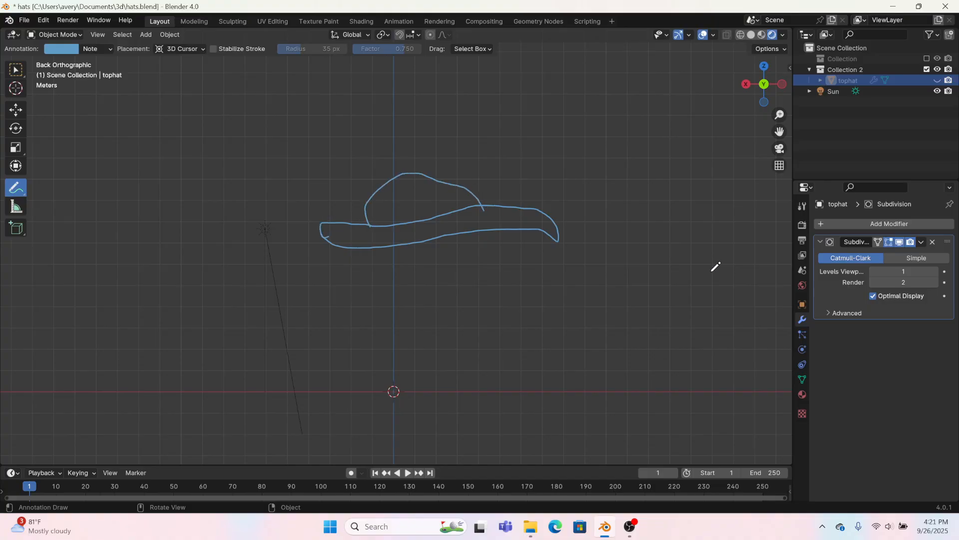
Erase the whole hat sketch with the Annotate Eraser and return to the Move tool
click(21, 191)
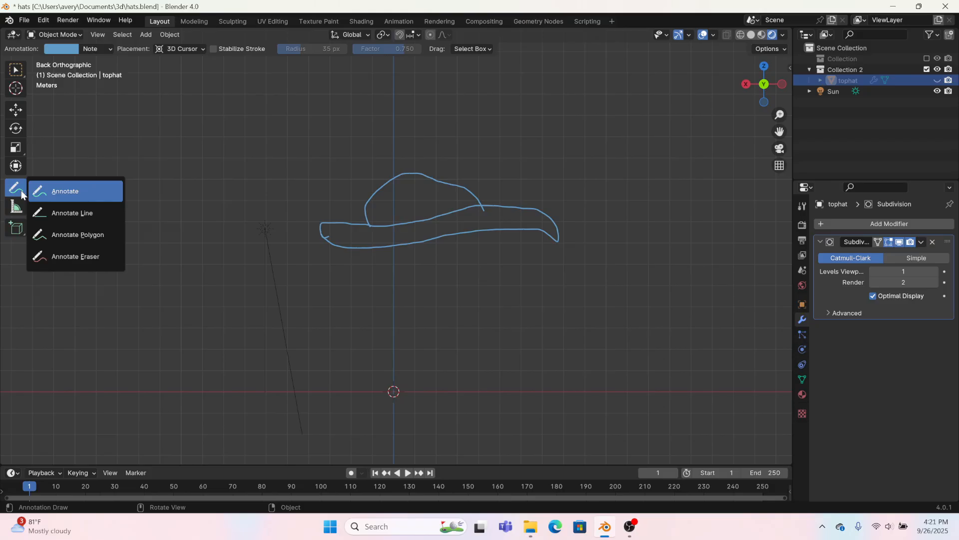
click(70, 249)
mouse_move(353, 245)
mouse_down()
mouse_move(247, 257)
mouse_move(383, 200)
mouse_up()
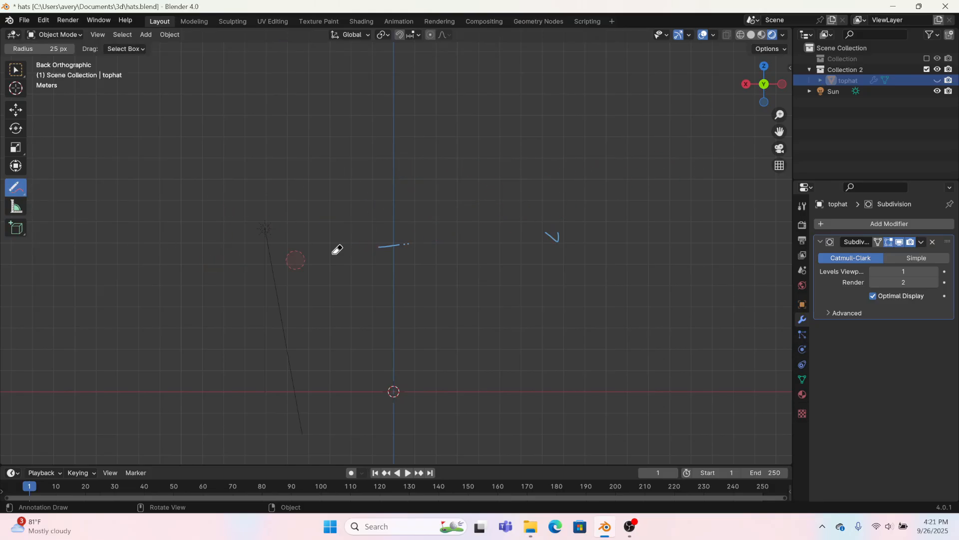
click(8, 112)
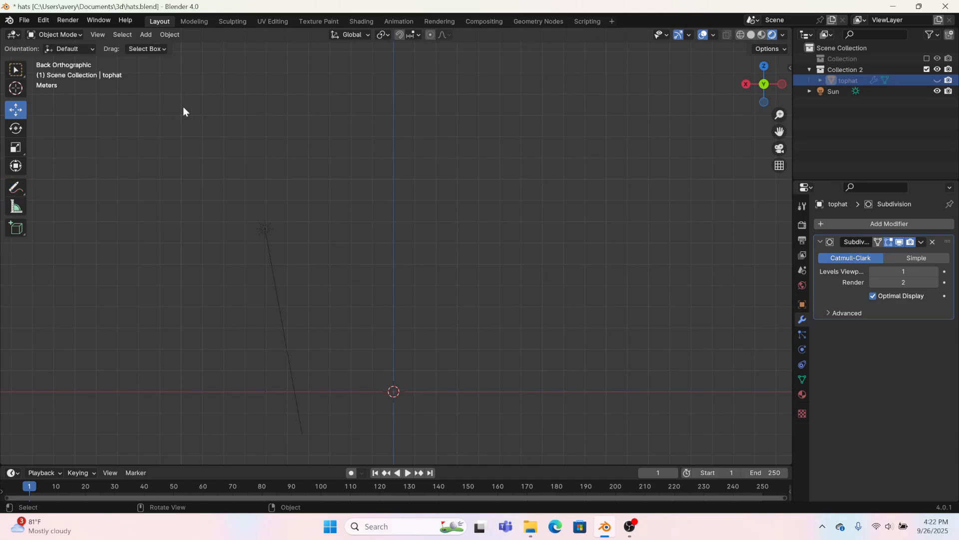
Add a circle mesh at the origin and scale its vertices up by 2.598 in the Modeling workspace
middle_drag(524, 248, 333, 172)
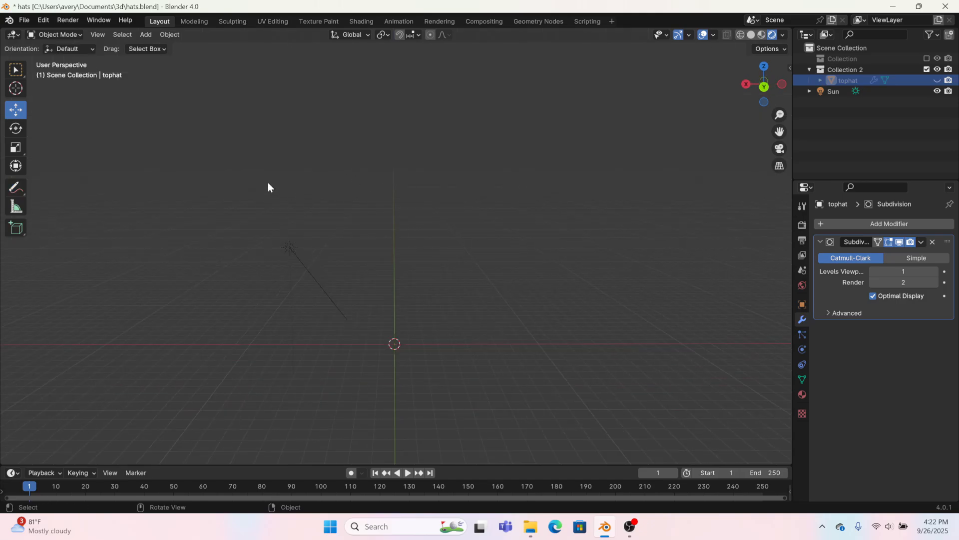
click(146, 34)
mouse_move(144, 47)
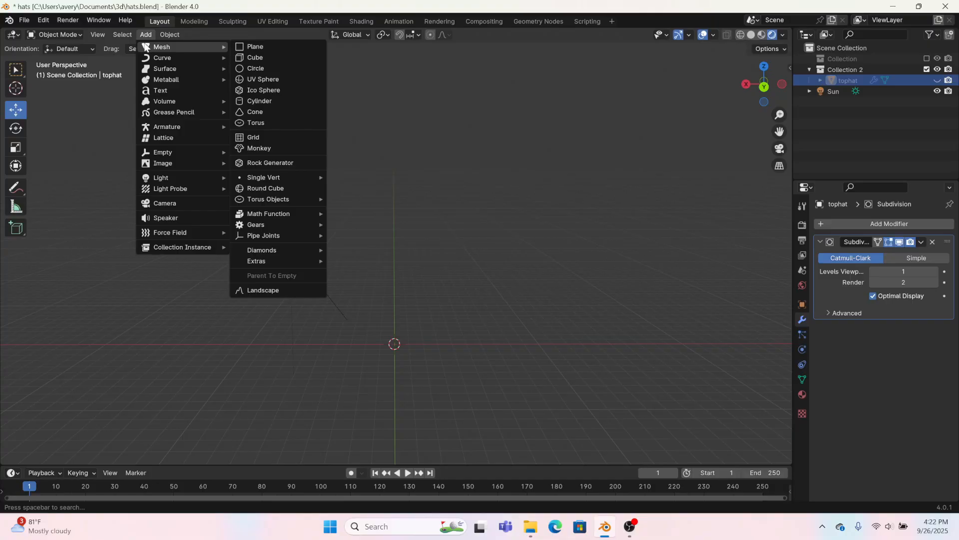
click(238, 68)
click(198, 21)
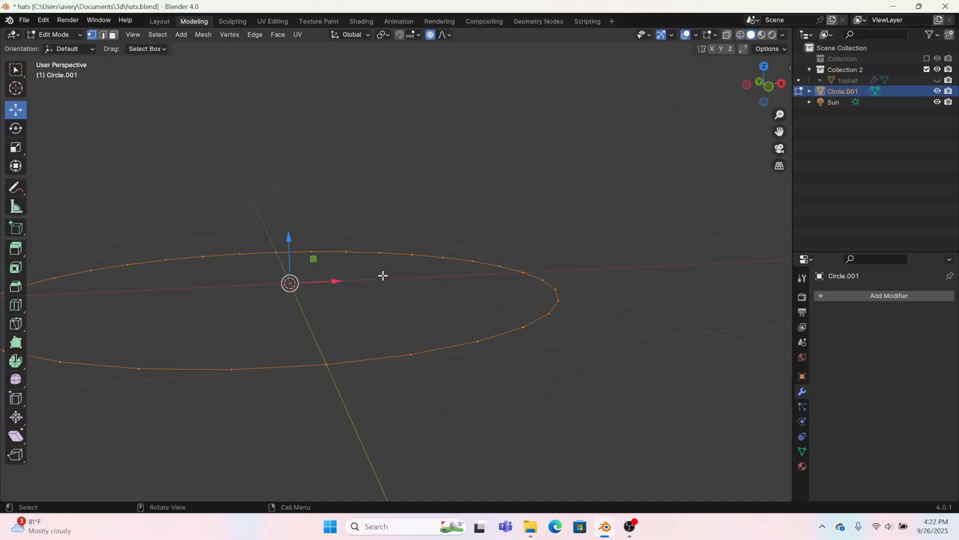
scroll(381, 274, down, 4)
key(s)
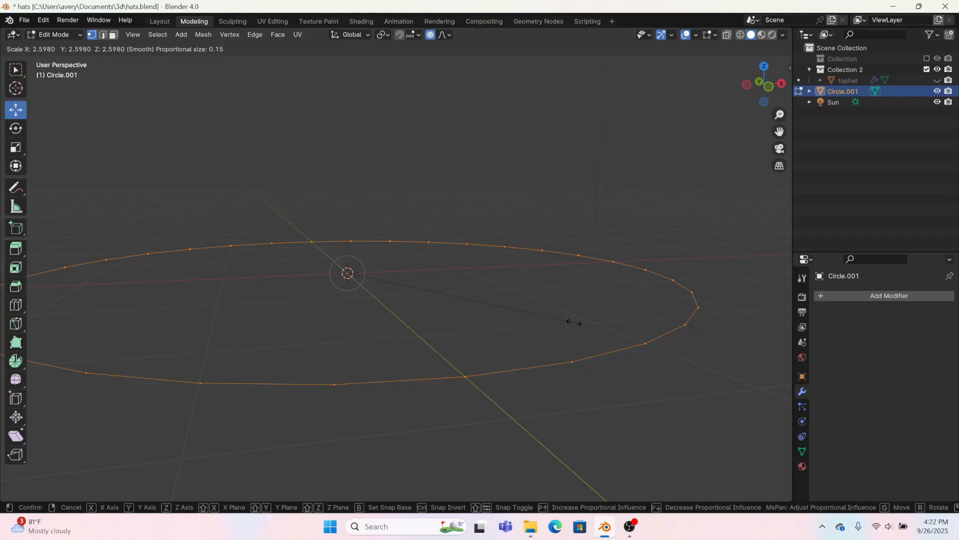
click(568, 310)
Extrude the circle's edge loop in place and scale it inward to 0.419 to form a flat brim
middle_drag(472, 119, 460, 206)
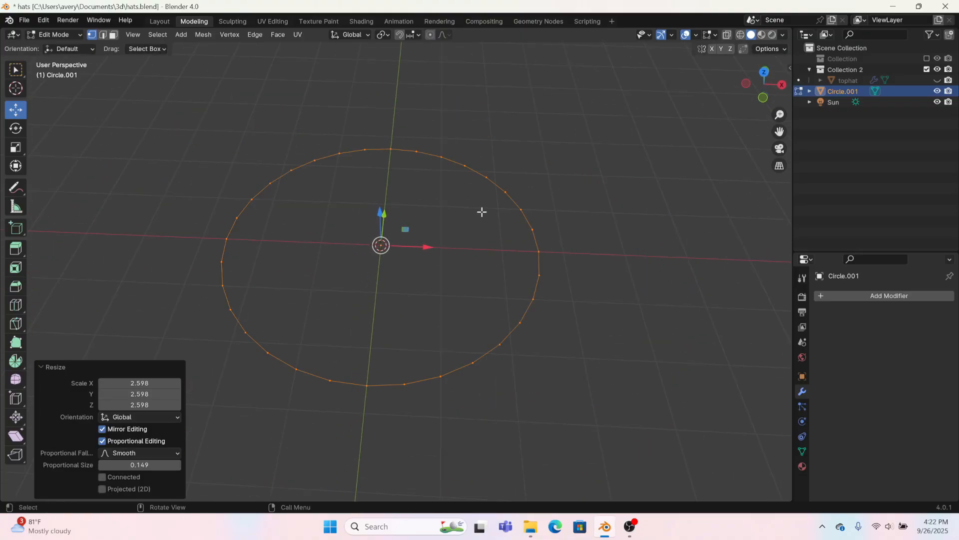
key(e)
key(Escape)
key(s)
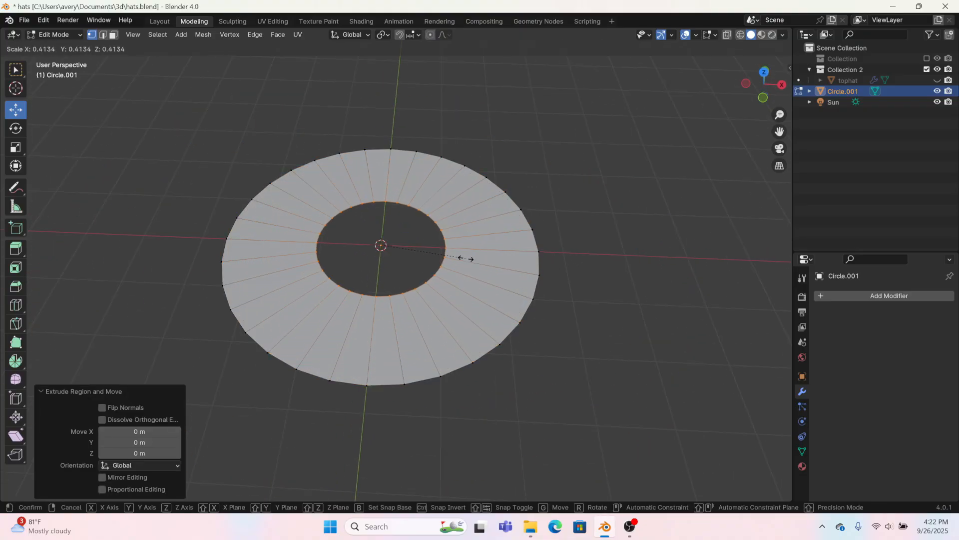
click(461, 262)
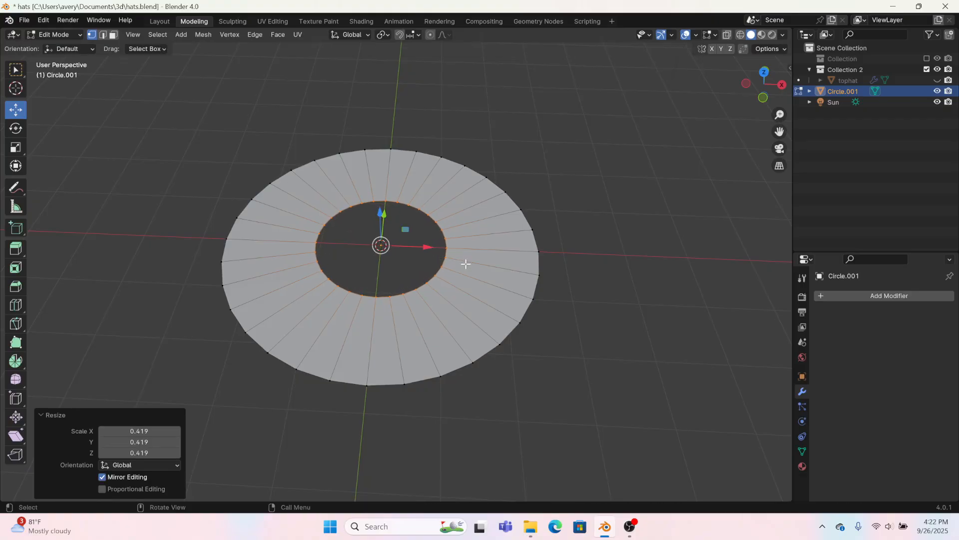
Extrude the brim's inner loop about 0.72 m up along Z and narrow its top into a tapered crown
scroll(435, 296, up, 4)
middle_drag(435, 295, 435, 257)
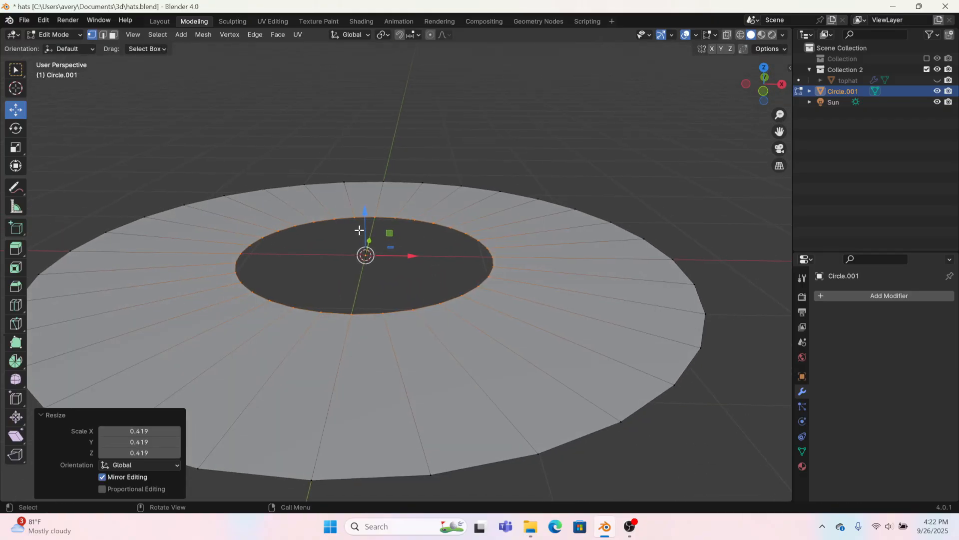
key(e)
key(z)
click(364, 127)
key(s)
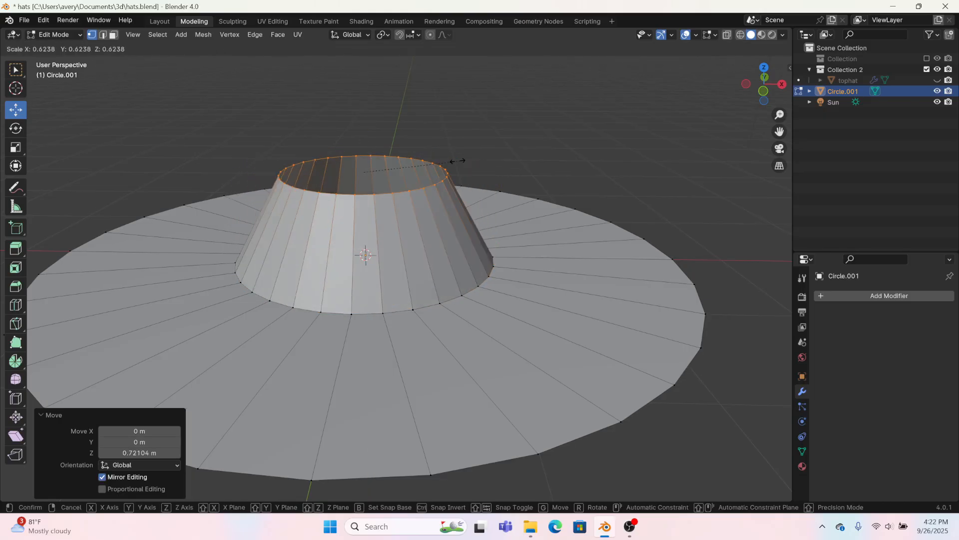
click(439, 170)
Close the crown's top by extruding its upper loop inward and merging the new vertices at center
key(e)
right_click(407, 165)
key(s)
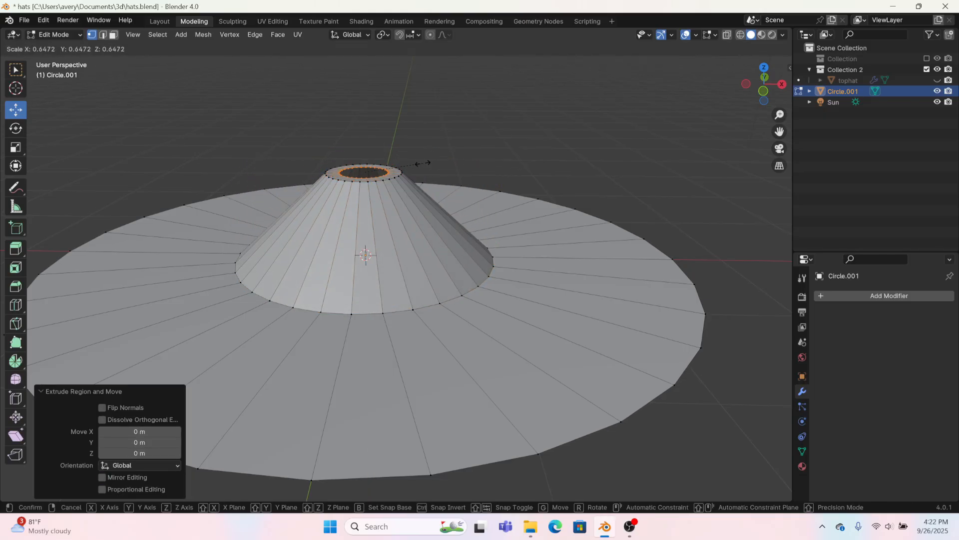
click(423, 163)
key(m)
click(407, 145)
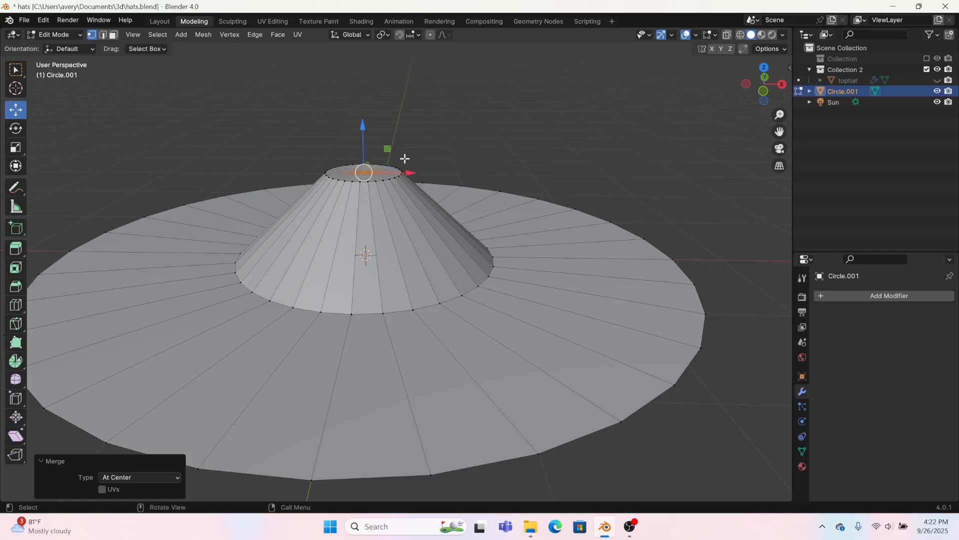
Shrink the crown's top edge loop to a near point and lower it about 0.012 m along Z
alt+click(385, 180)
scroll(385, 180, up, 4)
click(762, 91)
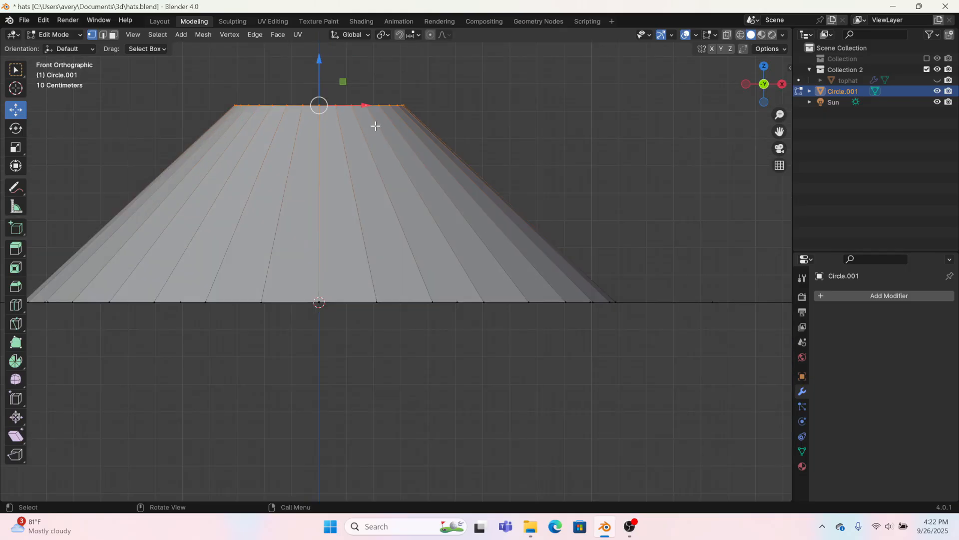
shift+middle_drag(376, 126, 414, 210)
key(s)
click(374, 181)
drag(357, 150, 357, 153)
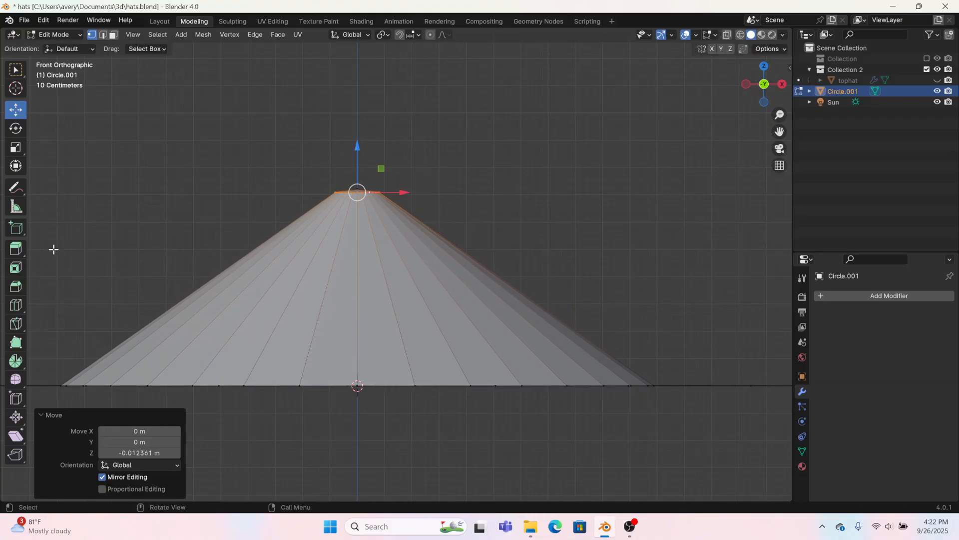
Add a loop cut halfway up the crown scaled outward about 1.55, and another above it scaled about 1.33
click(15, 305)
click(350, 302)
key(s)
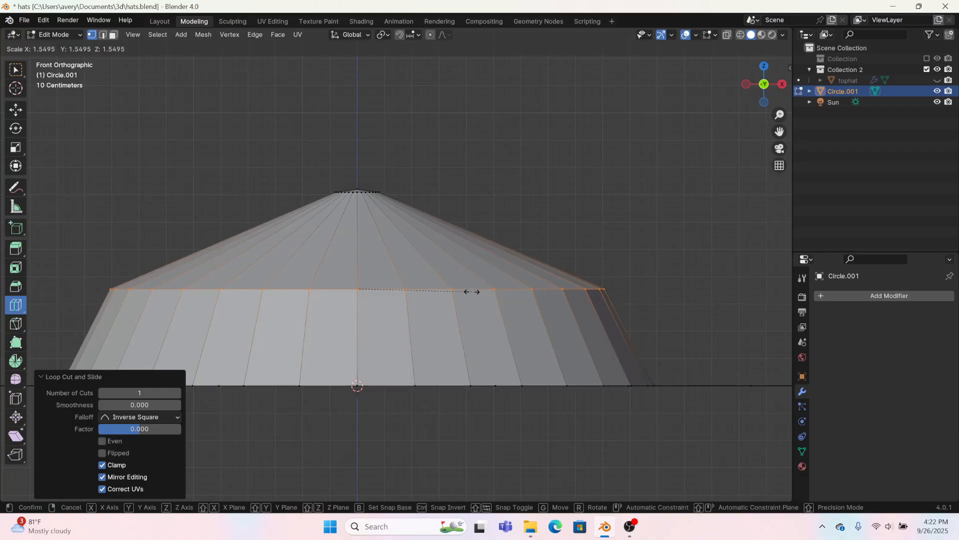
click(472, 292)
click(377, 214)
key(s)
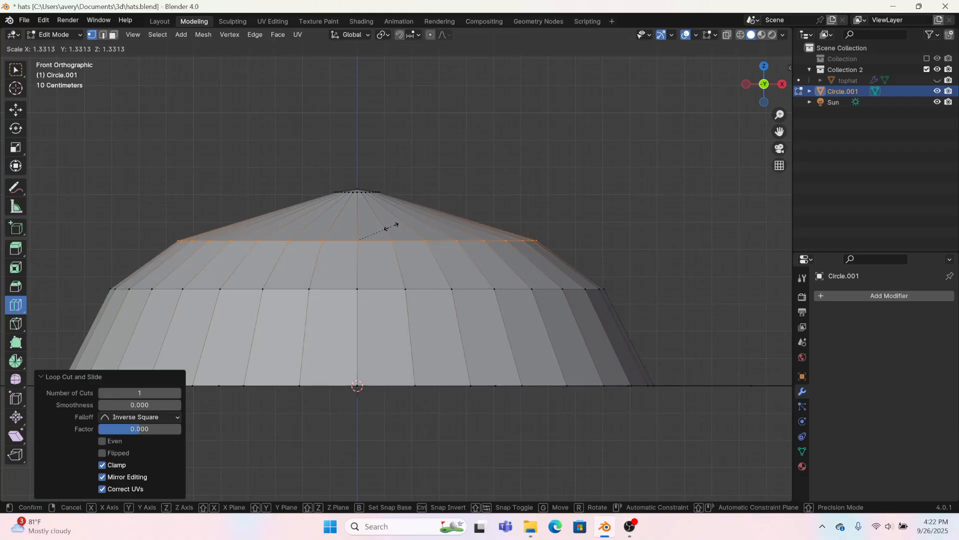
click(393, 226)
Add two more loop cuts near the crown's top and widen them into a dome, scaling the uppermost by 1.153
click(367, 208)
key(s)
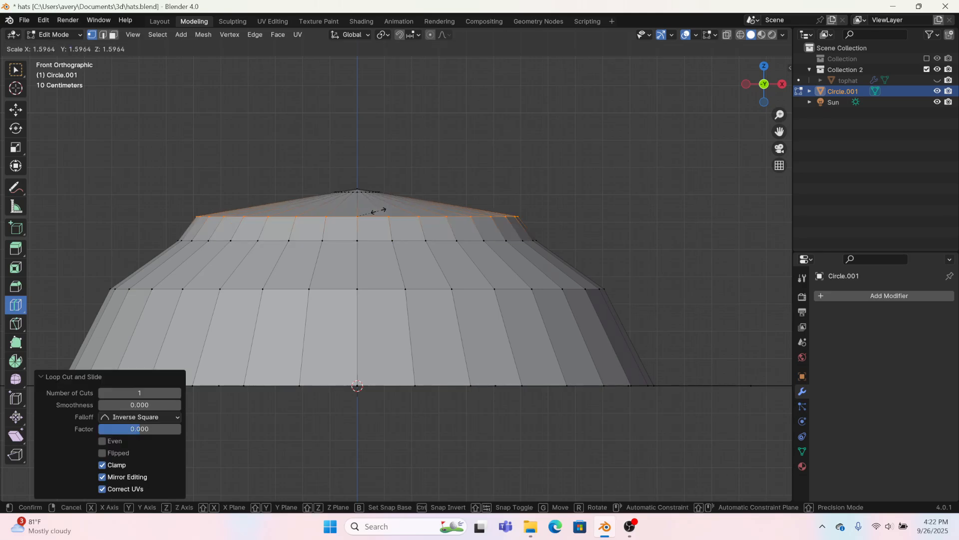
click(370, 204)
click(369, 202)
key(s)
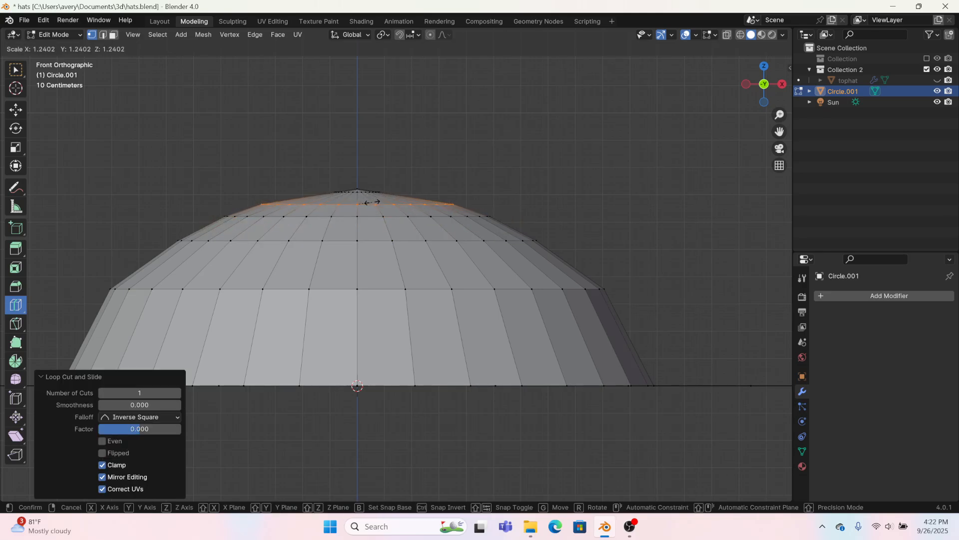
click(370, 202)
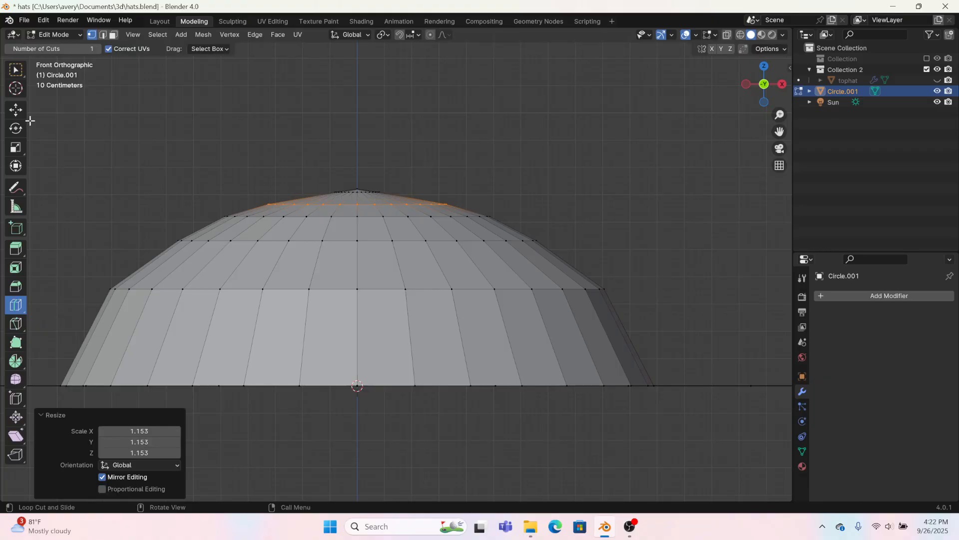
Lower the crown's top center vertex and the small loop around it slightly along Z to soften the peak
click(15, 109)
alt+click(349, 182)
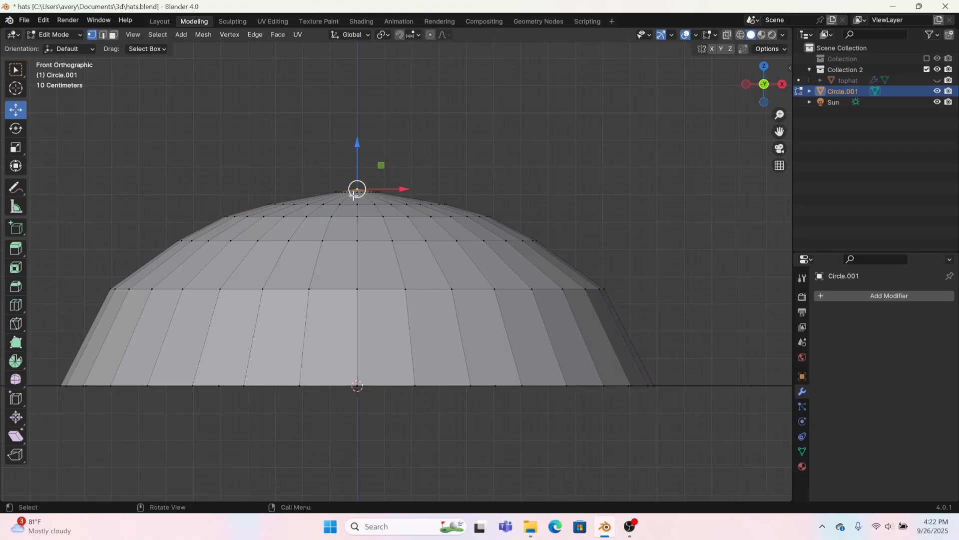
alt+click(347, 194)
click(354, 185)
drag(356, 156, 356, 159)
alt+click(348, 190)
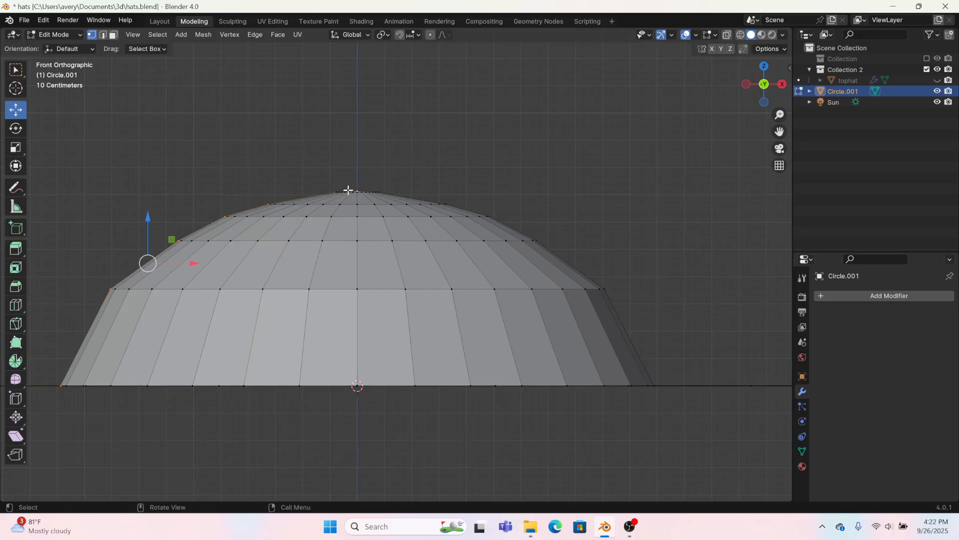
alt+click(355, 193)
middle_drag(353, 193, 350, 223)
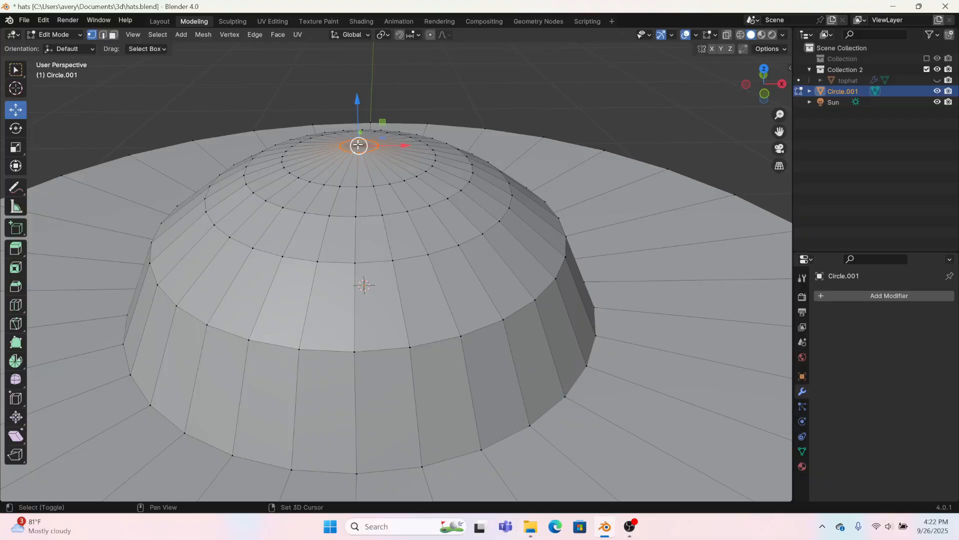
click(765, 94)
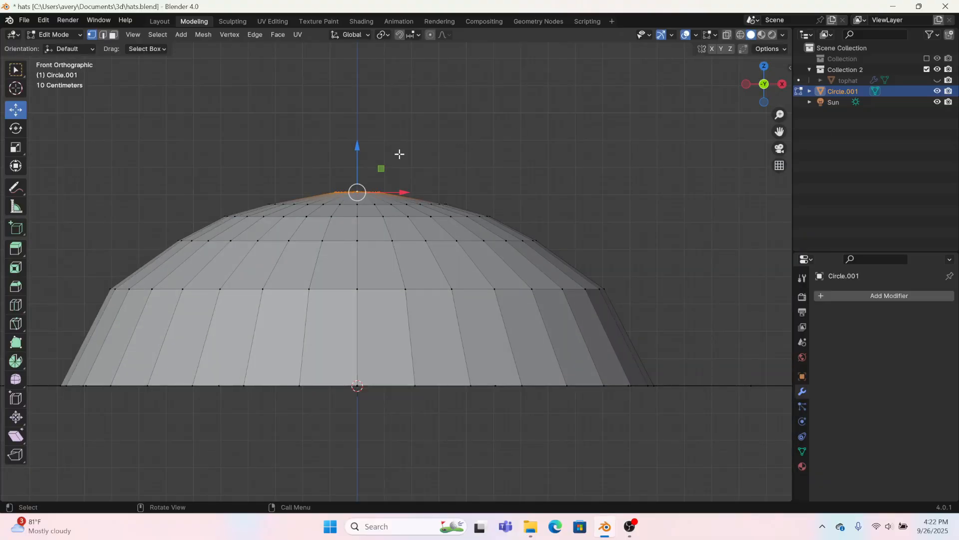
drag(358, 152, 358, 154)
click(373, 129)
Add a loop cut in the crown's lowest band of faces and scale it outward by 1.010
scroll(400, 204, down, 3)
middle_drag(400, 203, 226, 221)
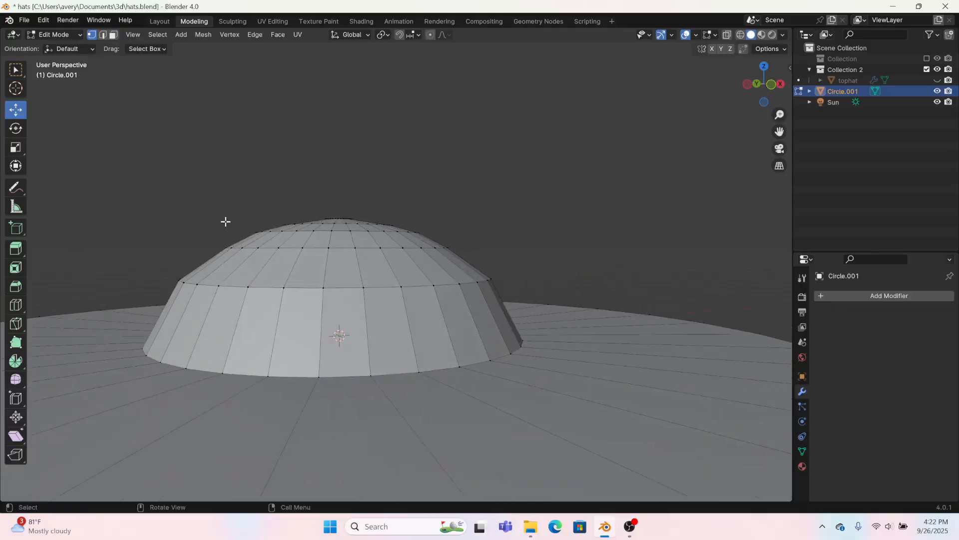
click(772, 85)
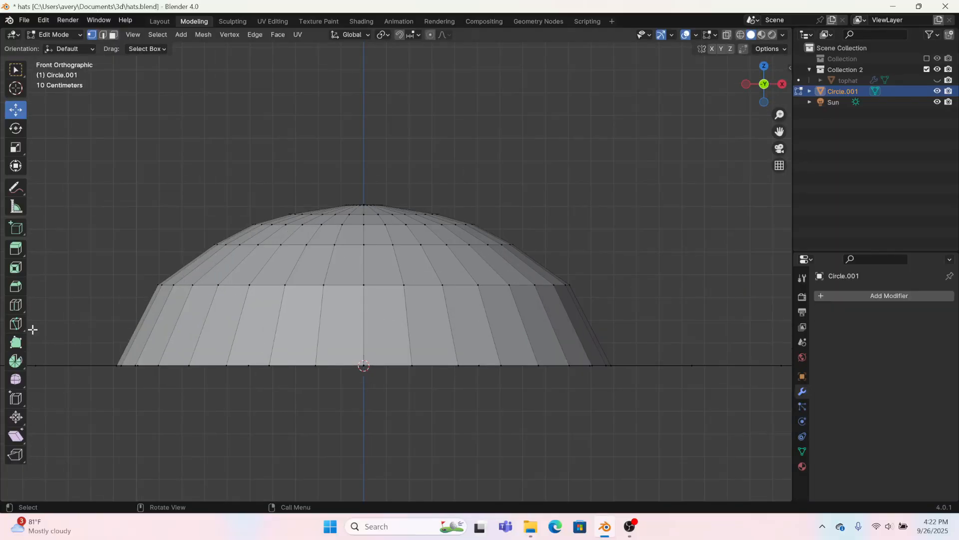
click(15, 305)
drag(191, 313, 481, 324)
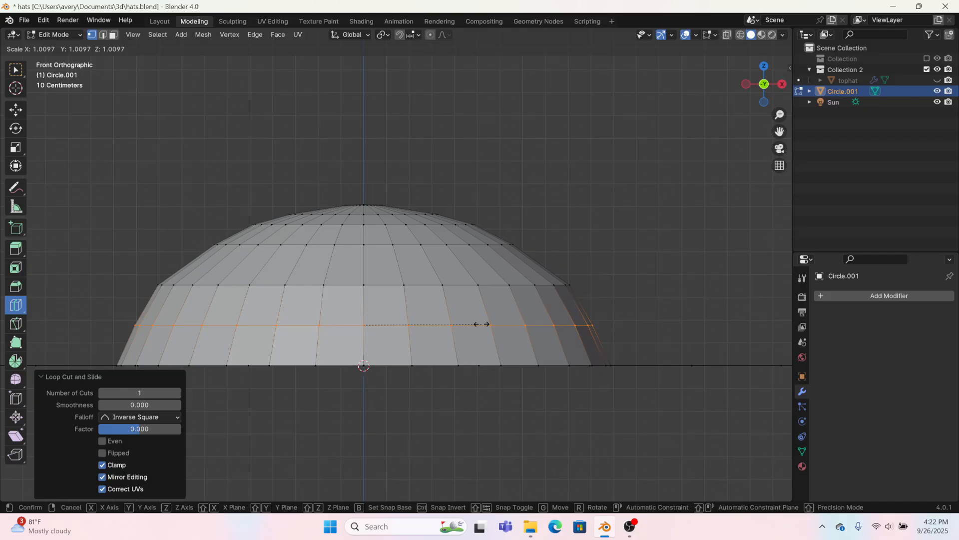
click(481, 325)
click(16, 110)
scroll(228, 215, down, 3)
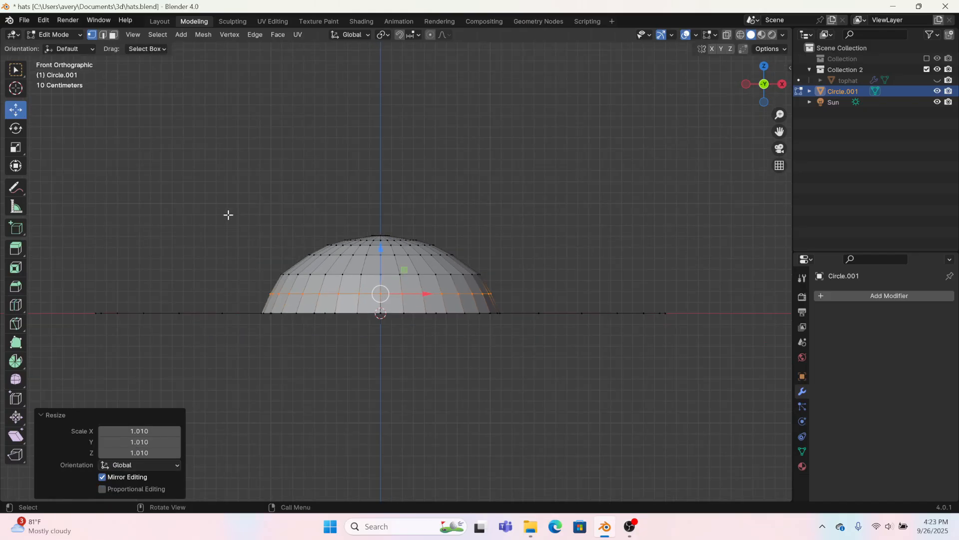
Scale the edge loop in the crown's upper middle outward by 1.007
scroll(232, 224, up, 4)
alt+click(269, 242)
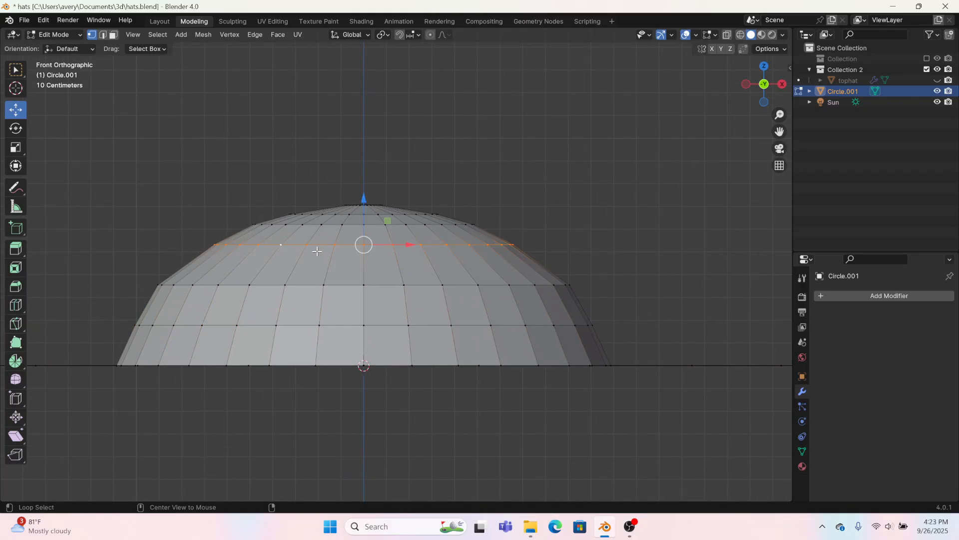
key(s)
click(622, 246)
scroll(187, 250, down, 3)
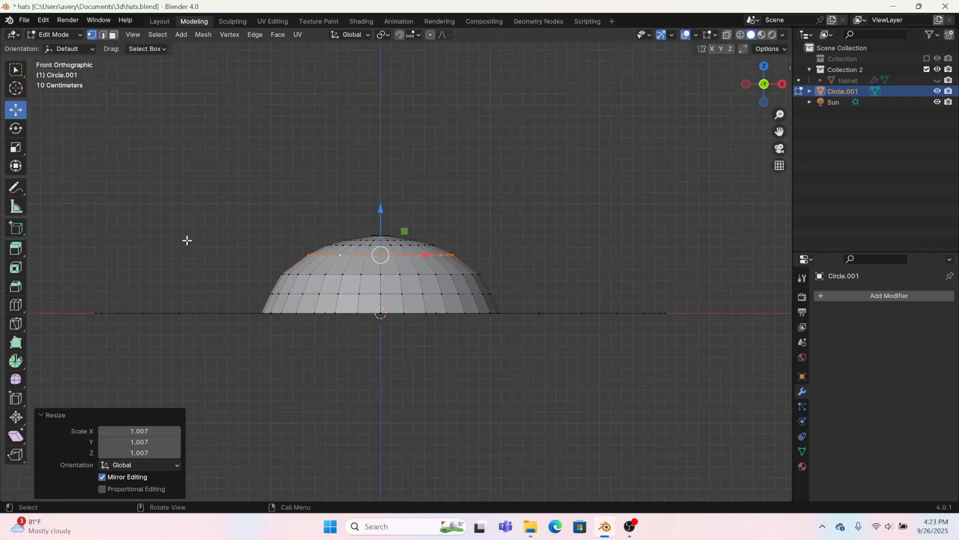
Lower the edge loop where crown and brim meet about 0.076 m along Z and scale it by 1.012
mouse_move(187, 250)
middle_down()
mouse_move(182, 261)
mouse_move(334, 222)
mouse_move(330, 270)
mouse_move(215, 225)
mouse_move(233, 251)
mouse_move(201, 251)
middle_up()
scroll(401, 267, down, 2)
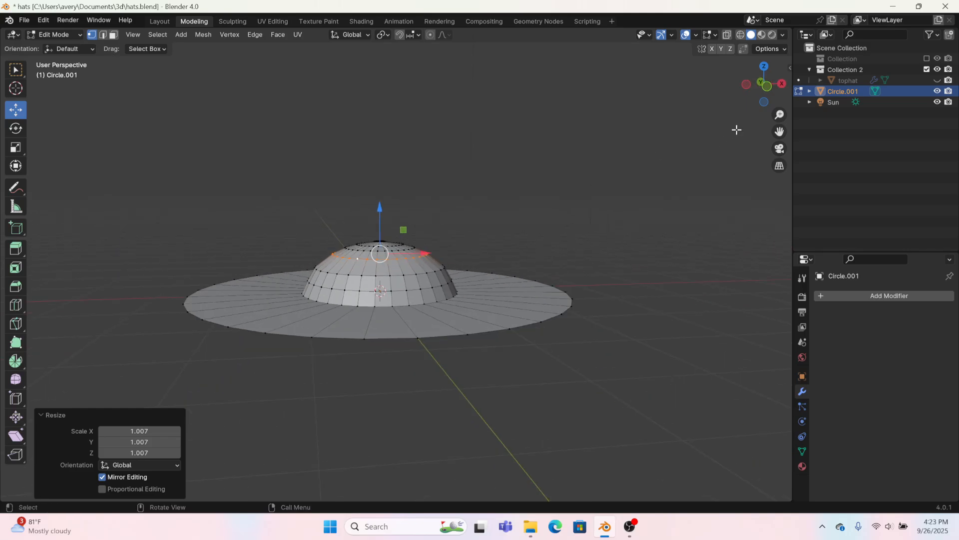
click(767, 86)
middle_drag(476, 315, 366, 310)
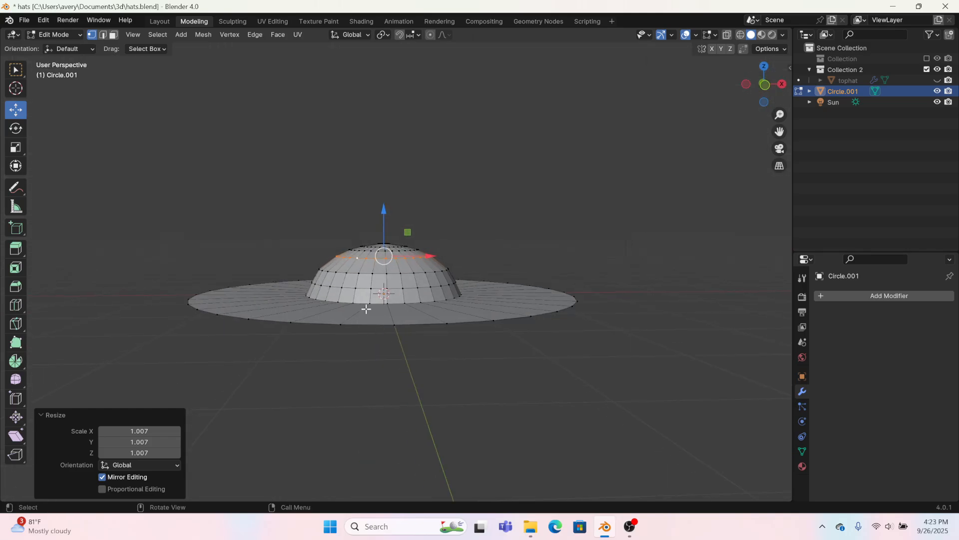
alt+click(375, 304)
scroll(376, 300, up, 2)
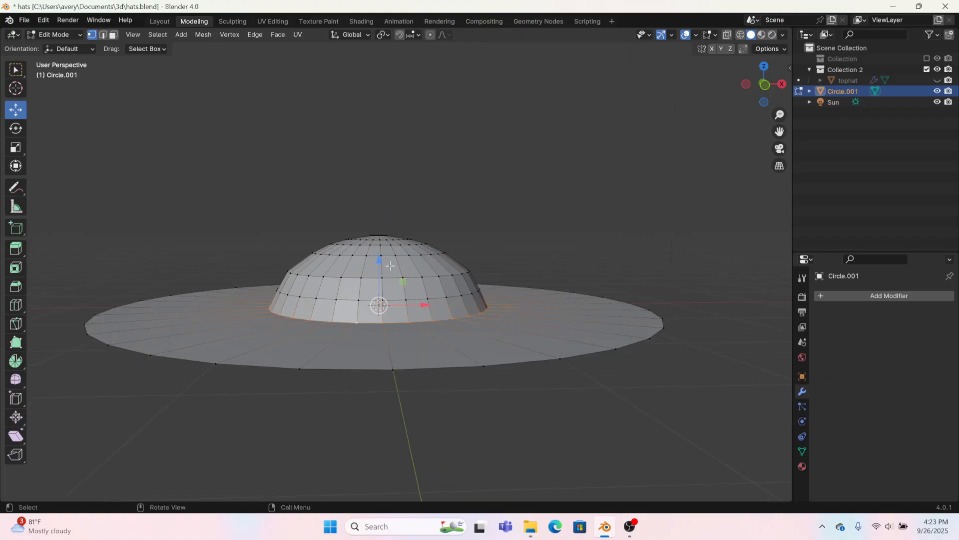
key(g)
key(z)
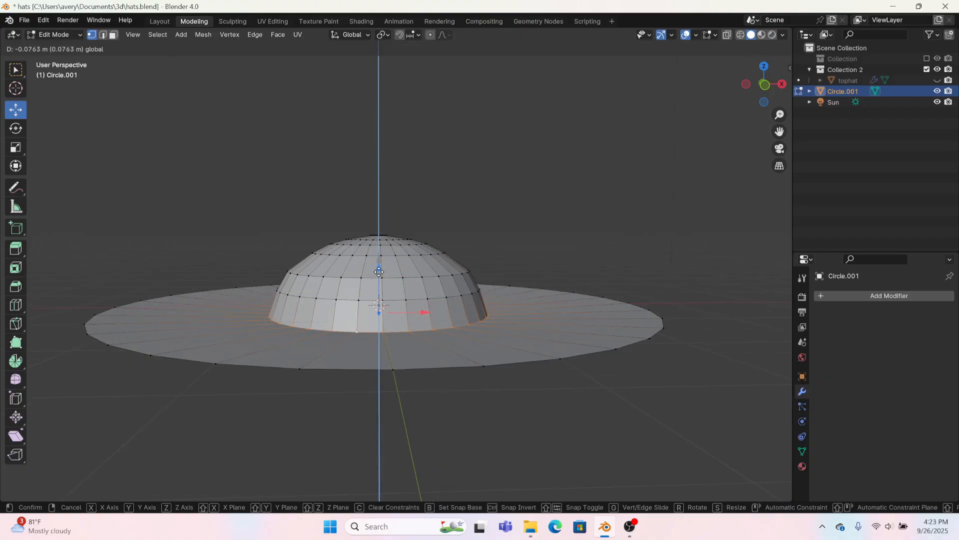
click(380, 271)
key(s)
click(527, 283)
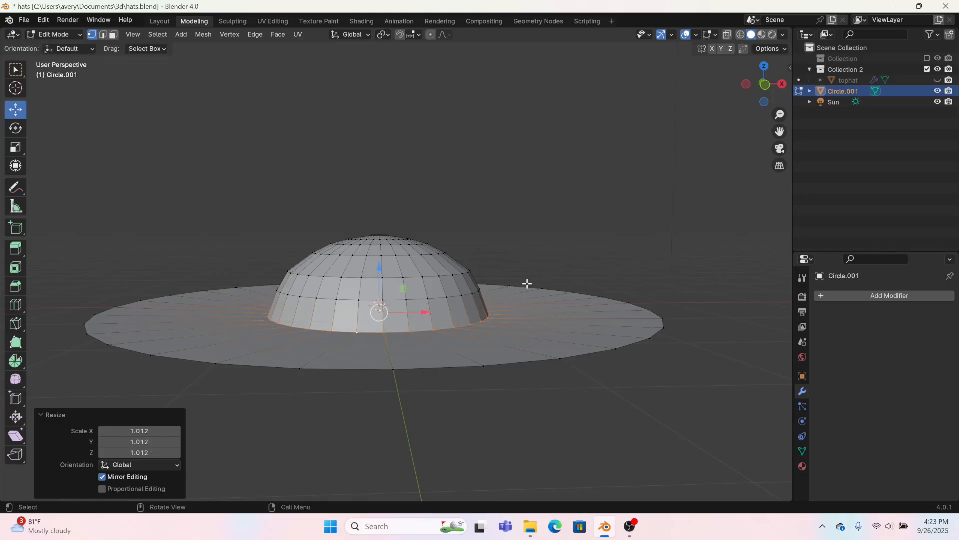
Add a loop cut midway across the brim and lower it about 0.05 m along Z
click(14, 306)
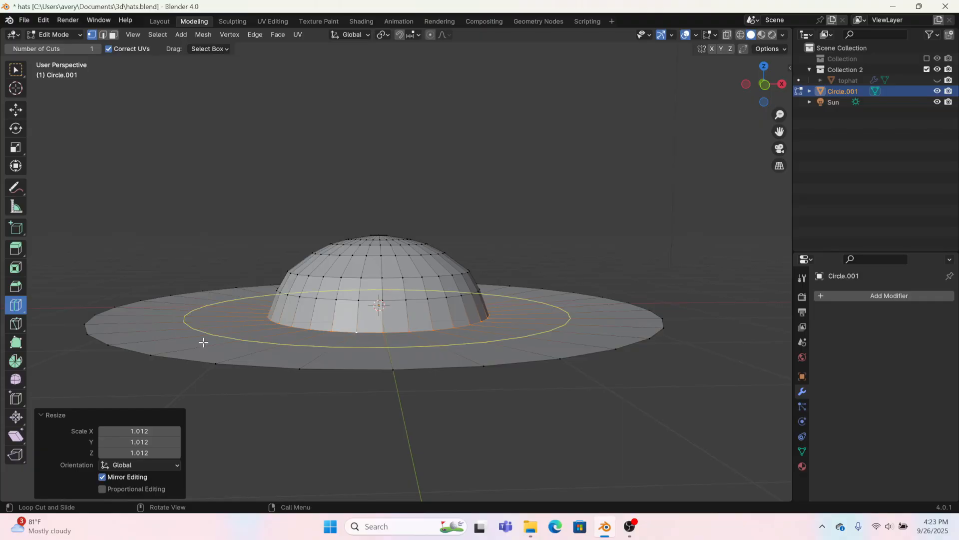
click(202, 341)
click(15, 111)
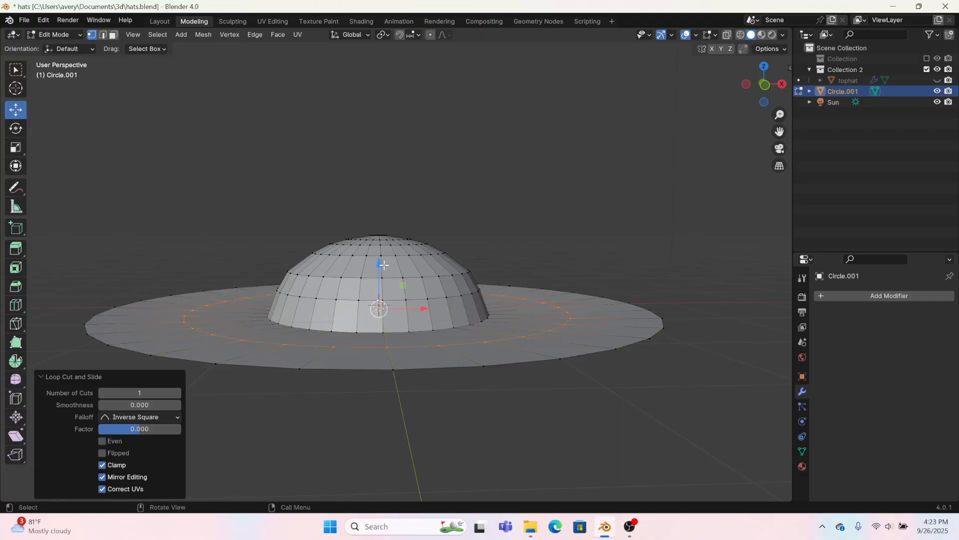
drag(383, 265, 384, 273)
middle_drag(475, 291, 768, 133)
click(765, 84)
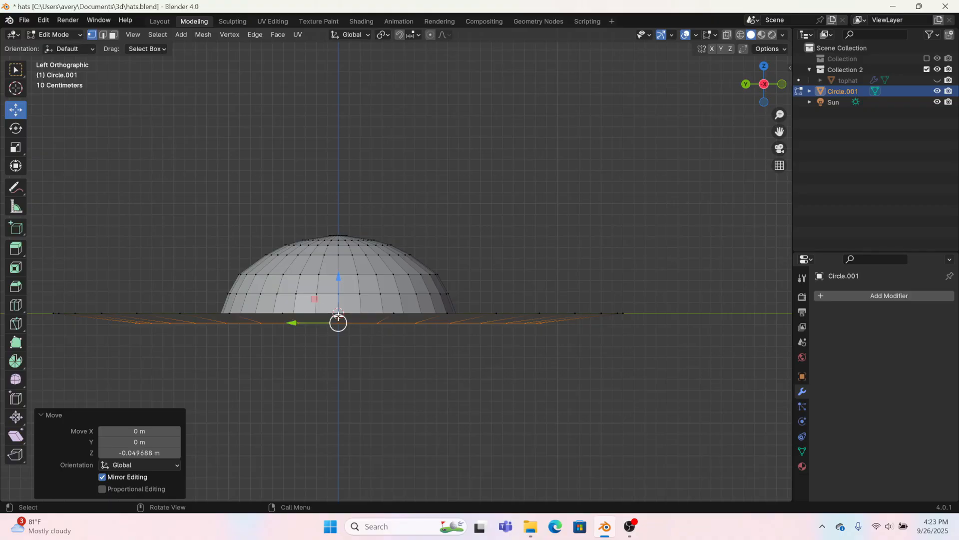
Turn on proportional editing and try to raise two brim vertices lying along the X axis
middle_drag(338, 312, 396, 375)
drag(479, 486, 391, 403)
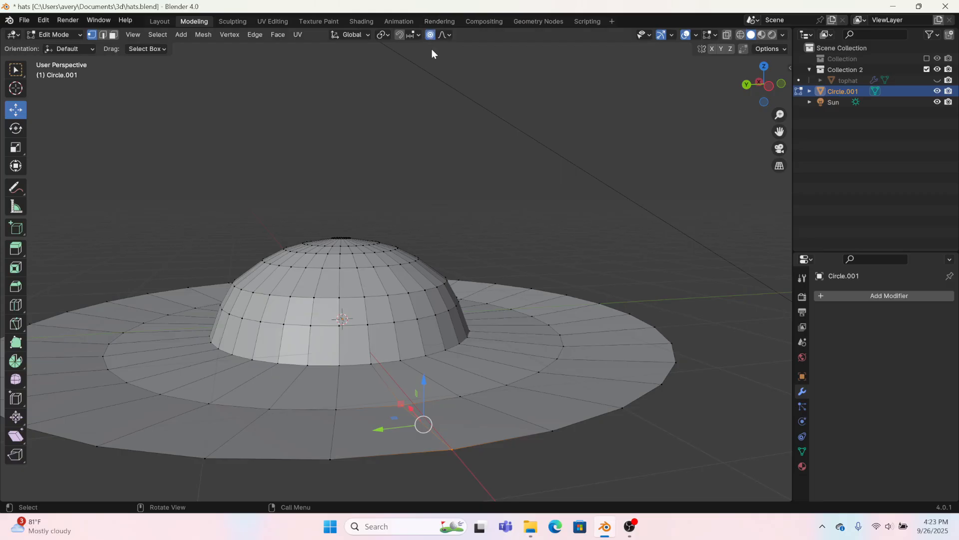
click(425, 383)
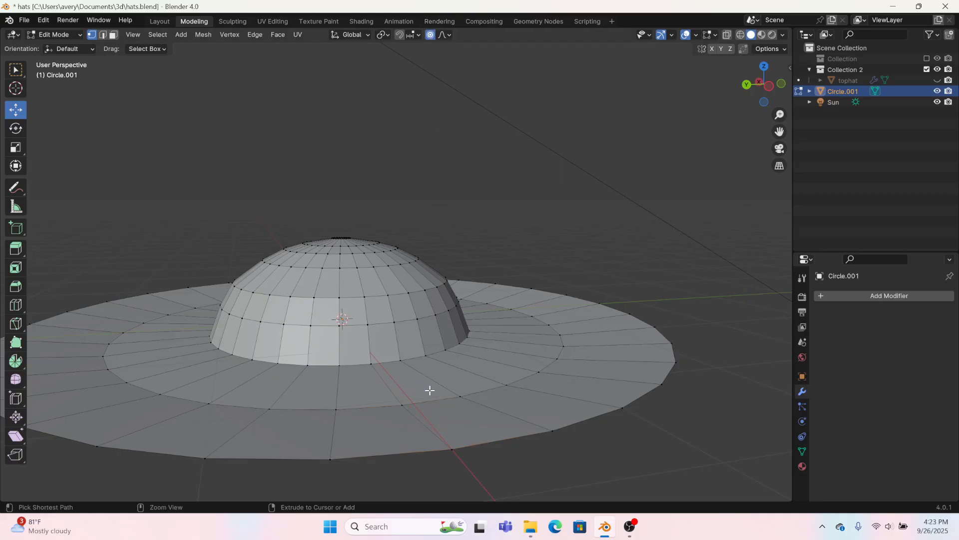
drag(423, 384, 426, 326)
scroll(423, 363, down, 15)
scroll(426, 345, down, 10)
Try to raise the crown's base edge loop about 0.054 m along Z with proportional editing, and undo it
middle_drag(429, 350, 545, 277)
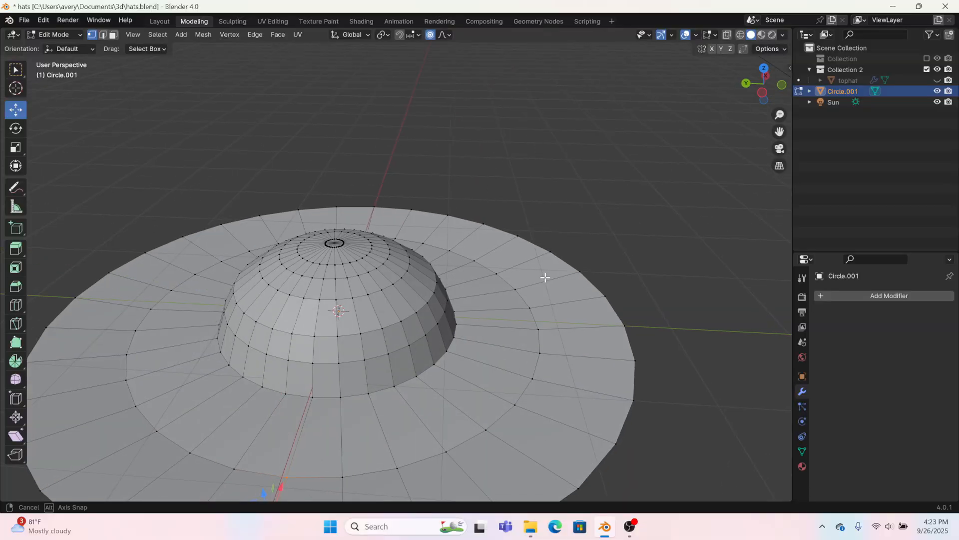
scroll(399, 354, down, 3)
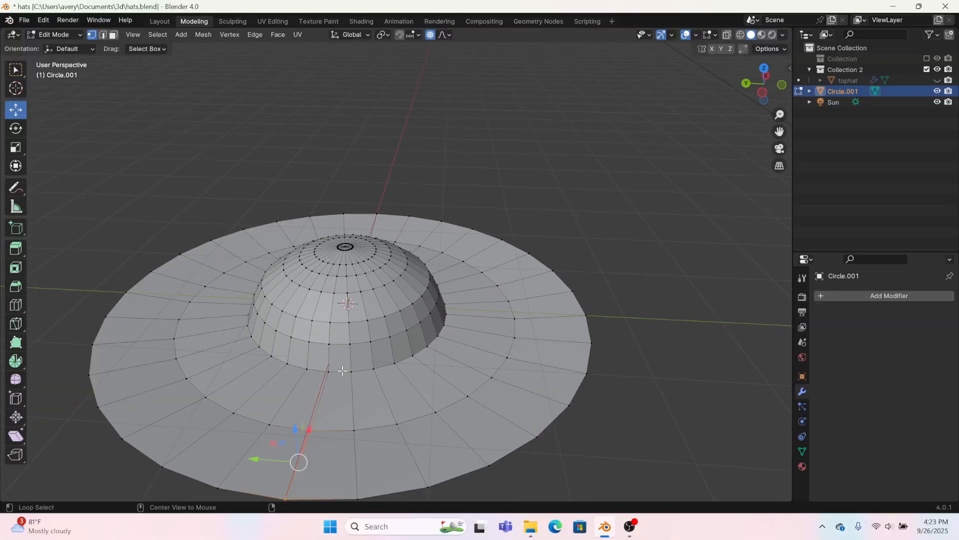
scroll(343, 375, up, 1)
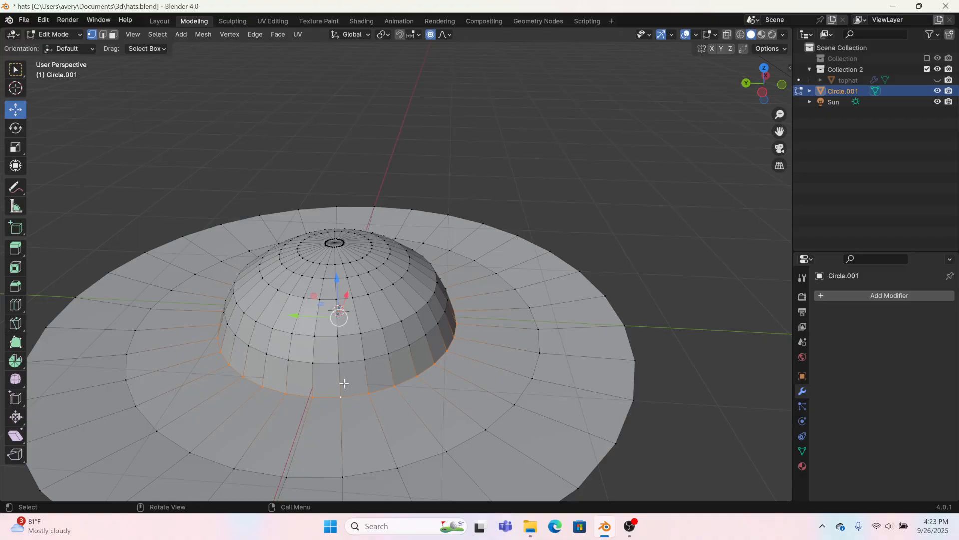
key(g)
click(343, 384)
key(ctrl+z)
click(333, 289)
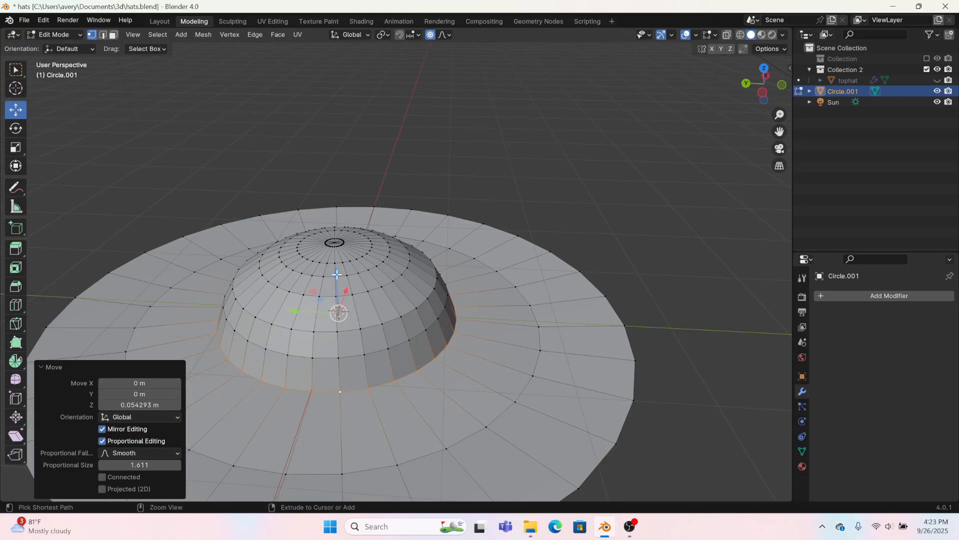
key(ctrl+z)
Try moving the crown's base loop again with proportional editing and undo the moves
key(g)
click(337, 280)
drag(340, 276, 336, 285)
key(ctrl+z)
key(ctrl+z)
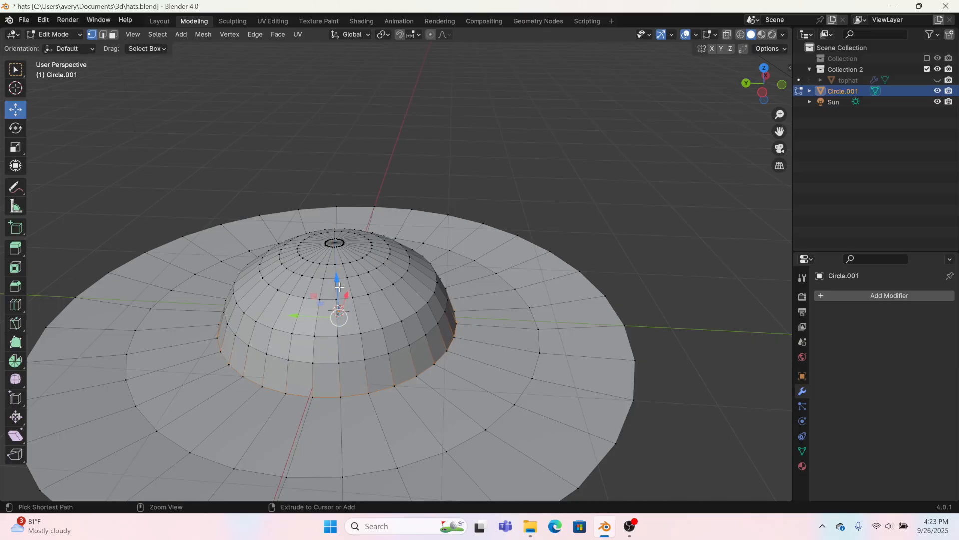
Toggle proportional editing off and on, and look through its falloff options
scroll(362, 432, up, 2)
shift+middle_drag(437, 413, 512, 201)
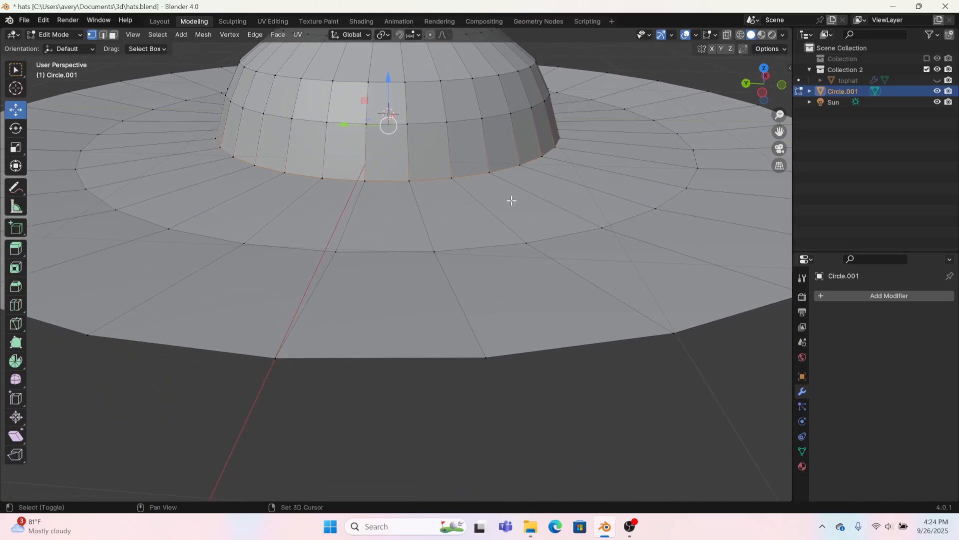
click(442, 34)
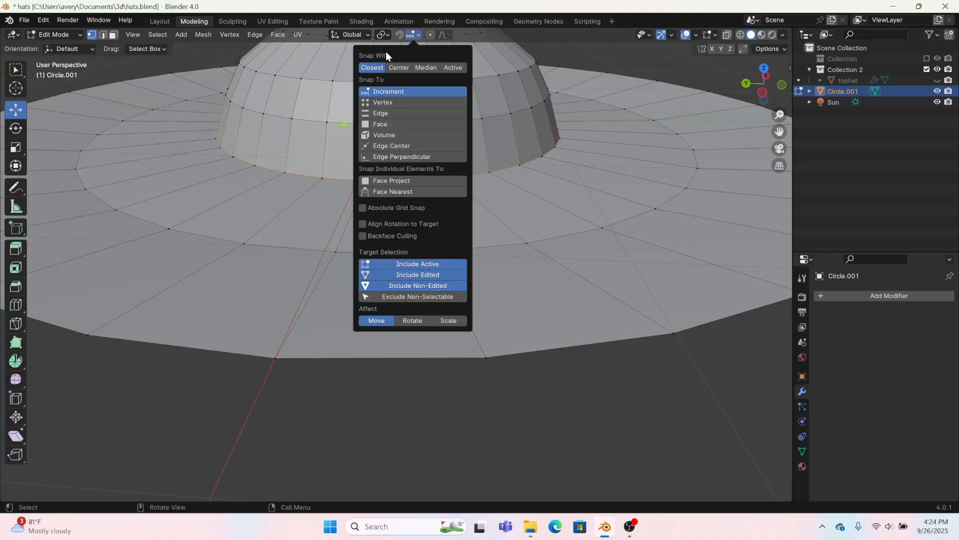
click(431, 34)
click(443, 34)
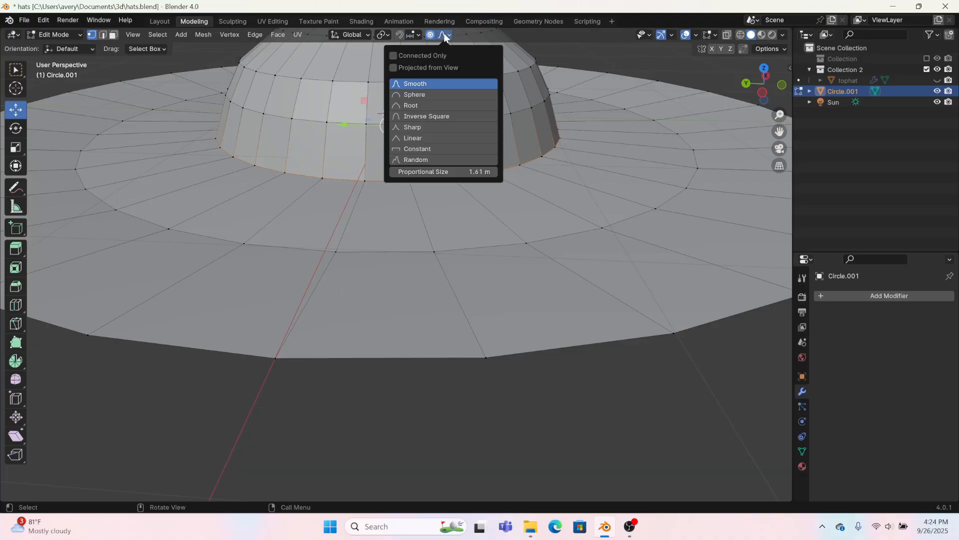
scroll(343, 114, down, 2)
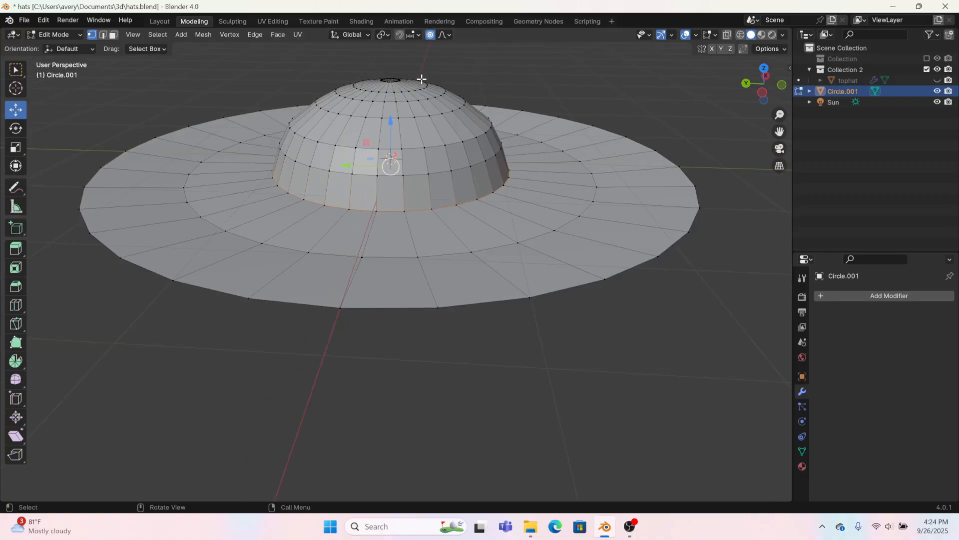
middle_drag(423, 138, 382, 149)
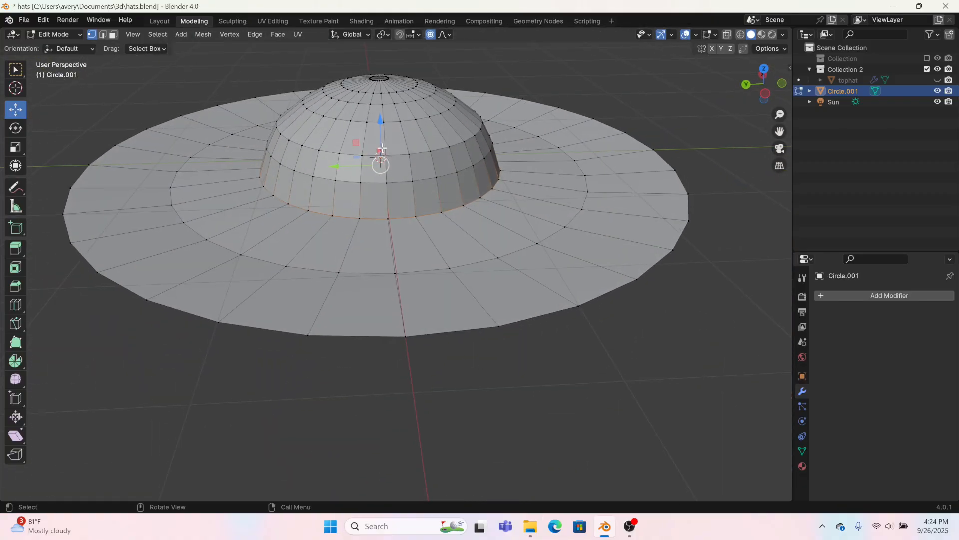
Try to raise the brim's outer vertex on the X axis along Z with proportional editing, and undo the move
alt+click(403, 336)
click(404, 337)
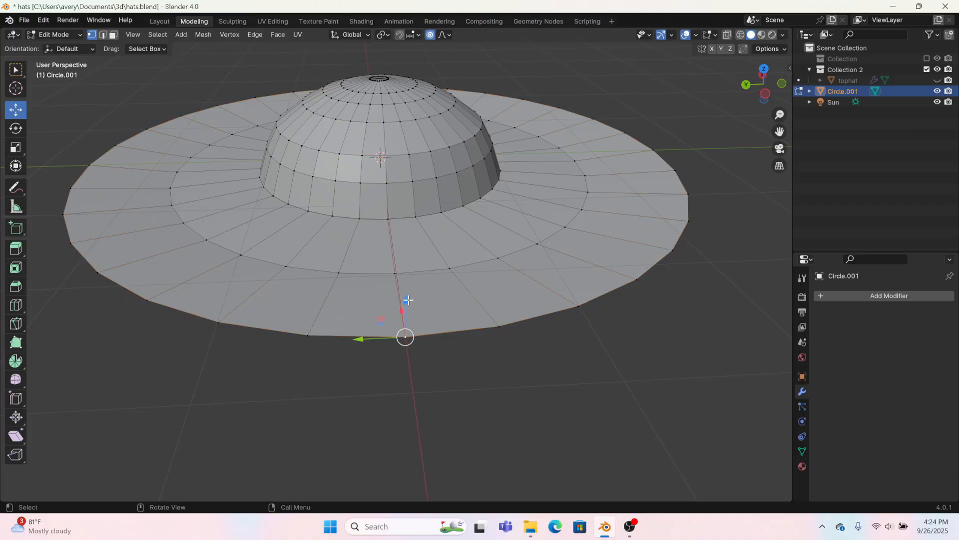
drag(405, 300, 400, 226)
key(ctrl+z)
Limit proportional editing to connected geometry and raise the brim's outer X-axis vertex about 0.415 m along Z with a proportional size of about 2.853
click(443, 36)
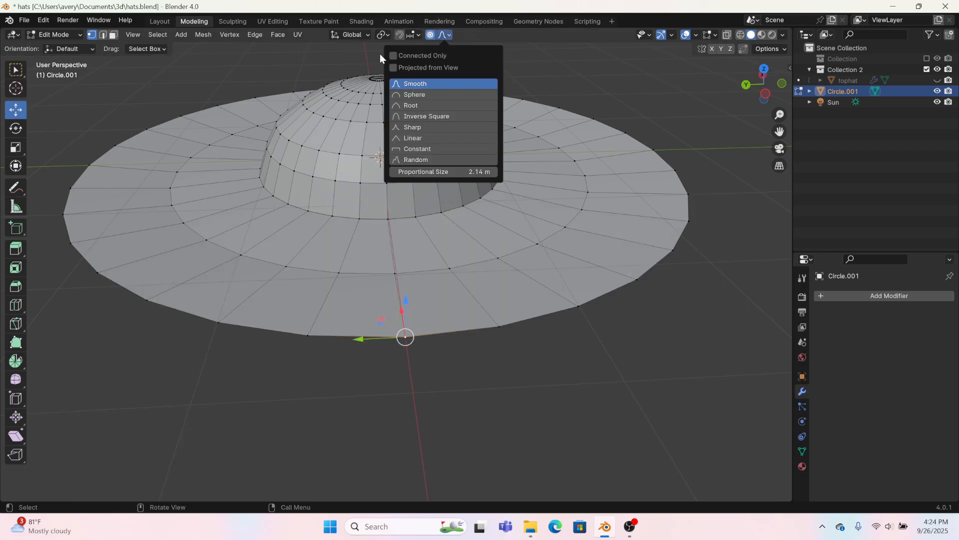
drag(399, 301, 382, 220)
middle_drag(364, 268, 388, 263)
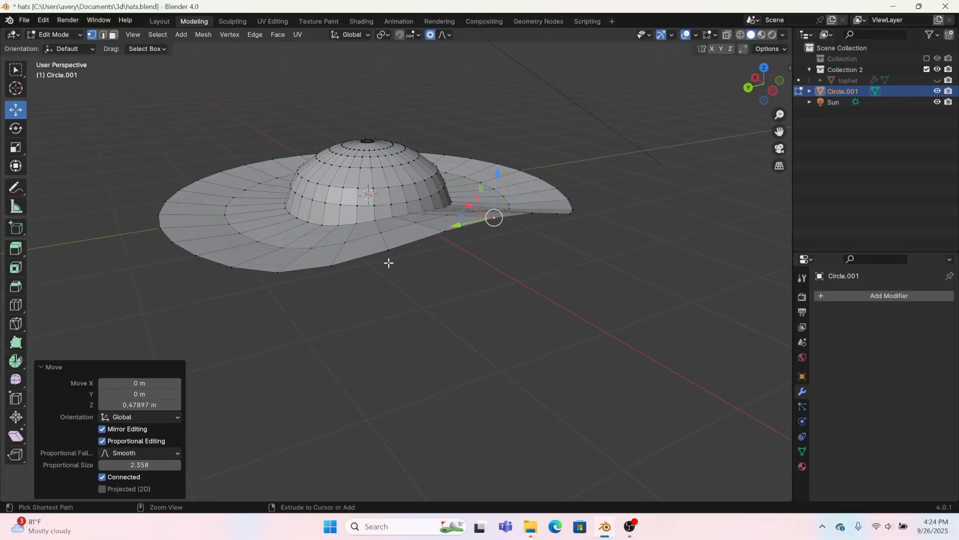
key(ctrl+z)
scroll(480, 198, up, 2)
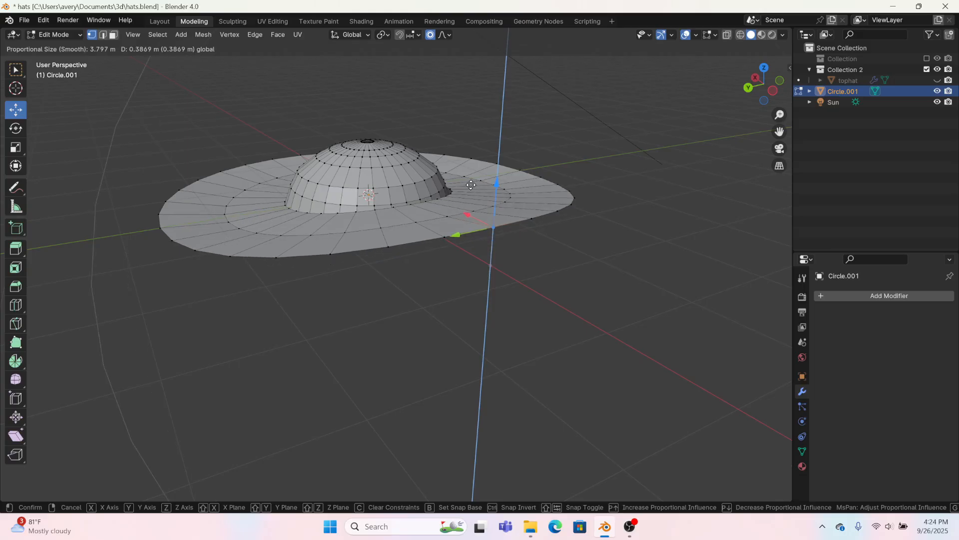
click(445, 192)
Raise the outer brim vertex at the opposite end of the X axis along Z to match the curved-up side
middle_drag(444, 192, 525, 191)
middle_drag(403, 279, 431, 388)
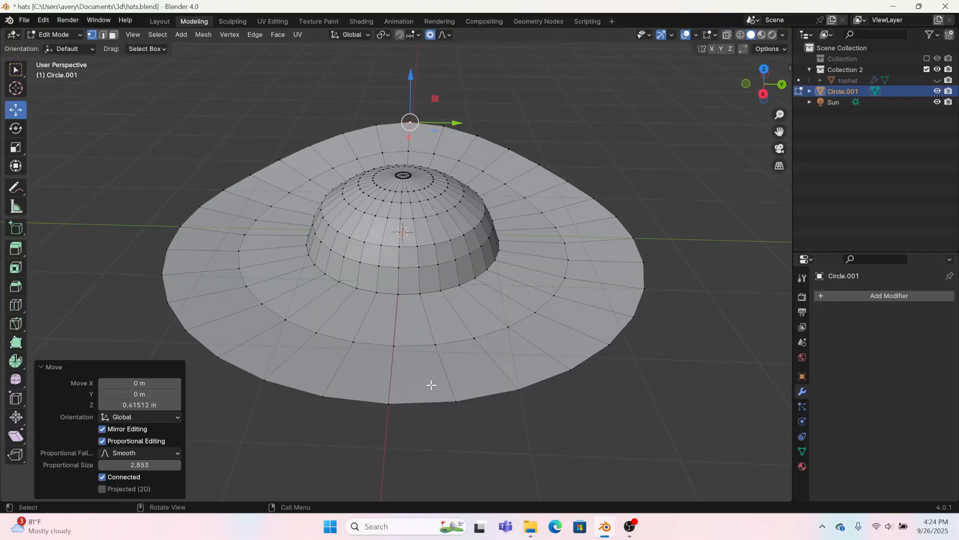
click(388, 400)
drag(389, 382, 386, 340)
middle_drag(386, 340, 170, 225)
drag(129, 139, 127, 124)
middle_drag(127, 124, 343, 331)
Lower the outer brim vertices at the two Y-axis ends about 0.167 m along Z with proportional editing
click(352, 314)
middle_drag(269, 314, 505, 306)
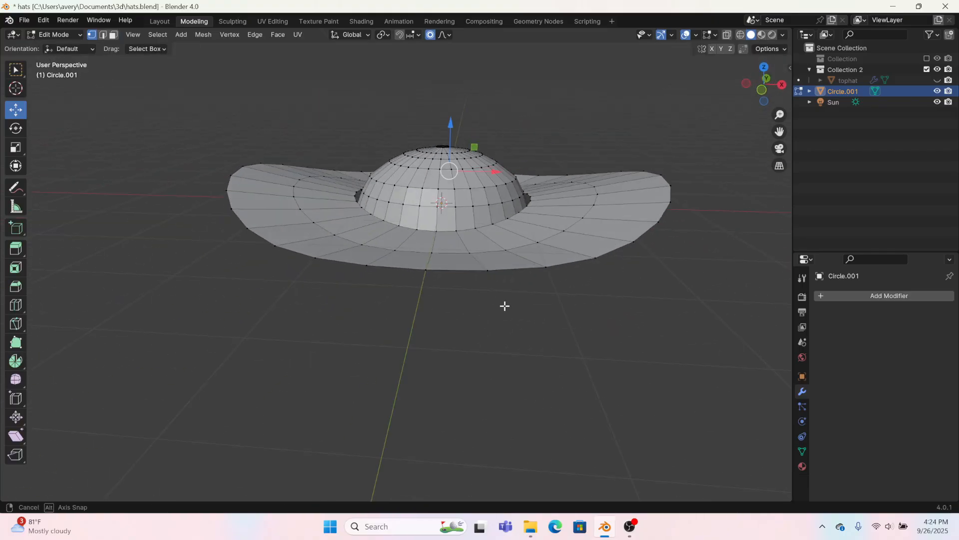
drag(443, 159, 405, 178)
Raise the crown's base vertex on one X-axis side about 0.197 m along Z with a proportional size of about 1.331
scroll(406, 216, up, 4)
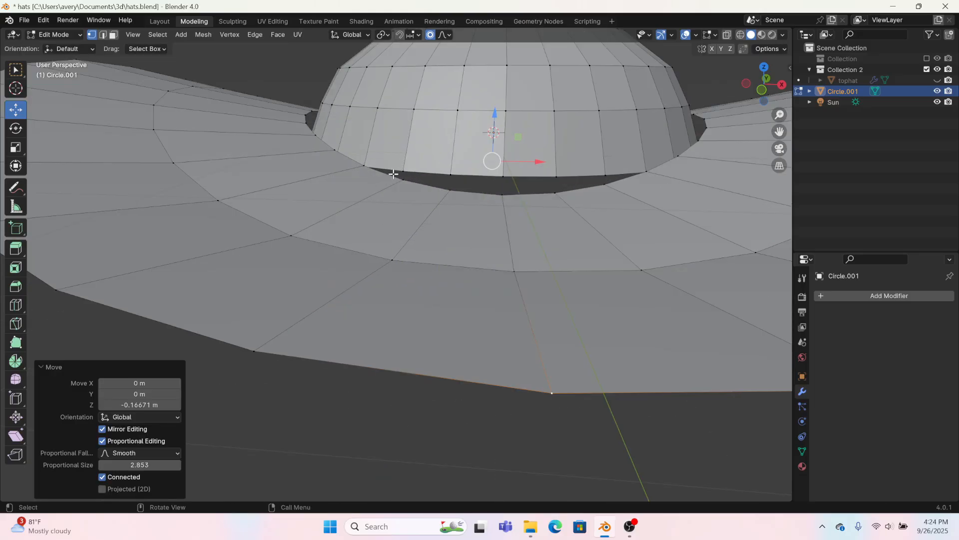
middle_drag(394, 173, 313, 247)
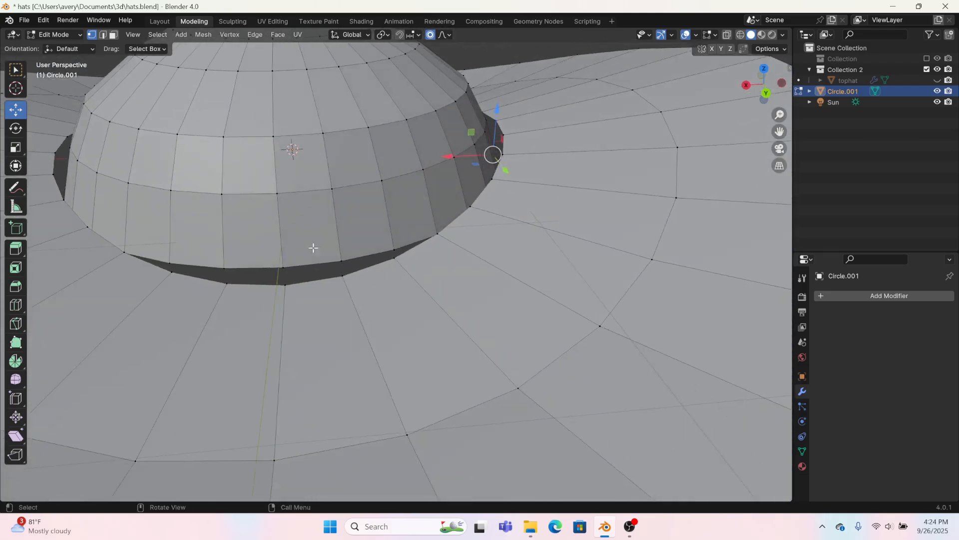
shift+click(283, 263)
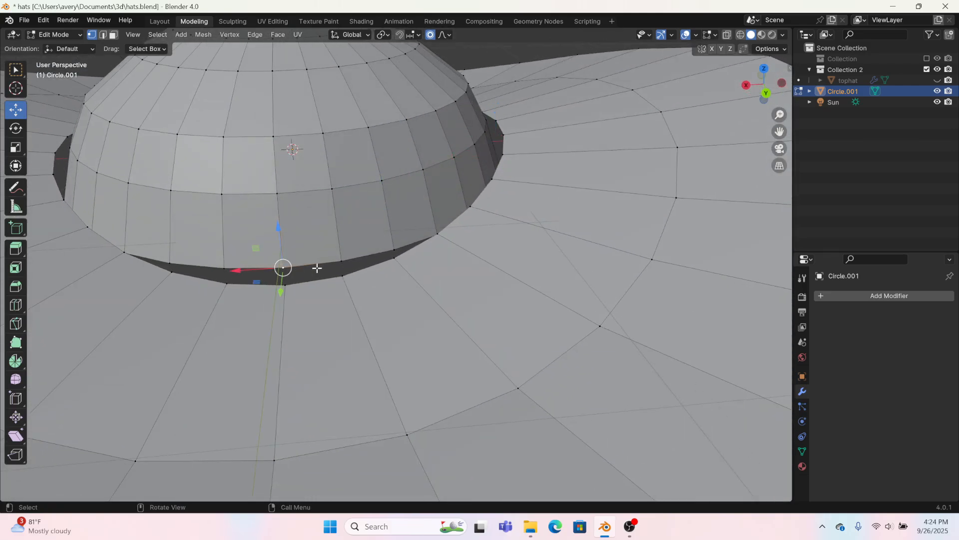
middle_drag(317, 268, 401, 178)
key(g)
key(z)
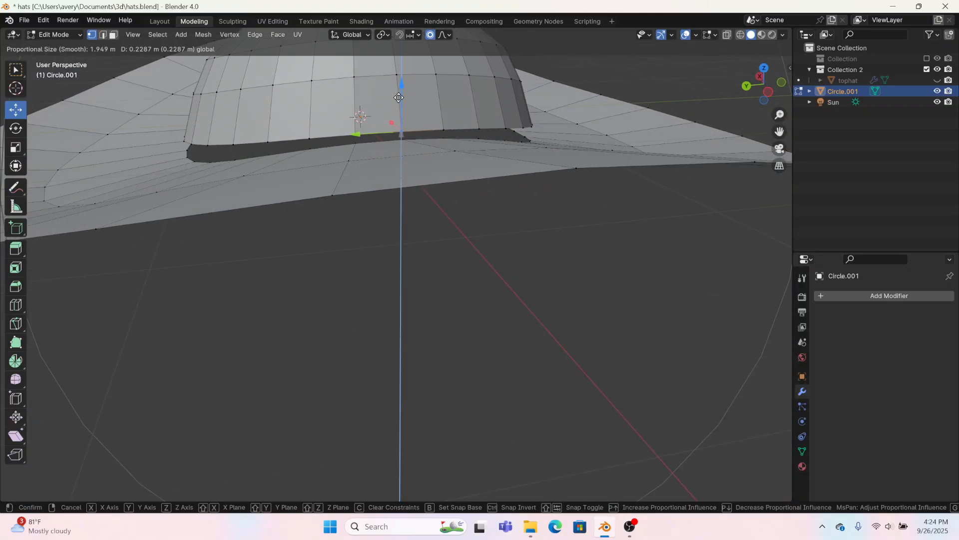
scroll(398, 100, up, 4)
click(392, 104)
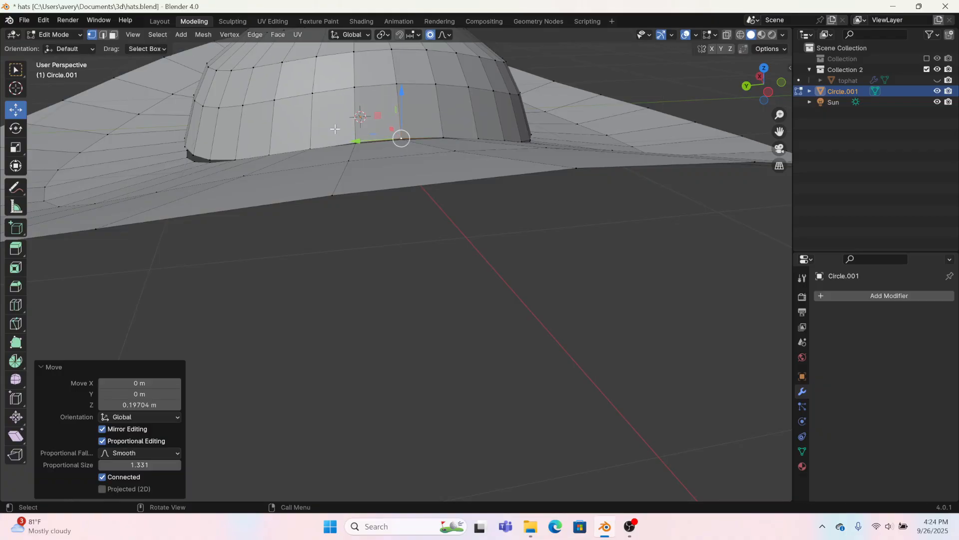
Raise the crown's base vertex on the opposite X-axis side about 0.19 m along Z to follow the brim
middle_drag(401, 135, 579, 118)
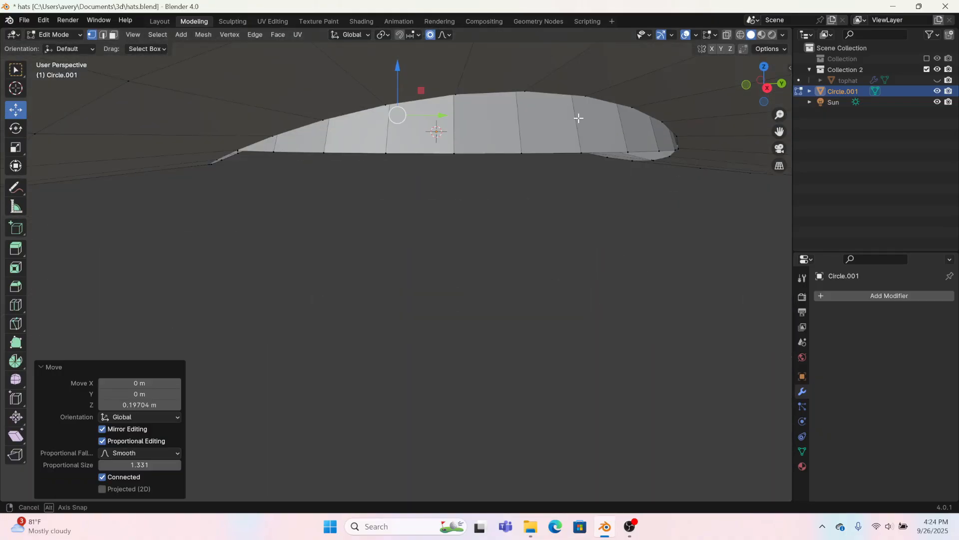
click(520, 158)
middle_drag(520, 158, 404, 206)
scroll(401, 220, down, 4)
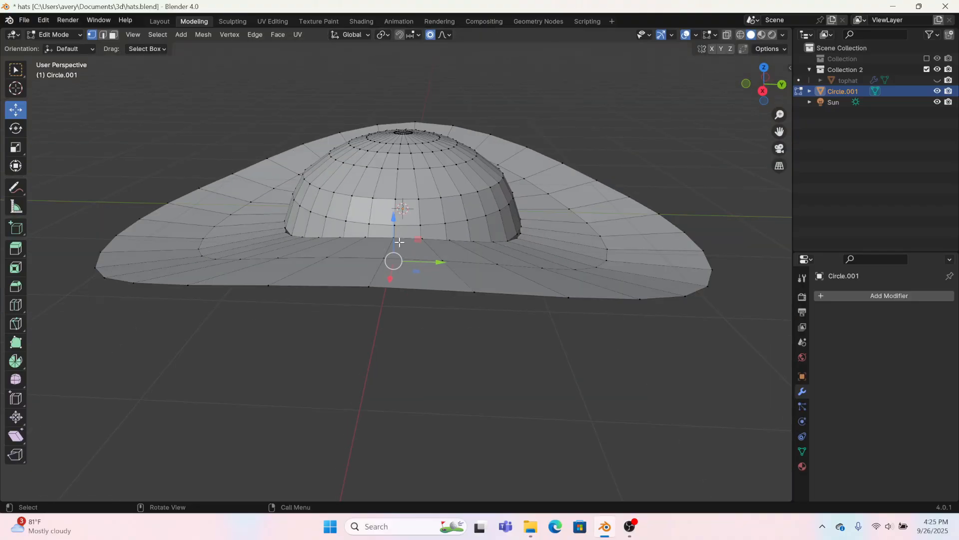
key(g)
key(z)
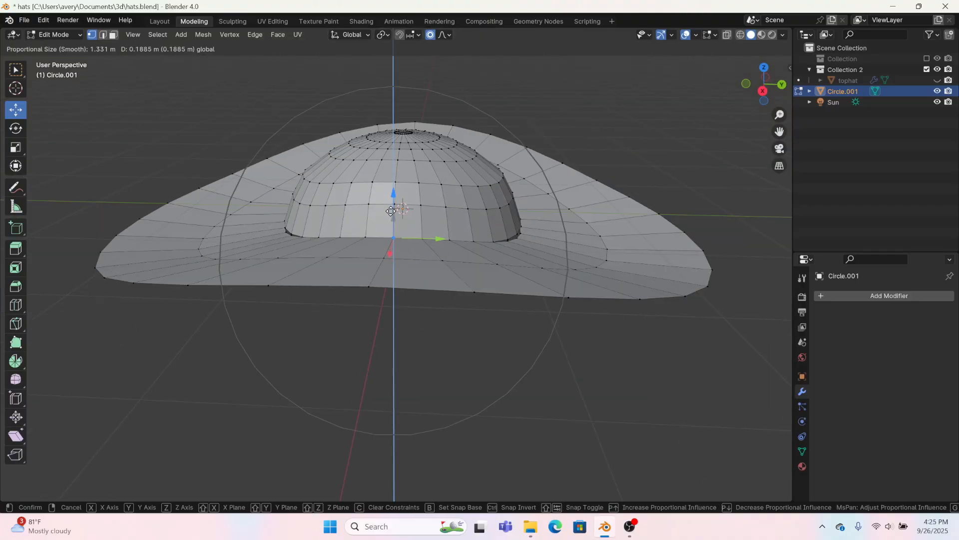
drag(391, 211, 391, 210)
Lower the crown's two base vertices on the Y axis along Z, one about 0.057 m and the other about 0.048 m
middle_drag(435, 197, 354, 226)
scroll(353, 245, up, 3)
click(346, 251)
drag(342, 221, 341, 230)
middle_drag(155, 182, 364, 204)
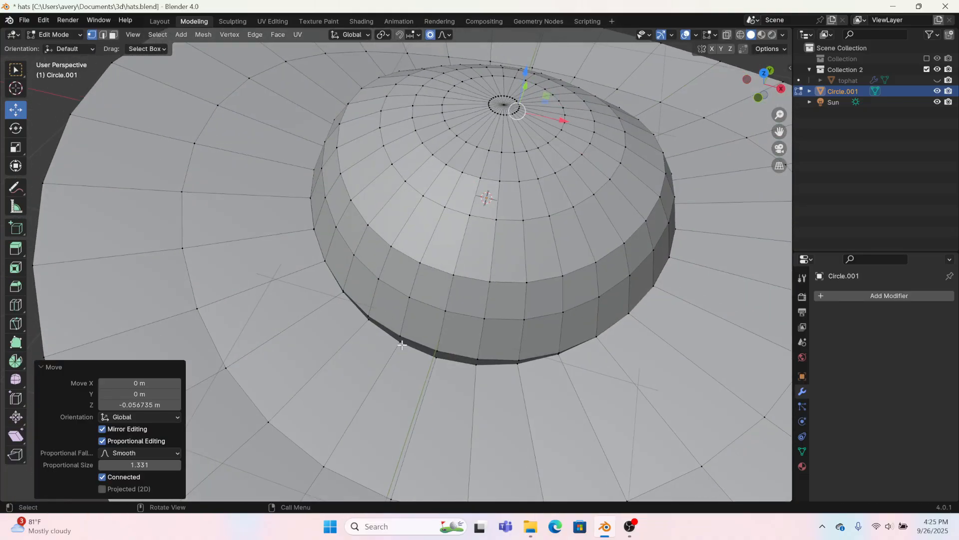
click(436, 356)
middle_drag(437, 352, 476, 227)
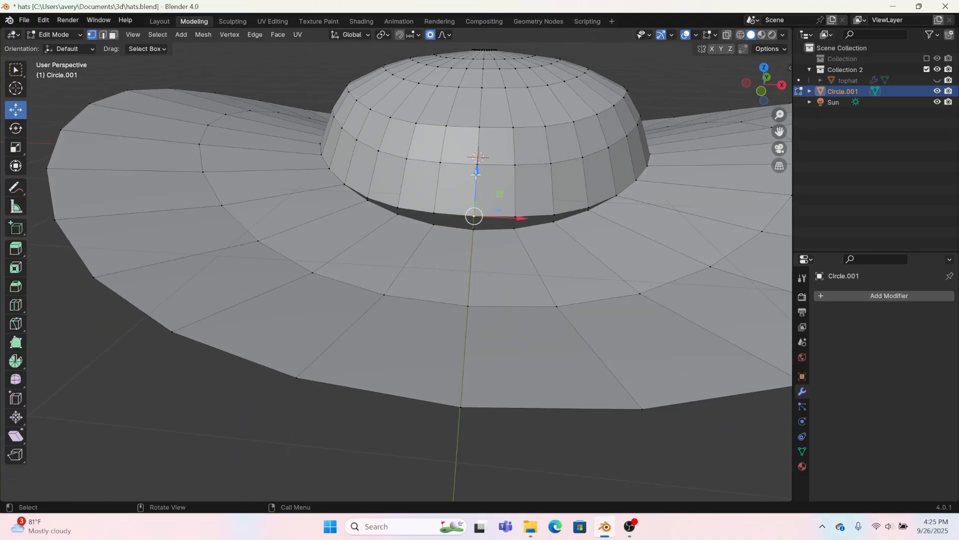
drag(475, 173, 478, 215)
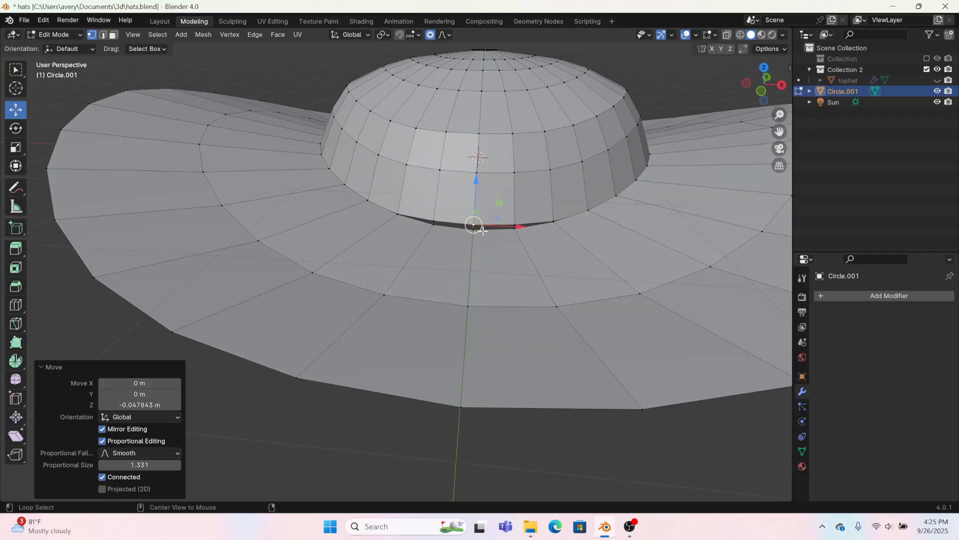
Scale the brim's inner edge loop up to about 1.178 with proportional editing to widen the gap around the crown
alt+click(483, 231)
middle_drag(617, 238, 588, 280)
key(s)
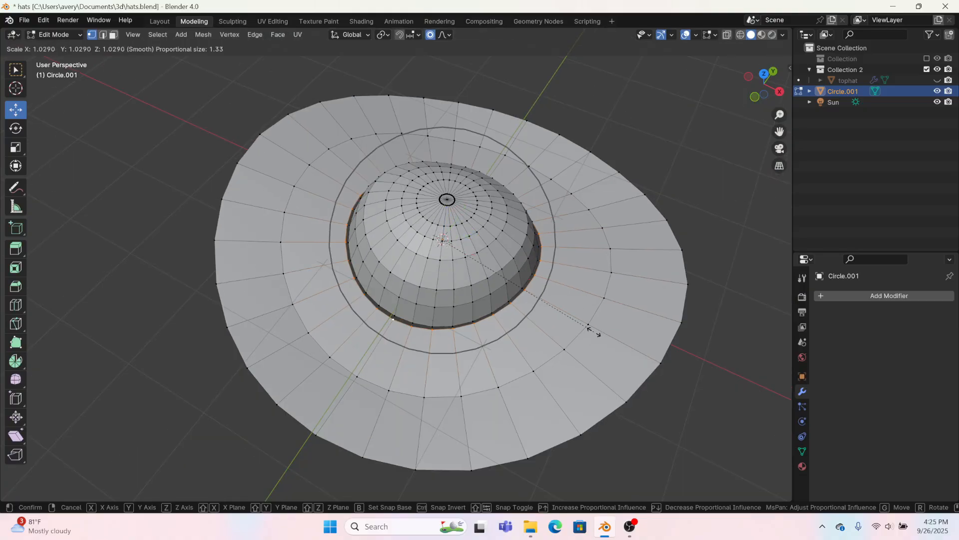
click(619, 339)
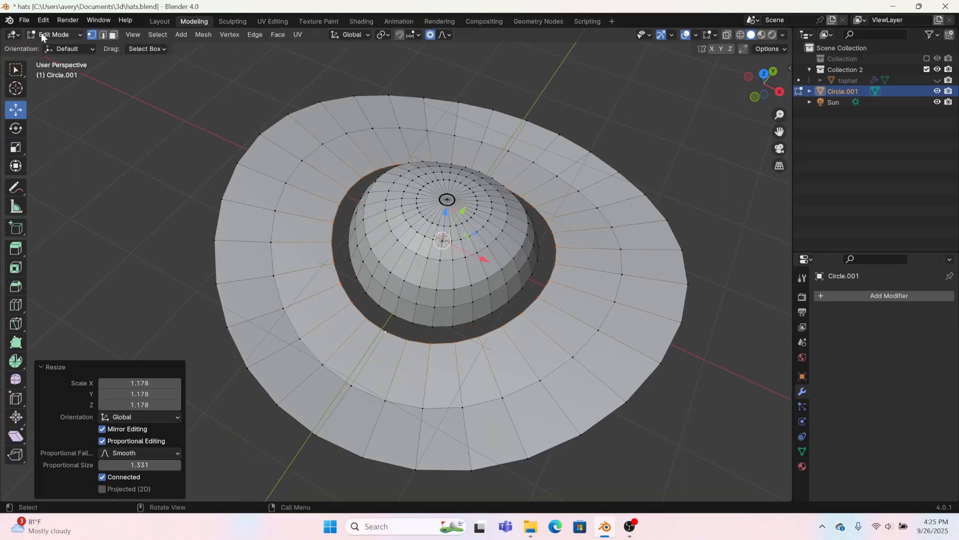
Select the crown's base edge loop together with the brim's inner loop in edge mode and bridge the two loops
click(103, 35)
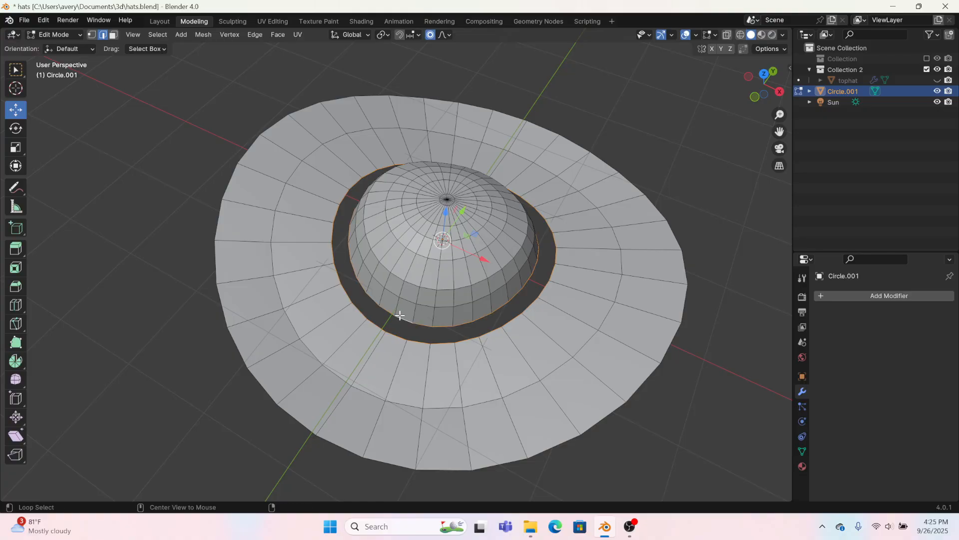
key(ctrl+e)
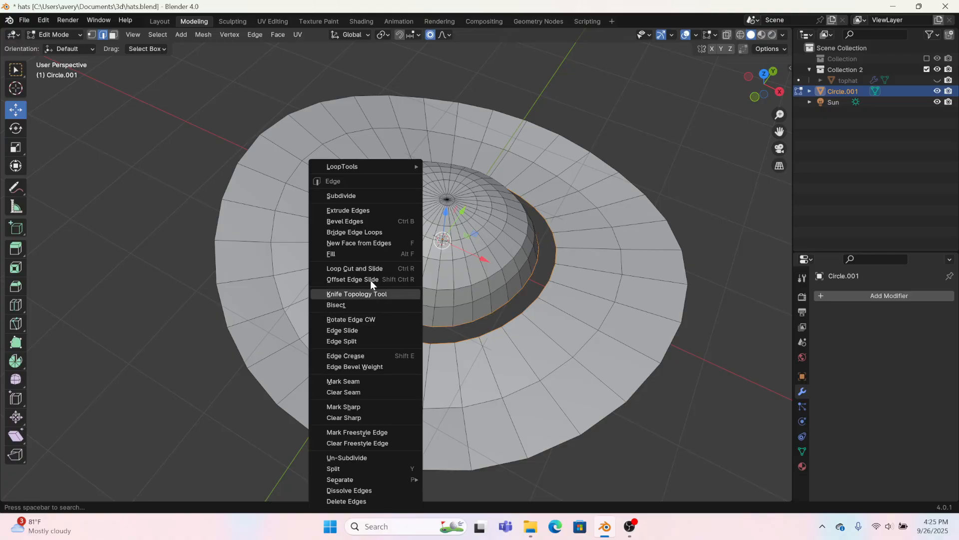
click(355, 232)
click(163, 315)
middle_drag(163, 315, 208, 250)
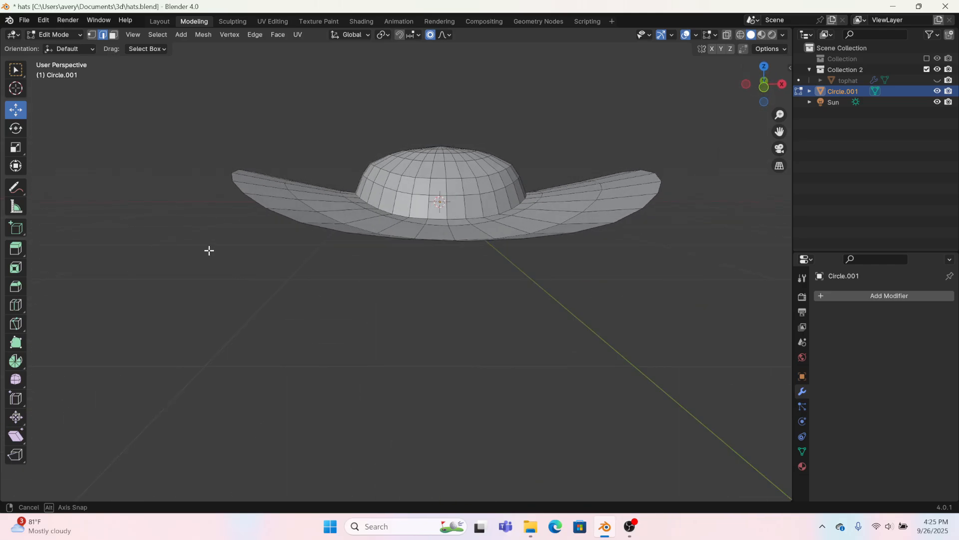
Turn off proportional editing and scale the horizontal edge loop around the crown's upper part
scroll(550, 245, up, 2)
middle_drag(513, 218, 276, 203)
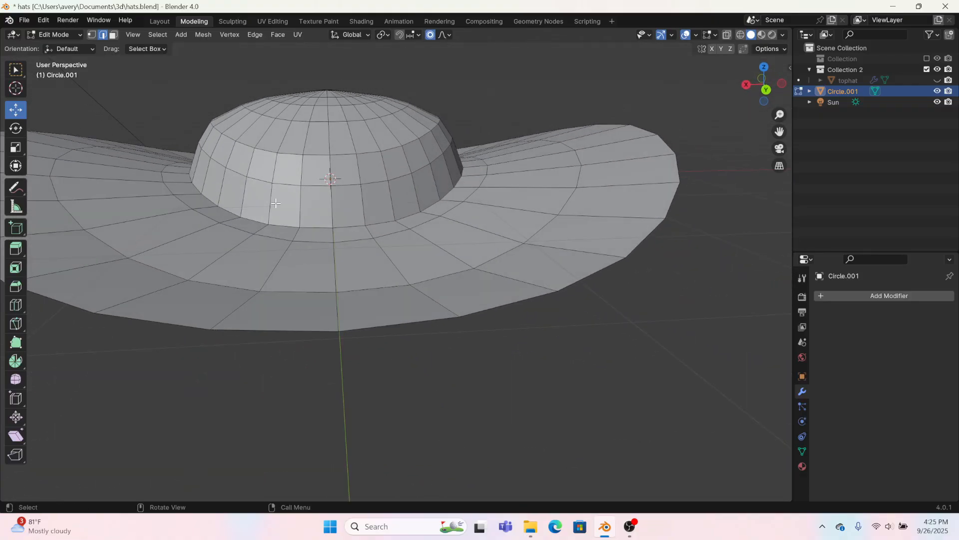
alt+click(263, 150)
key(s)
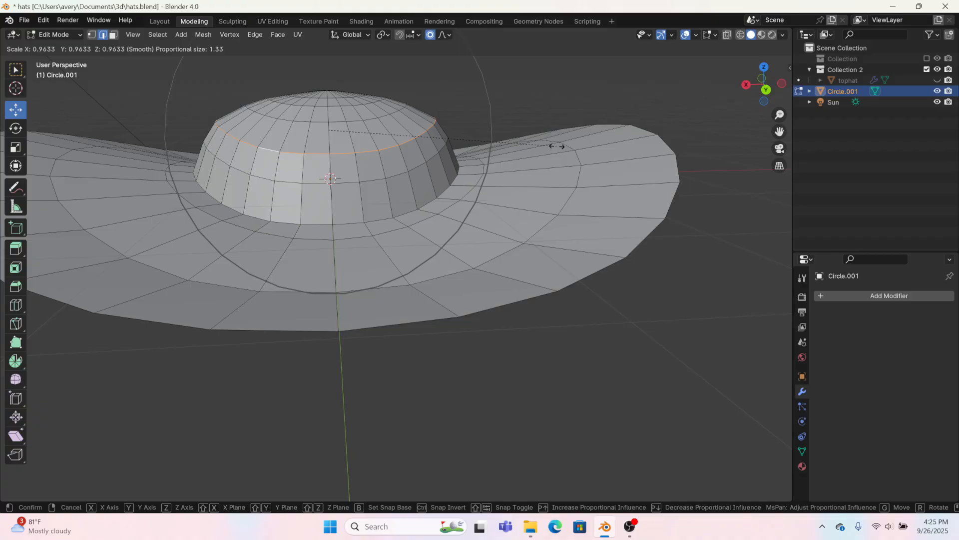
key(Escape)
key(s)
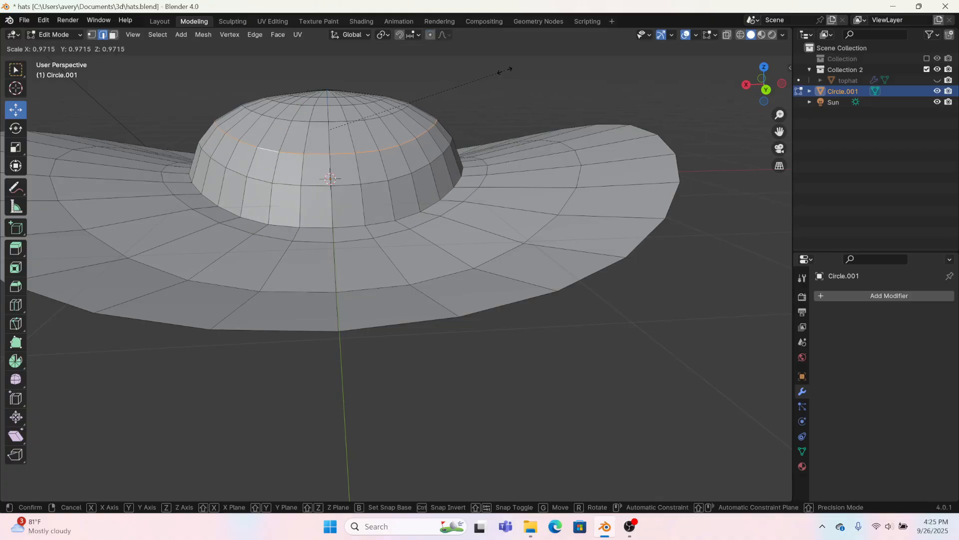
Scale the selected edge loop of the hat's crown to about 0.972 and shade the hat smooth
click(505, 70)
middle_drag(506, 70, 160, 233)
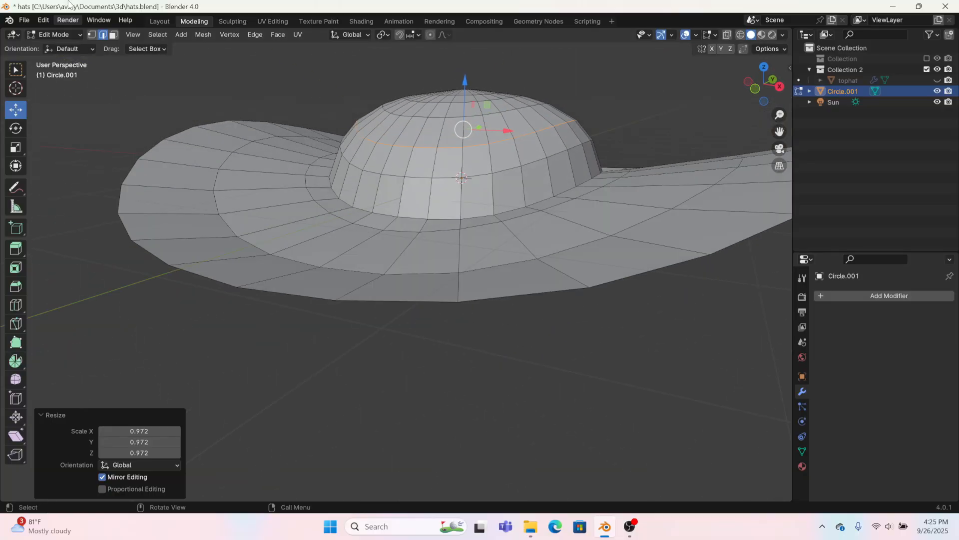
click(155, 20)
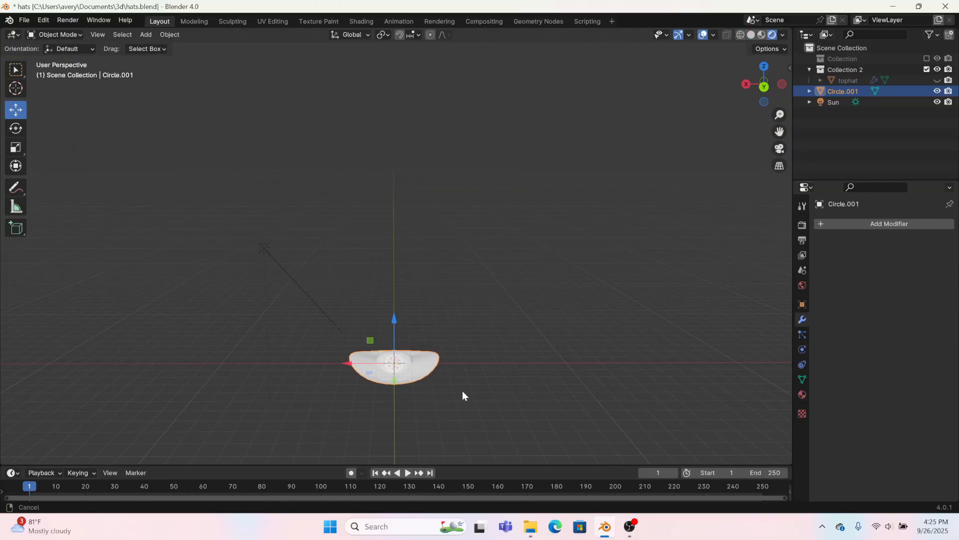
shift+middle_drag(463, 392, 535, 278)
right_click(379, 232)
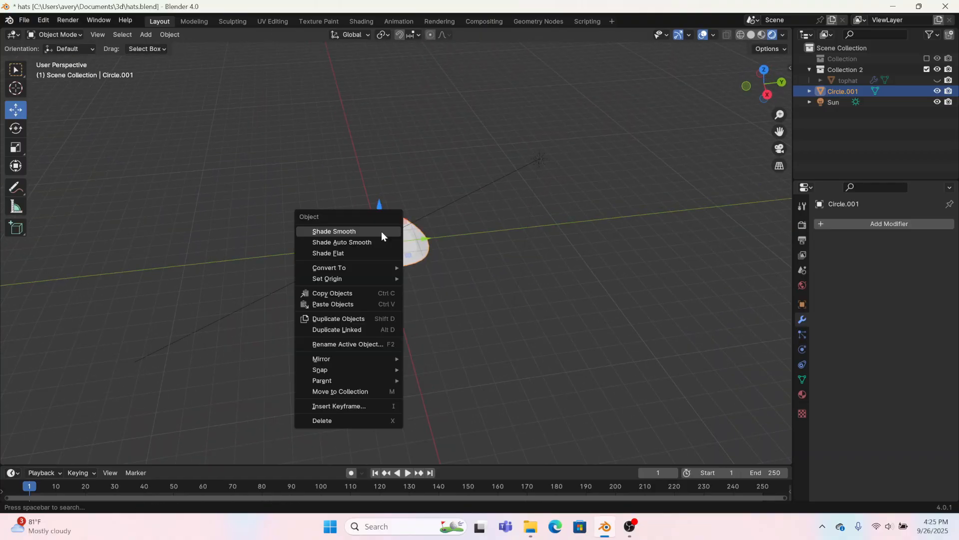
click(376, 231)
middle_drag(451, 279, 385, 311)
scroll(385, 311, up, 3)
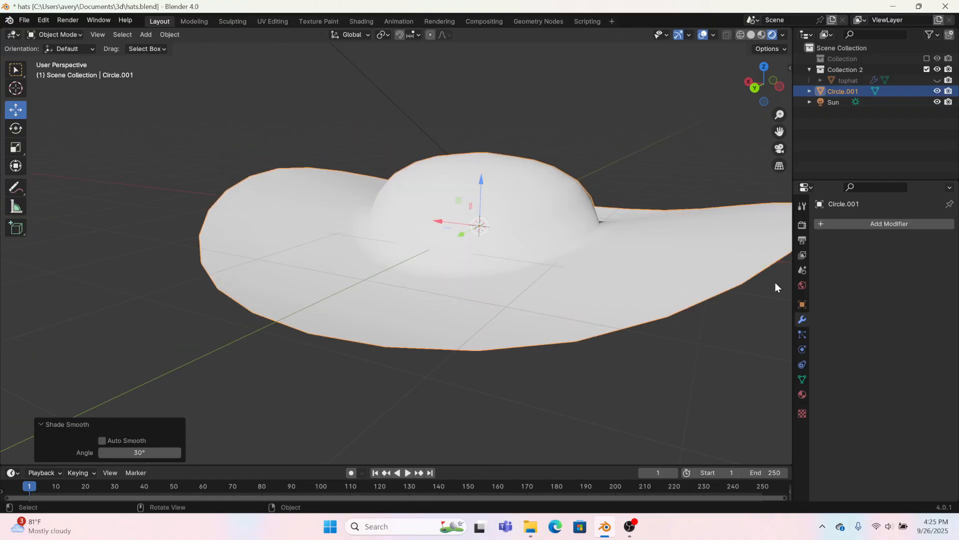
Add a Subdivision Surface modifier to the hat
click(892, 225)
mouse_move(832, 224)
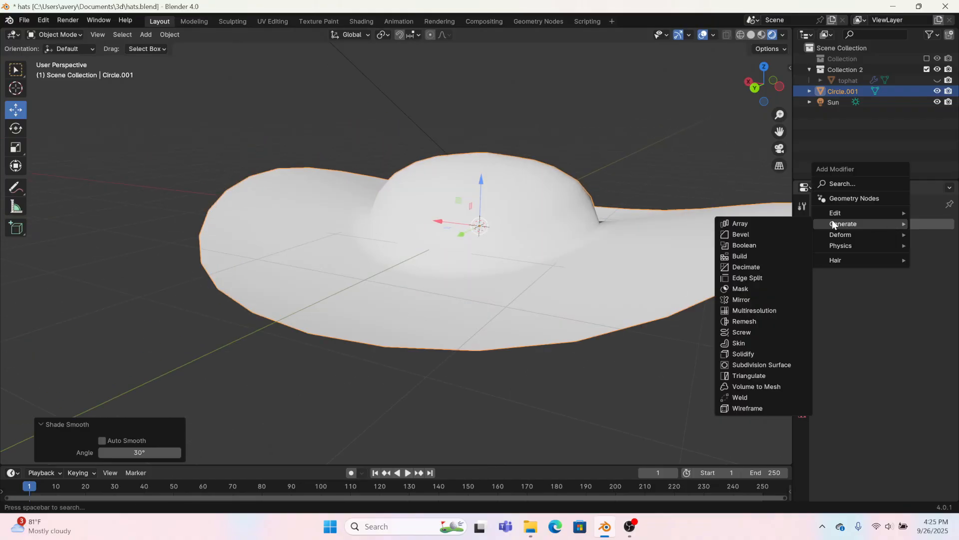
click(766, 364)
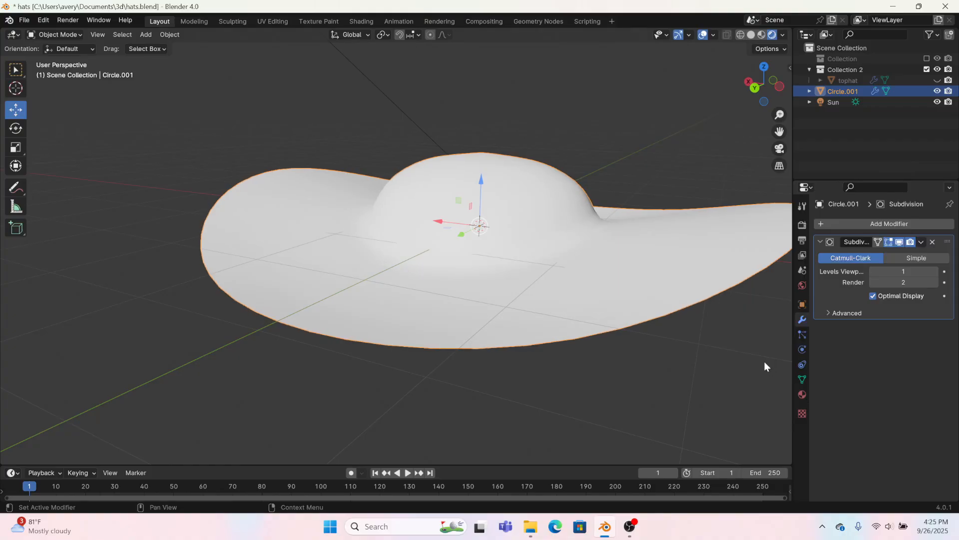
middle_drag(765, 361, 195, 29)
Enter mesh editing on the hat and show the Subdivision modifier's result on the edit cage
click(189, 21)
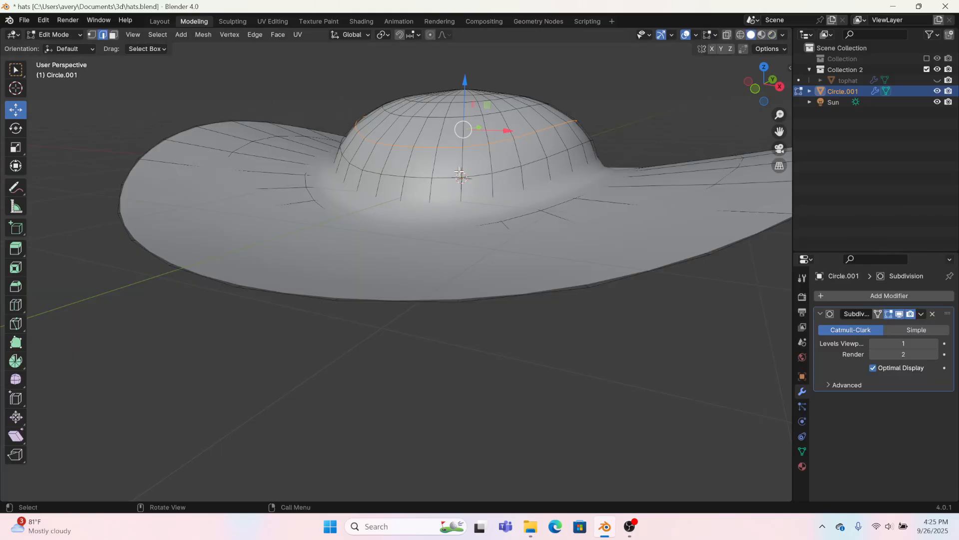
scroll(529, 207, up, 2)
middle_drag(533, 210, 560, 279)
click(880, 316)
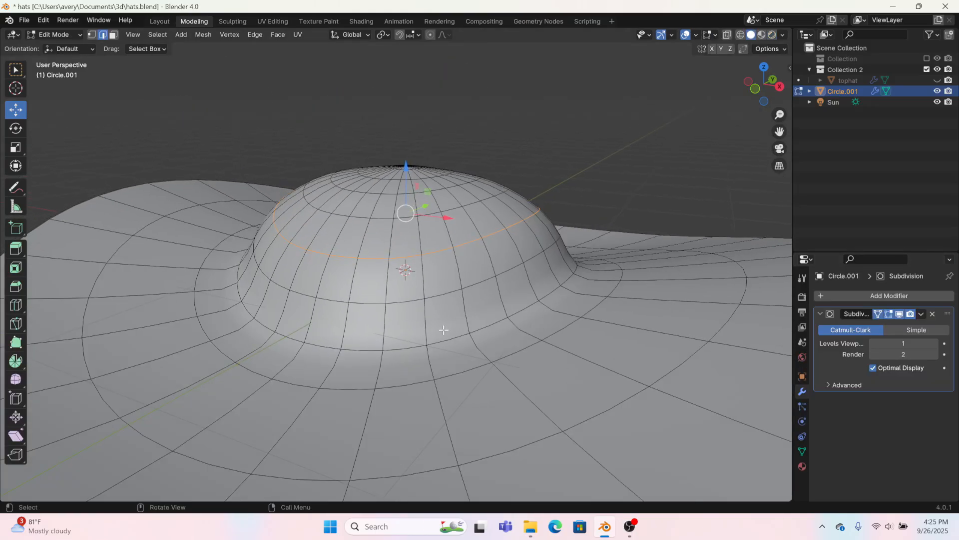
Try a two-segment bevel about 0.022 m wide on the edge loop where the crown meets the brim
alt+click(484, 327)
key(b)
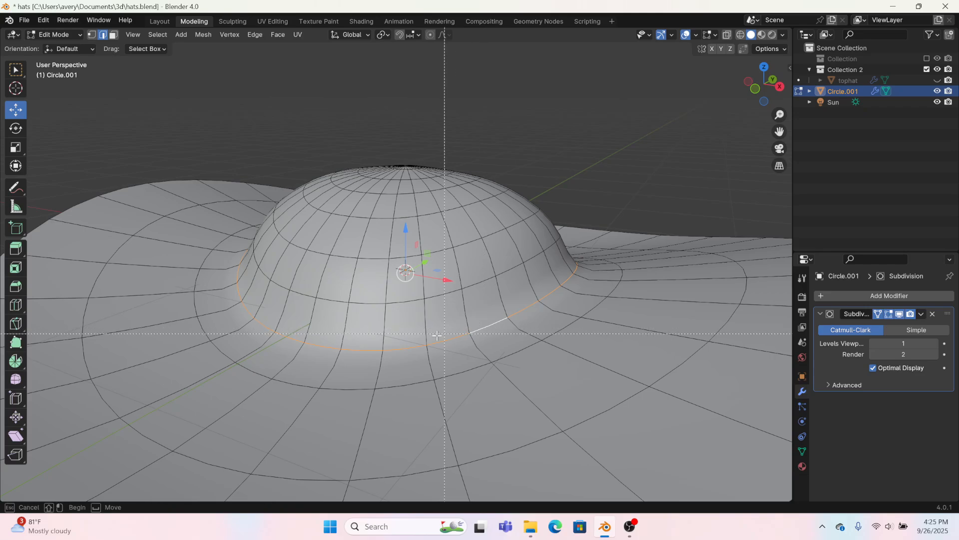
key(Escape)
click(16, 285)
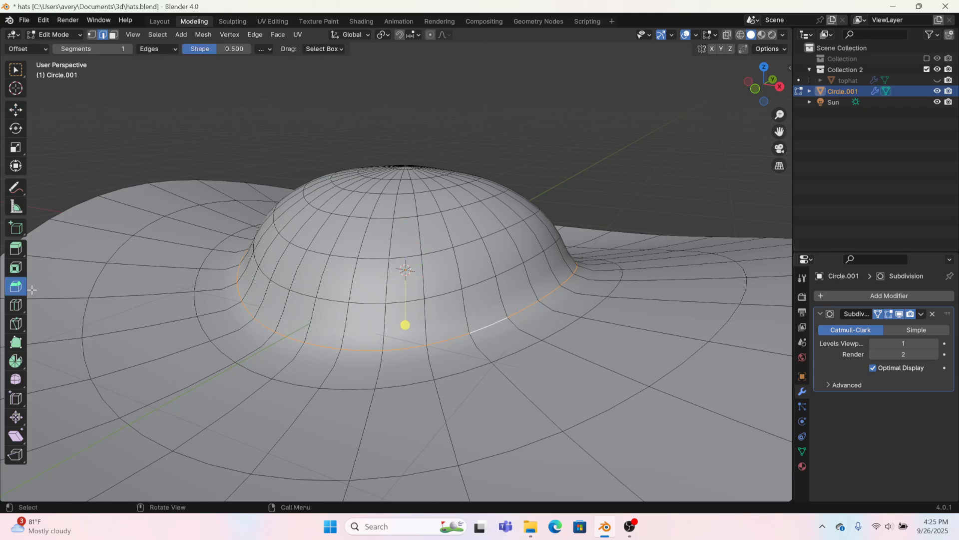
drag(405, 327, 410, 335)
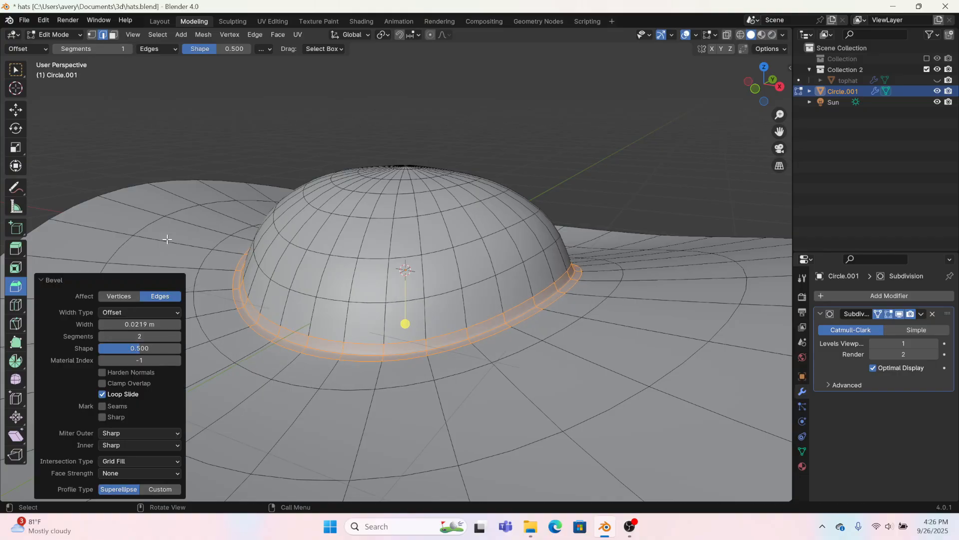
click(144, 158)
mouse_move(143, 158)
middle_down()
mouse_move(263, 148)
mouse_move(332, 160)
mouse_move(157, 165)
middle_up()
click(162, 21)
middle_drag(240, 102, 260, 75)
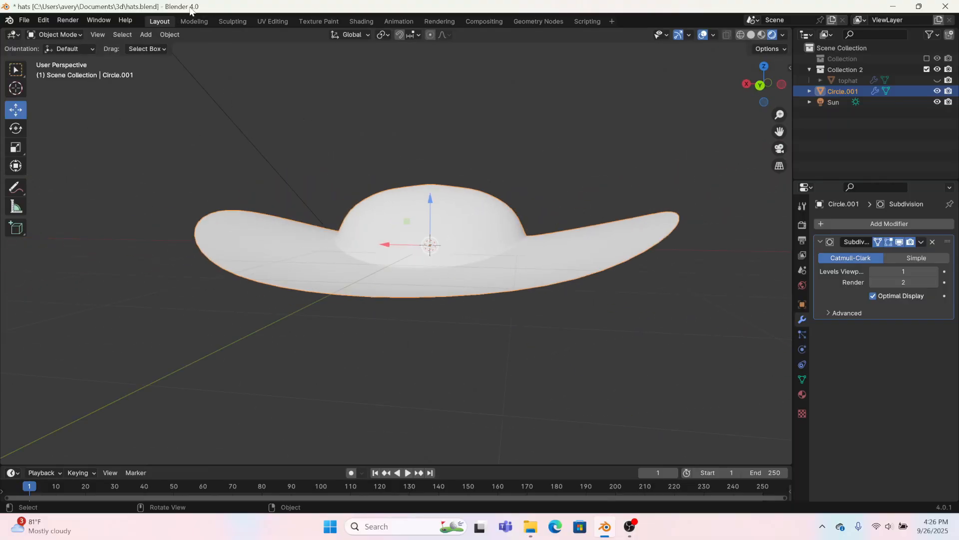
Undo the bevel at the crown's base along with the modifier's on-cage display
click(194, 21)
key(ctrl+z)
key(ctrl+z)
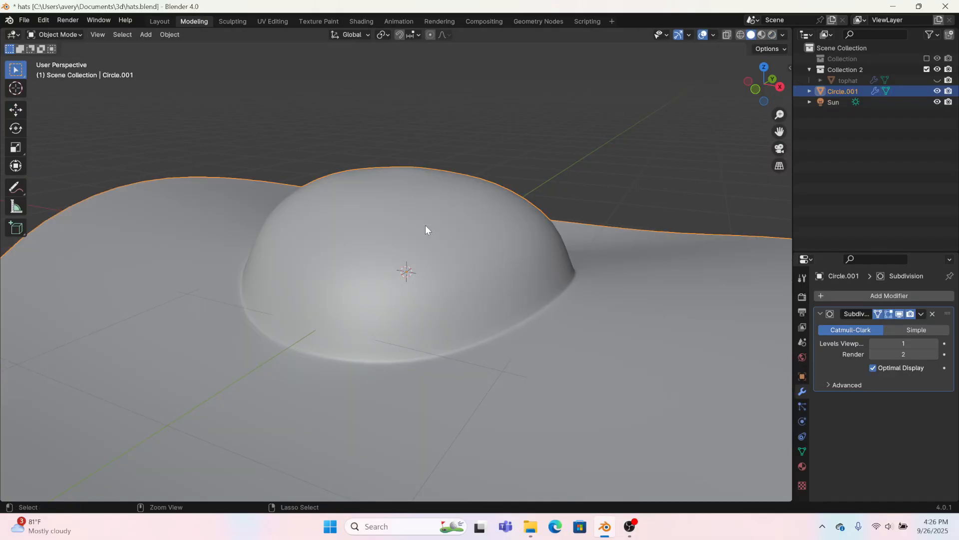
key(ctrl+z)
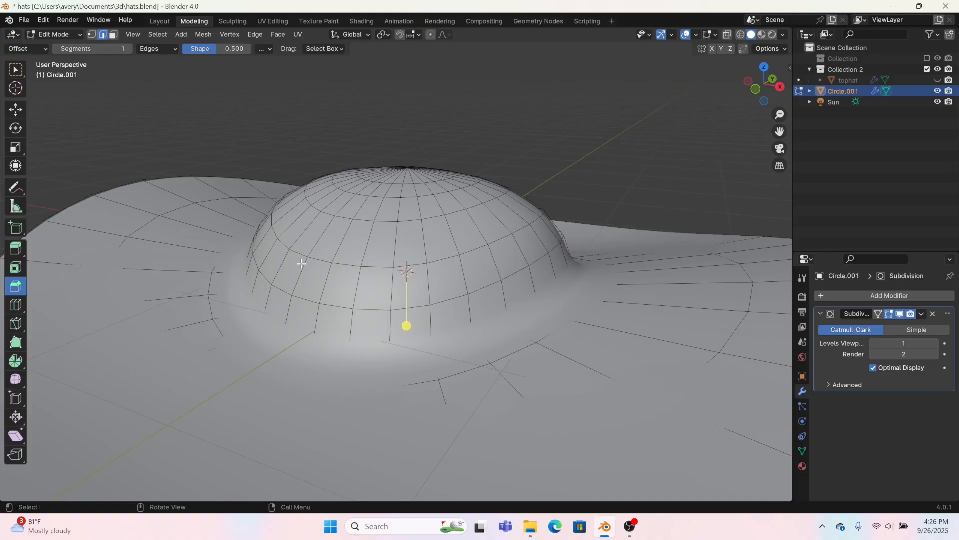
Bevel the edge loop at the crown's base with a single narrow segment
drag(405, 327, 409, 334)
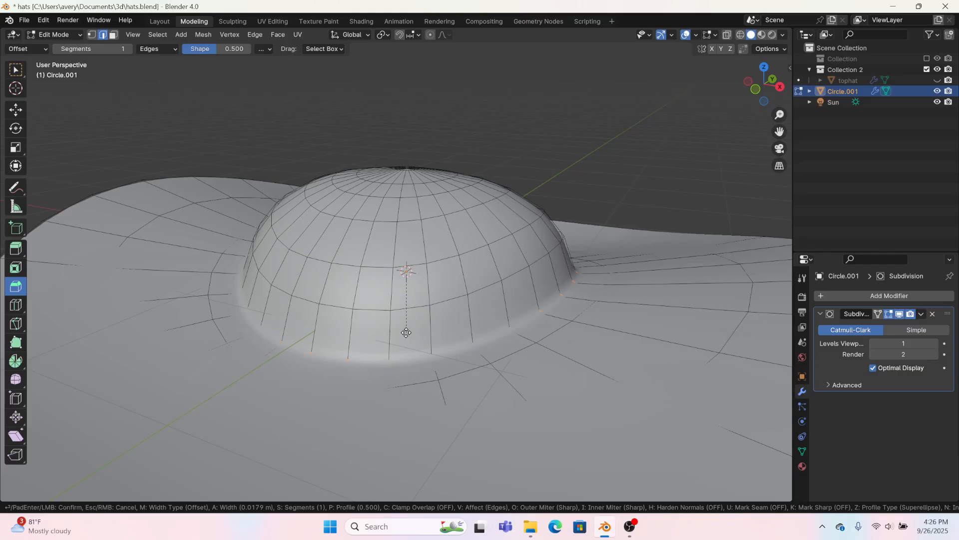
drag(407, 332, 405, 340)
click(400, 335)
click(162, 20)
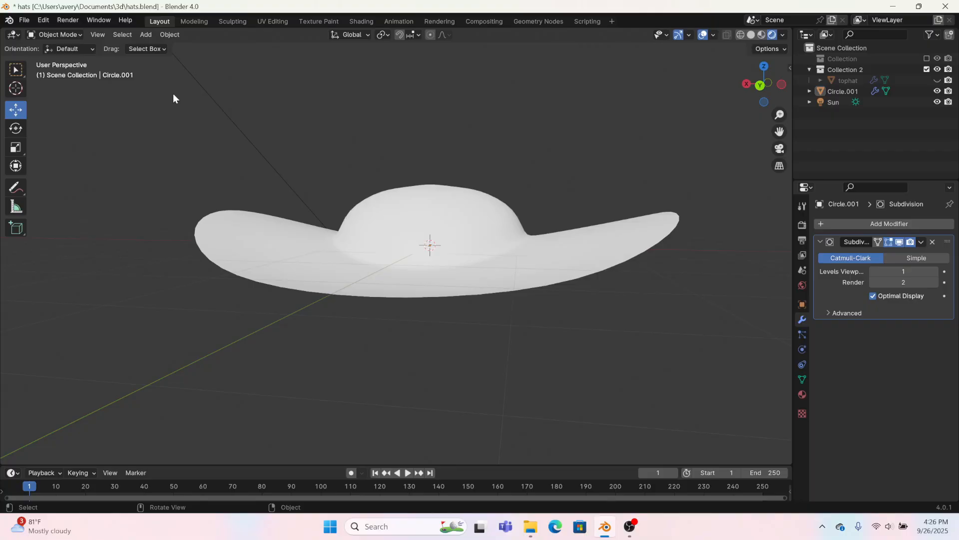
middle_drag(286, 158, 494, 139)
click(468, 188)
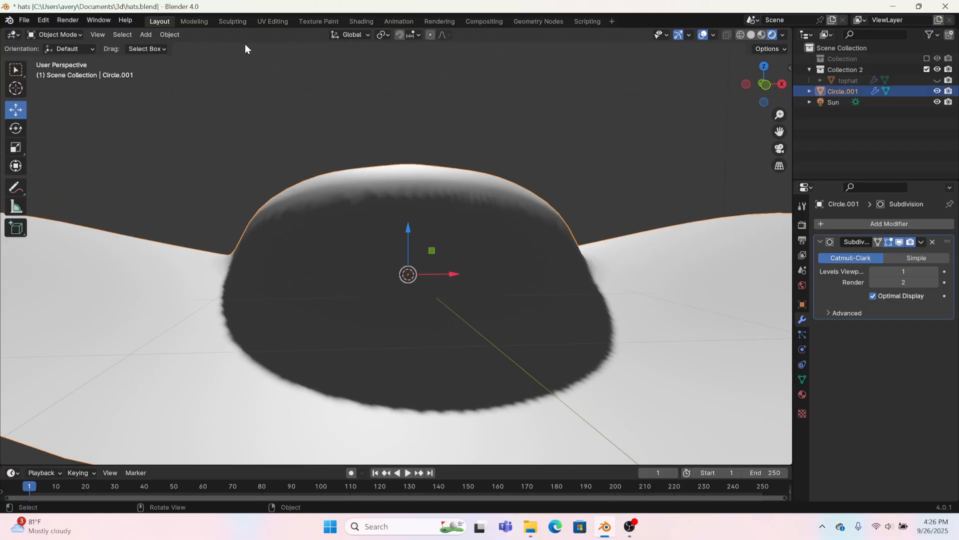
Move the vertex at the very top of the crown down about 0.005 m along Z
click(204, 24)
middle_drag(414, 149, 387, 194)
scroll(387, 194, up, 4)
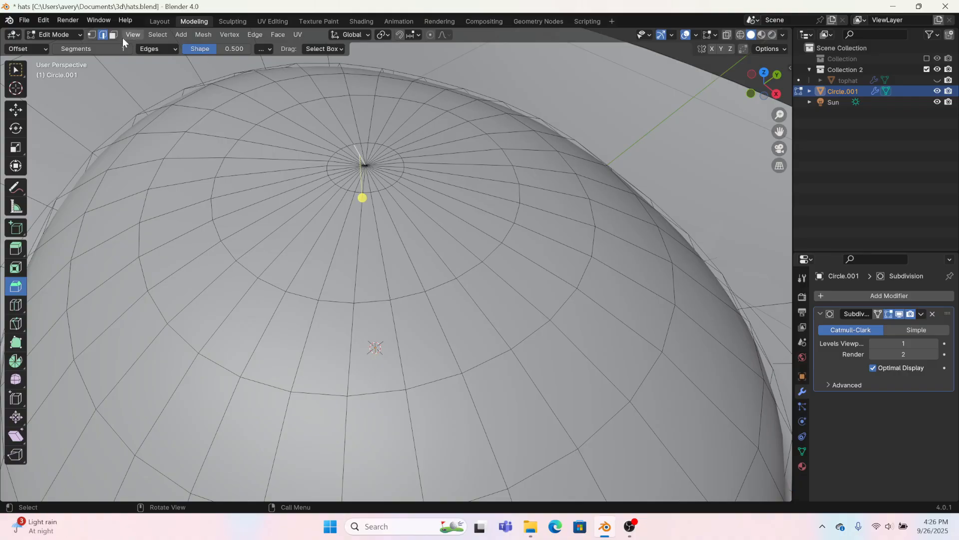
key(1)
middle_drag(368, 160, 434, 225)
click(16, 110)
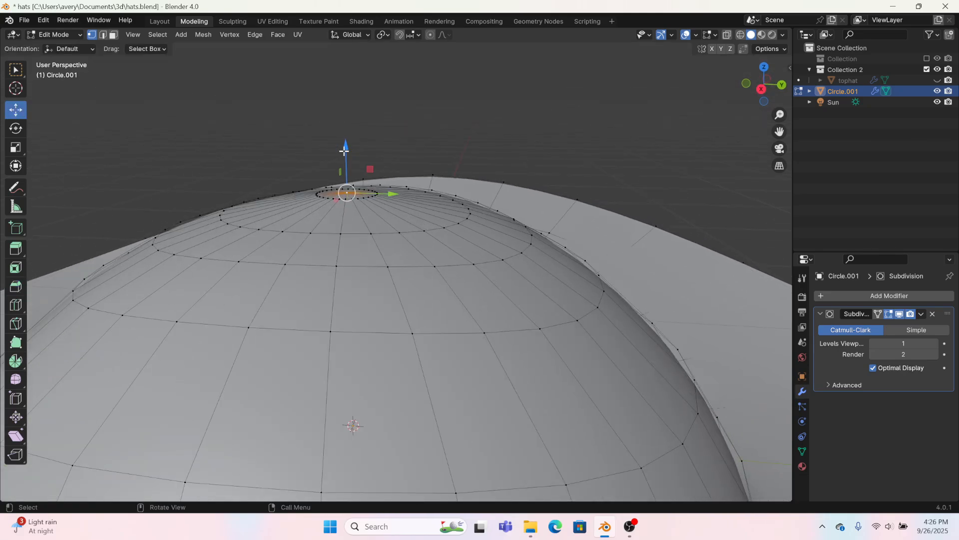
drag(344, 150, 344, 155)
Scale up the small ring of vertices around the crown's apex to about 1.437
middle_drag(344, 155, 279, 165)
scroll(294, 188, up, 3)
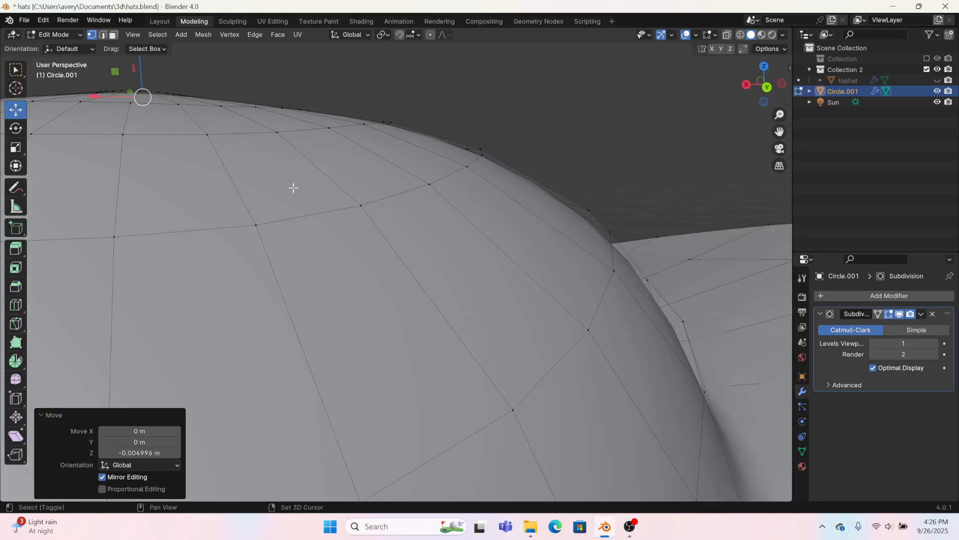
scroll(293, 188, down, 5)
key(ctrl+KP_Add)
key(s)
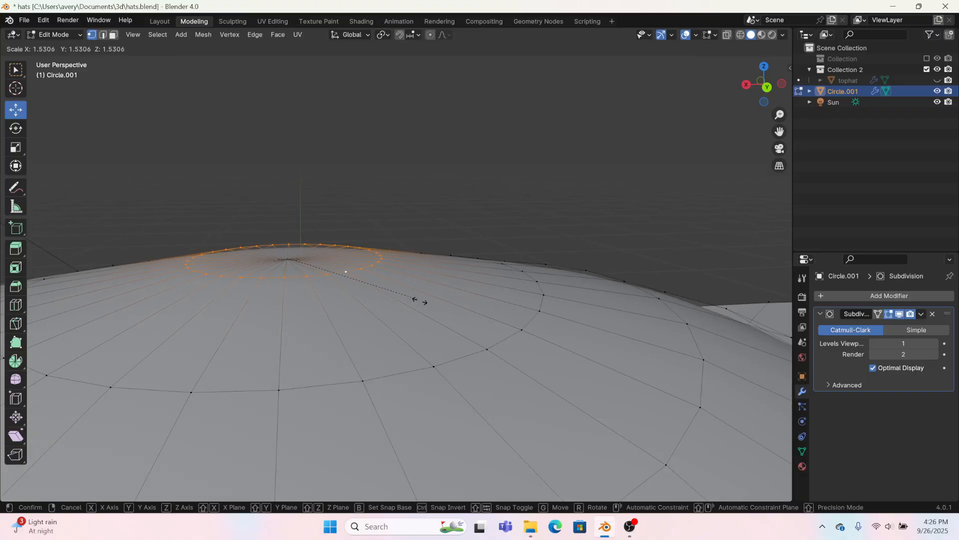
click(412, 299)
Lower the enlarged vertex ring around the crown's apex slightly along Z and review the hat in Object Mode
middle_drag(332, 254, 374, 220)
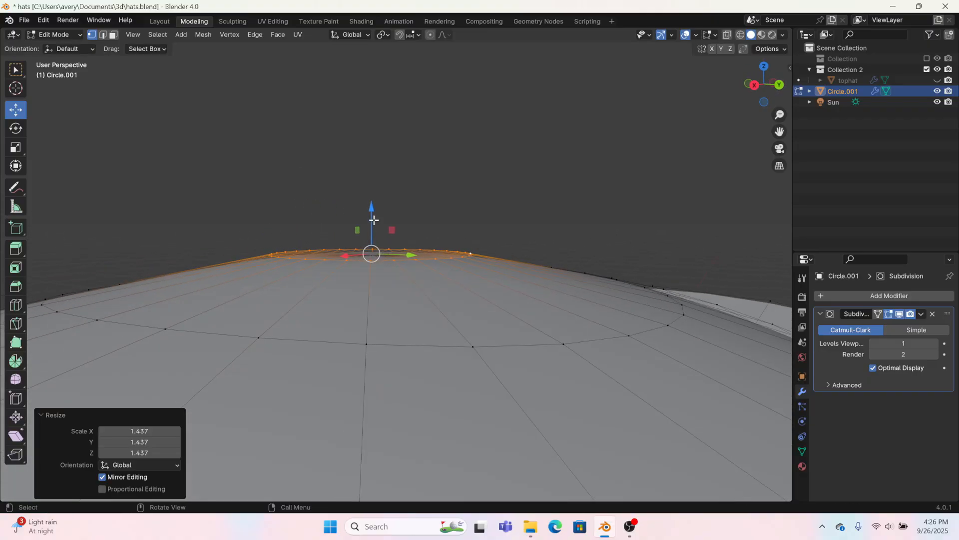
drag(373, 220, 373, 225)
click(295, 134)
click(166, 21)
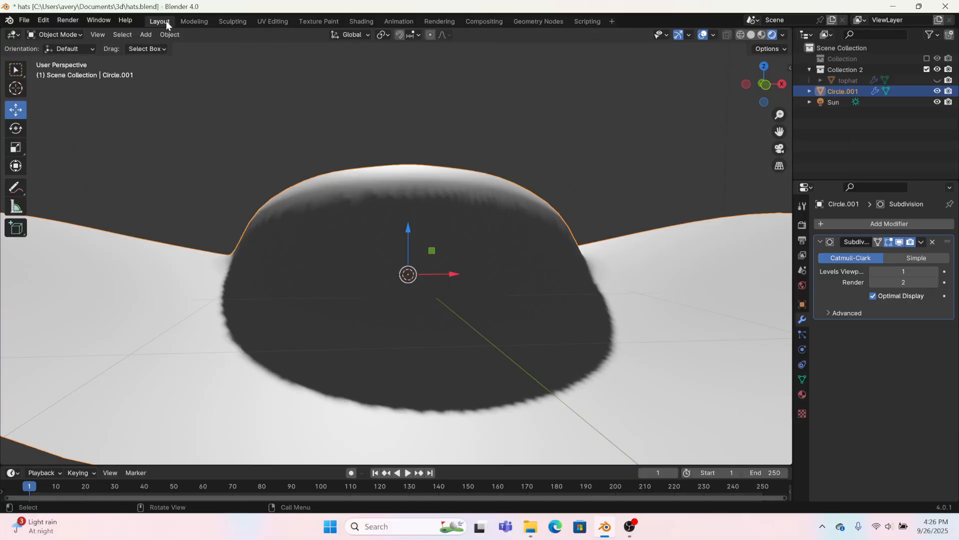
middle_drag(374, 230, 530, 269)
middle_drag(493, 355, 705, 254)
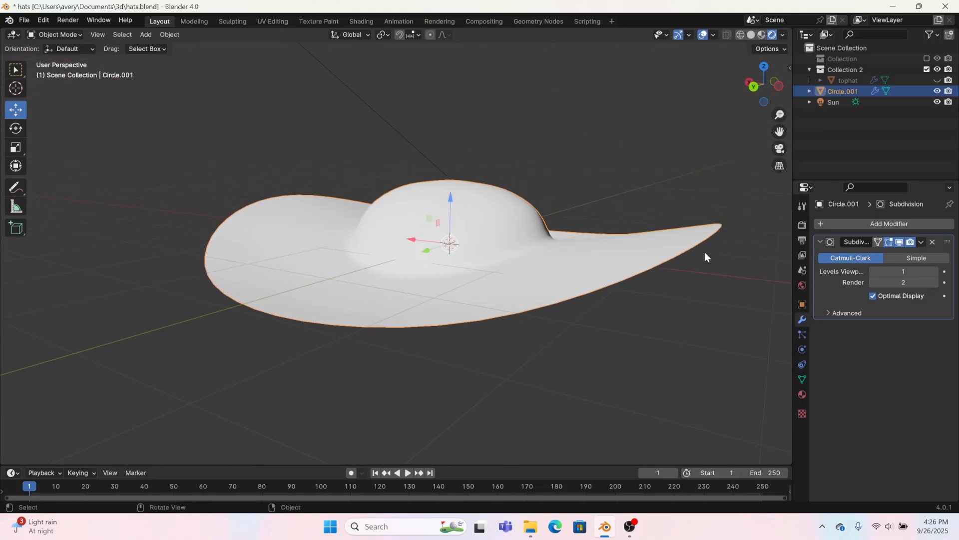
Turn off the Subdivision modifier's viewport display and add a Solidify modifier with a thickness of 0.02 m
click(898, 244)
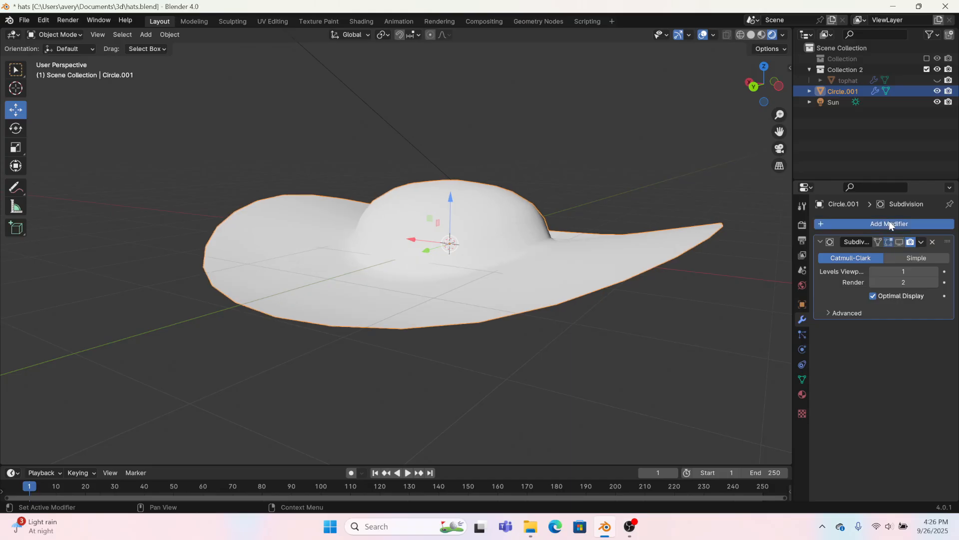
click(889, 224)
mouse_move(889, 221)
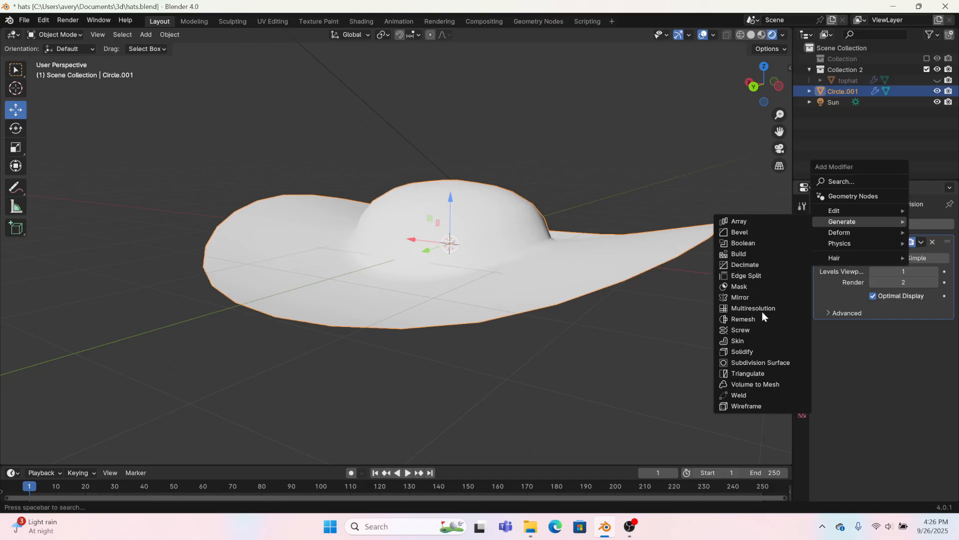
click(742, 351)
middle_drag(705, 341, 624, 342)
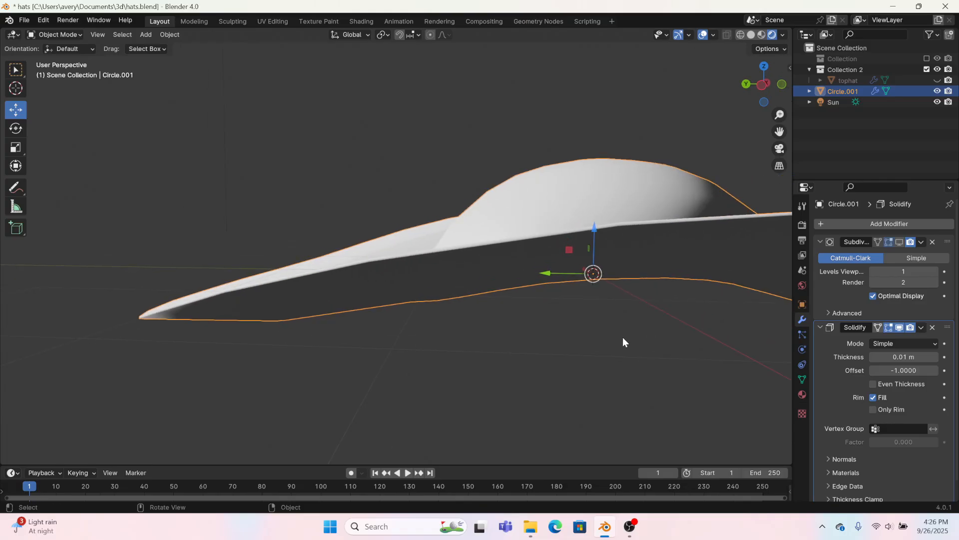
click(934, 358)
middle_drag(525, 340, 604, 318)
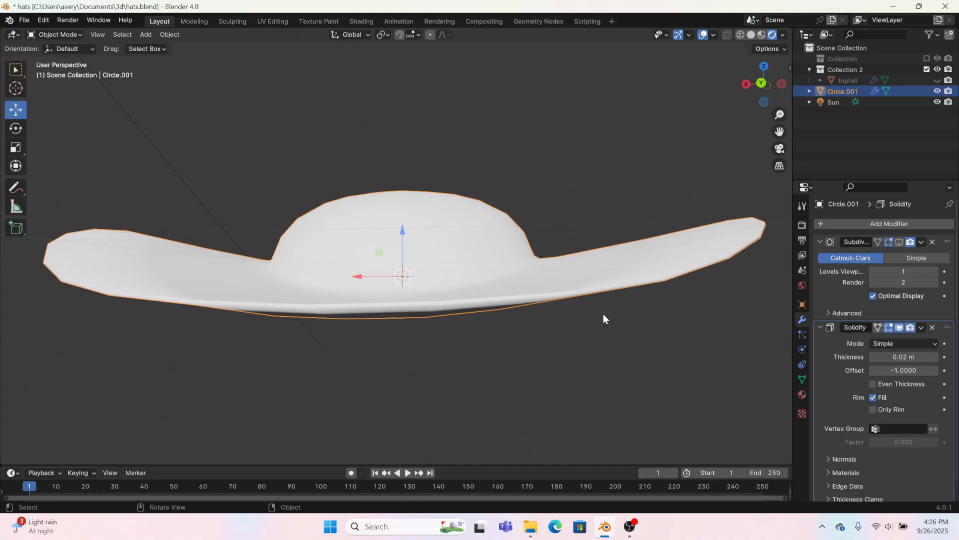
Apply the Solidify modifier and turn the Subdivision modifier's viewport display back on
click(921, 328)
click(912, 335)
middle_drag(575, 260, 479, 269)
Bevel the upper and lower edge loops along the brim's outer rim
click(196, 23)
scroll(452, 376, down, 5)
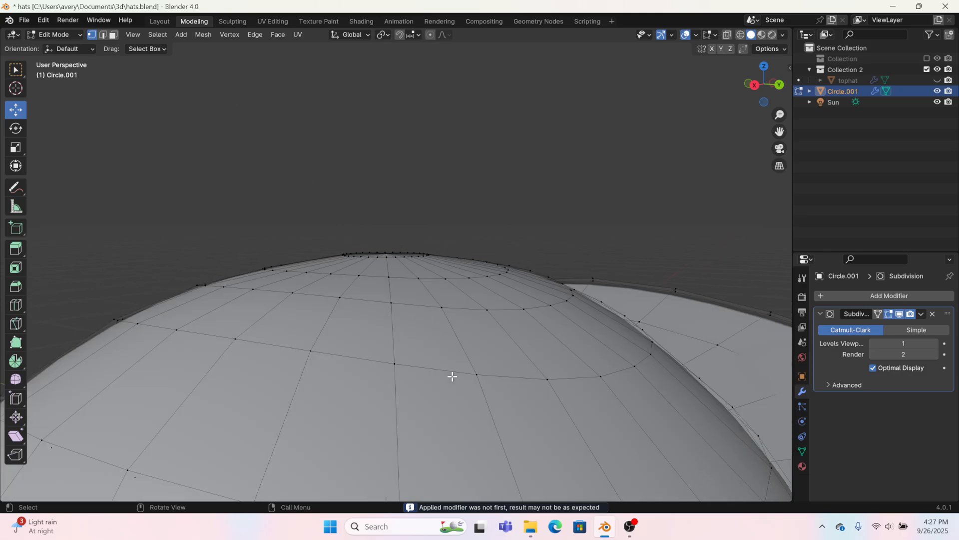
shift+middle_drag(591, 433, 596, 334)
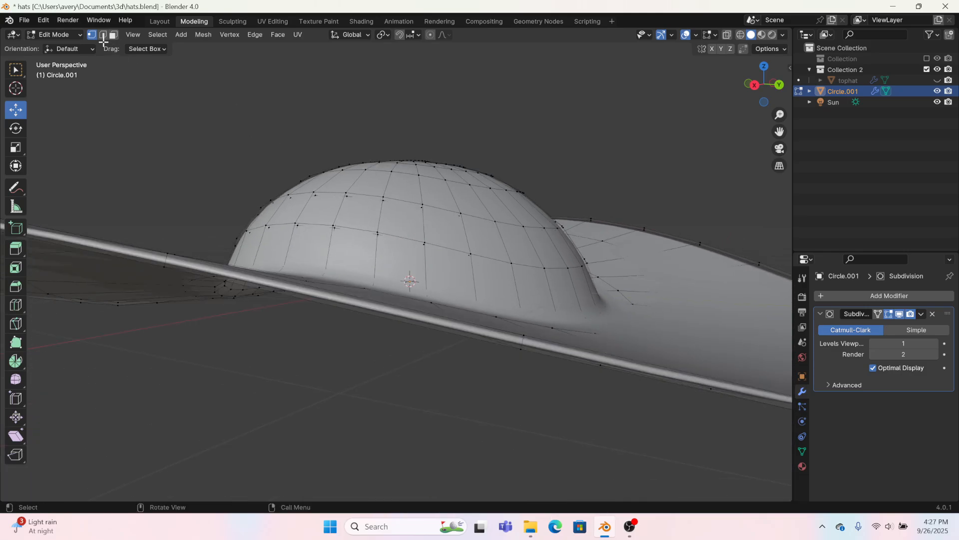
alt+click(398, 307)
alt+shift+click(398, 317)
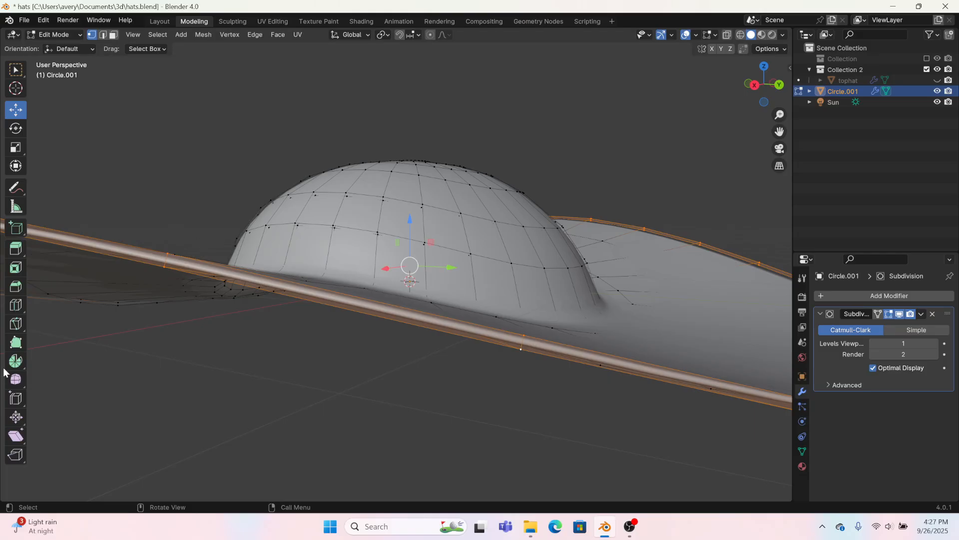
click(102, 35)
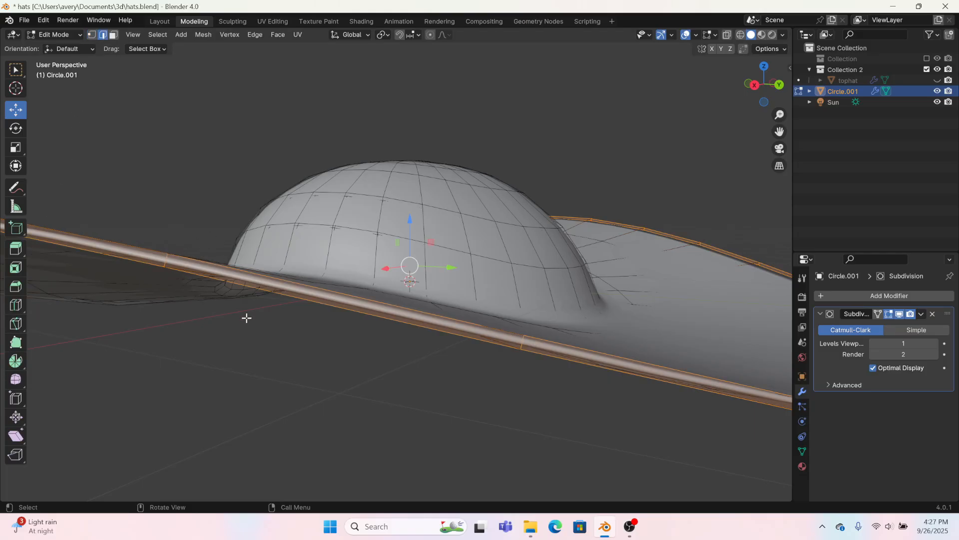
alt+click(284, 318)
alt+shift+click(288, 294)
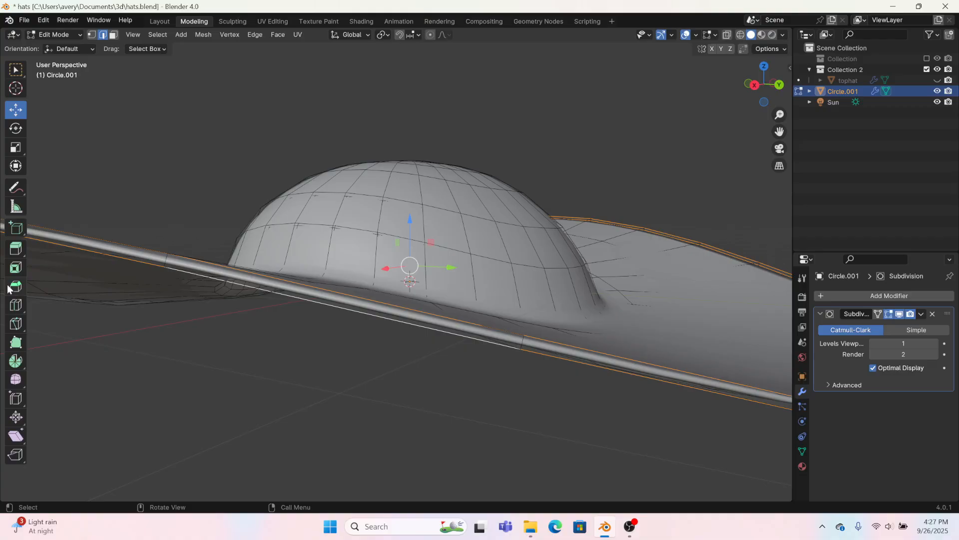
click(17, 288)
drag(404, 208, 422, 213)
middle_drag(231, 358, 235, 392)
Examine the brim's rim and the overall hat shape from several angles in Object Mode
scroll(236, 392, down, 2)
middle_drag(347, 417, 283, 323)
click(346, 426)
scroll(347, 427, up, 2)
click(162, 21)
middle_drag(380, 294, 433, 298)
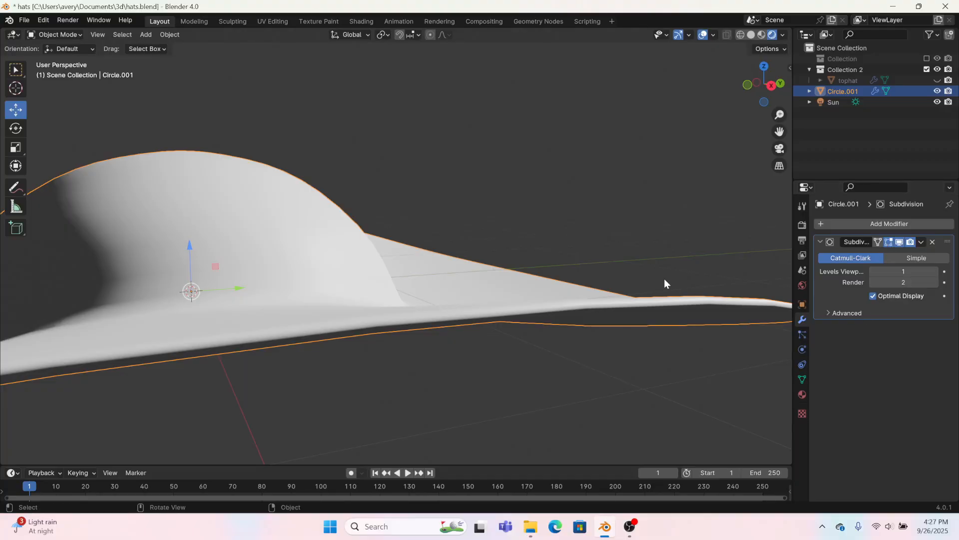
middle_drag(664, 284, 461, 289)
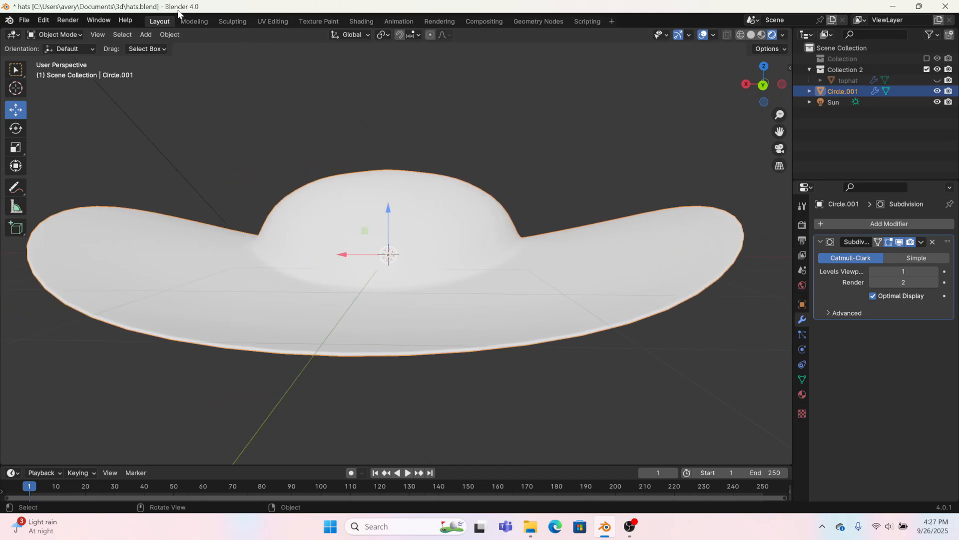
Duplicate the face loop around the base of the crown in place and scale the copy to 1.026 as a hat band
click(193, 21)
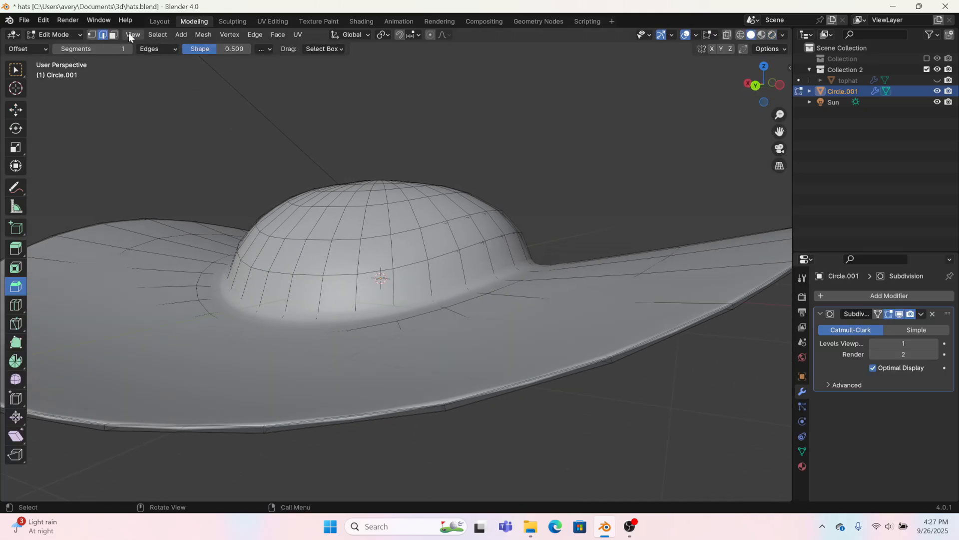
alt+click(354, 283)
middle_drag(355, 285, 424, 413)
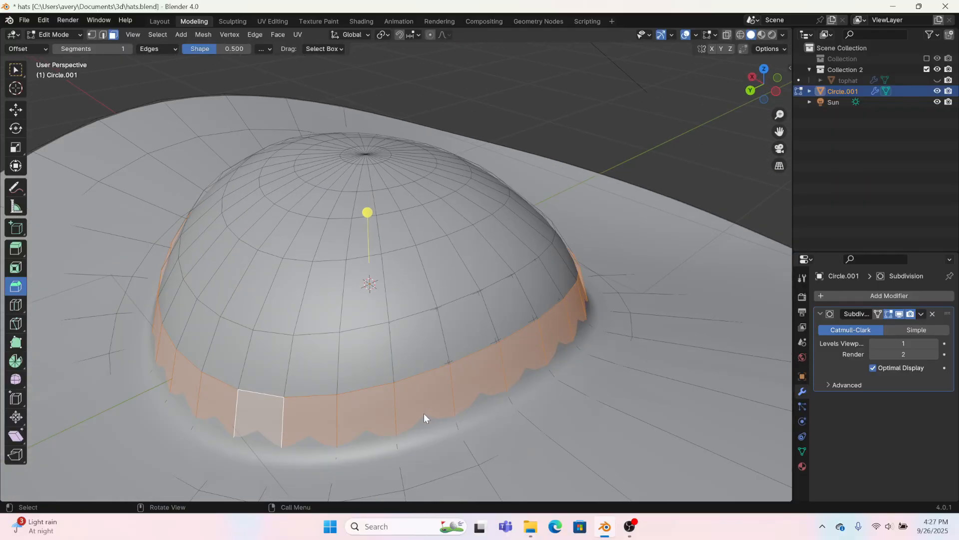
key(g)
right_click(424, 413)
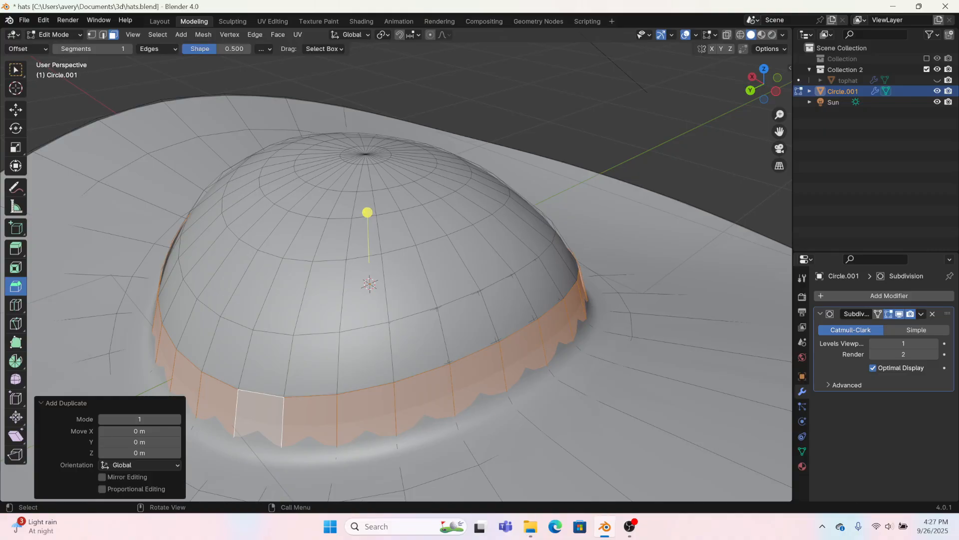
key(s)
click(498, 416)
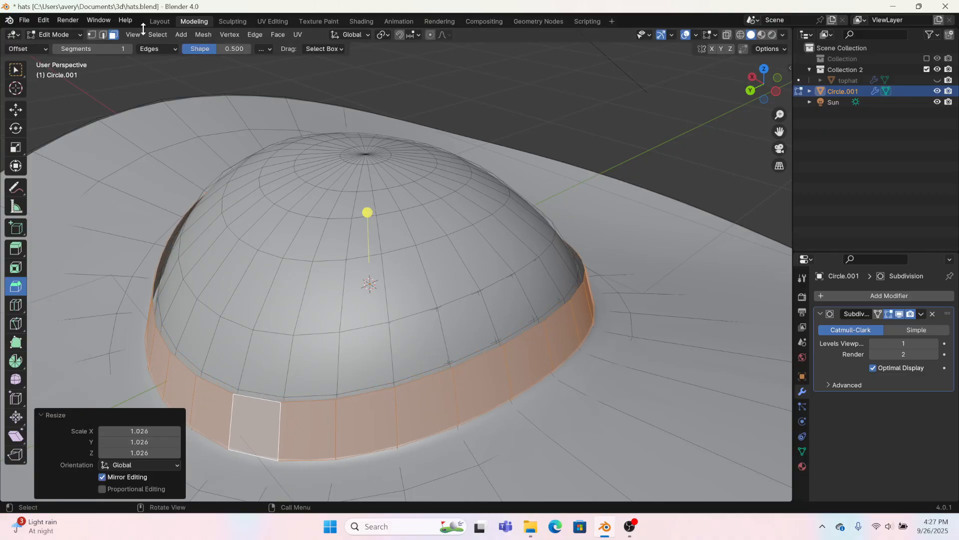
Scale the hat band's upper edge loop inward to 0.985 so the band follows the crown's slope
click(103, 35)
key(s)
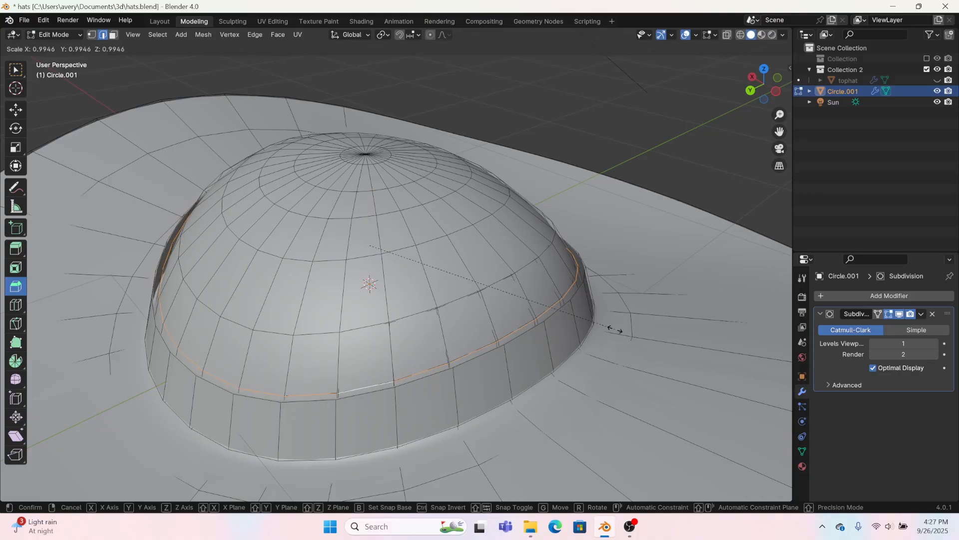
click(612, 330)
key(ctrl+z)
alt+click(391, 389)
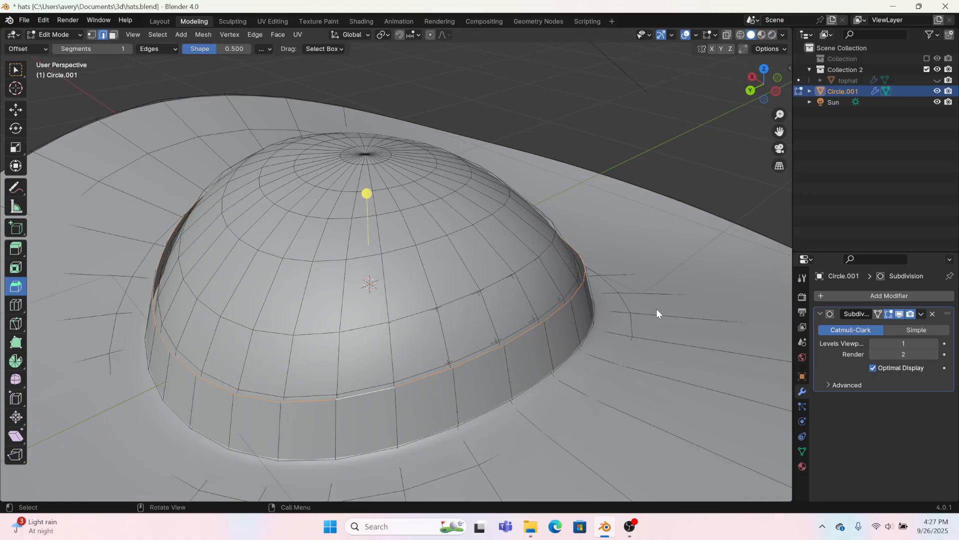
key(a)
key(ctrl+z)
click(898, 315)
click(898, 315)
key(s)
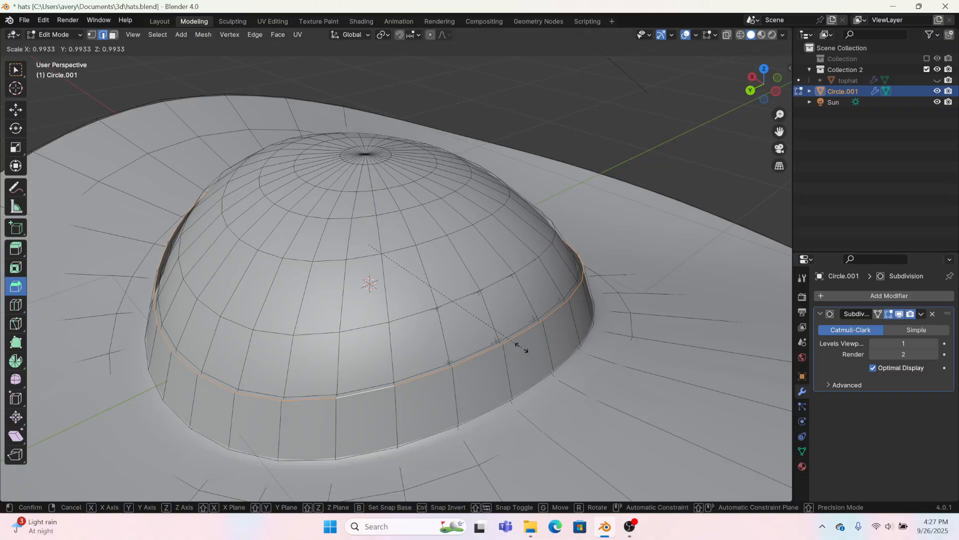
click(520, 347)
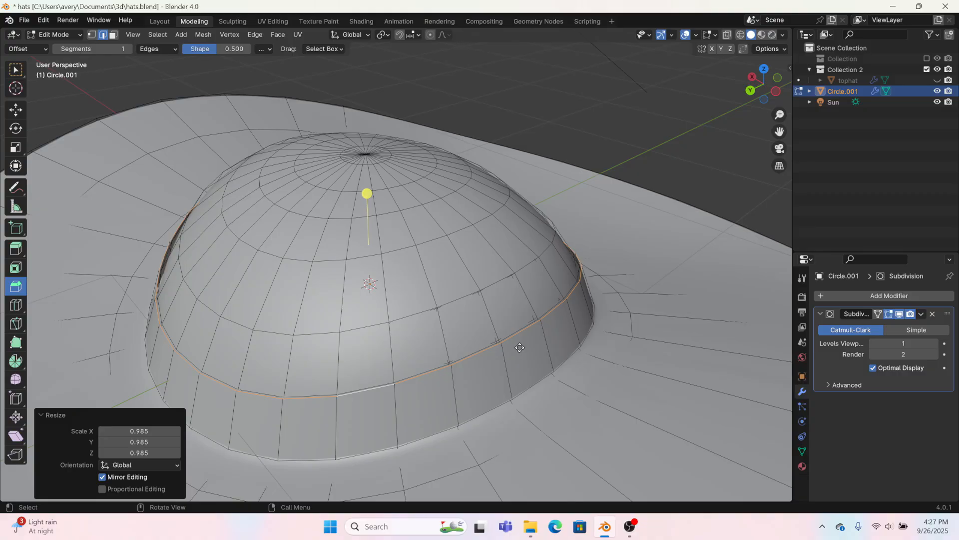
Extrude the band's upper edge loop in place and scale it to 0.955 so it reaches into the crown
key(e)
right_click(530, 347)
key(s)
click(525, 345)
middle_drag(524, 345, 569, 363)
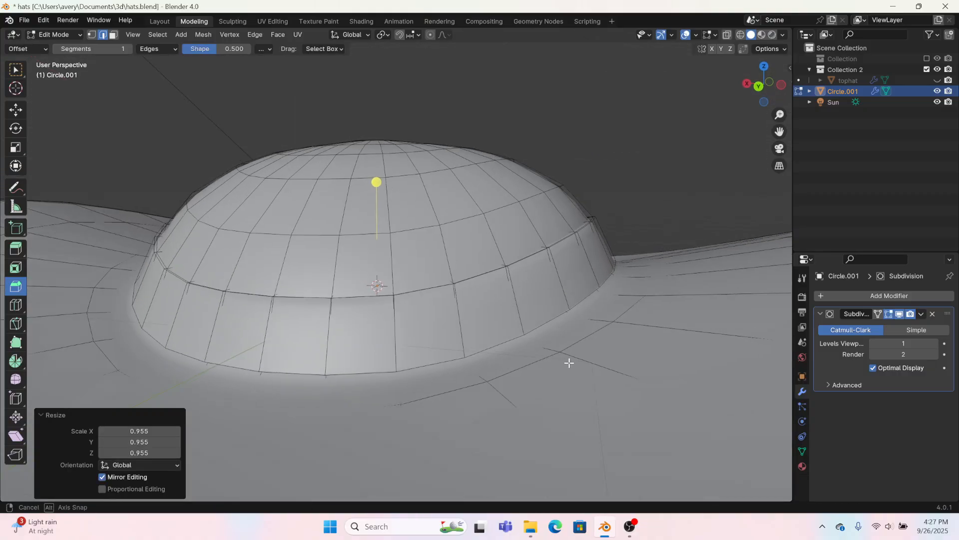
Extrude the band's lower edge loop in place and scale it inward to 0.966
alt+click(504, 345)
middle_drag(504, 345, 515, 380)
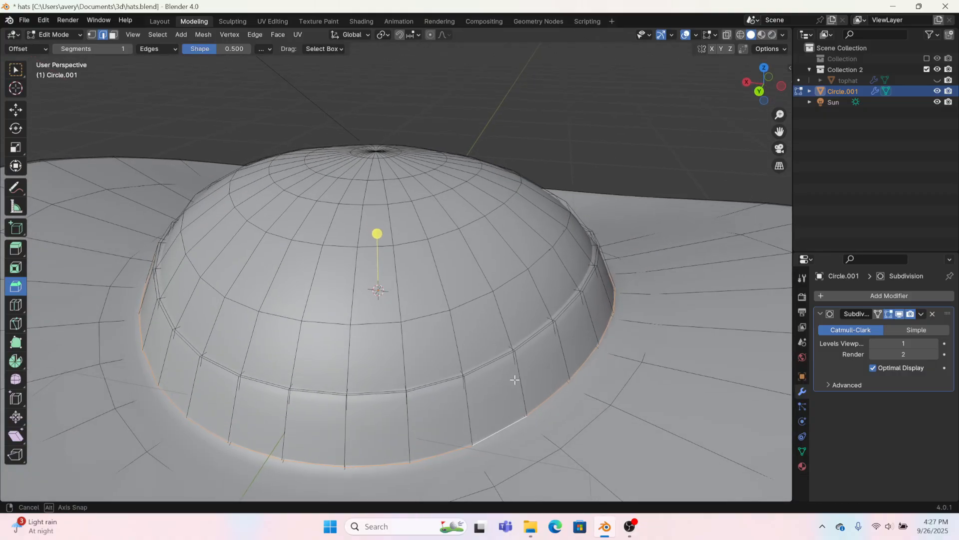
key(e)
right_click(583, 396)
key(s)
click(568, 399)
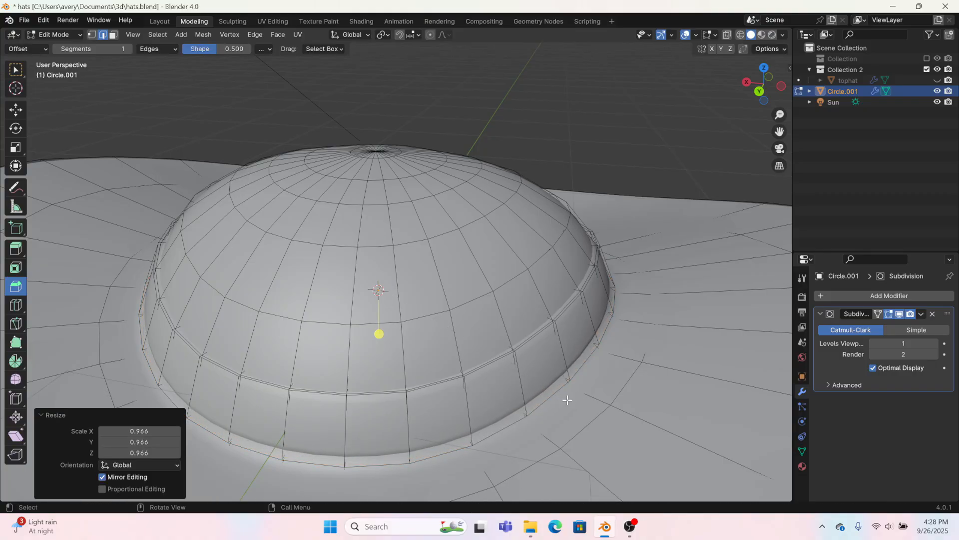
Bevel the band's upper and lower outer edge loops with a width of 0.00715 m and 2 segments
alt+click(508, 359)
alt+click(518, 418)
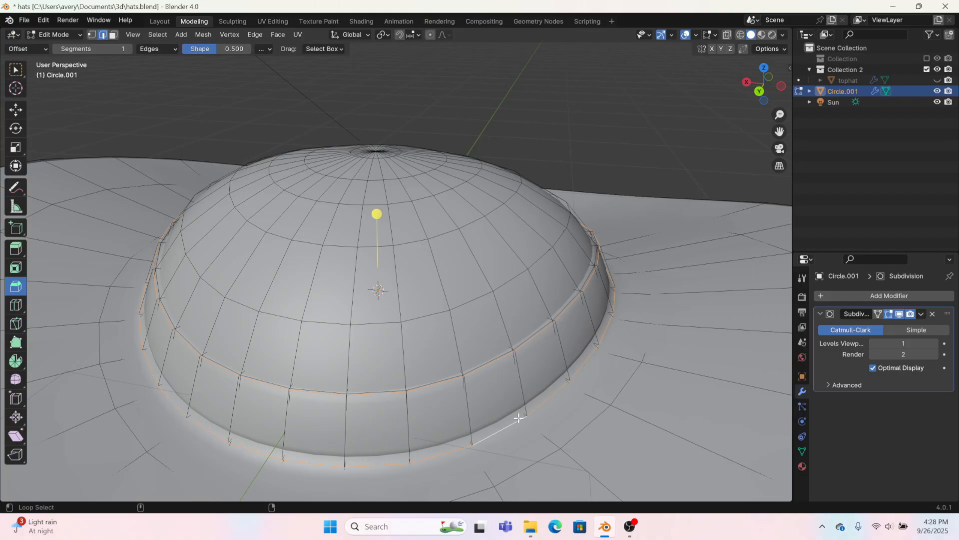
key(ctrl+b)
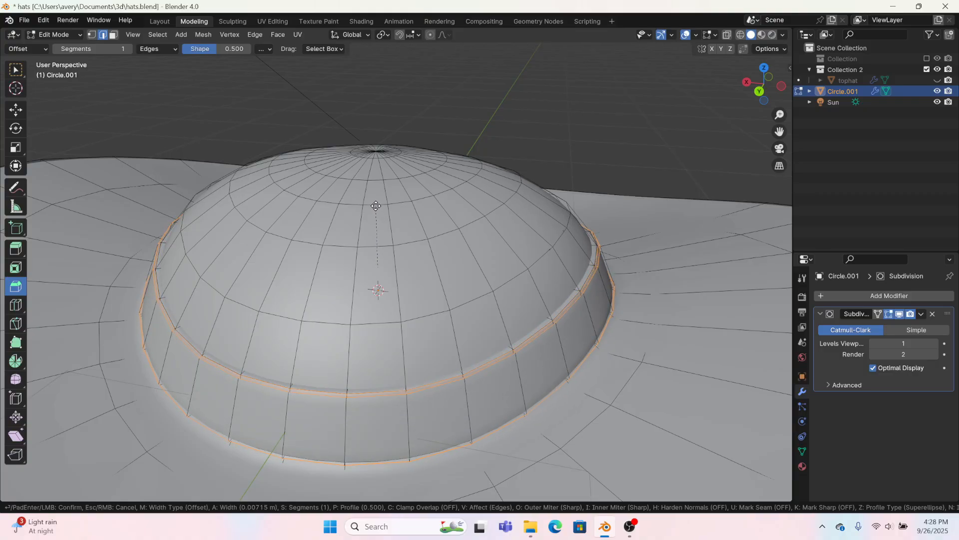
click(377, 213)
click(176, 337)
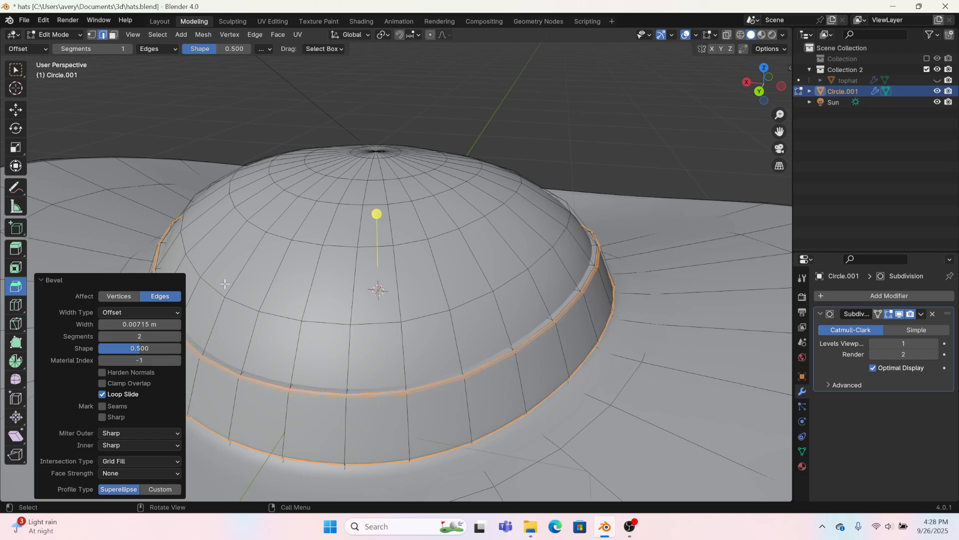
click(515, 118)
middle_drag(515, 117, 623, 222)
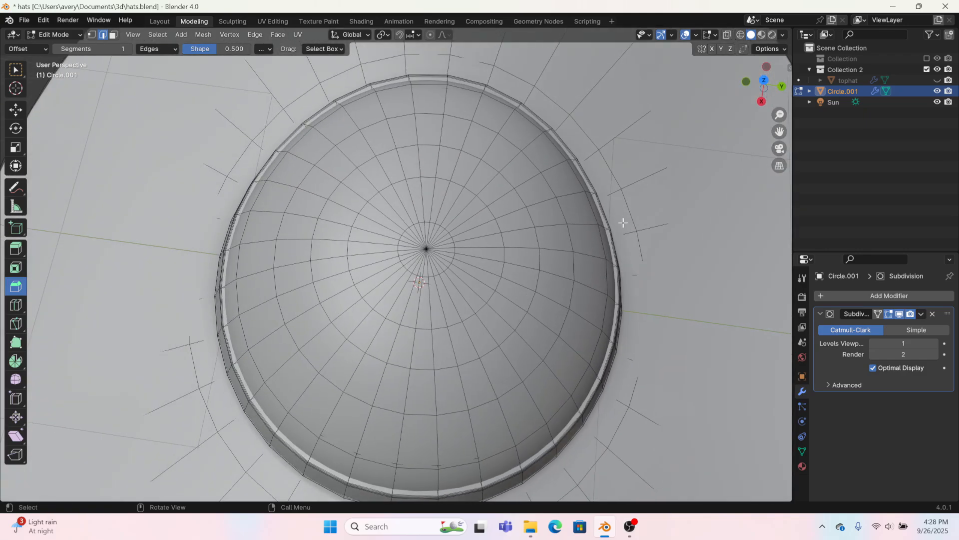
click(157, 21)
middle_drag(279, 90, 380, 147)
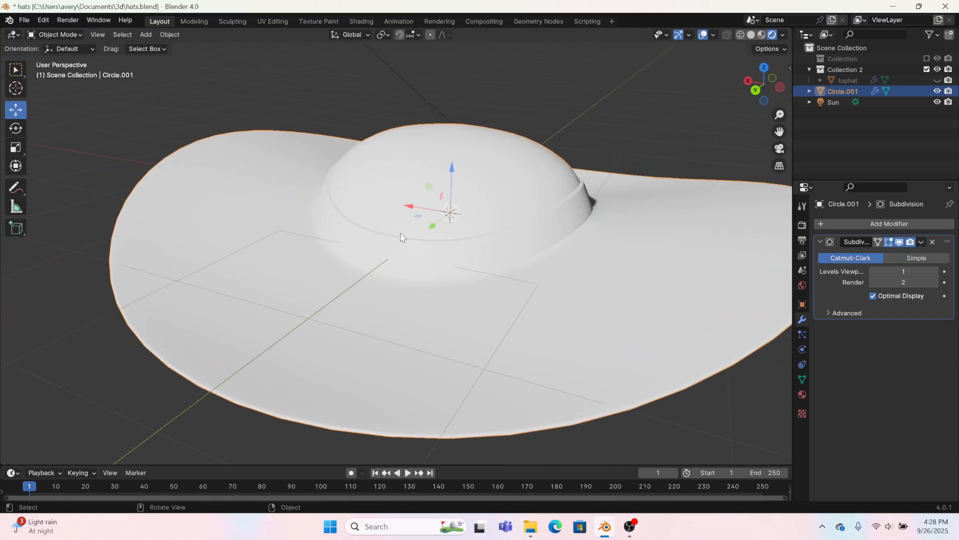
Assign an existing material to the hat in the shader editor
click(270, 21)
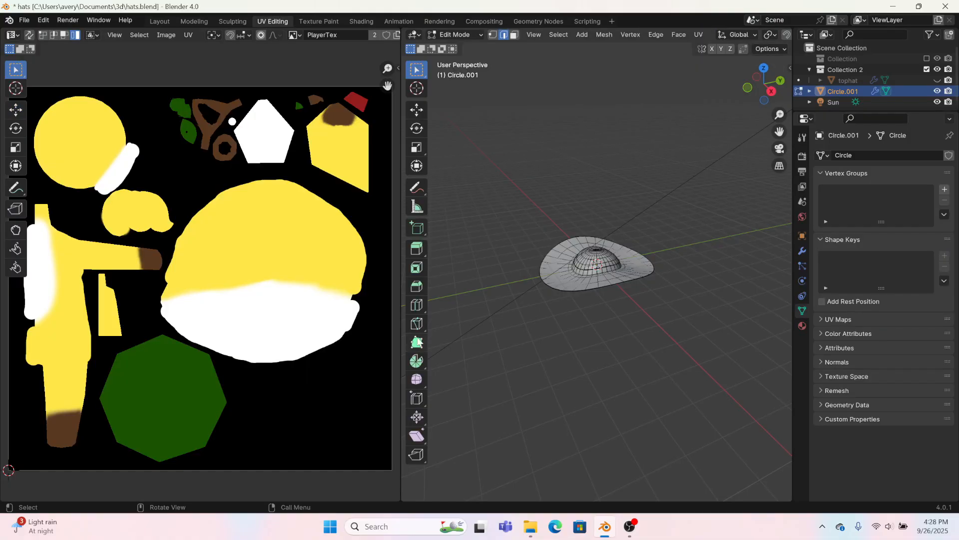
click(327, 21)
click(362, 22)
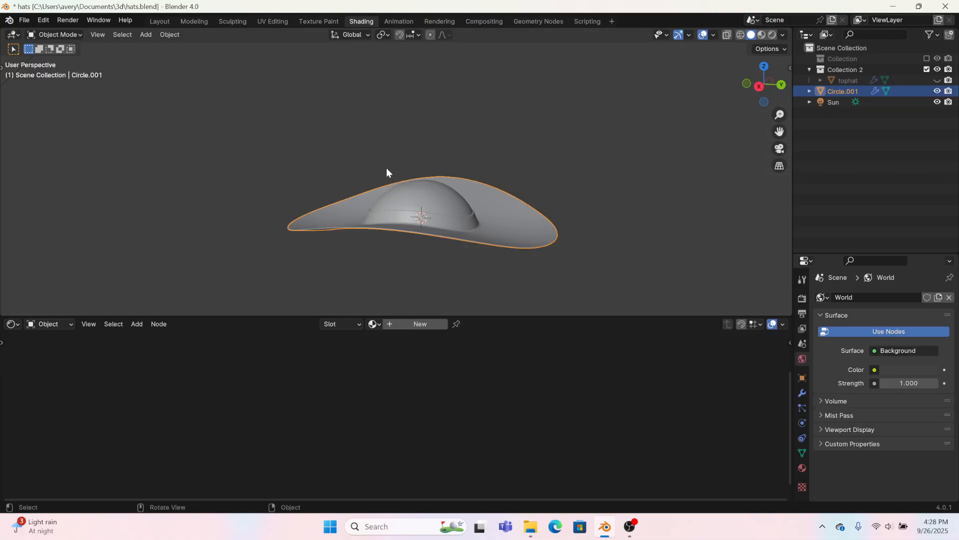
click(373, 325)
click(398, 362)
Unwrap the whole hat with Project from View and move its UVs onto the texture's large white area
click(275, 22)
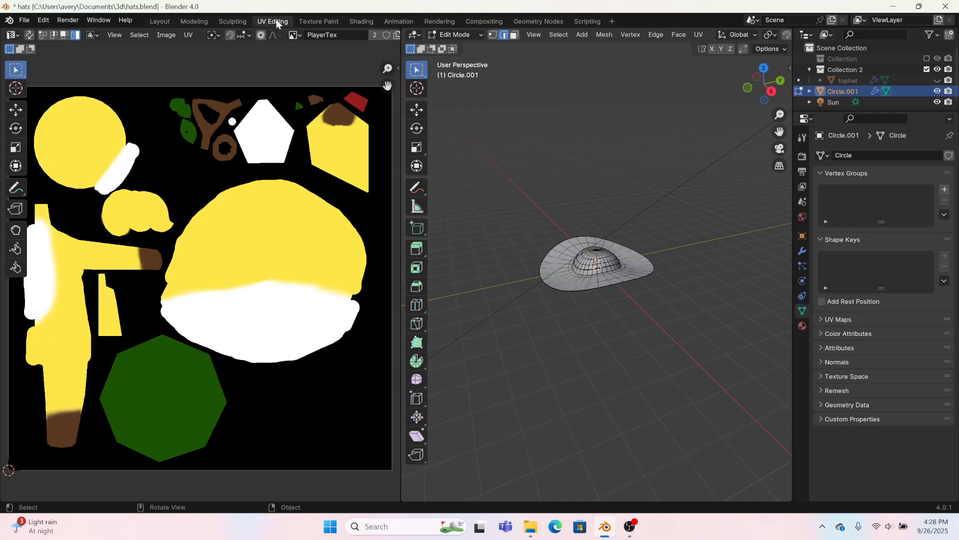
key(a)
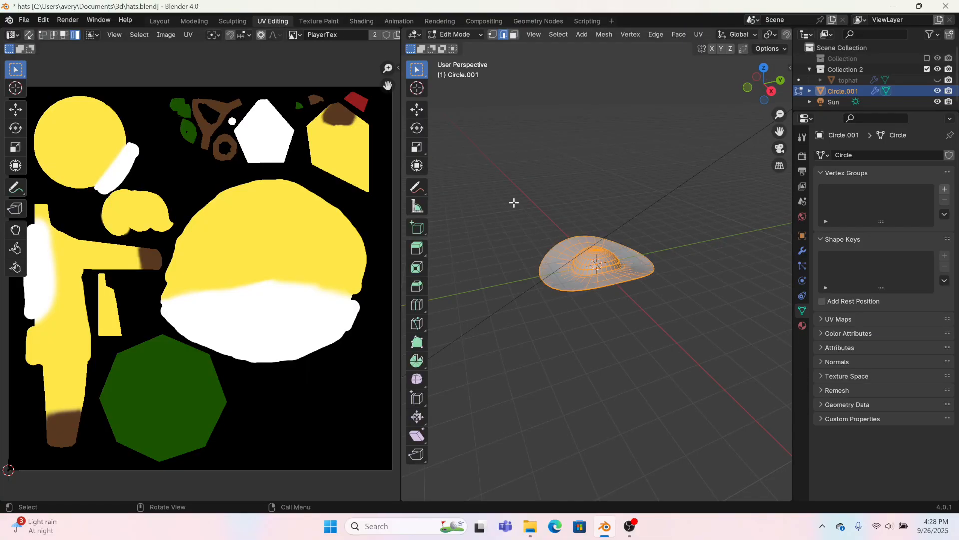
click(699, 35)
click(720, 131)
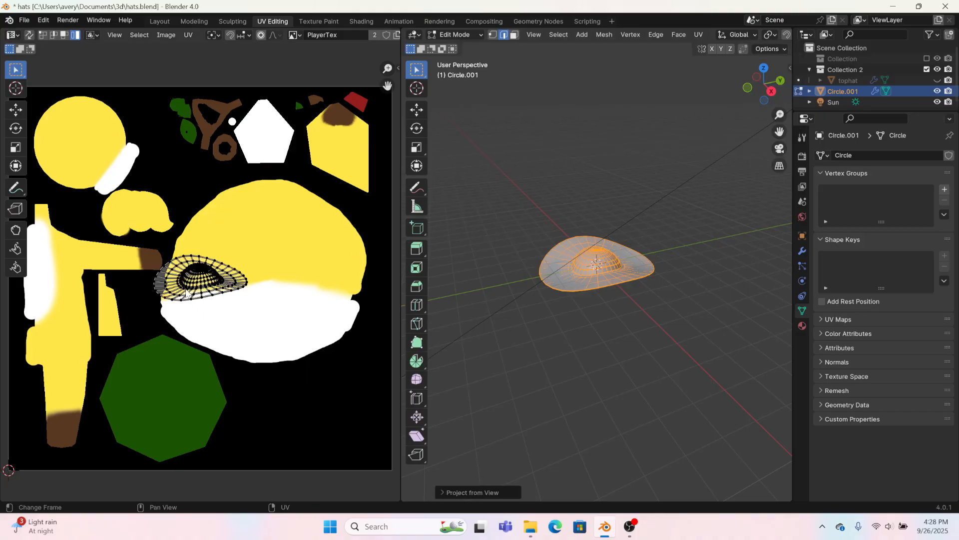
key(a)
key(g)
click(275, 314)
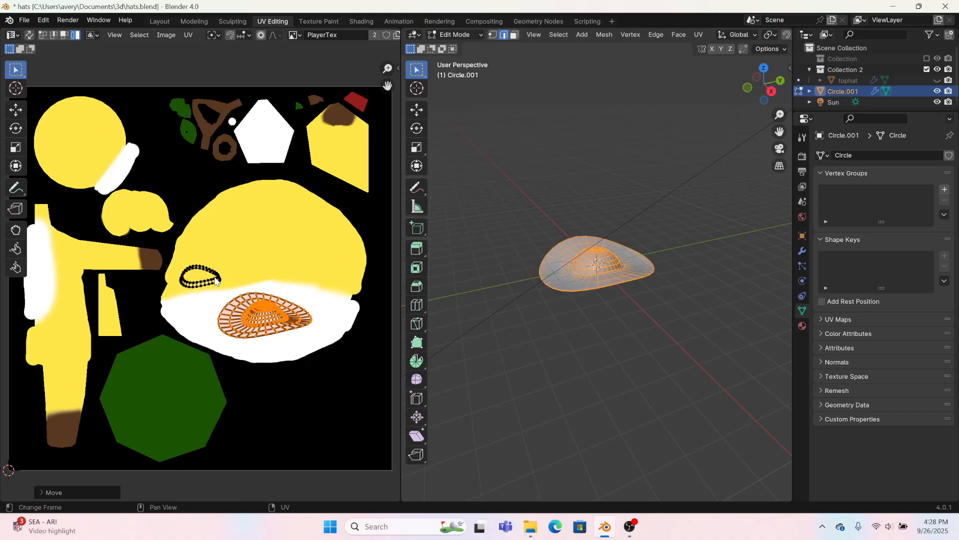
Move the hat band's UV island onto the texture's small red patch and shrink it to fit inside
click(213, 277)
key(g)
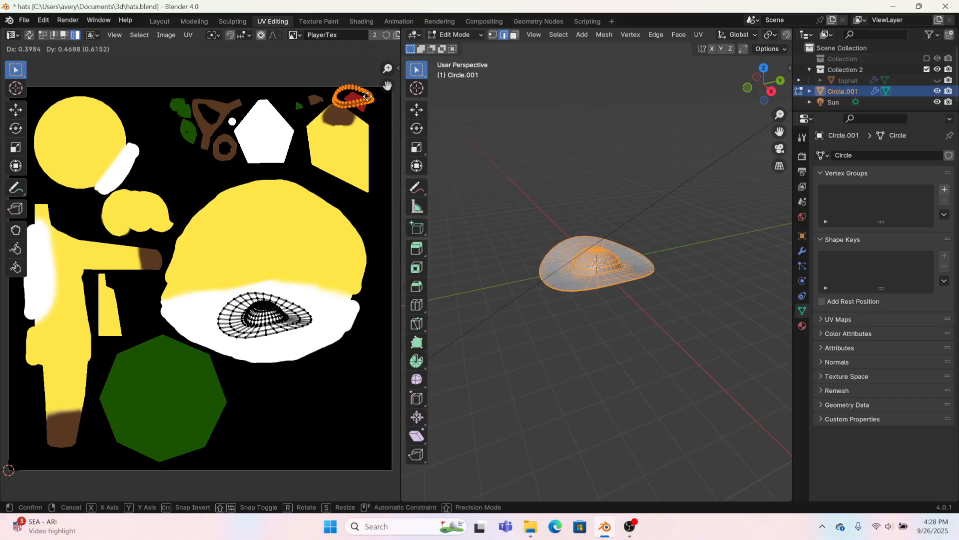
click(373, 102)
key(s)
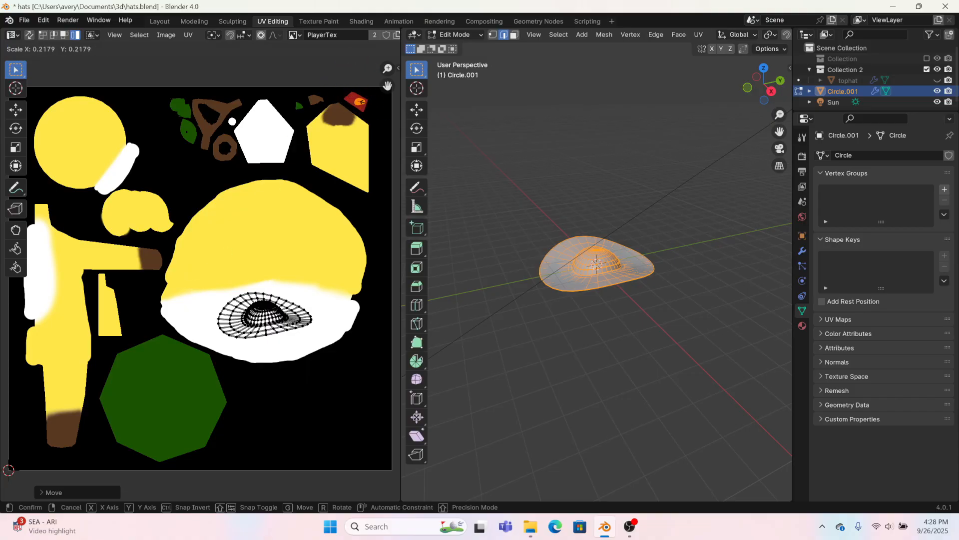
click(364, 103)
key(g)
click(364, 105)
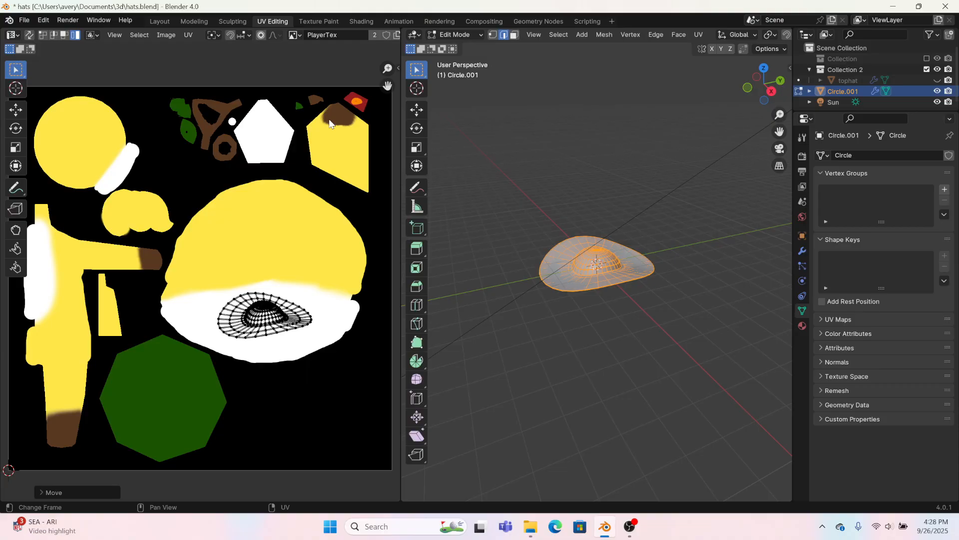
Check the coloured hat band in Object Mode and save the hats file
click(160, 21)
mouse_move(360, 162)
middle_down()
mouse_move(348, 138)
mouse_move(370, 146)
middle_up()
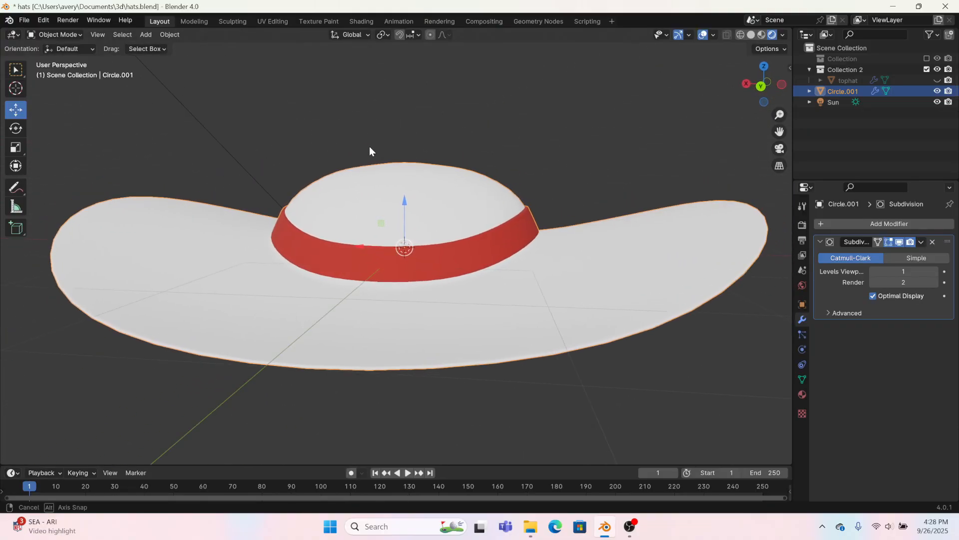
key(ctrl+s)
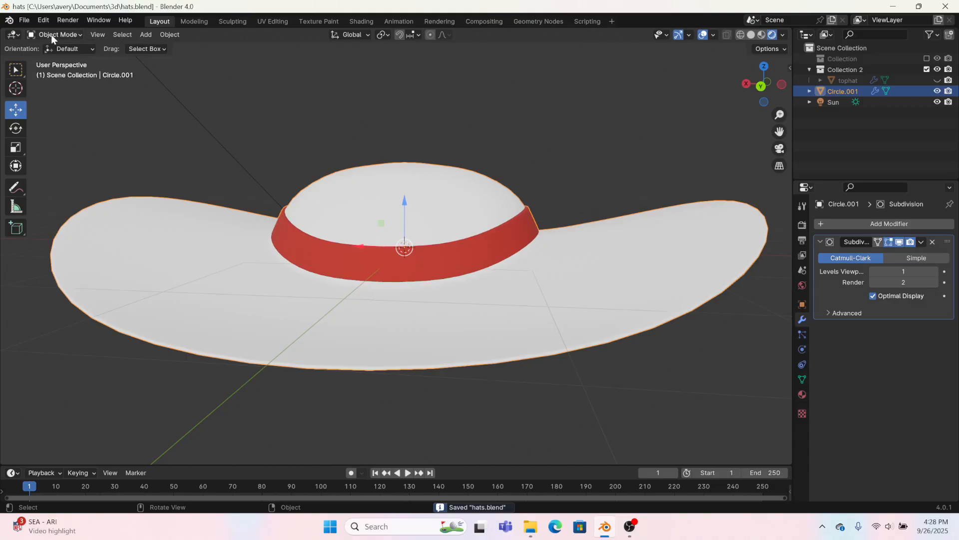
Open the recent file flowers.blend and copy the Better Rose object from its enabled Collection
click(24, 20)
mouse_move(45, 53)
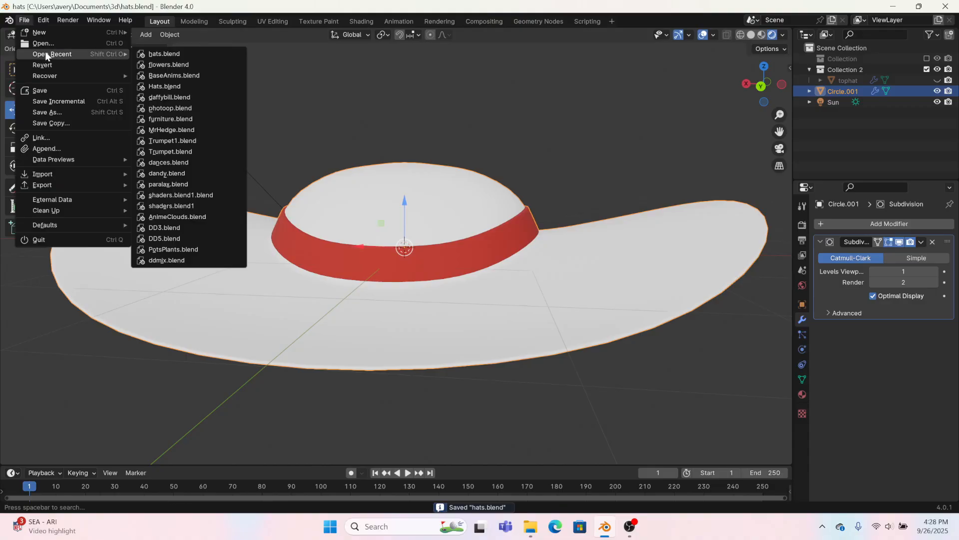
click(190, 65)
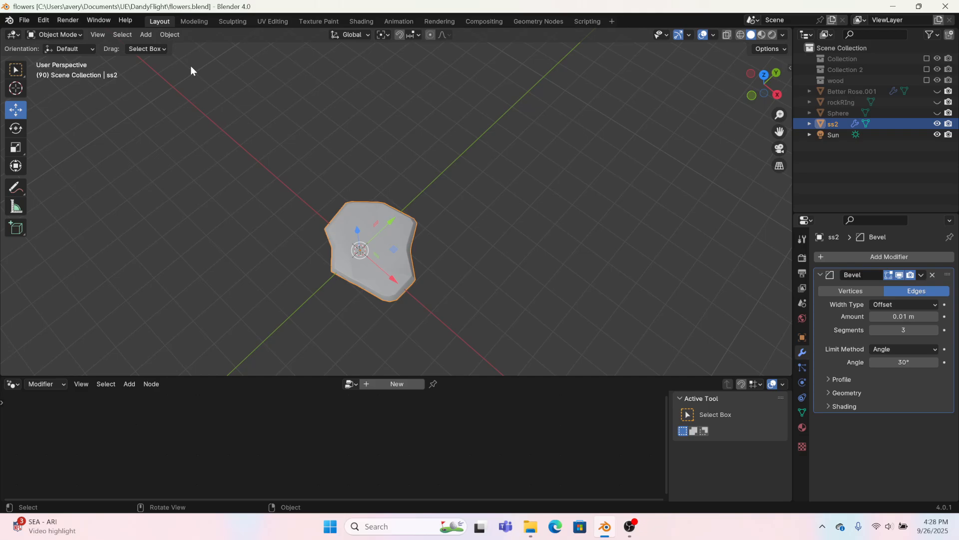
click(927, 59)
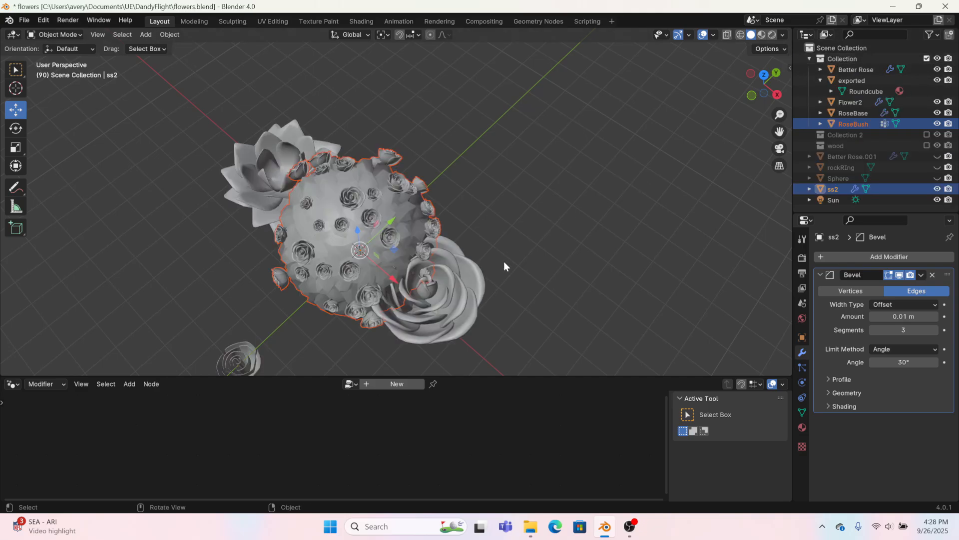
click(459, 297)
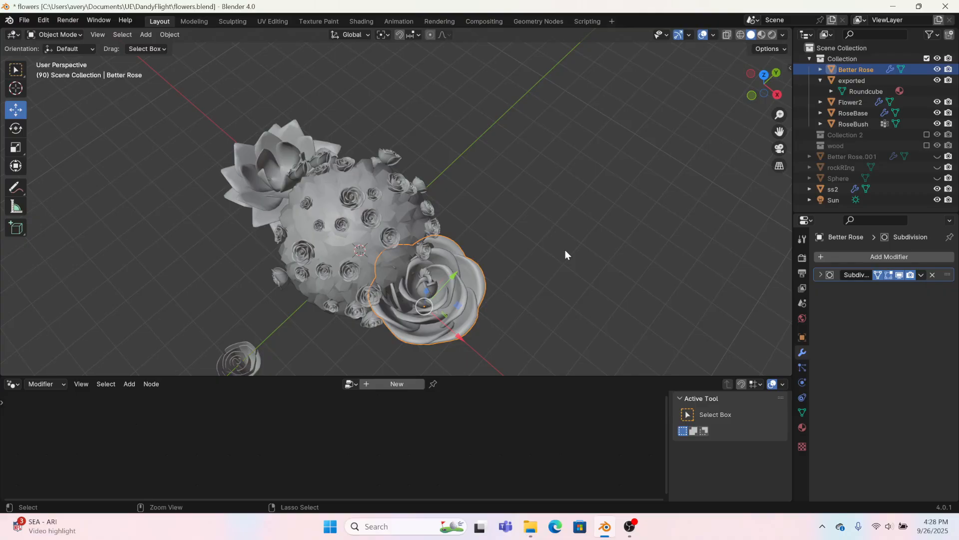
key(ctrl+c)
Reopen the recent file hats.blend without saving the changes to flowers.blend
click(24, 20)
mouse_move(36, 52)
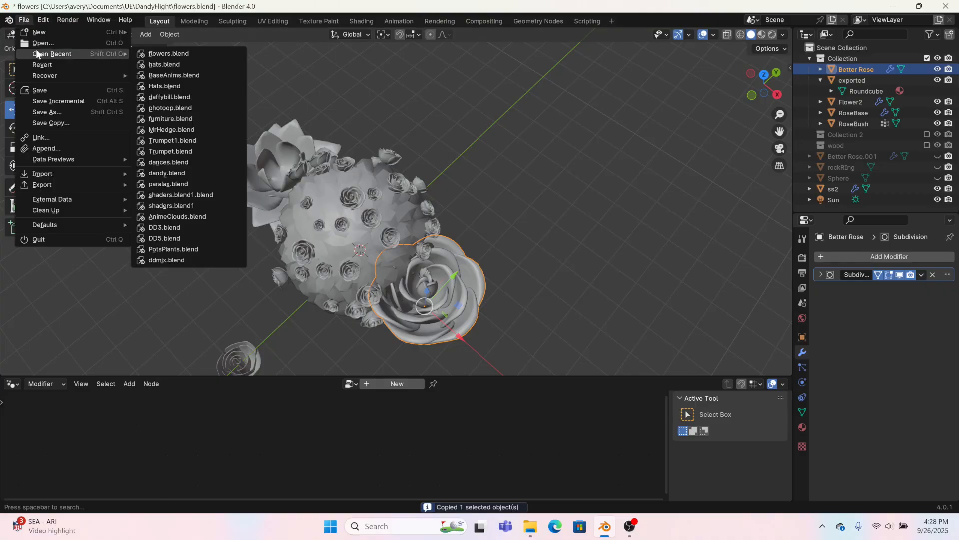
click(202, 66)
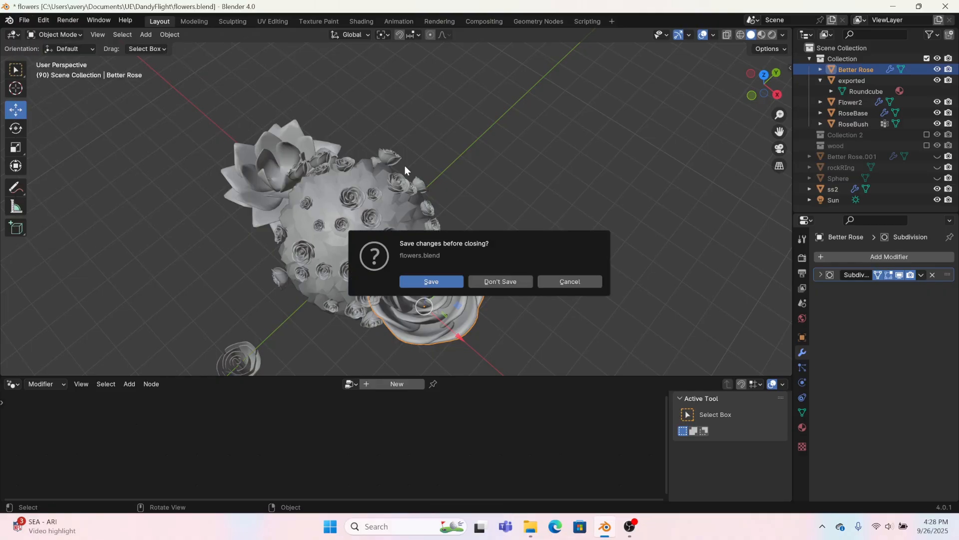
click(511, 281)
Paste the copied rose into the hat scene, select it, and set the viewport to rendered shading
scroll(544, 222, down, 5)
key(ctrl+v)
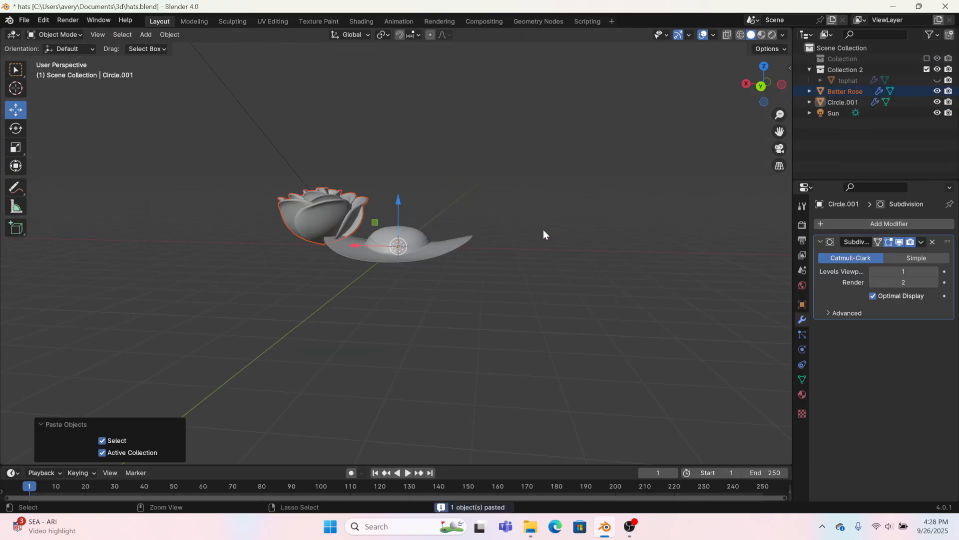
click(319, 197)
click(771, 36)
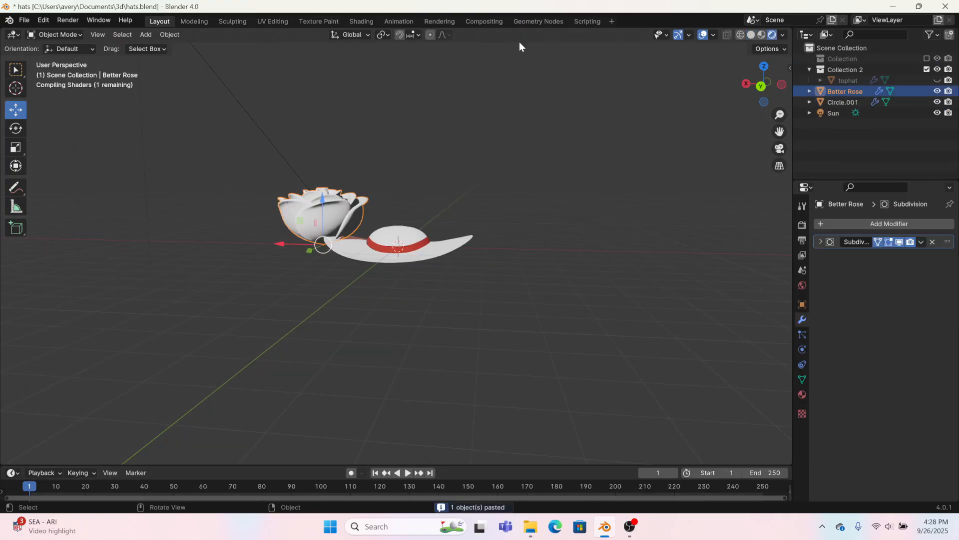
Assign the existing lighter material to the Better Rose object in place of the flower material
middle_drag(520, 45, 358, 92)
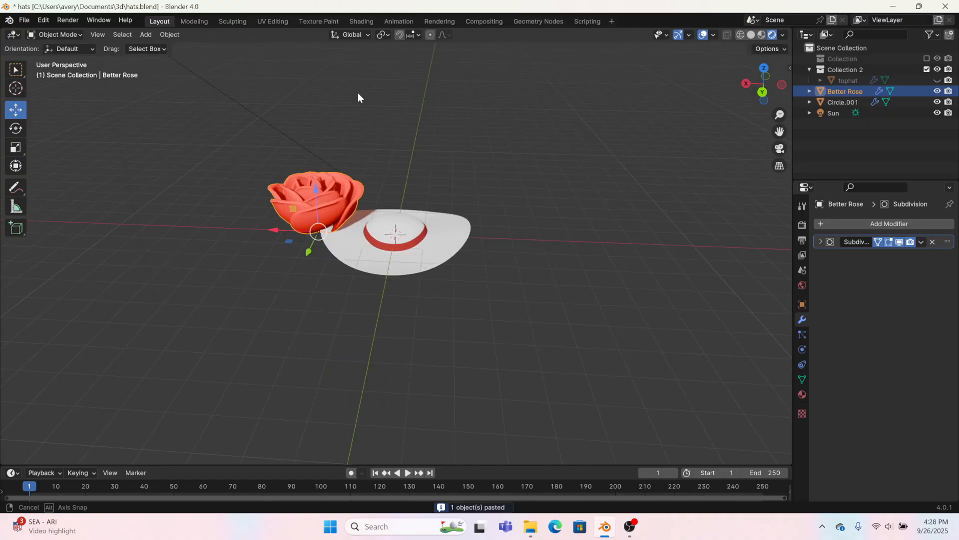
click(366, 21)
click(357, 324)
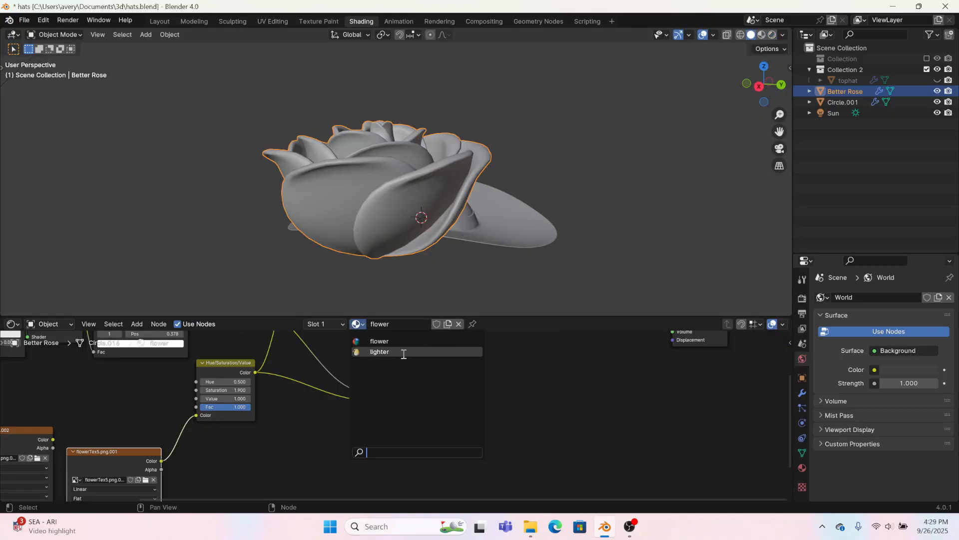
click(399, 352)
Scale the rose's UVs down to about a fifth of their size and move them toward the dark red patch of PlayerTex
click(272, 22)
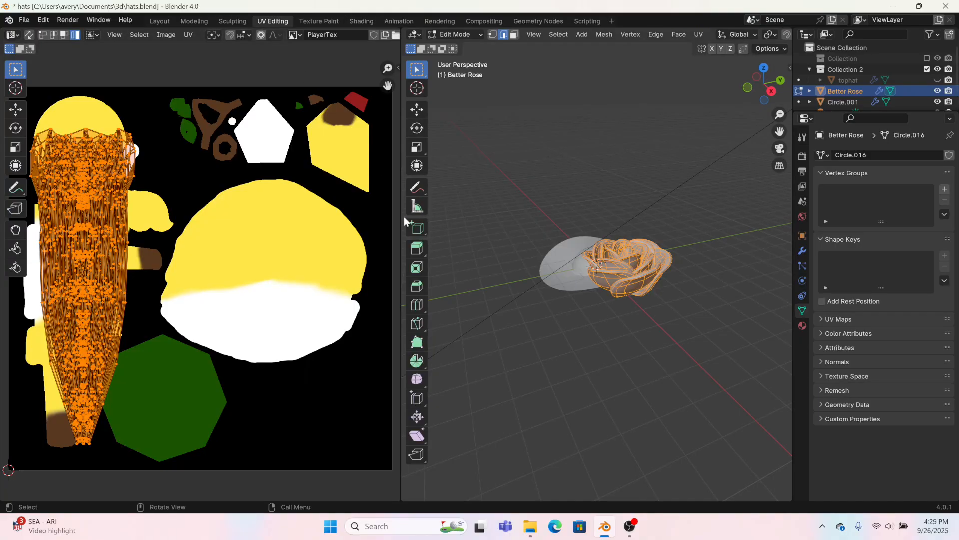
key(s)
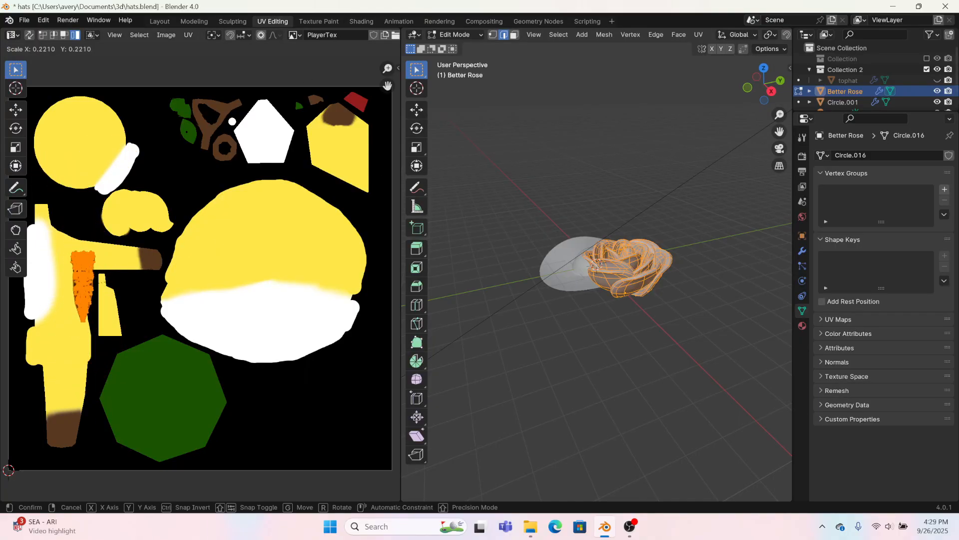
click(49, 294)
key(g)
click(316, 141)
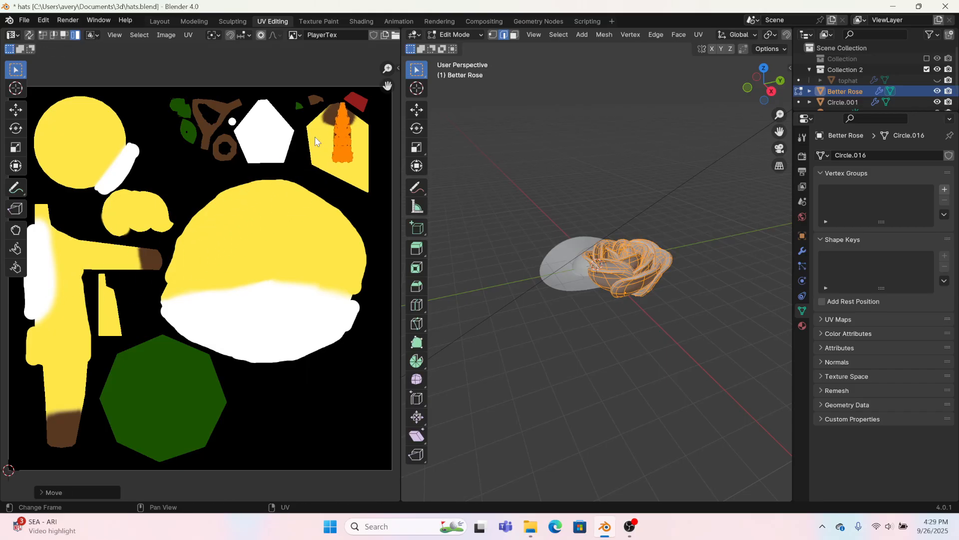
Flatten the rose's UV island vertically and move it onto the dark red patch of the texture
click(16, 148)
drag(340, 83, 341, 86)
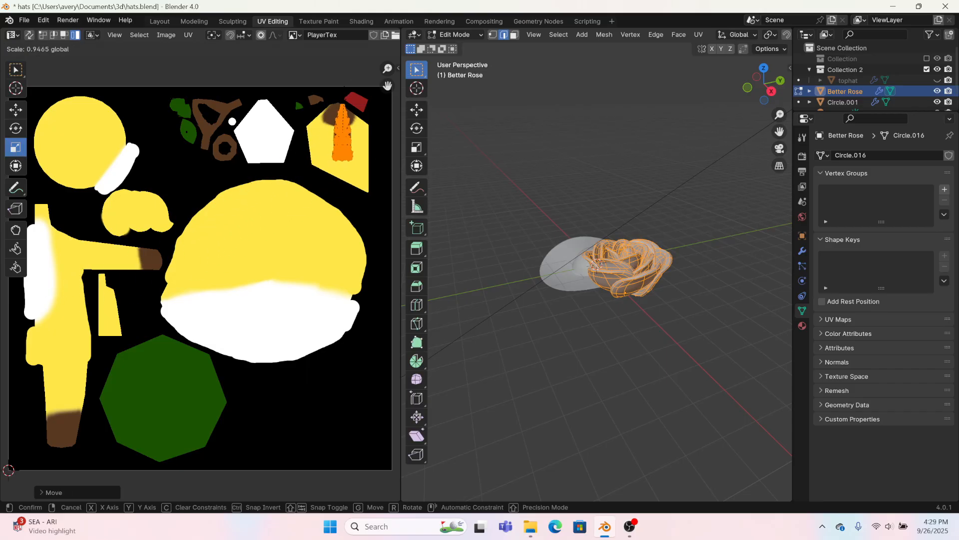
drag(344, 120, 345, 121)
key(g)
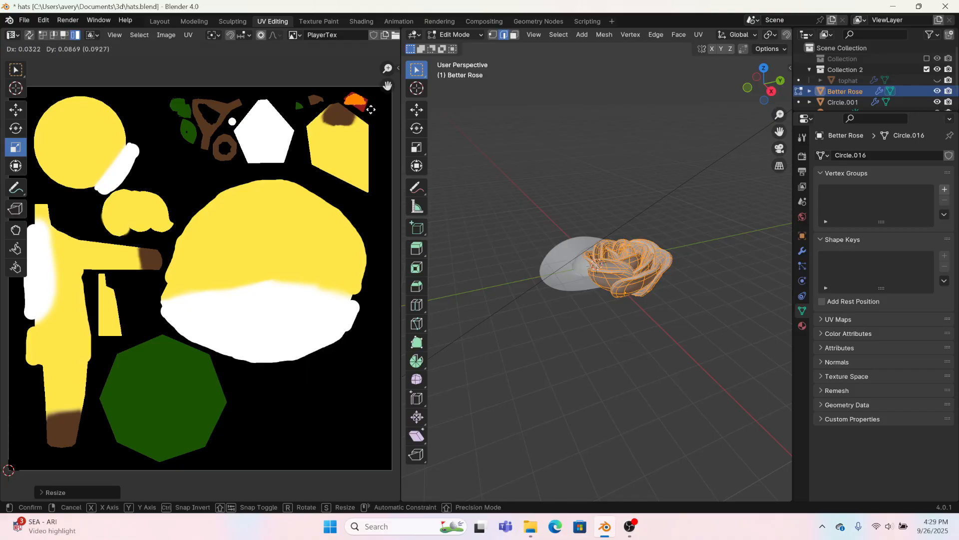
click(371, 111)
Shrink the rose's UV island so that it fits entirely inside the dark red patch
scroll(347, 118, up, 3)
middle_drag(322, 138, 60, 345)
scroll(215, 165, up, 4)
middle_drag(266, 96, 200, 365)
key(s)
click(294, 196)
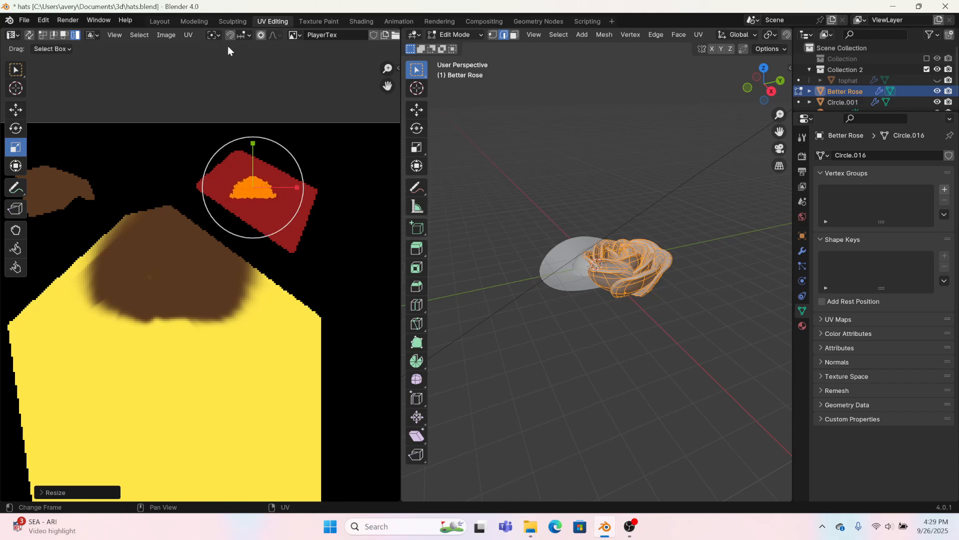
Clear the location and rotation of the rose object so it sits at the world origin
click(190, 21)
click(160, 21)
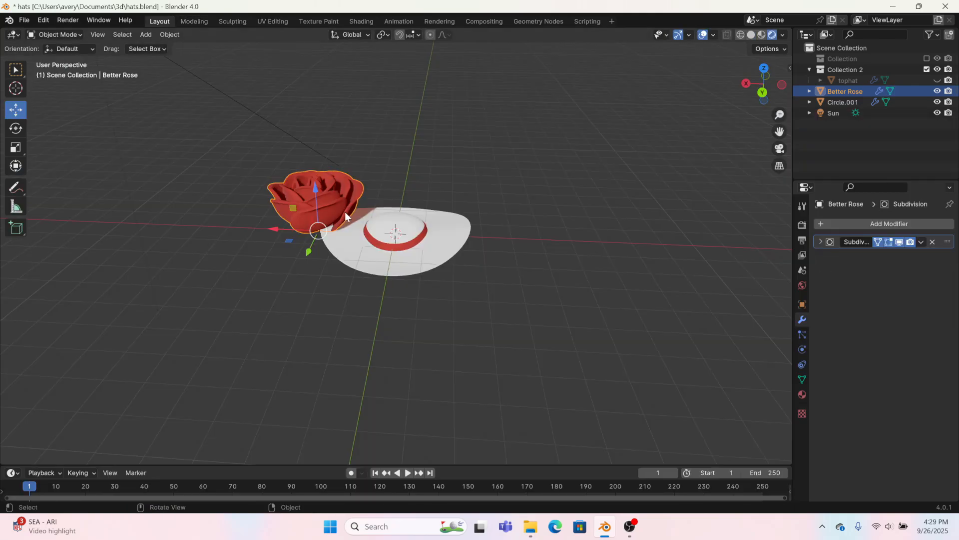
key(alt+g)
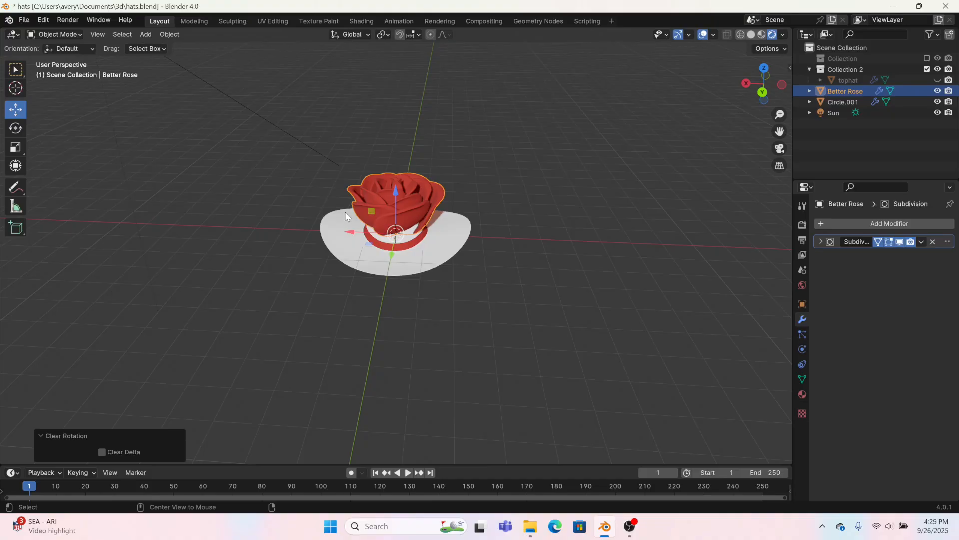
Scale the whole rose mesh down in Edit Mode to about 0.184 above the hat
click(185, 21)
scroll(424, 234, down, 9)
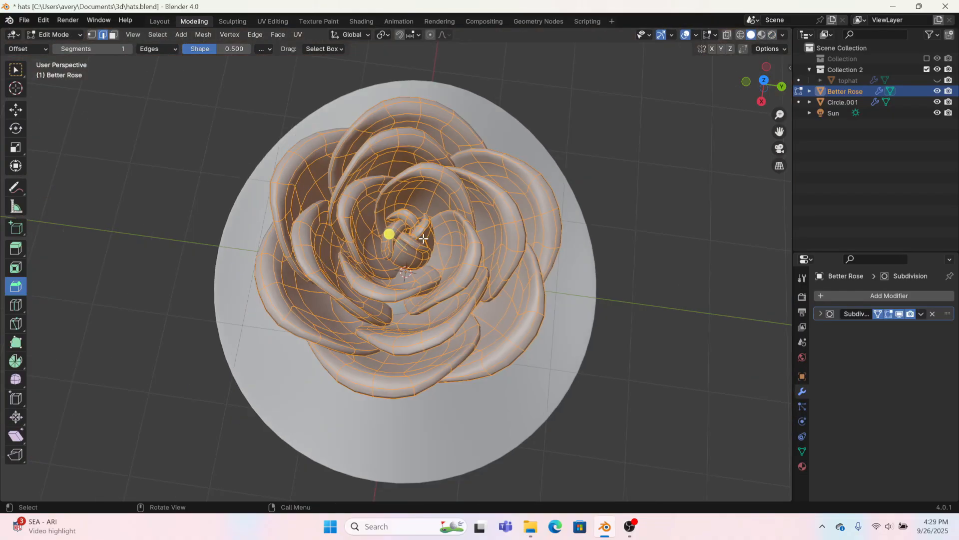
key(s)
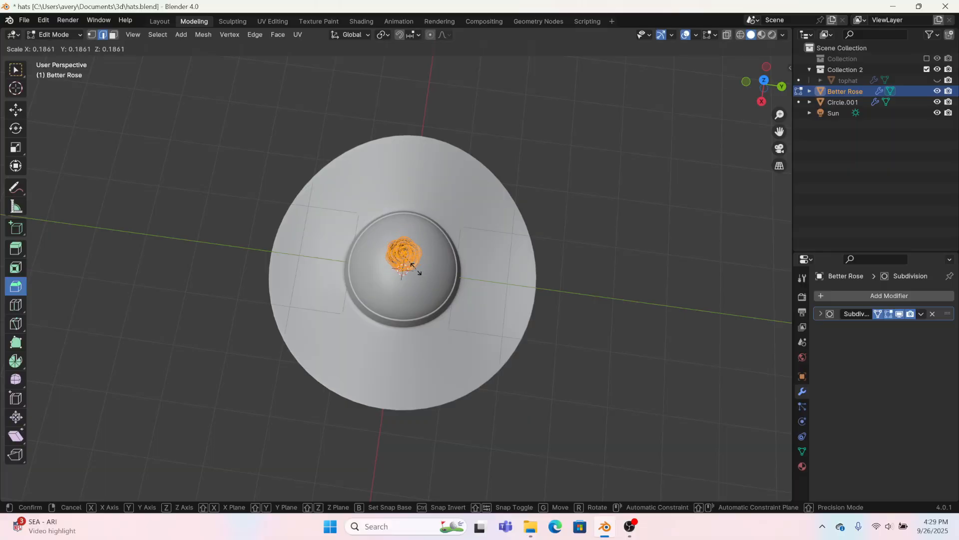
click(418, 272)
Move the small rose onto the brim beside the crown and rotate it about -16.5° toward the hat
click(761, 101)
scroll(580, 218, up, 2)
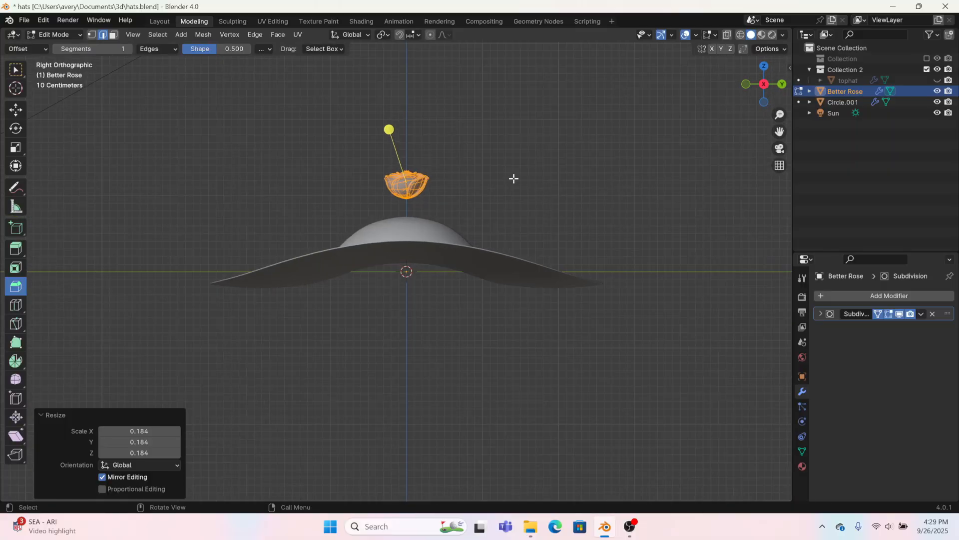
middle_drag(514, 178, 580, 180)
key(g)
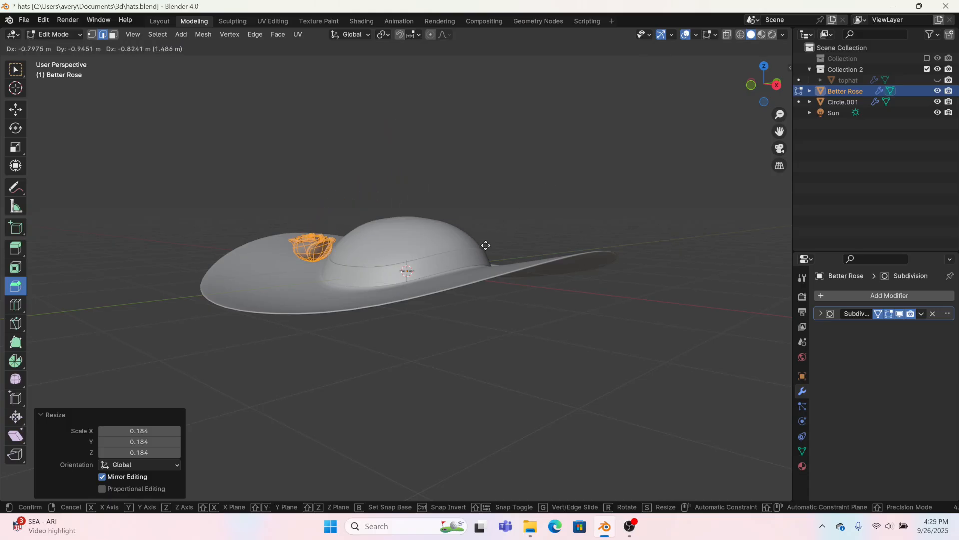
click(491, 260)
key(r)
click(483, 205)
Enlarge the rose, reposition it against the crown, and tilt it a further -8.9° or so
key(s)
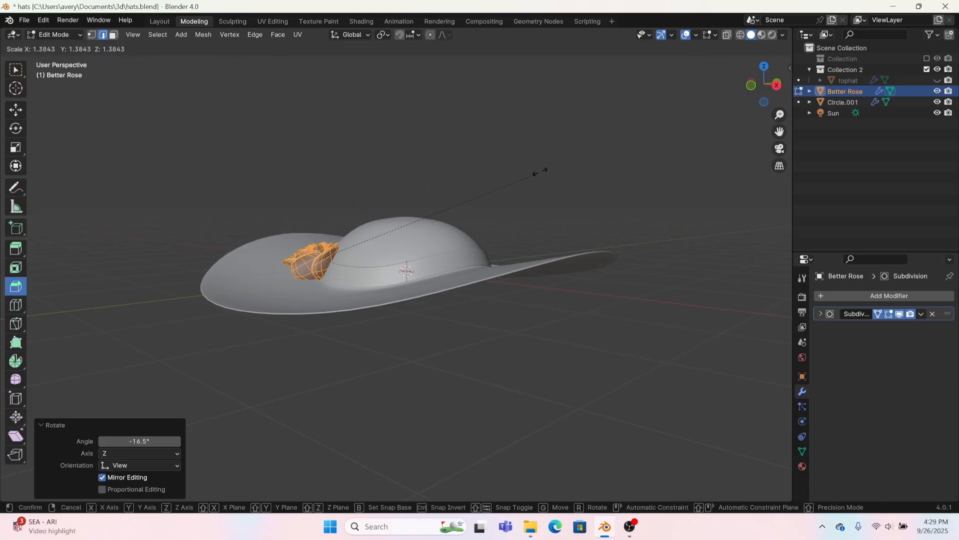
click(595, 141)
key(g)
click(580, 150)
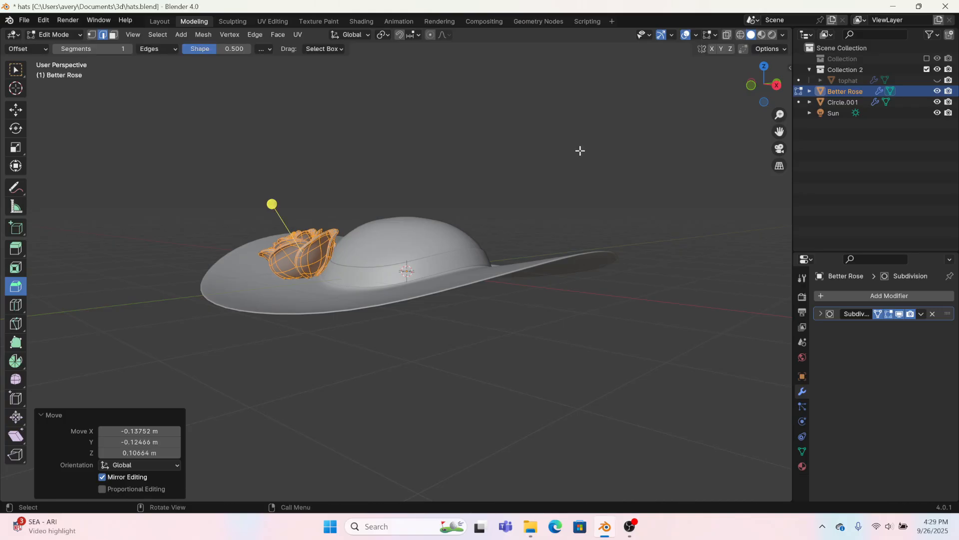
middle_drag(579, 150, 598, 152)
key(g)
click(600, 149)
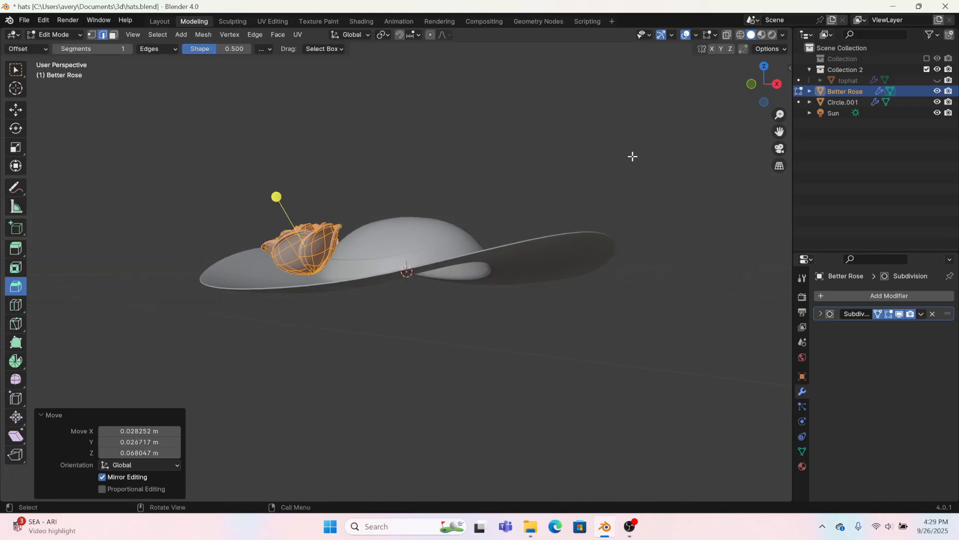
key(r)
click(608, 109)
Duplicate the rose beside the original along the hat band and scale the copy to about 0.662
middle_drag(450, 241, 574, 321)
scroll(569, 323, up, 2)
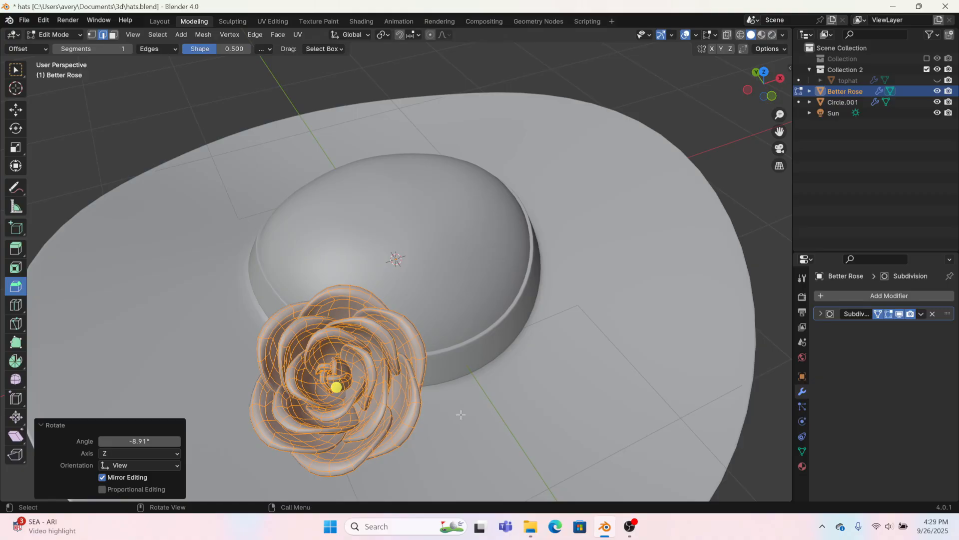
middle_drag(461, 414, 450, 380)
key(shift+d)
click(433, 417)
key(s)
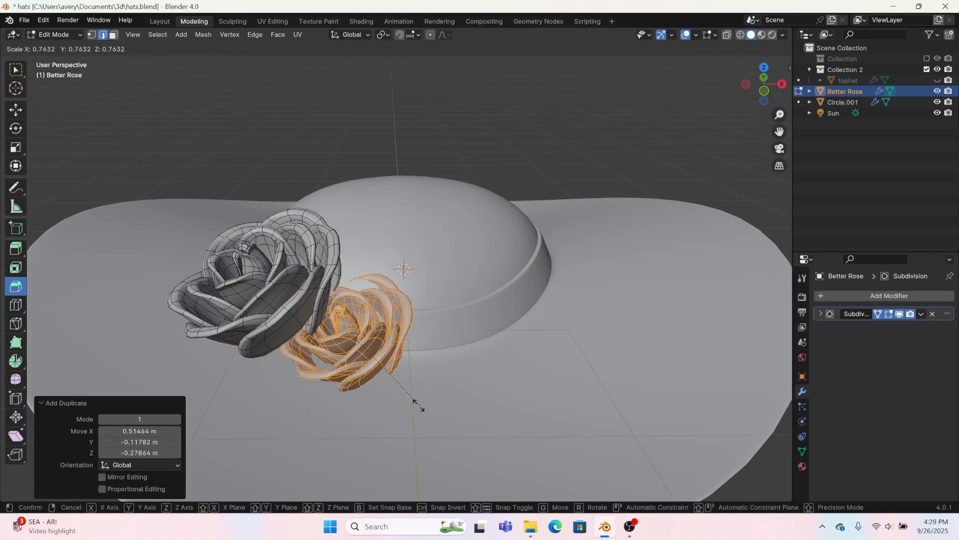
click(424, 380)
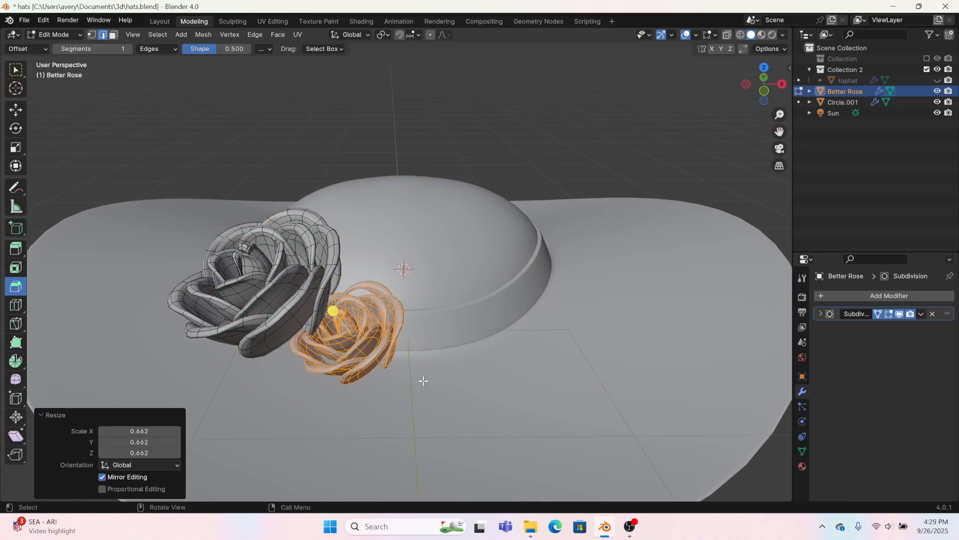
Rotate the smaller rose about -35.8° from the top view and move it away from the crown
click(765, 67)
key(r)
click(535, 242)
middle_drag(535, 242, 344, 226)
key(g)
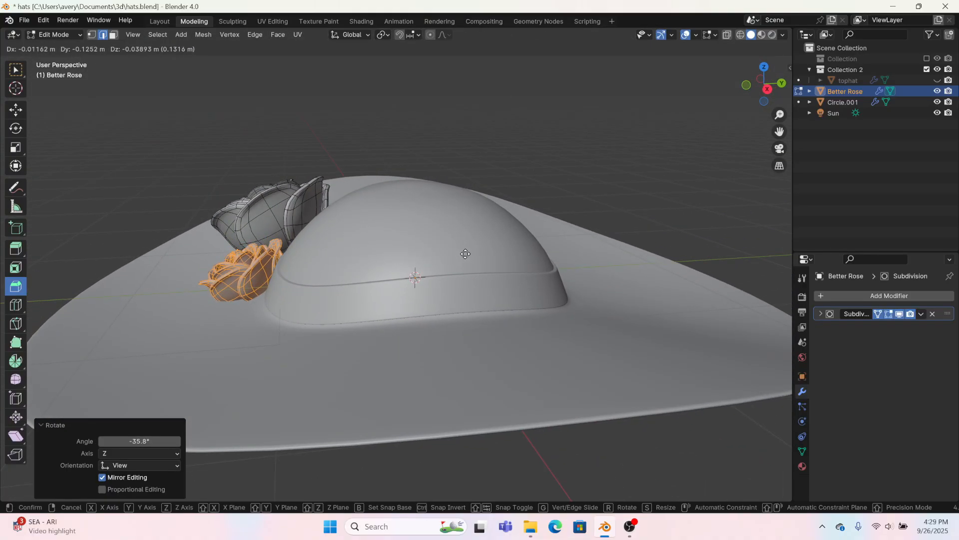
click(467, 255)
Rotate the smaller rose about another -36.9°, raise it above the brim, and adjust its tilt against the band
middle_drag(467, 255, 509, 250)
key(r)
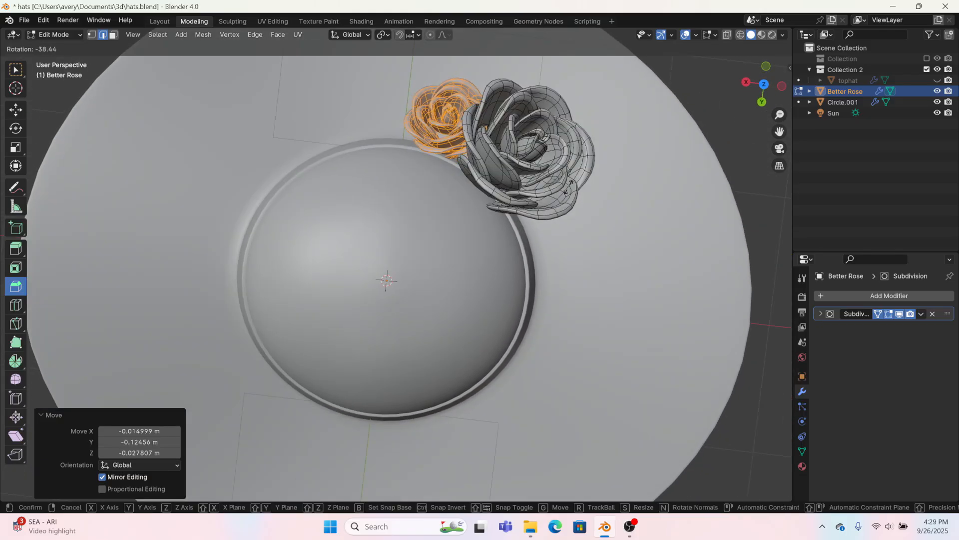
click(502, 209)
middle_drag(502, 209, 550, 218)
key(g)
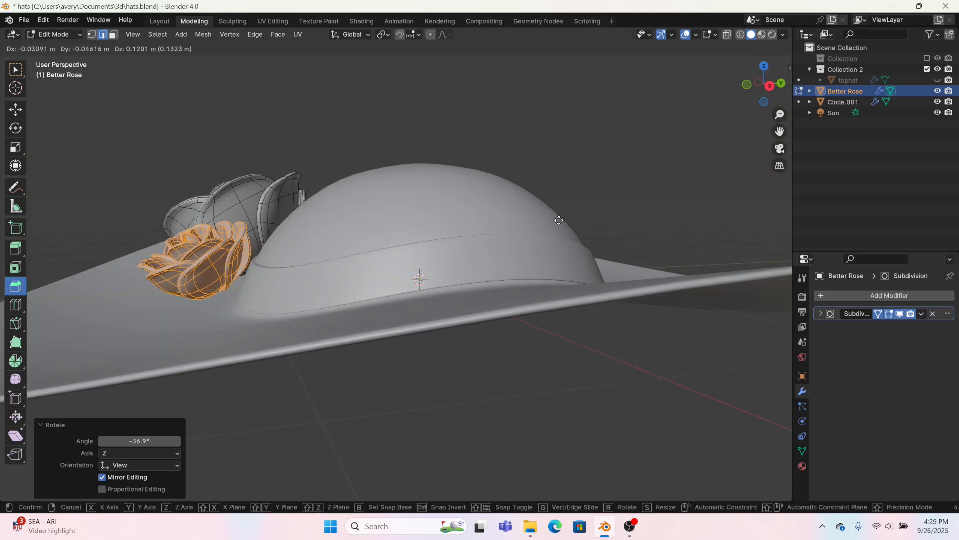
click(567, 226)
key(r)
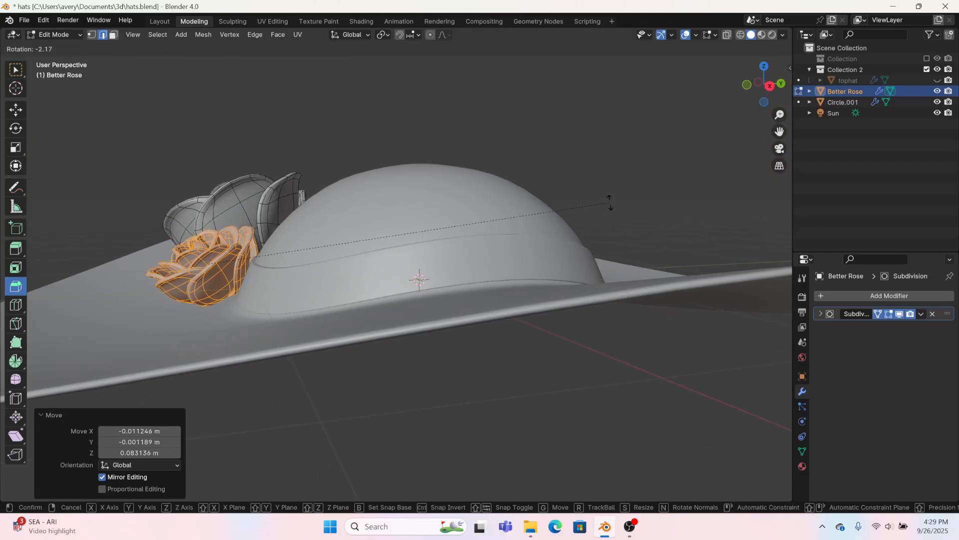
click(508, 228)
Pull the rose petal poking through inside the crown out of sight using connected proportional editing with smooth falloff
middle_drag(508, 229, 157, 145)
scroll(303, 369, up, 3)
click(91, 35)
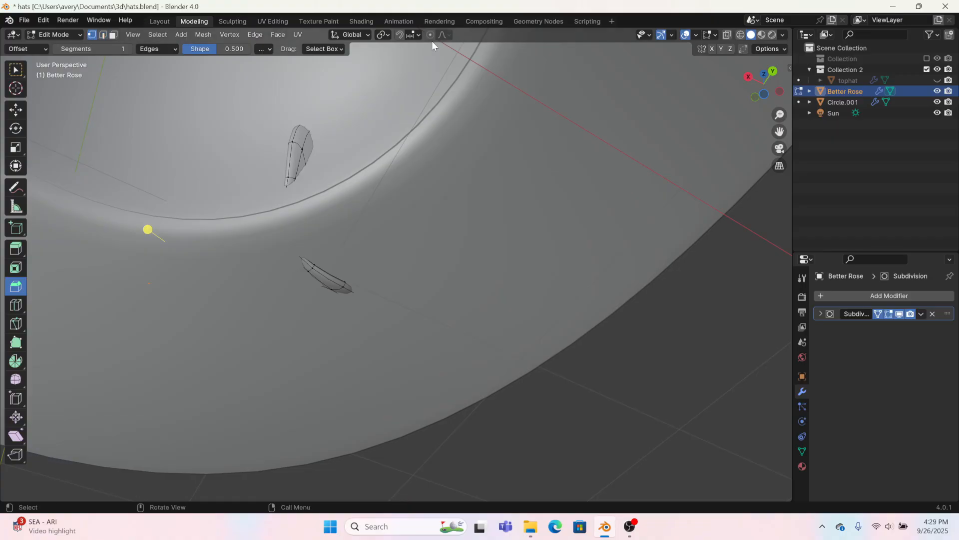
click(432, 37)
click(445, 35)
click(445, 35)
middle_drag(336, 156, 238, 205)
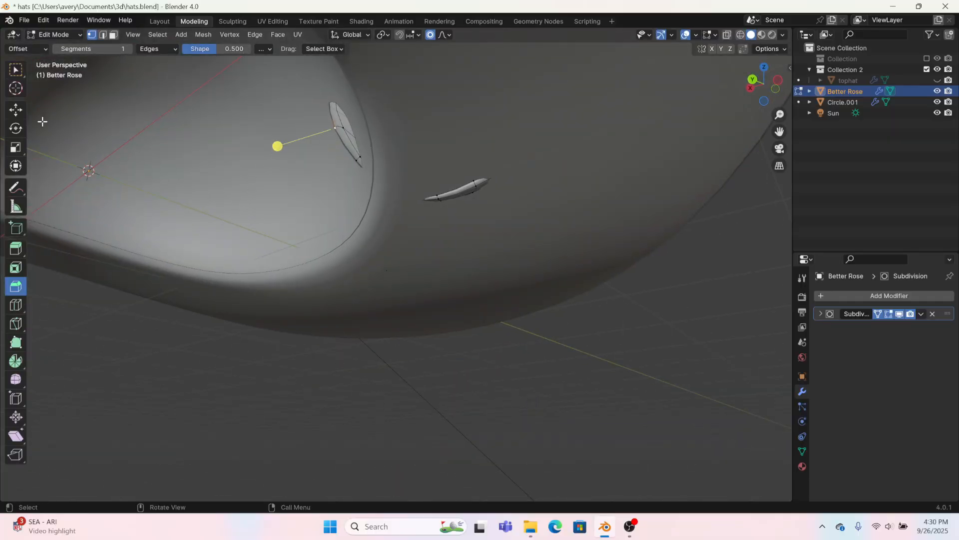
click(333, 121)
key(g)
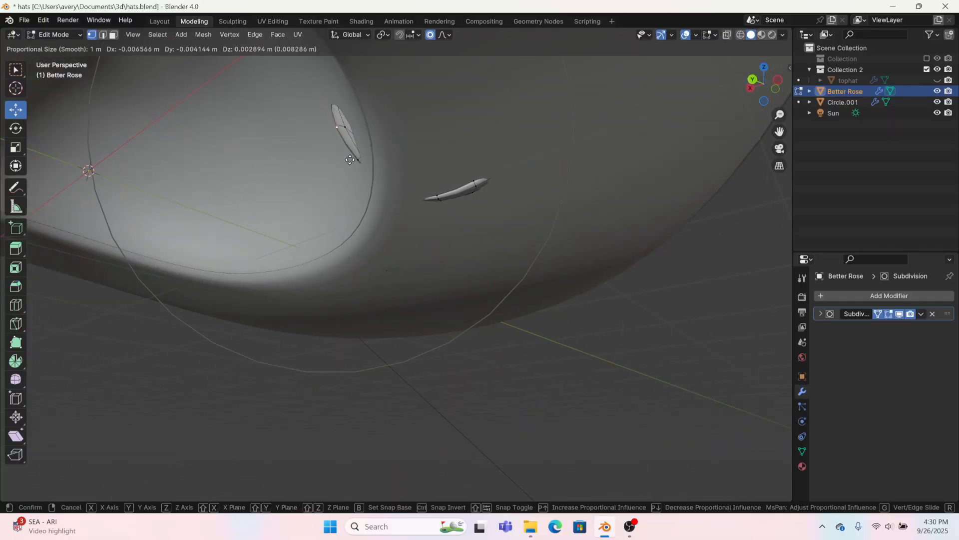
click(359, 155)
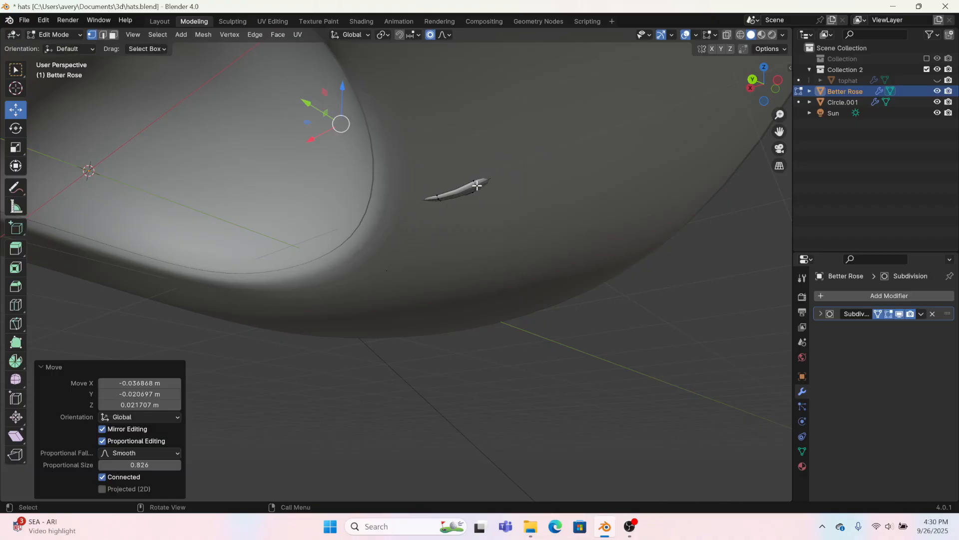
Lift the remaining petal that pokes through the underside of the brim above the hat's surface
middle_drag(476, 186, 252, 89)
key(g)
click(489, 119)
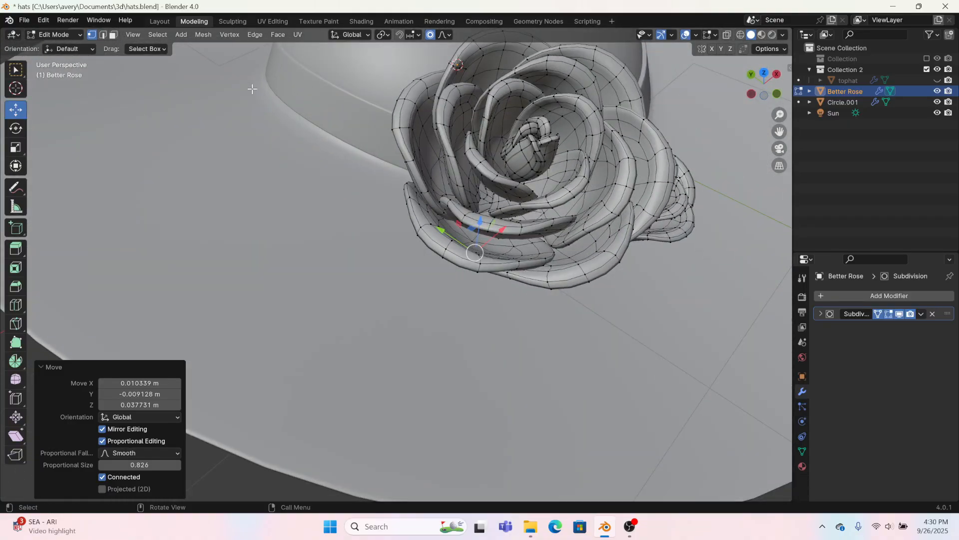
Join the roses with the hat mesh in Object Mode and rename the combined object sunhat
click(160, 21)
middle_drag(224, 125, 353, 208)
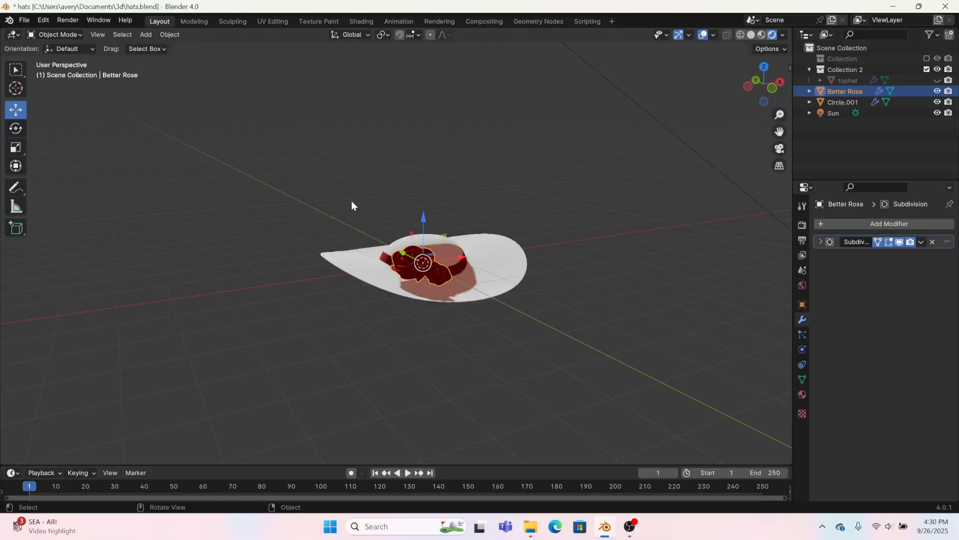
shift+click(389, 260)
right_click(389, 260)
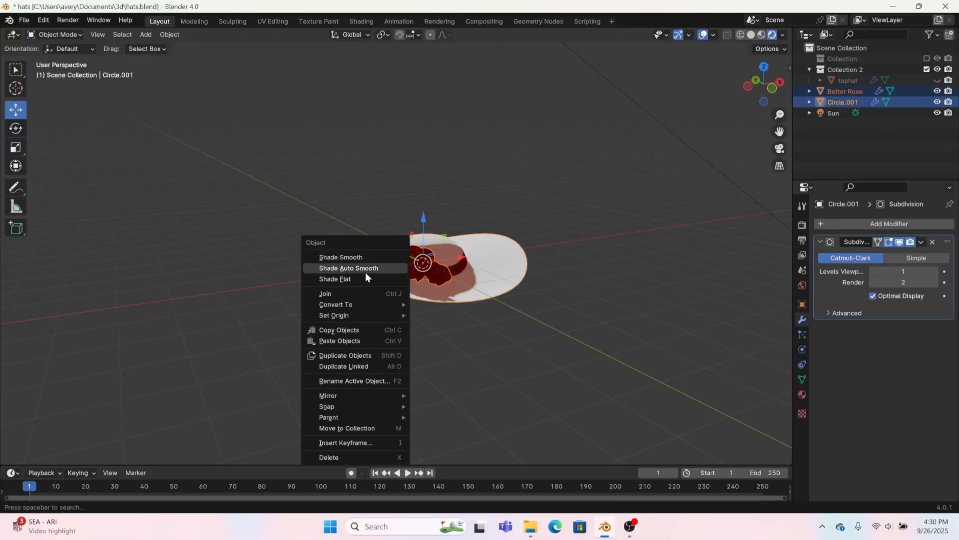
click(342, 293)
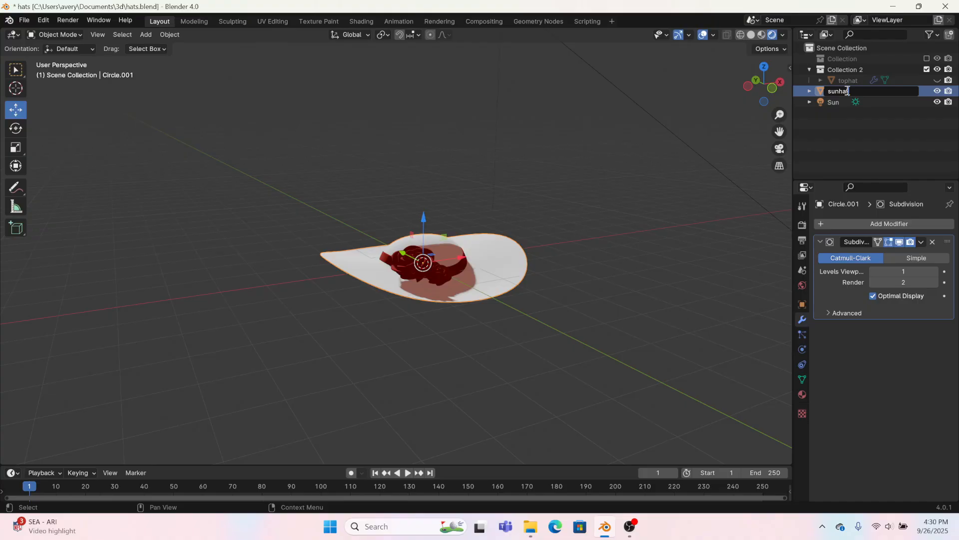
key(Return)
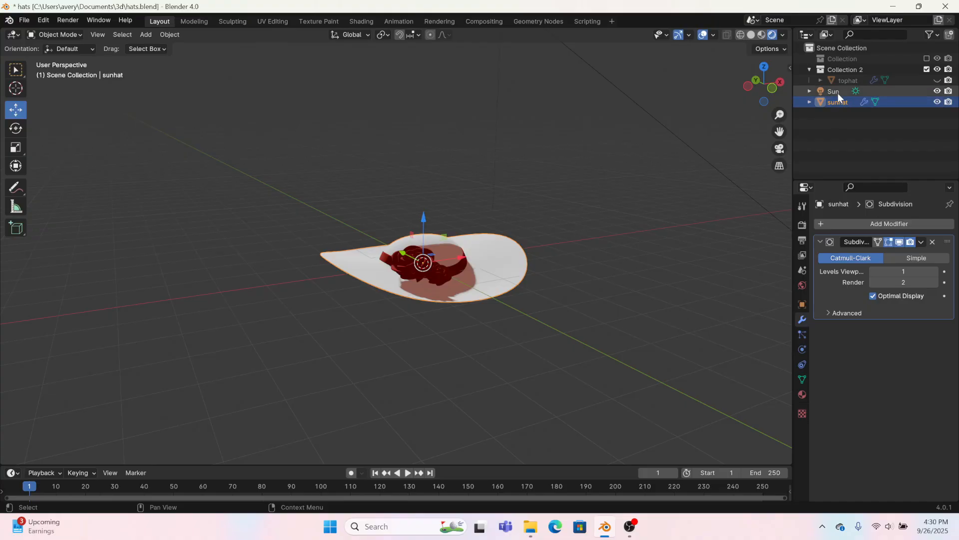
Place the sunhat in Collection 2 and enable the Collection holding the character to view them together
drag(836, 101, 842, 74)
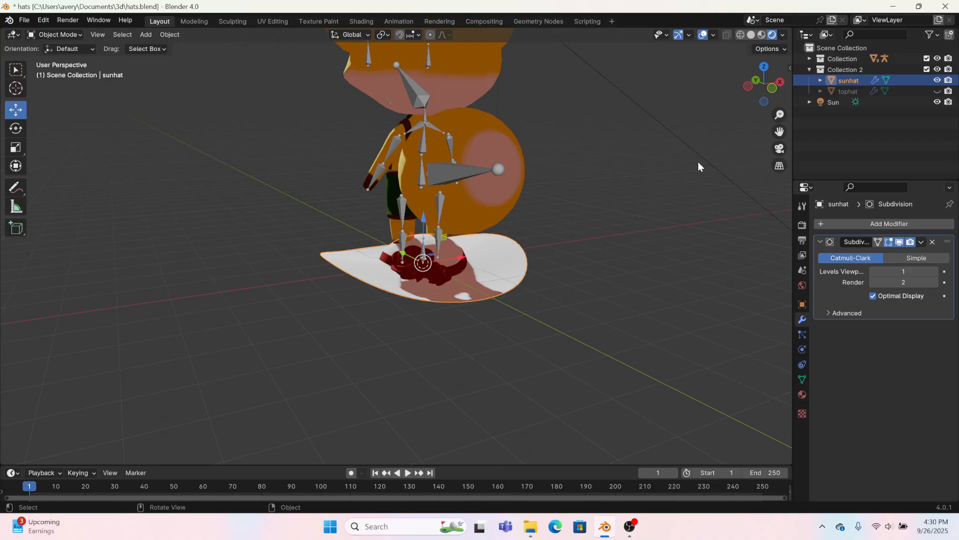
middle_drag(378, 263, 478, 256)
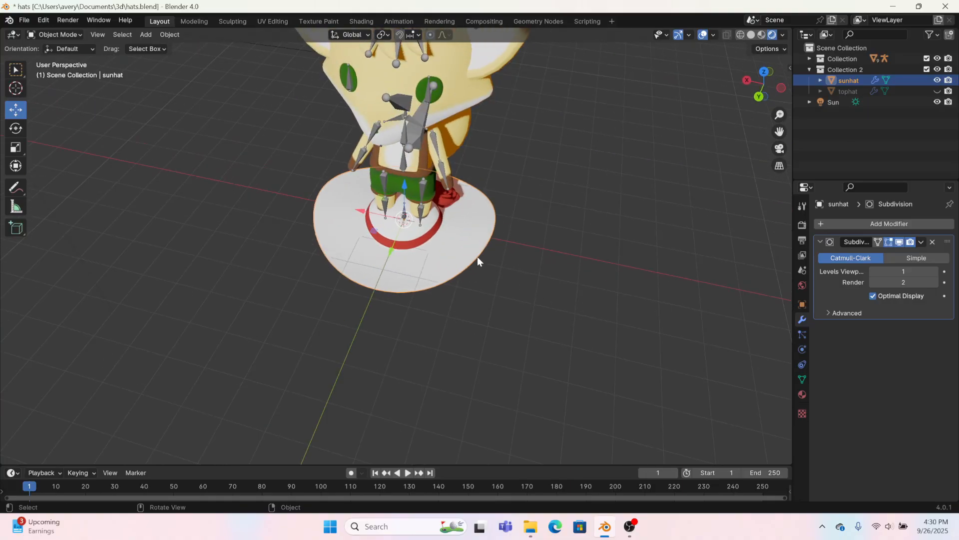
Rotate the sunhat 180° about the global Z axis and apply the transform
key(r)
text(z)
text(1)
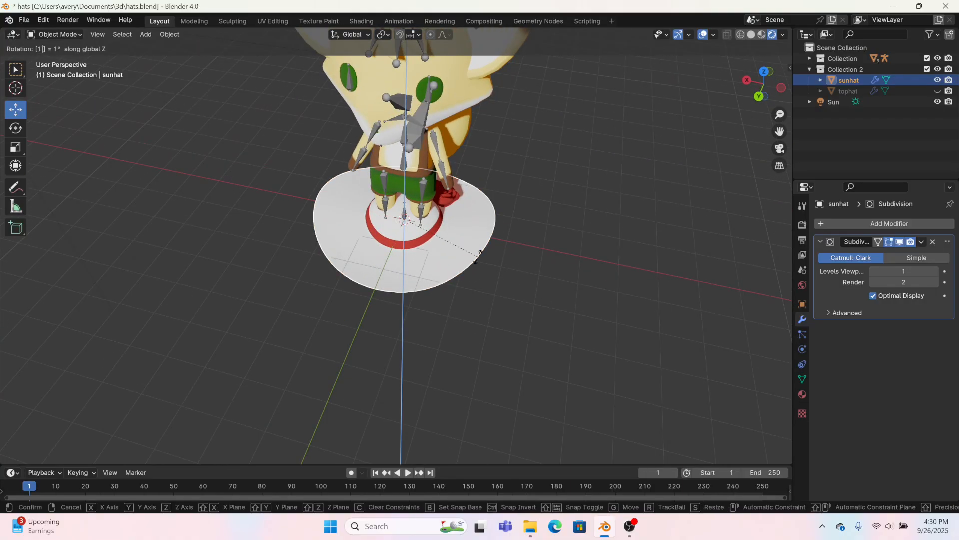
text(80)
key(Return)
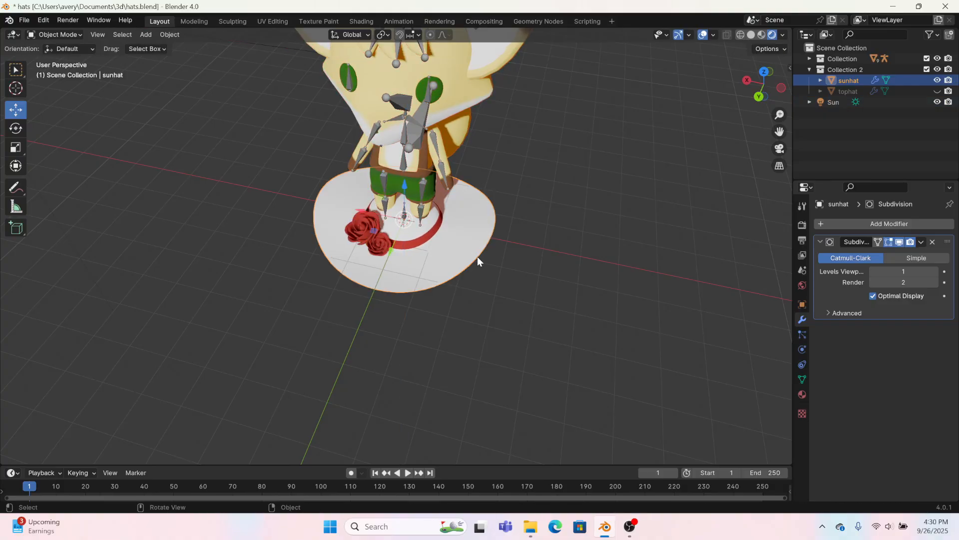
key(ctrl+a)
click(415, 245)
Raise the sunhat about 6.8 m along Z so it sits on top of the character's head
middle_drag(376, 268, 344, 214)
drag(424, 215, 426, 449)
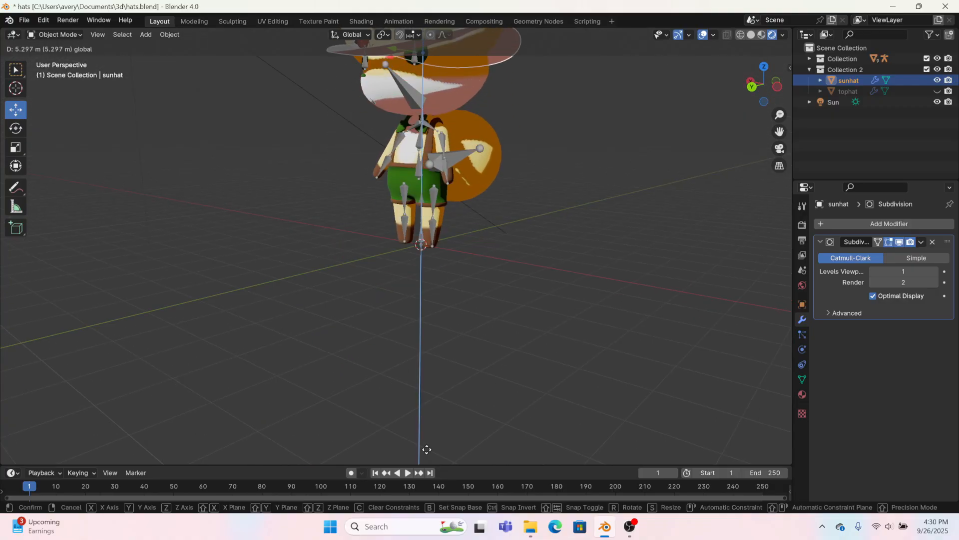
click(364, 293)
scroll(364, 293, down, 3)
middle_drag(396, 210, 326, 343)
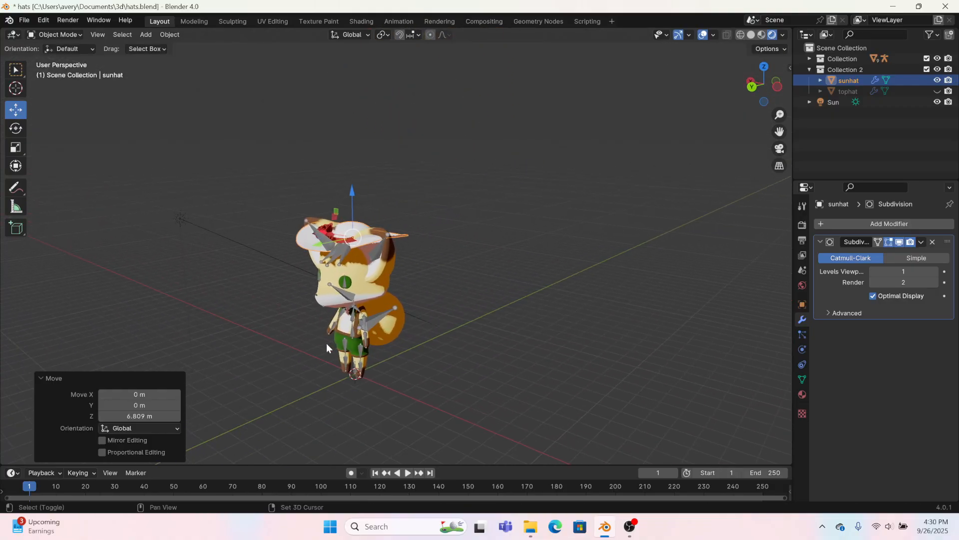
scroll(327, 347, up, 5)
middle_drag(310, 308, 375, 166)
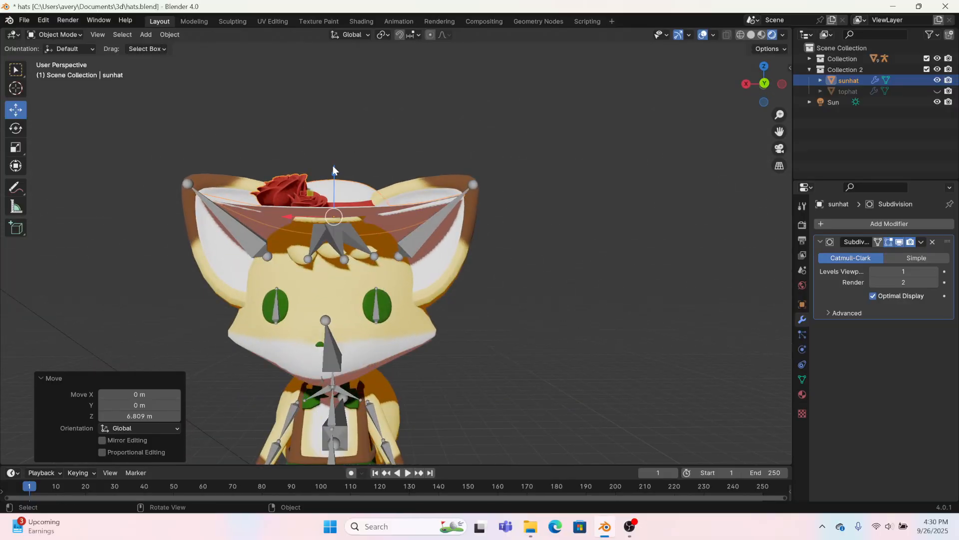
drag(334, 170, 331, 173)
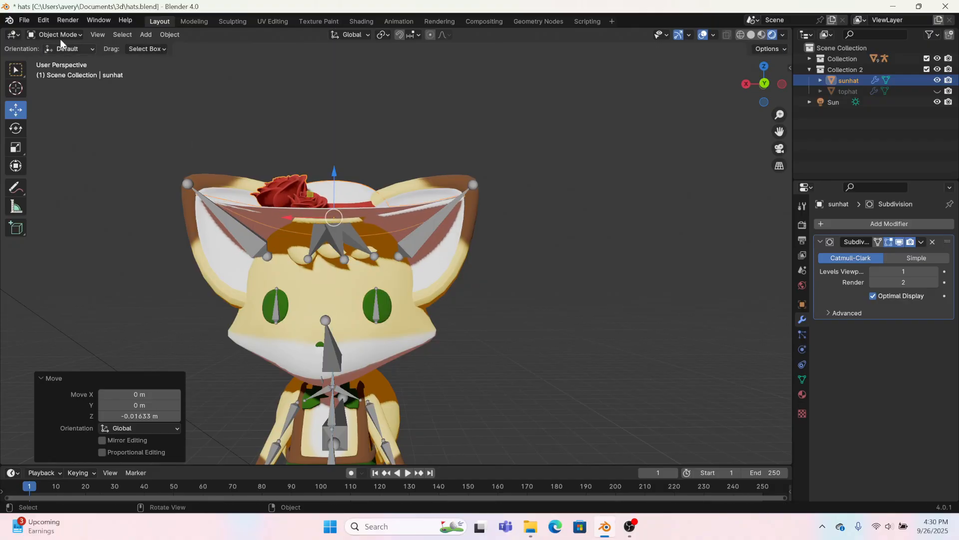
In Pose Mode, rotate the armature's mirrored ear bones about 65° outward and down, and lower them beneath the hat brim
click(217, 209)
click(59, 34)
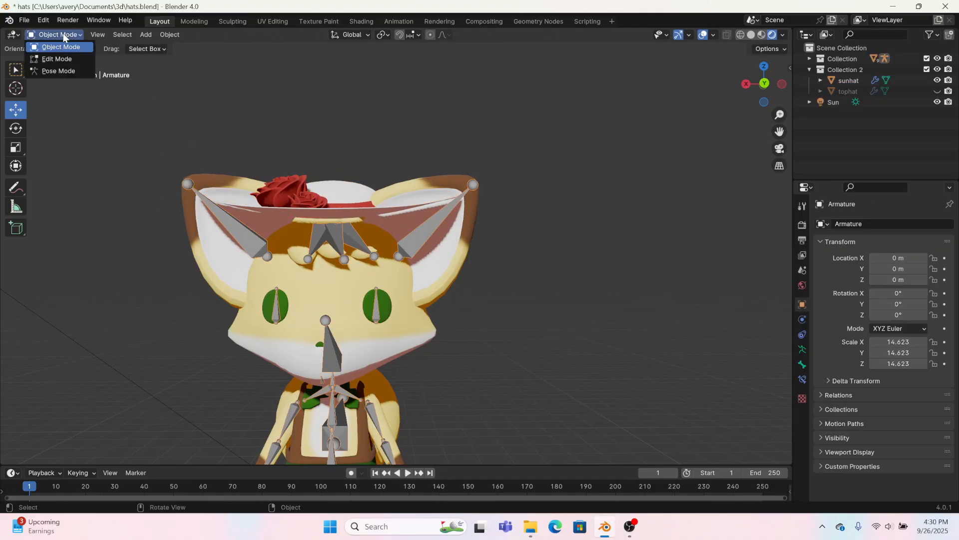
click(68, 71)
click(243, 253)
key(r)
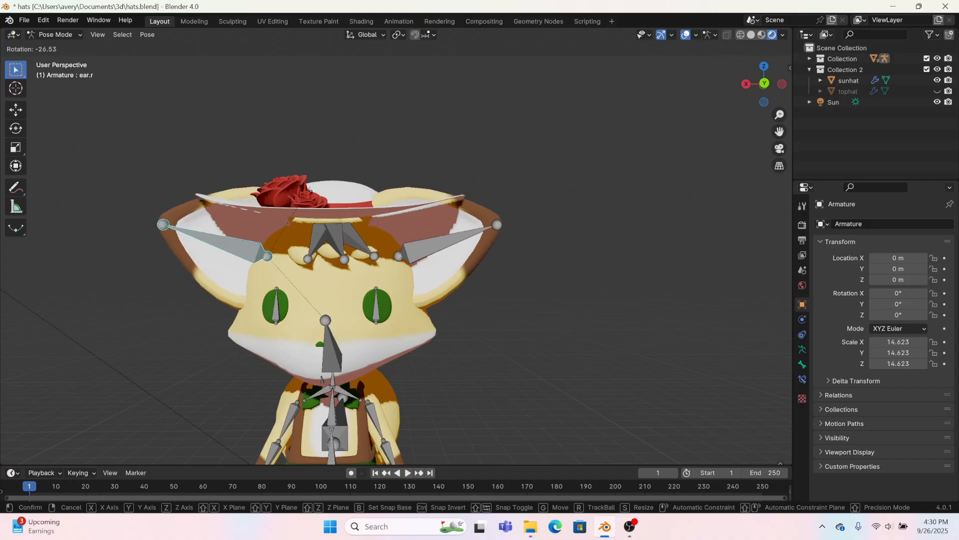
click(264, 226)
key(g)
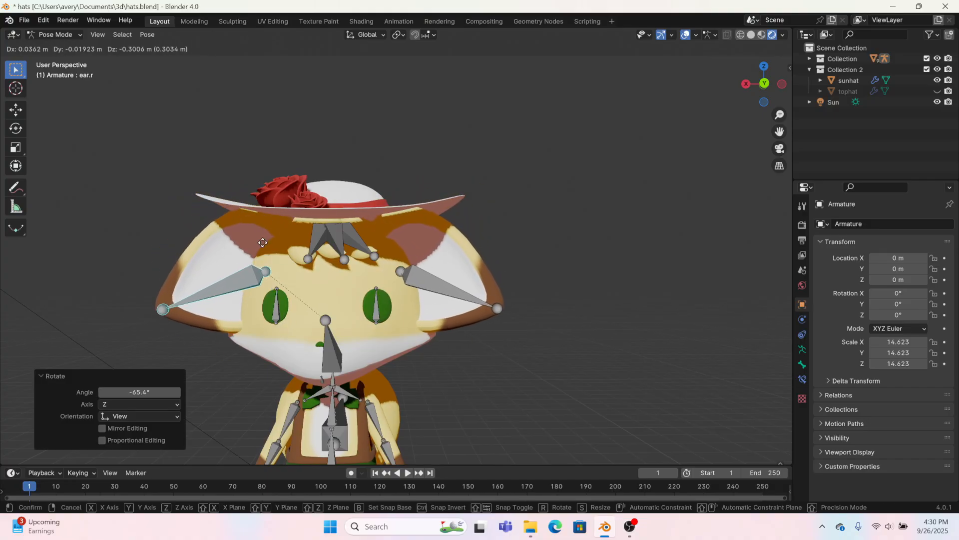
click(269, 250)
key(g)
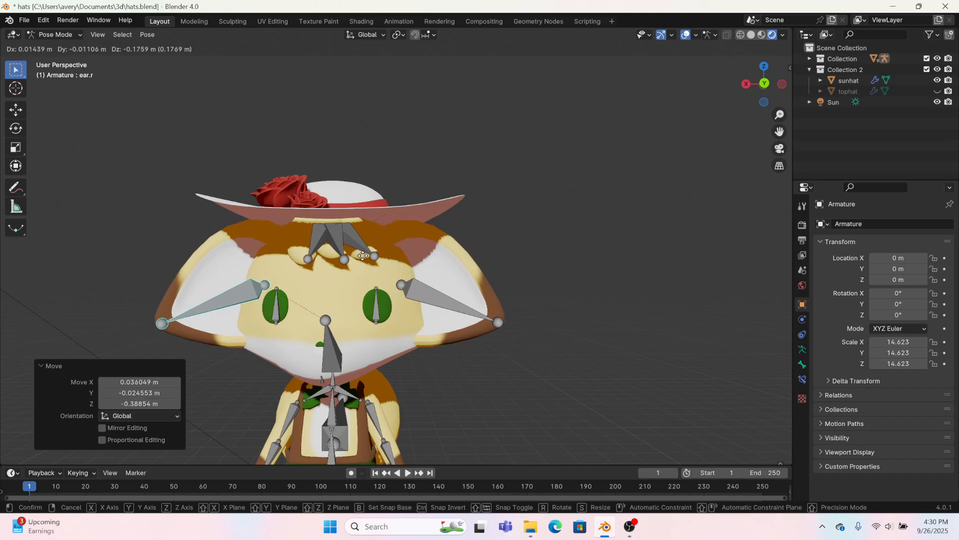
click(359, 244)
Shift the ear bones backward in side view and rotate them about 30°, and return the armature to Object Mode
middle_drag(483, 275, 379, 275)
key(g)
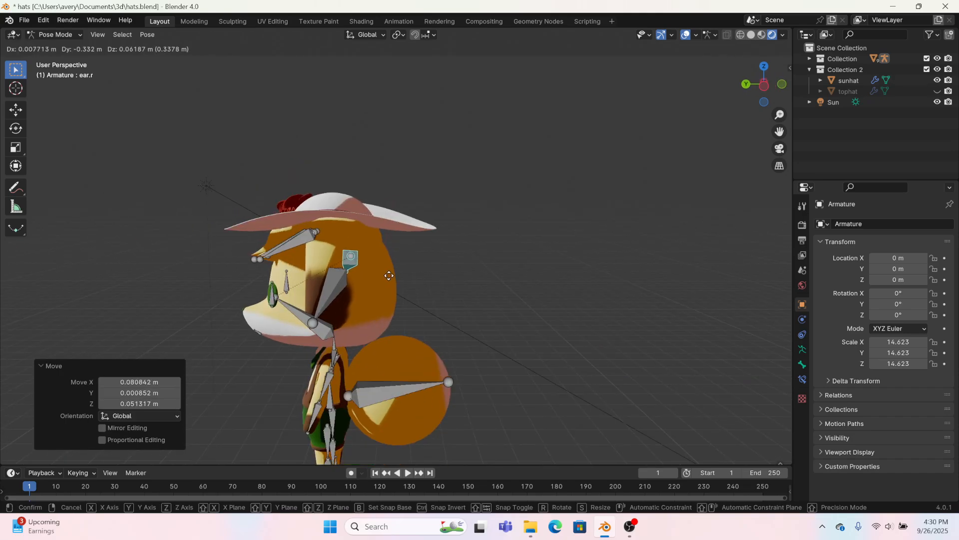
click(460, 267)
key(g)
click(456, 185)
key(g)
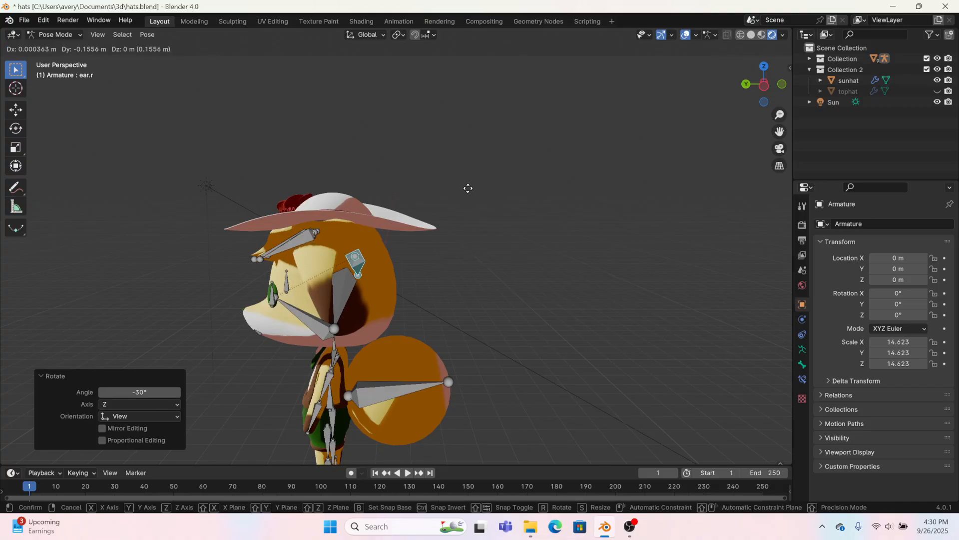
click(465, 191)
middle_drag(465, 192, 450, 220)
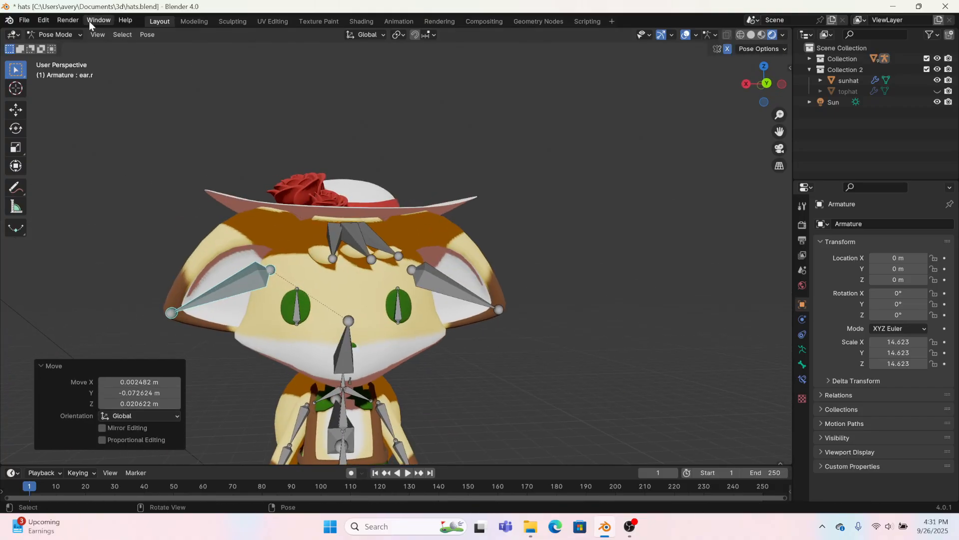
click(67, 36)
click(67, 46)
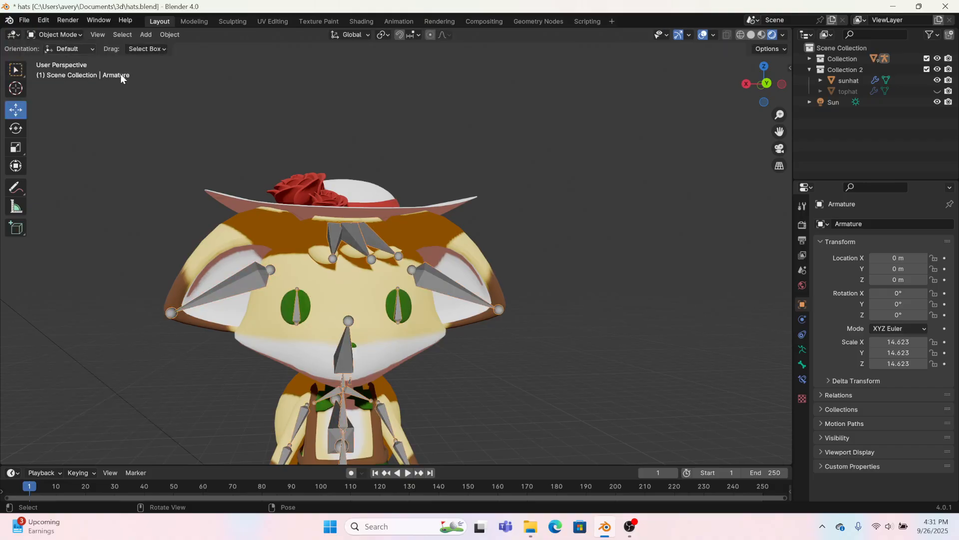
Raise the top centre vertex of the sunhat's crown about 0.29 m using connected proportional editing with smooth falloff
click(330, 212)
mouse_move(347, 228)
middle_down()
mouse_move(424, 233)
mouse_move(345, 235)
middle_up()
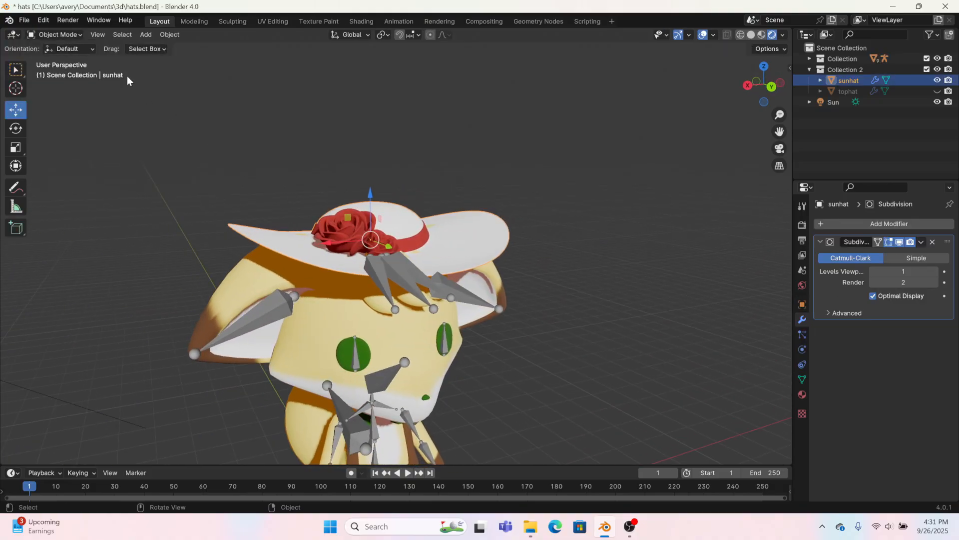
click(193, 21)
key(KP_Decimal)
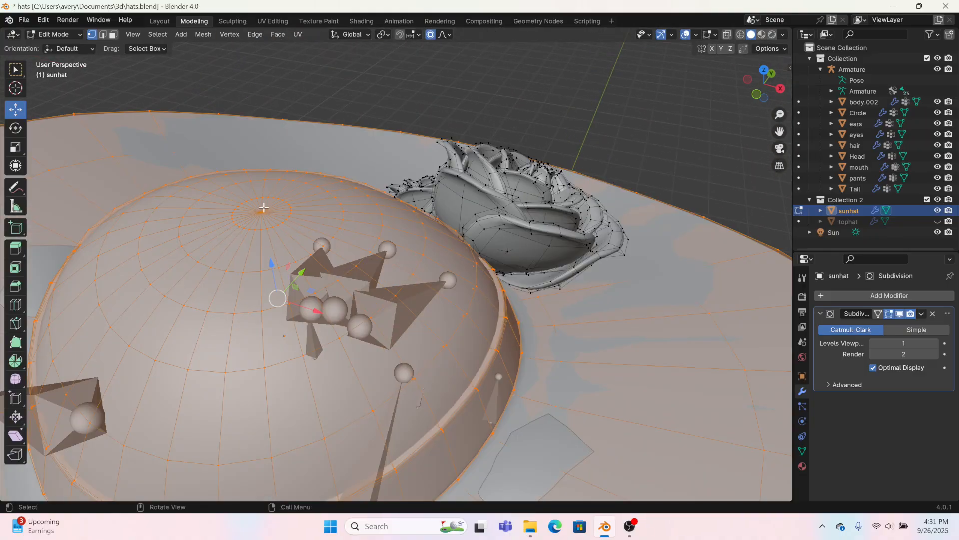
click(264, 208)
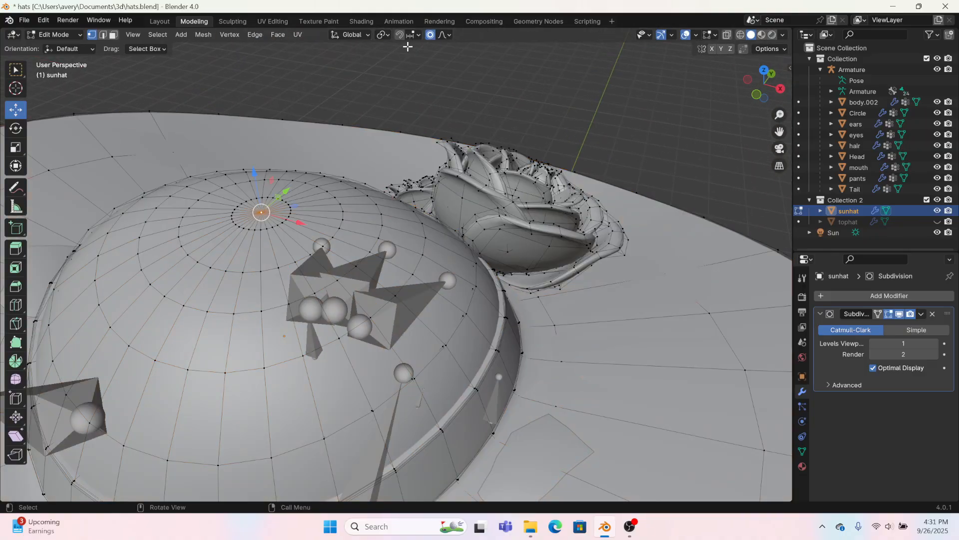
scroll(360, 184, down, 9)
middle_drag(323, 297, 356, 183)
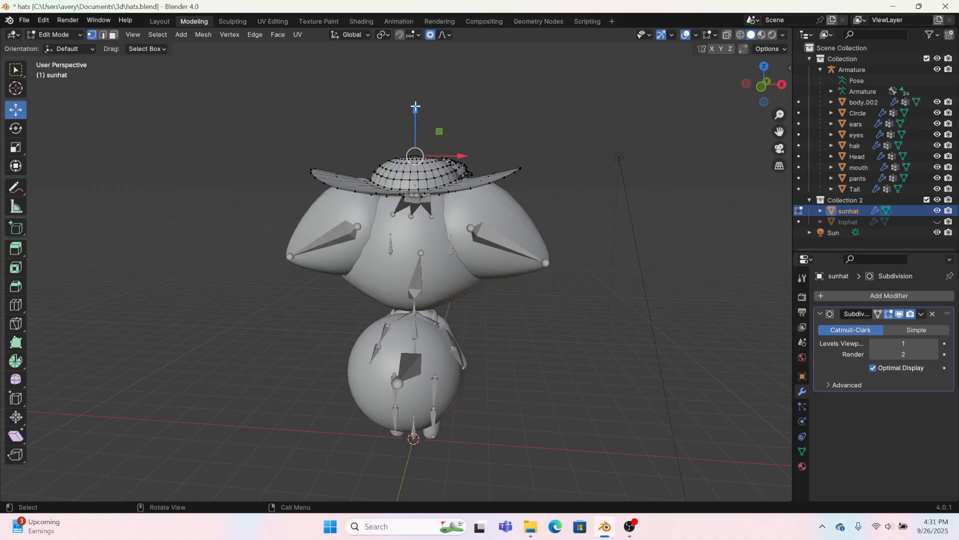
drag(416, 107, 405, 95)
scroll(403, 91, down, 3)
scroll(415, 247, up, 4)
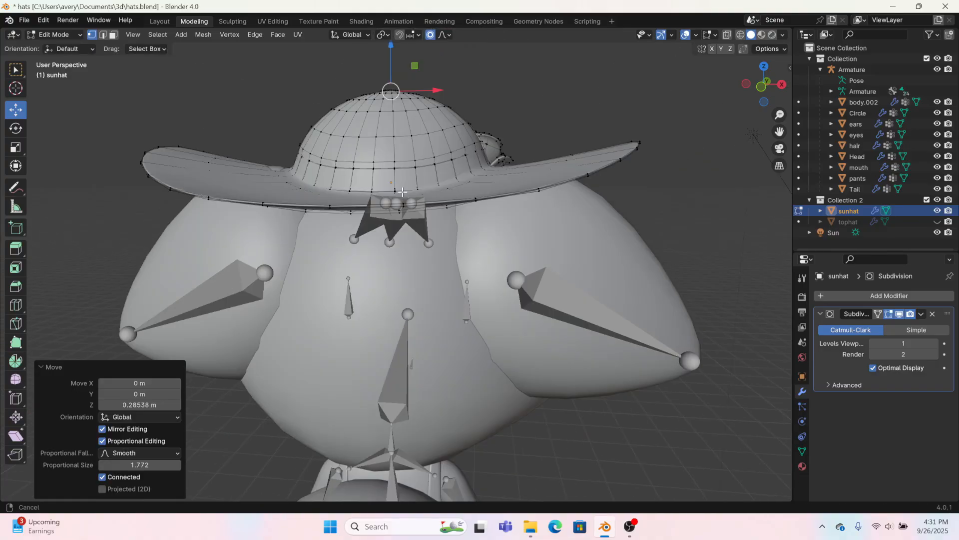
scroll(442, 283, up, 4)
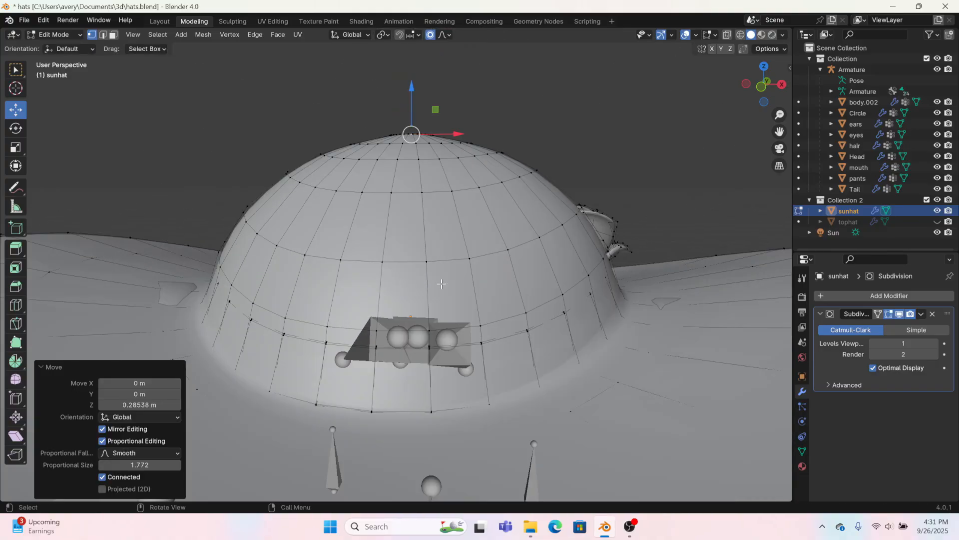
Show the model in Material Preview shading and undo the raising of the crown
click(762, 35)
key(ctrl+z)
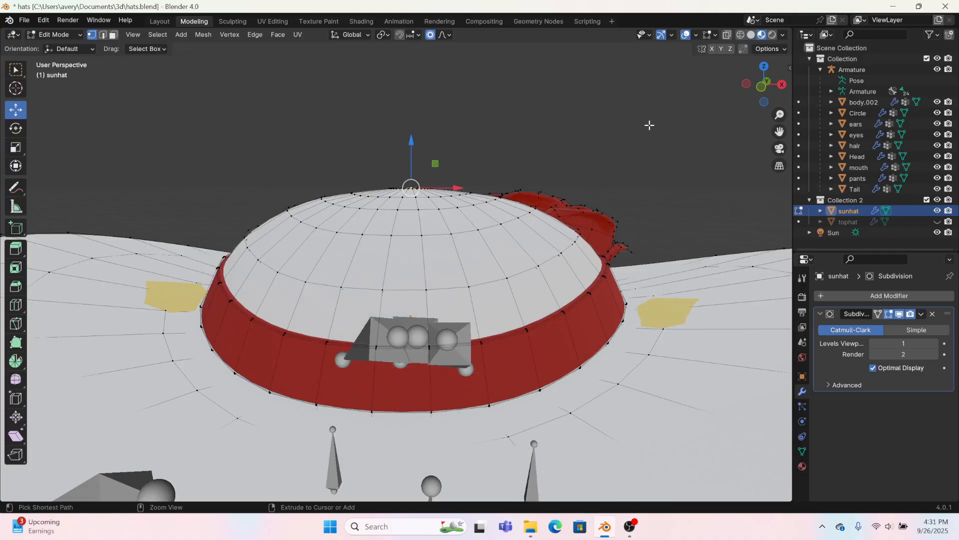
scroll(441, 307, down, 7)
middle_drag(452, 197, 478, 196)
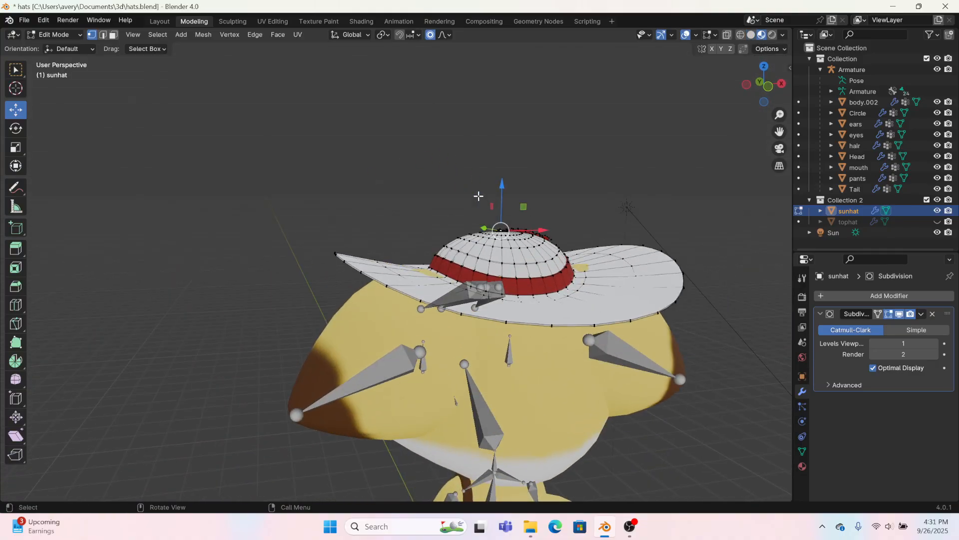
click(769, 88)
scroll(562, 180, up, 8)
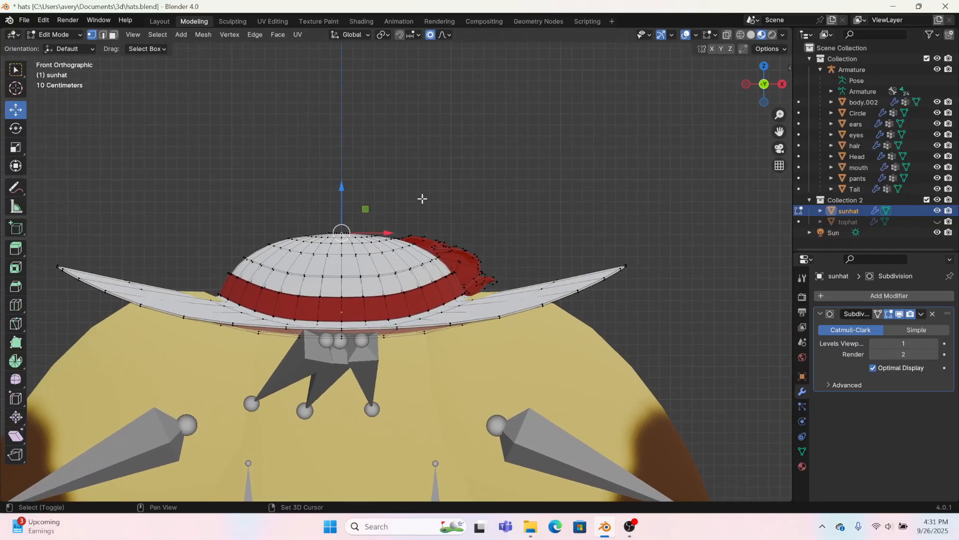
In the Layout workspace, enlarge the sunhat about 1.73 times and lower it over the head
click(160, 21)
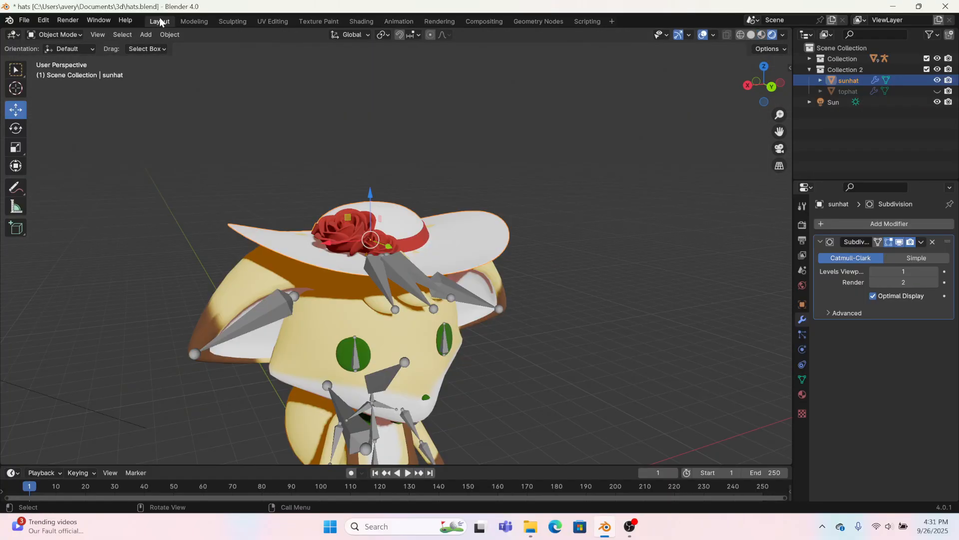
middle_drag(479, 233, 413, 224)
key(s)
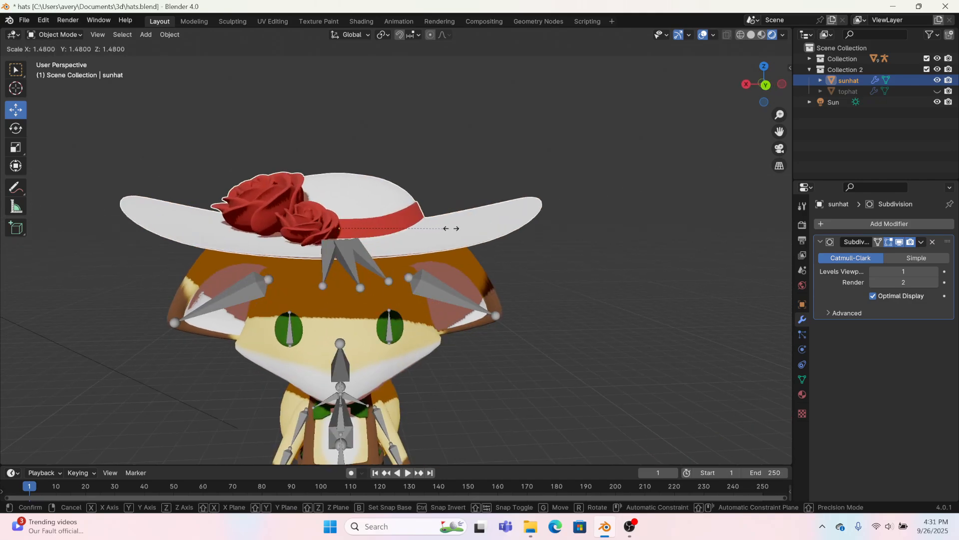
click(468, 231)
key(s)
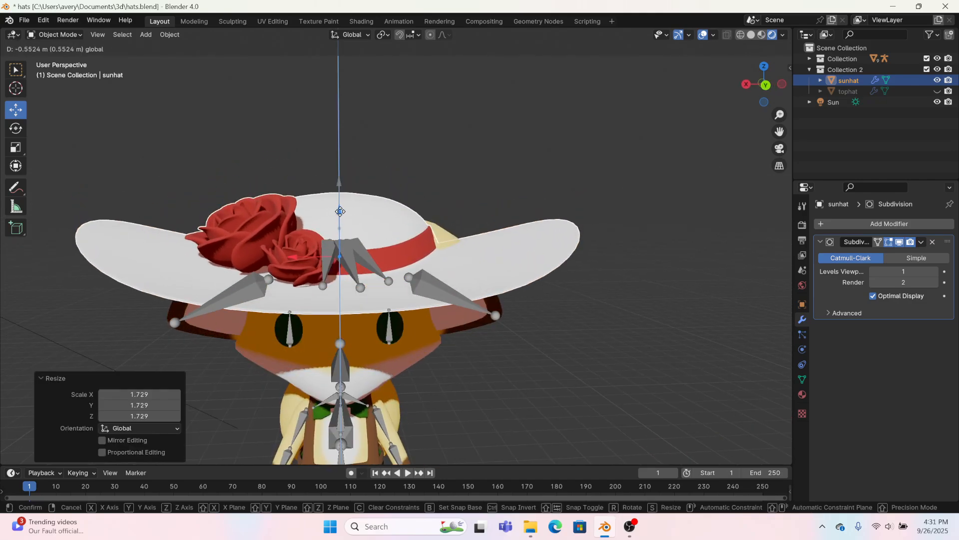
click(525, 290)
Try lowering the enlarged sunhat about 0.72 m and rotating it freehand to sit tilted on the head
middle_drag(526, 290, 322, 256)
key(g)
click(332, 292)
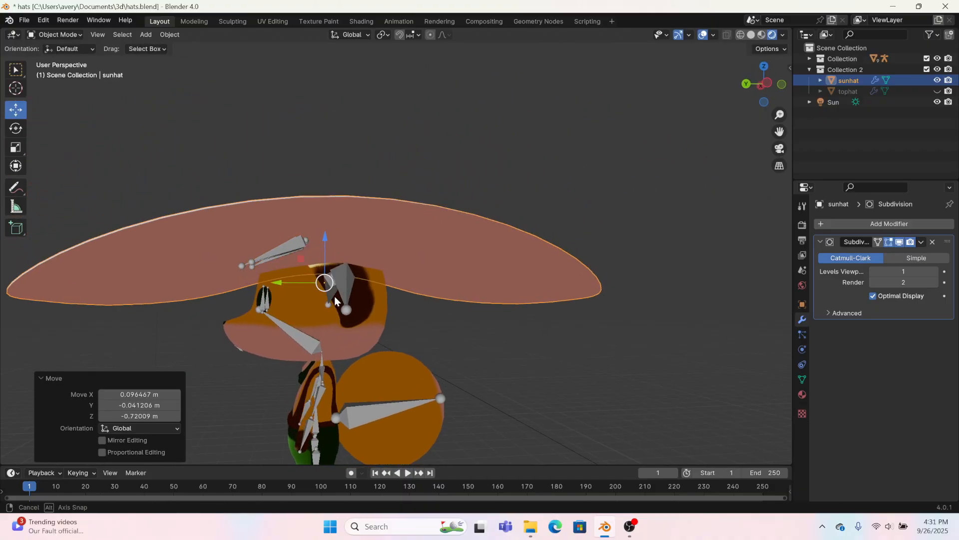
middle_drag(334, 296, 361, 269)
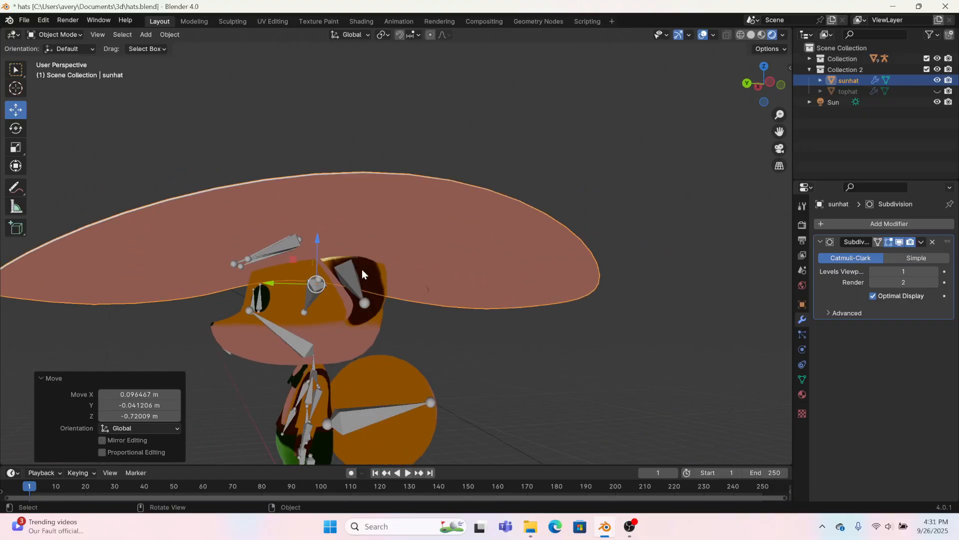
key(r)
click(510, 292)
middle_drag(453, 286, 568, 283)
key(r)
click(610, 211)
scroll(535, 250, down, 4)
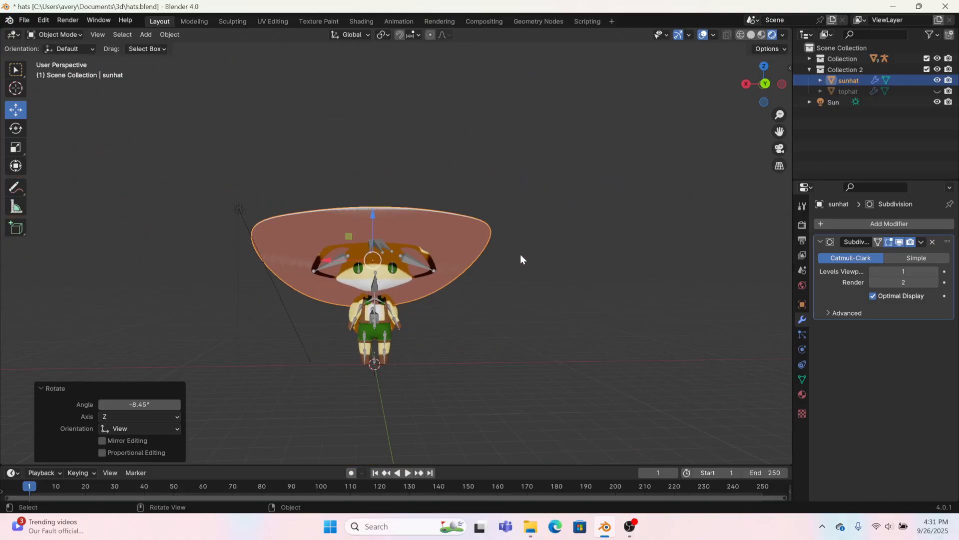
middle_drag(520, 254, 529, 286)
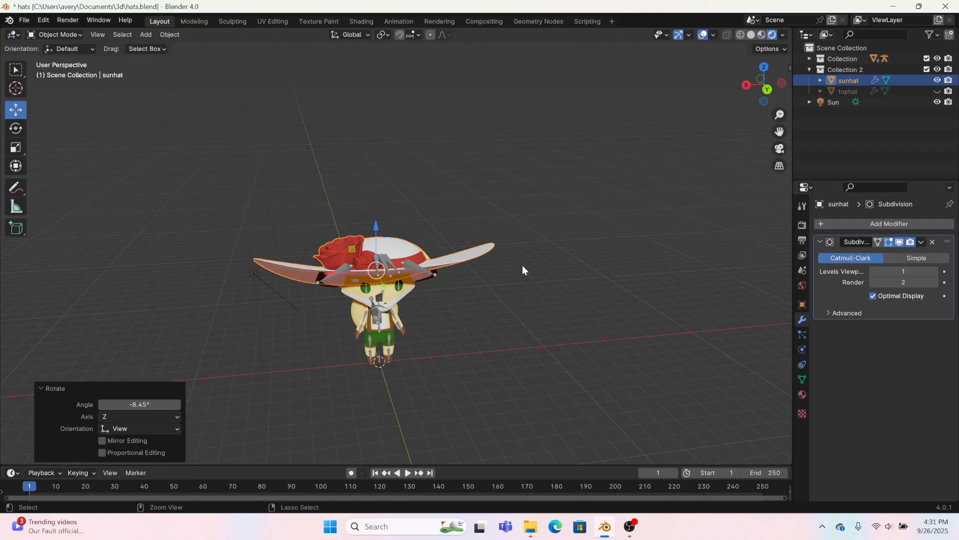
Undo the sunhat's last rotations and moves, and save hats.blend
key(ctrl+z)
key(ctrl+z)
key(ctrl+z)
key(ctrl+z)
scroll(523, 270, up, 7)
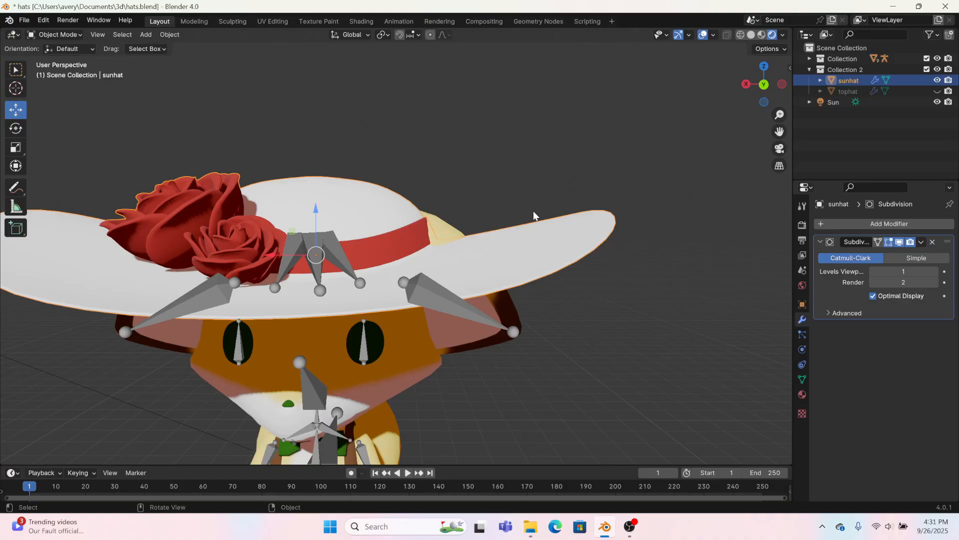
key(ctrl+s)
Clear the sunhat's scale and raise it back up onto the head
key(alt+s)
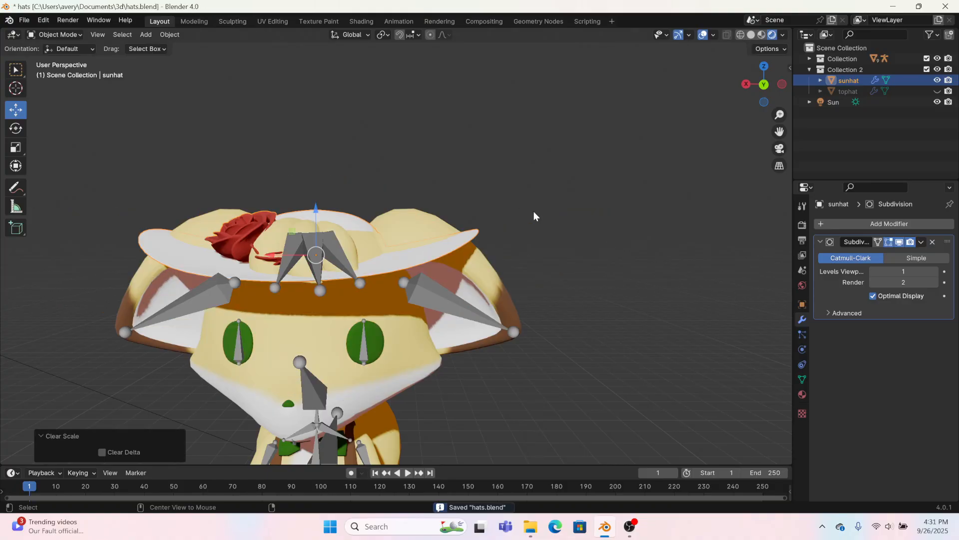
drag(315, 209, 314, 176)
In the Modeling workspace, select the sunhat's connected crown and brim without the roses and stretch them slightly taller along Z
click(202, 25)
scroll(349, 249, down, 4)
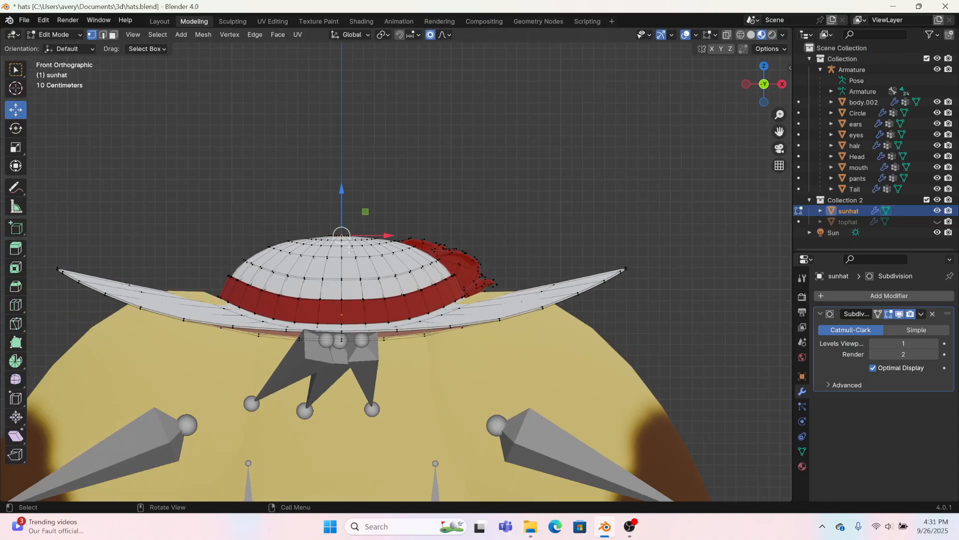
middle_drag(617, 154, 451, 289)
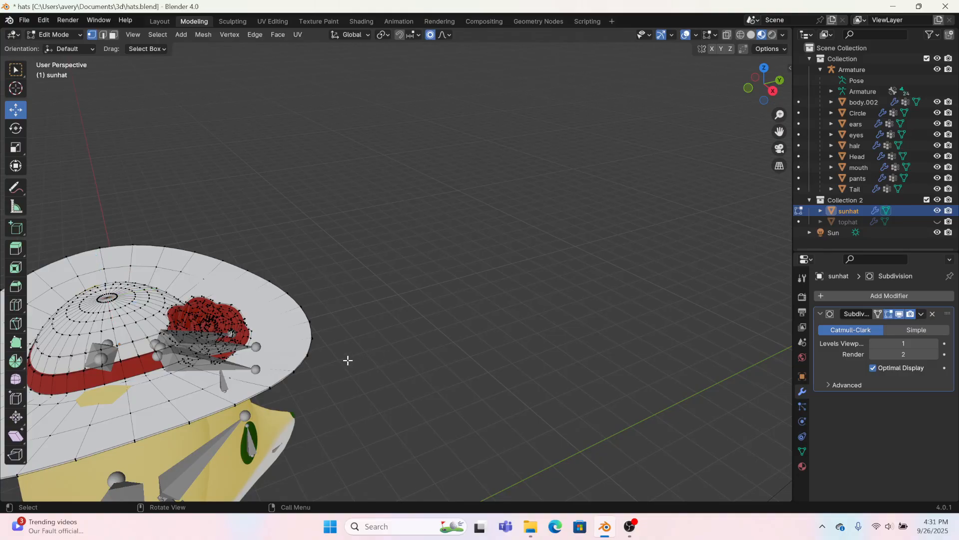
key(l)
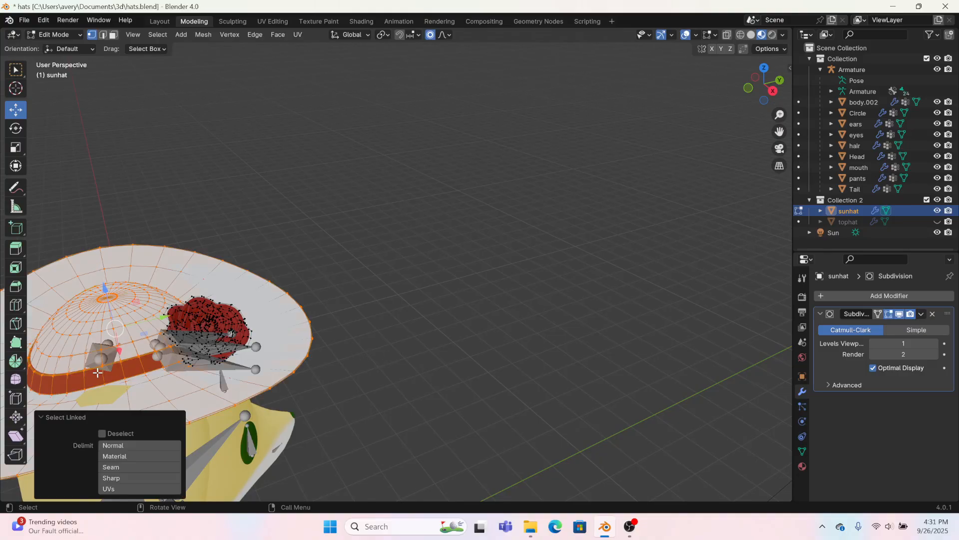
middle_drag(98, 365, 320, 280)
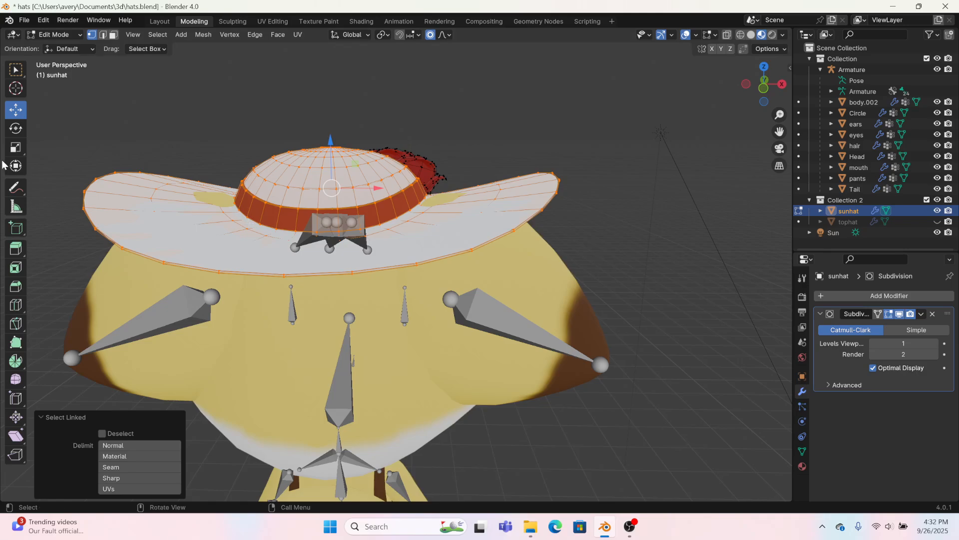
click(15, 147)
mouse_move(333, 143)
mouse_down()
mouse_move(329, 119)
mouse_move(326, 129)
mouse_up()
scroll(326, 129, down, 4)
middle_drag(326, 129, 120, 134)
Check the sunhat in the Layout workspace and stretch its selected crown and brim slightly more along Z in Modeling
click(156, 22)
middle_drag(387, 176, 368, 186)
click(200, 20)
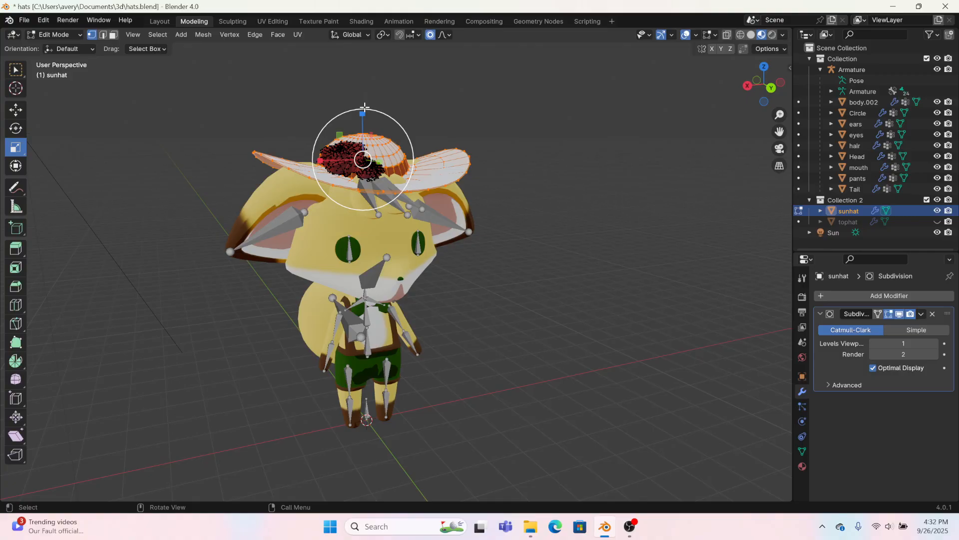
drag(365, 107, 363, 104)
click(162, 22)
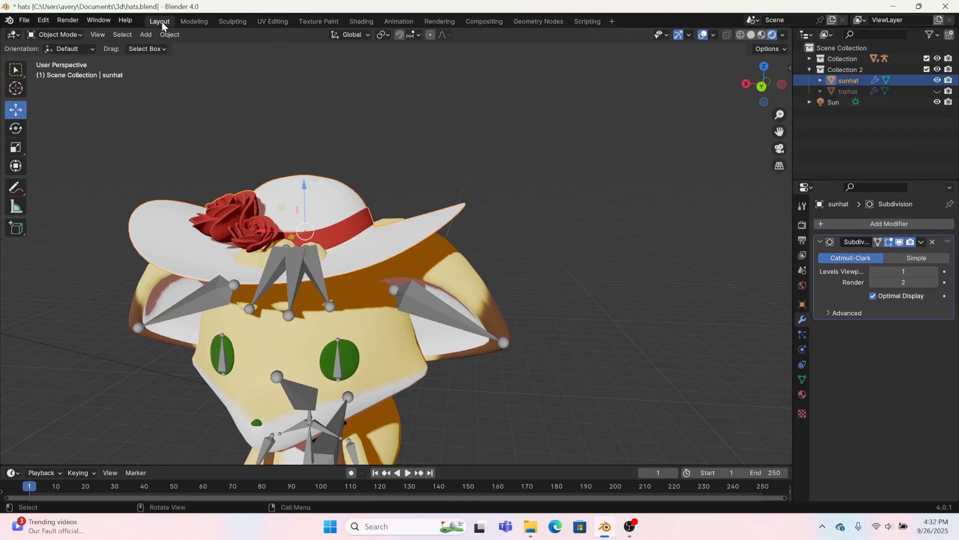
In Layout, raise the sunhat about 0.19 m along Z and adjust its position over the head
middle_drag(190, 165, 305, 188)
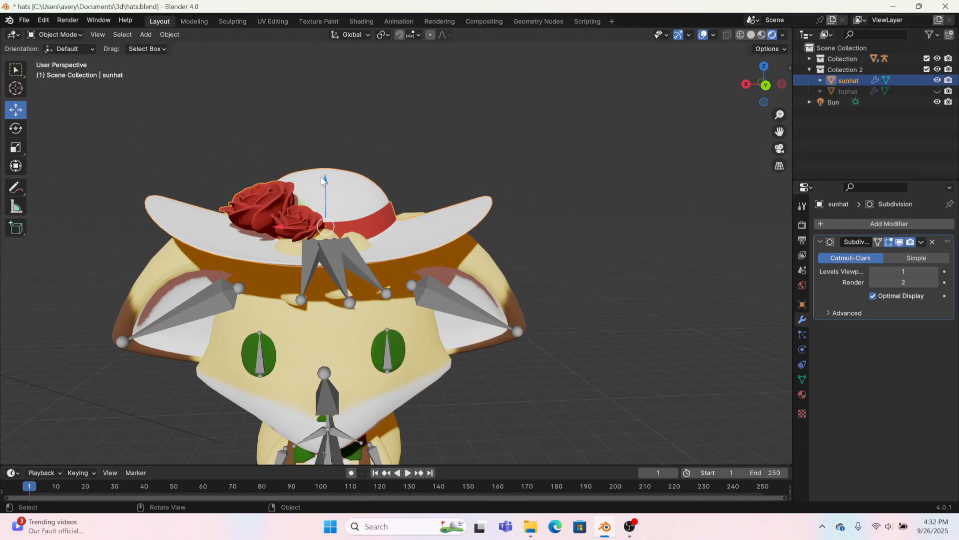
mouse_move(323, 181)
mouse_down()
mouse_move(323, 141)
mouse_move(320, 167)
mouse_up()
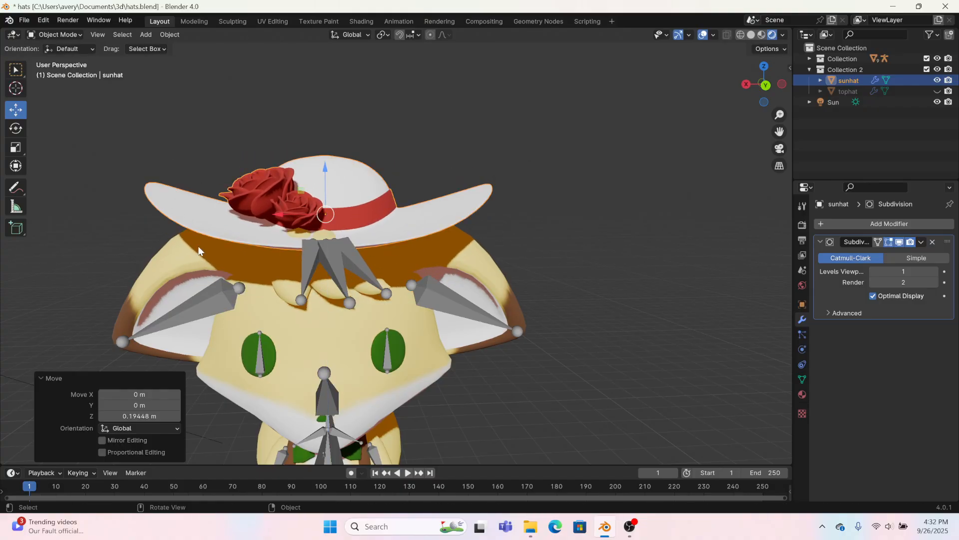
middle_drag(198, 249, 322, 261)
drag(483, 225, 471, 241)
Rotate the sunhat slightly freehand, raise it a little more on the head, and deselect it
middle_drag(662, 301, 664, 286)
key(r)
click(717, 243)
middle_drag(717, 243, 612, 268)
drag(326, 191, 326, 179)
scroll(641, 364, down, 3)
click(640, 365)
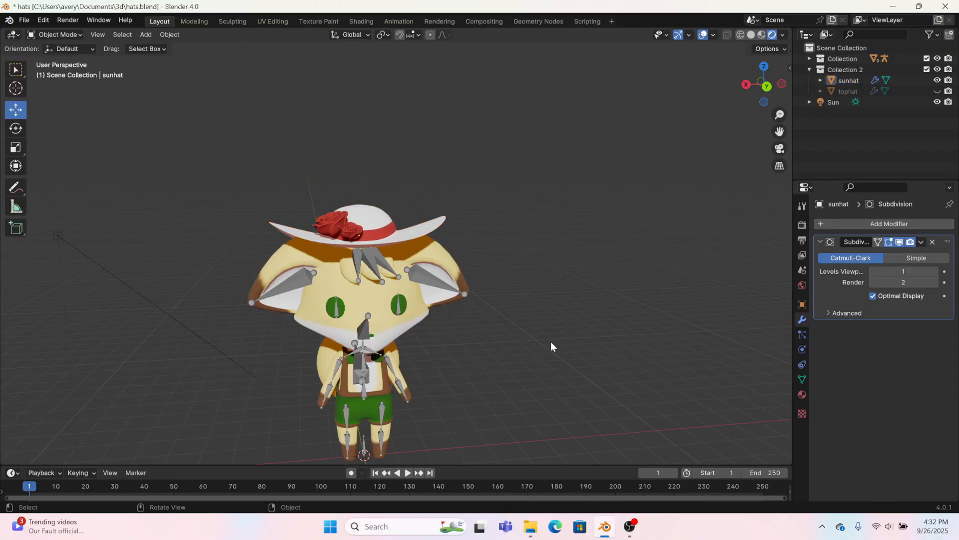
middle_drag(551, 341, 576, 349)
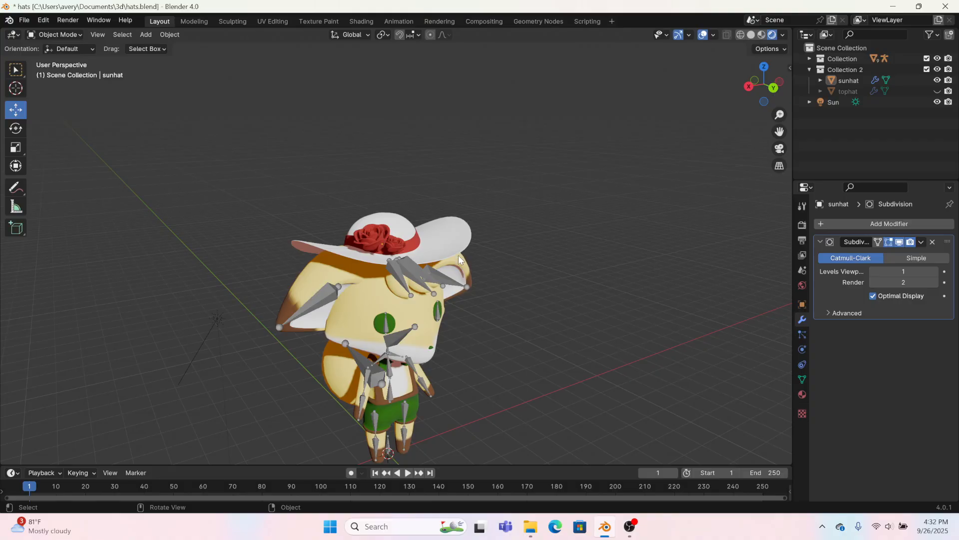
Hide the sunhat and the fox's Collection in the scene
click(419, 245)
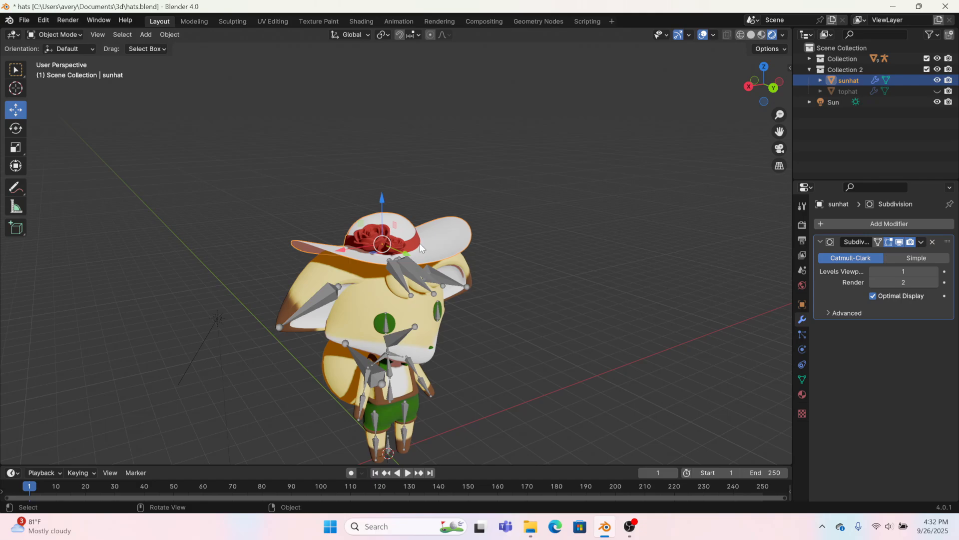
key(h)
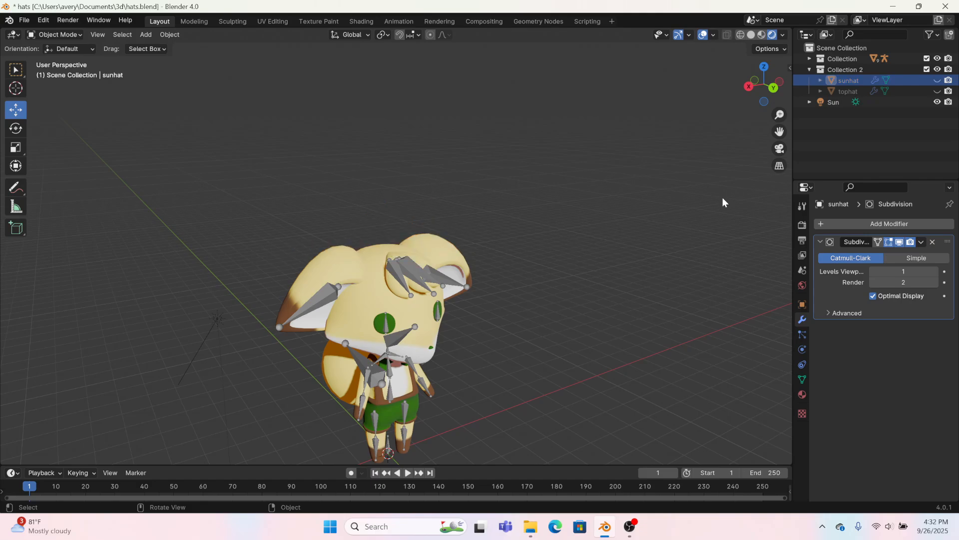
click(937, 59)
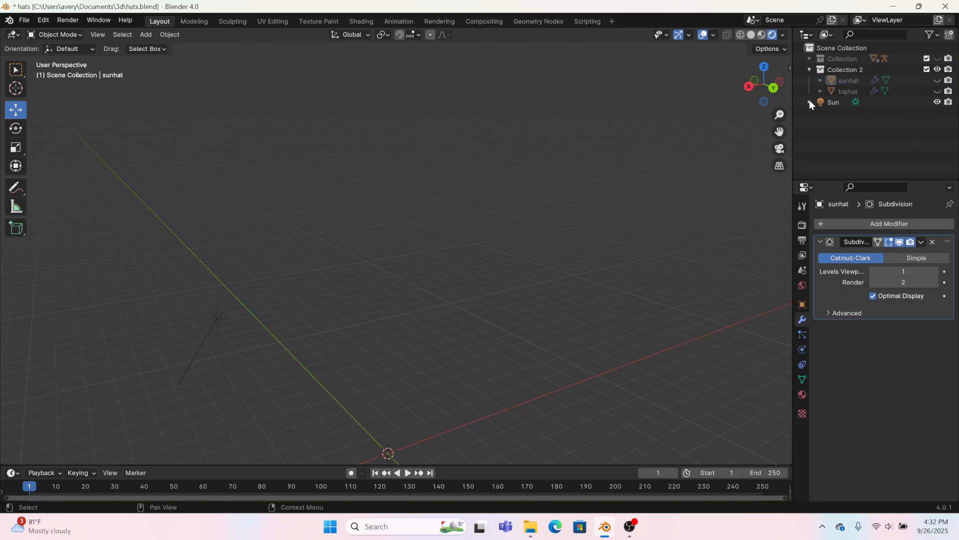
Add a 32-vertex mesh circle with a 1 m radius and open it in the Modeling workspace with the Move tool
click(773, 88)
click(147, 34)
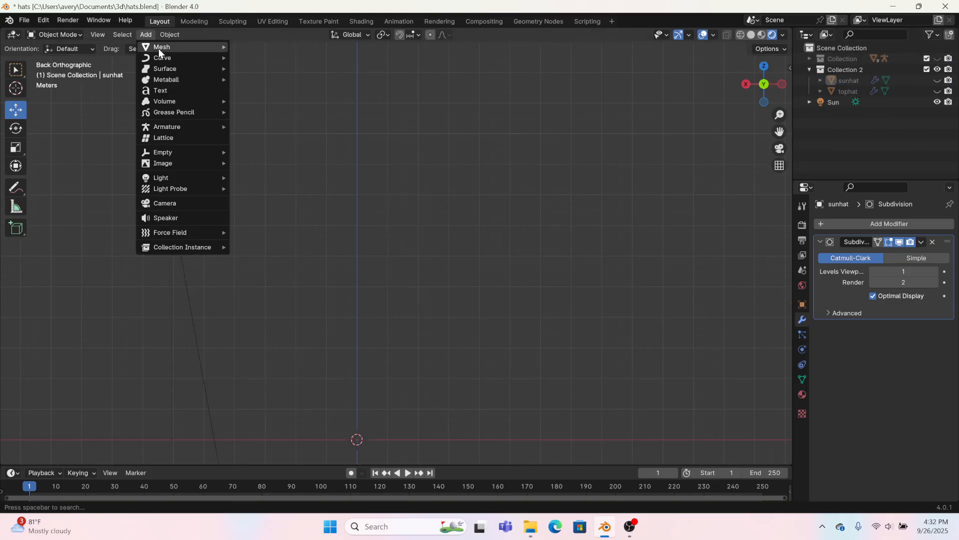
mouse_move(224, 49)
click(254, 68)
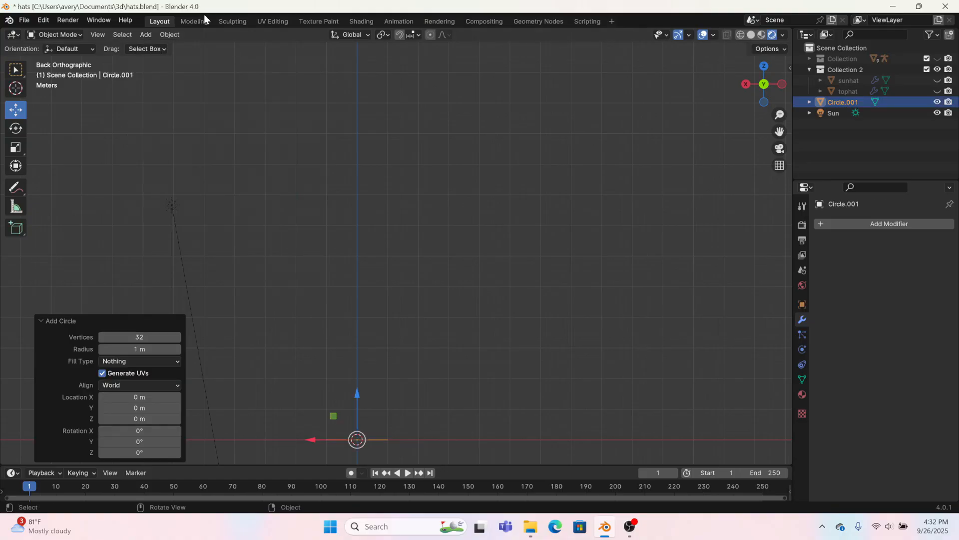
click(201, 21)
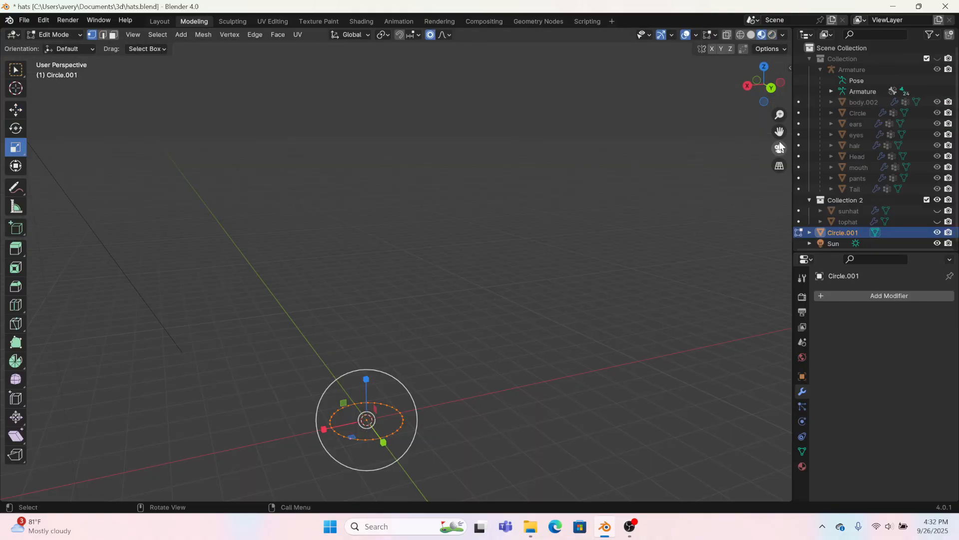
middle_drag(424, 270, 411, 293)
scroll(420, 310, up, 2)
shift+middle_drag(463, 420, 460, 324)
scroll(417, 307, up, 2)
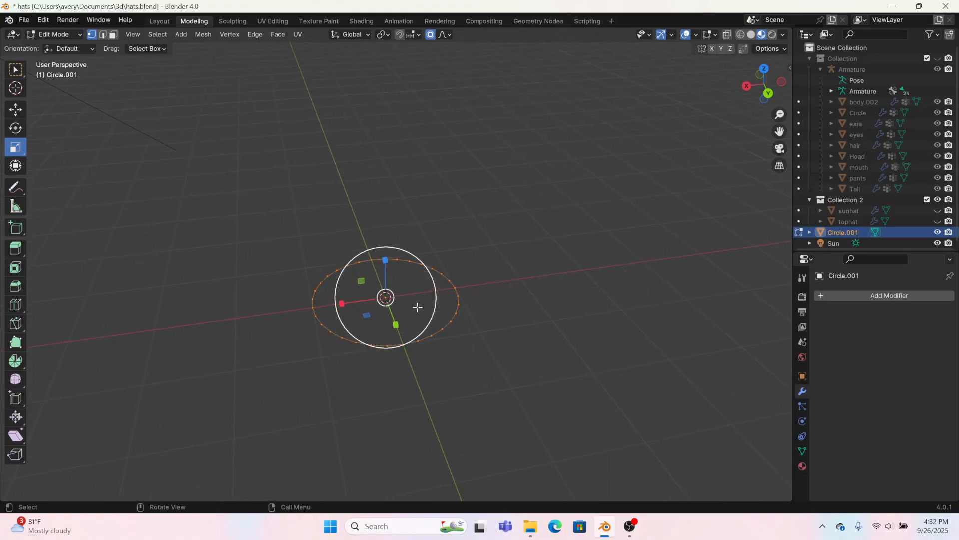
click(16, 110)
click(391, 261)
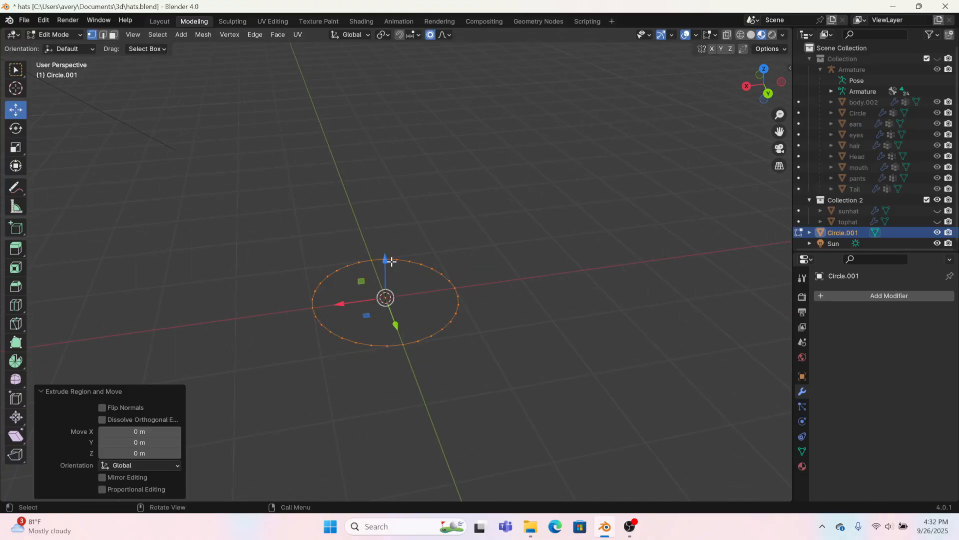
drag(391, 260, 393, 236)
key(ctrl+z)
Turn off proportional editing and extrude the circle about 0.57 m upward into a round band
click(430, 35)
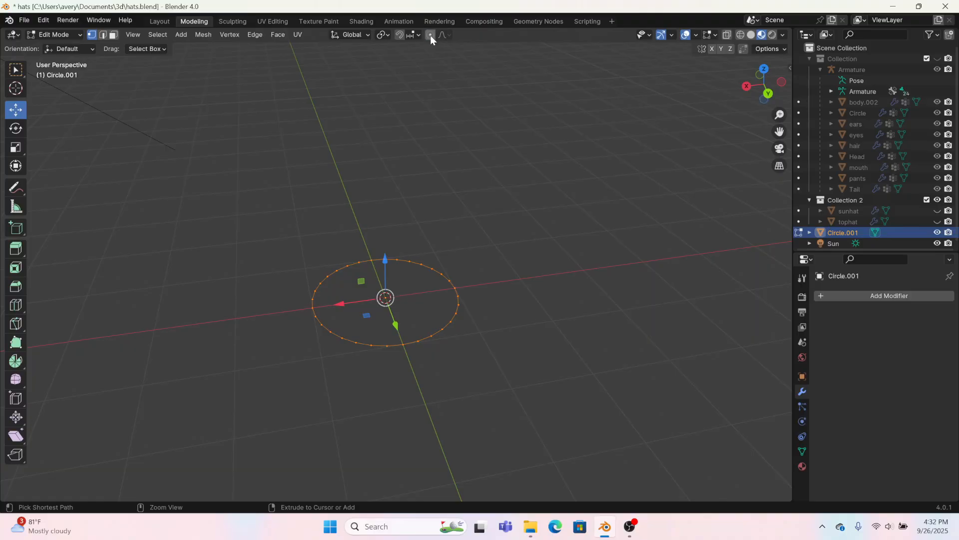
key(e)
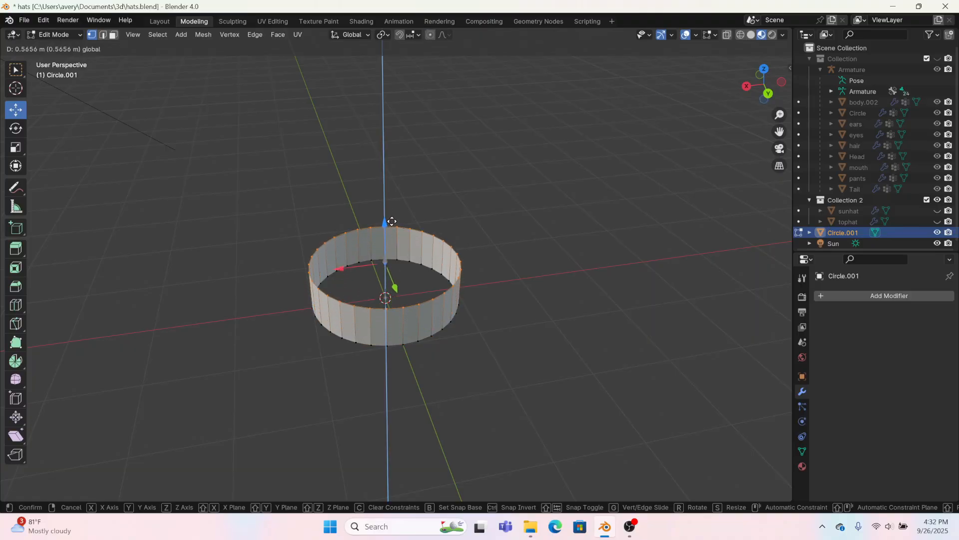
drag(393, 221, 393, 221)
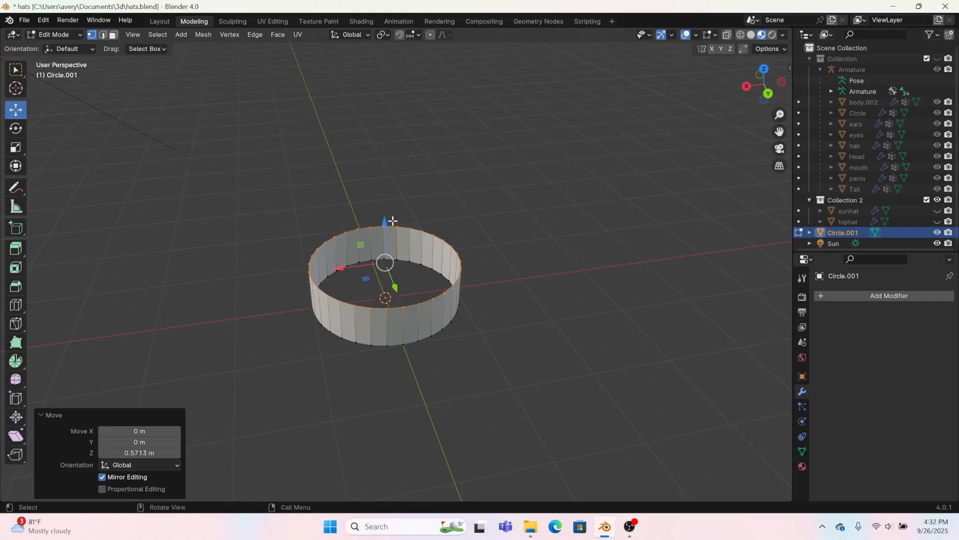
Extrude the band's top edge in place and scale it to 0.81 to form an inward ledge
key(e)
right_click(393, 220)
key(s)
click(529, 254)
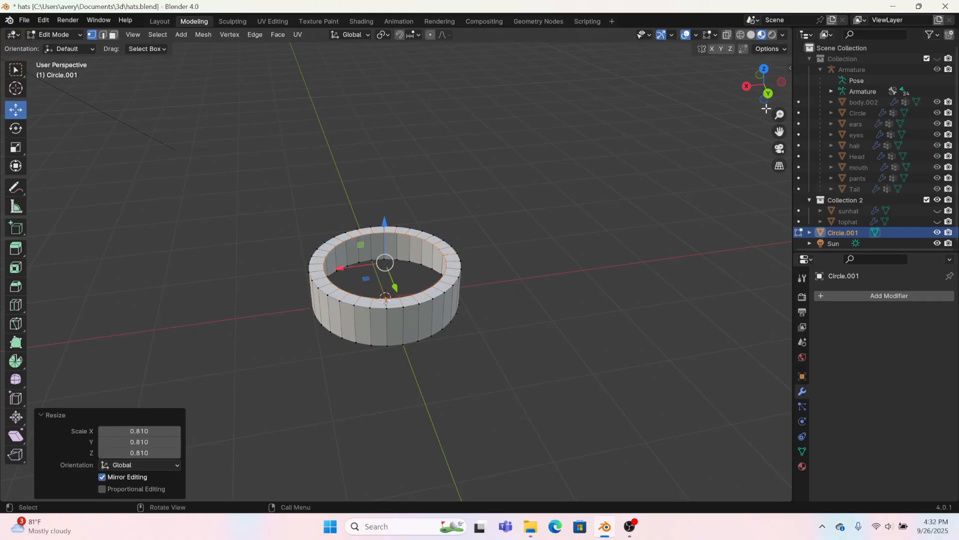
In the back view, extrude the ledge's inner edge up into a crown wall and taper its top ring to 0.62
click(768, 94)
scroll(462, 237, down, 9)
shift+middle_drag(517, 431, 471, 311)
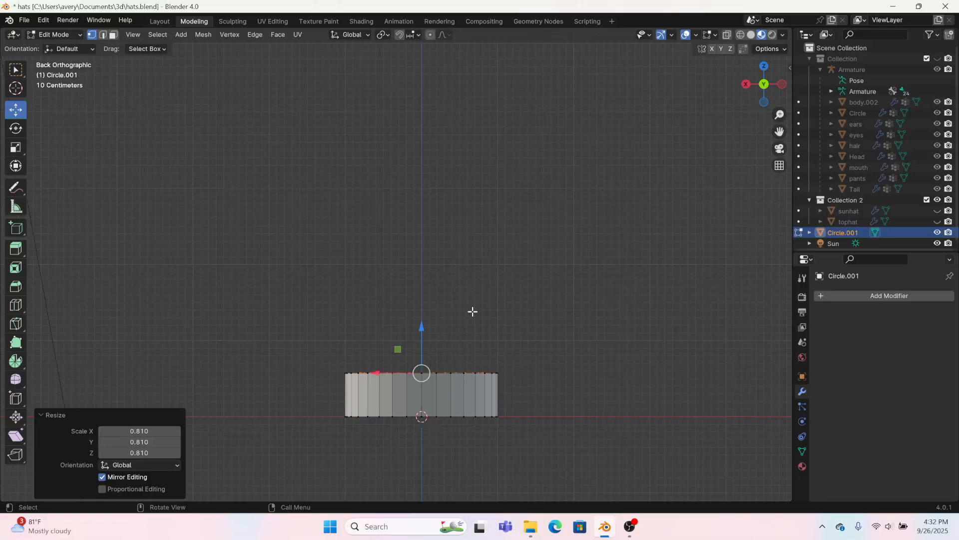
shift+middle_drag(503, 372, 428, 311)
scroll(429, 310, up, 5)
shift+middle_drag(333, 318, 409, 365)
key(e)
right_click(409, 365)
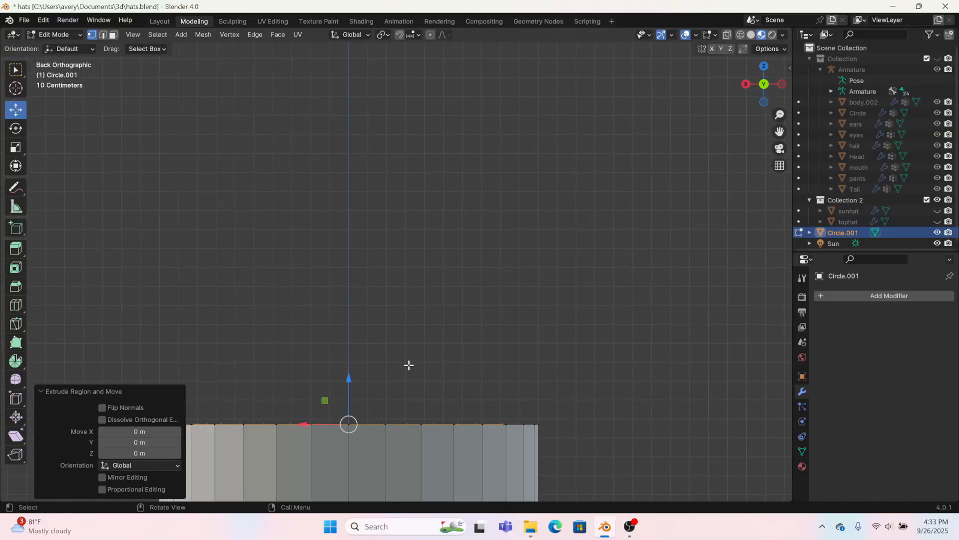
drag(349, 380, 354, 128)
key(s)
click(450, 125)
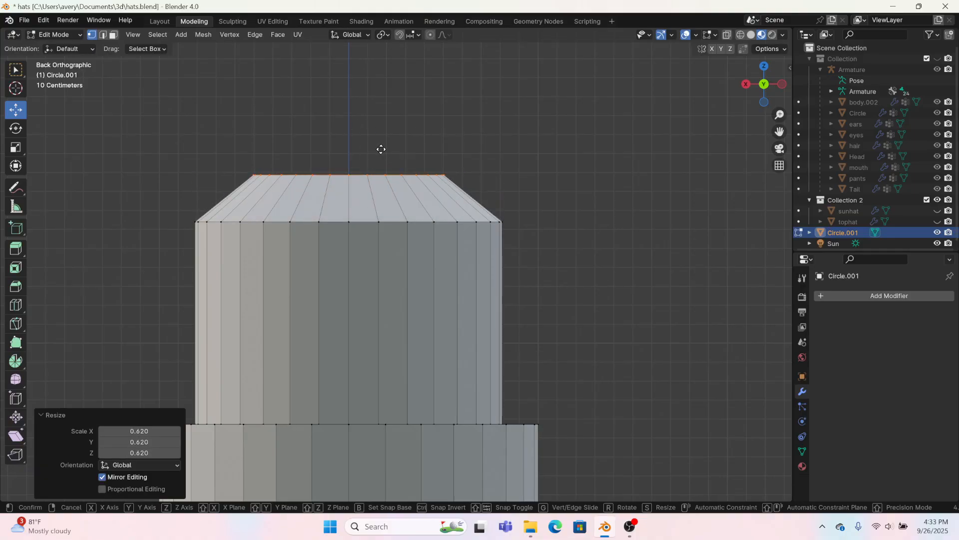
Extrude two more rings above the crown, scaling the first to 0.449 and shrinking the second to round off the top
key(e)
click(350, 131)
key(s)
click(350, 129)
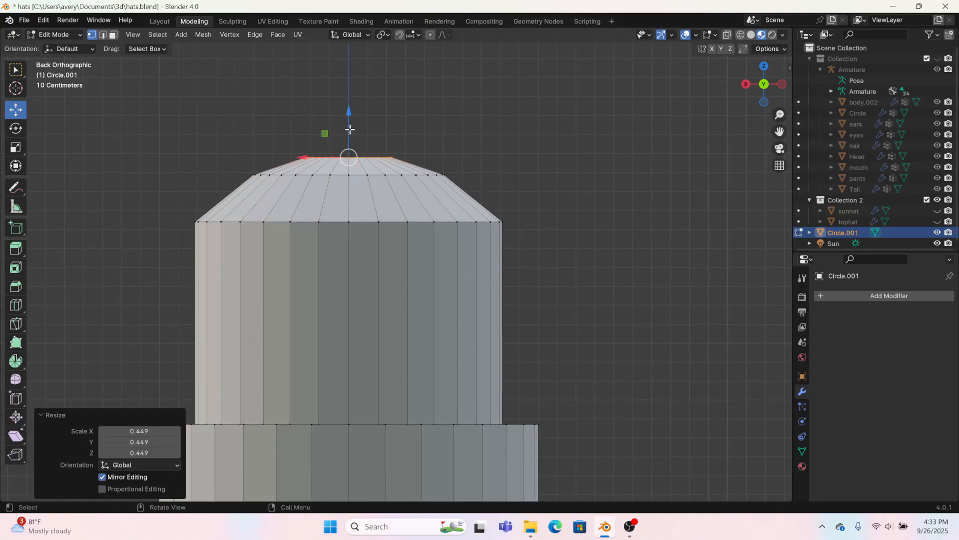
key(e)
click(354, 123)
drag(350, 121, 352, 113)
key(s)
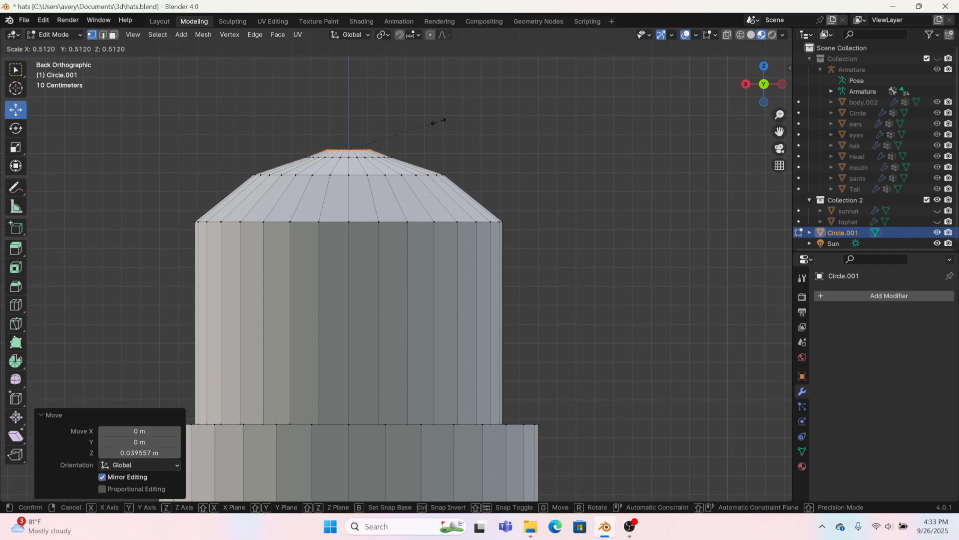
click(401, 125)
Lower the edge loop at the top of the crown's straight wall about 0.33 m and scale it to about 0.94
alt+click(362, 222)
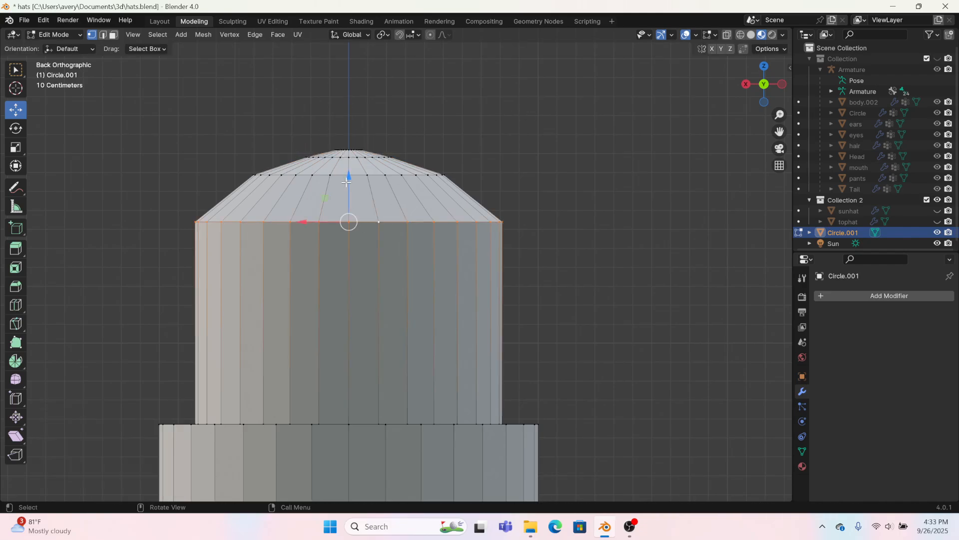
drag(346, 182, 350, 245)
key(s)
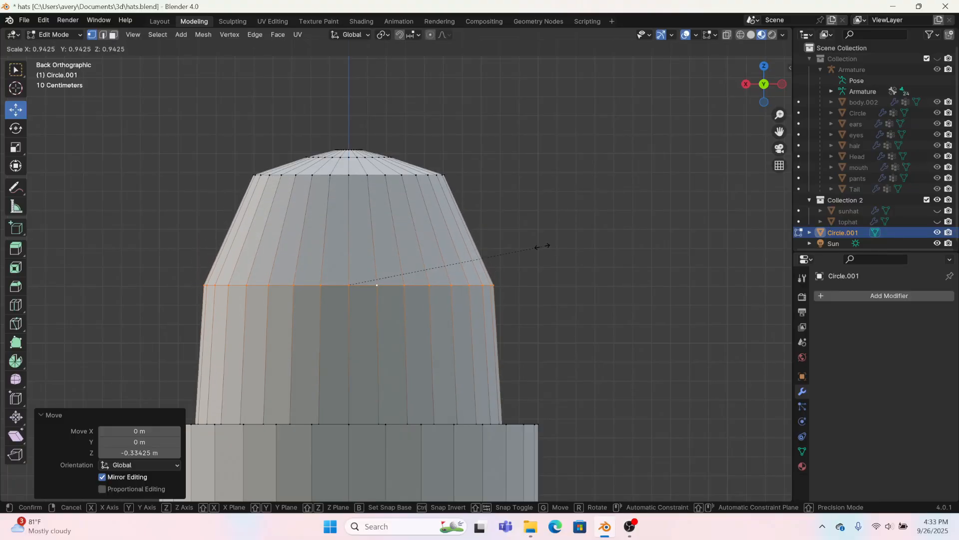
click(543, 246)
Lower the crown's upper rings to flatten and shorten the rounded top
alt+click(352, 172)
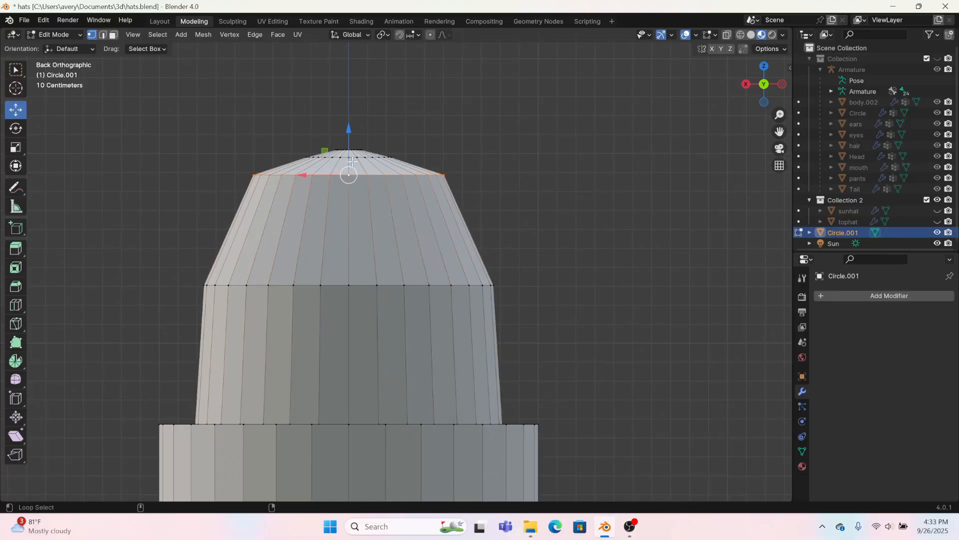
drag(353, 146, 353, 186)
scroll(429, 348, down, 3)
Lower the base band's top ledge together with the crown's bottom edge to make the band shorter
alt+click(402, 356)
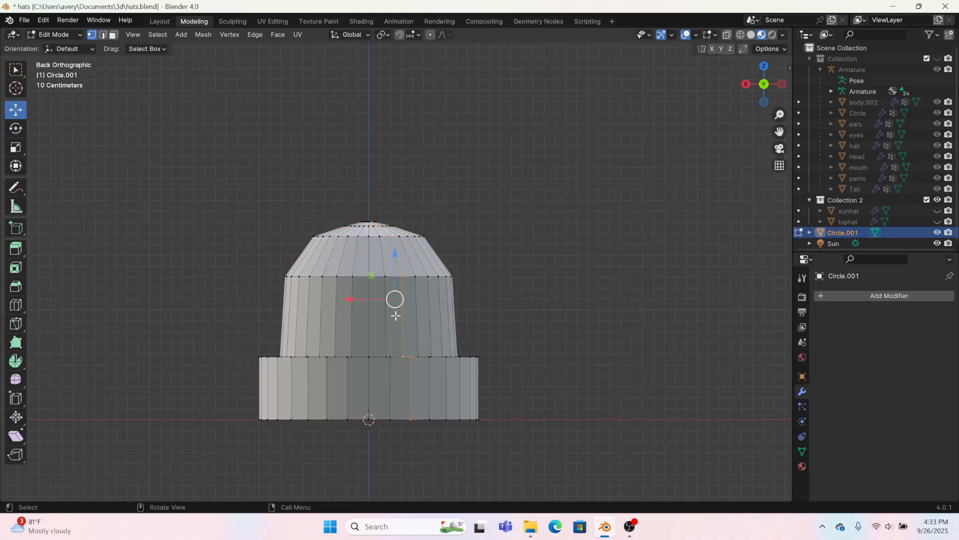
alt+click(370, 356)
drag(368, 312, 370, 341)
key(ctrl+z)
middle_drag(381, 304, 397, 359)
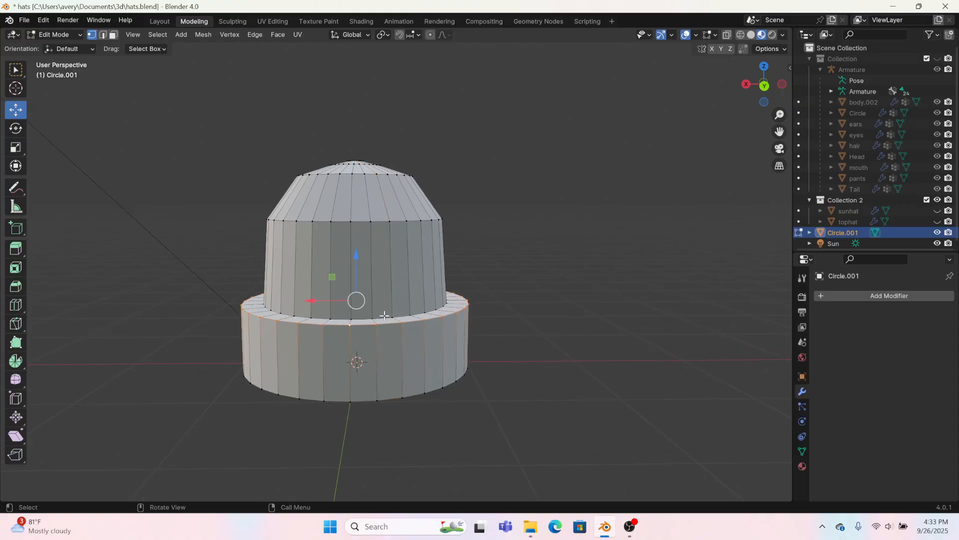
drag(346, 261, 346, 282)
Select the base band's outer ring of faces and scale it inward to 0.883 in X and Y
click(113, 35)
alt+click(355, 379)
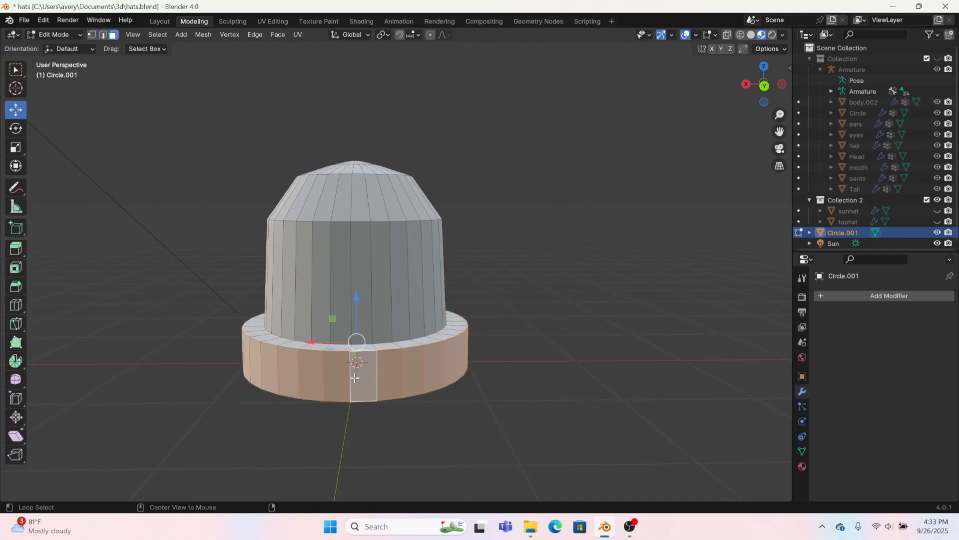
click(21, 148)
middle_drag(507, 264, 580, 355)
scroll(491, 328, down, 5)
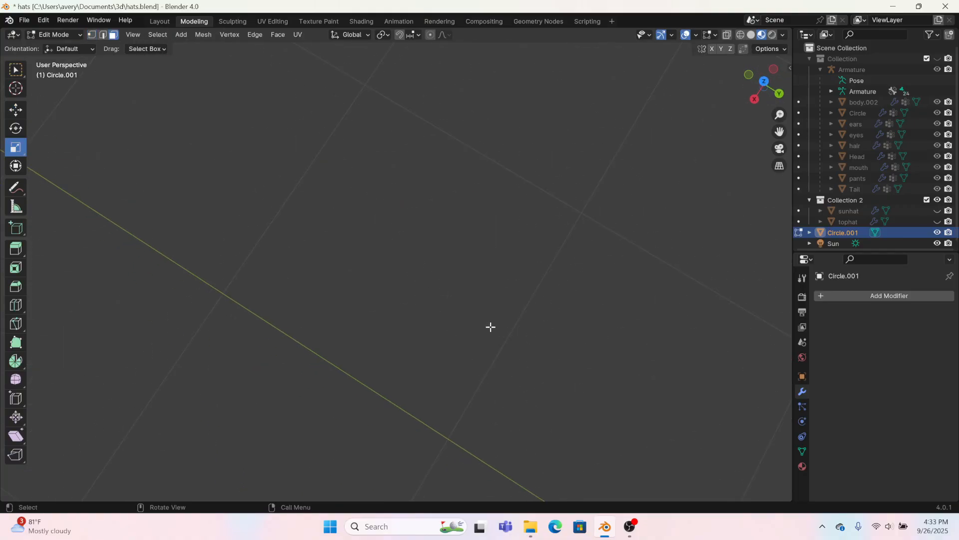
shift+middle_drag(418, 285, 850, 452)
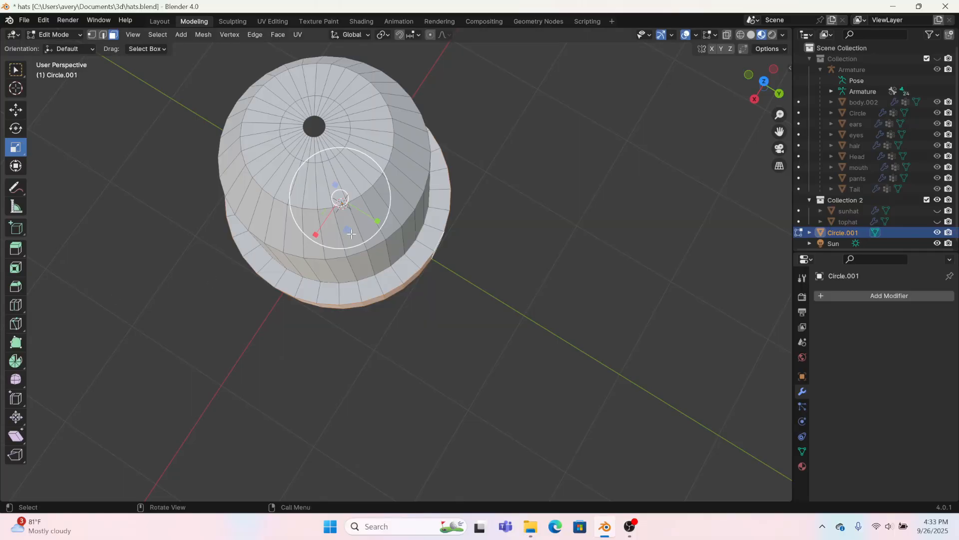
drag(351, 234, 341, 219)
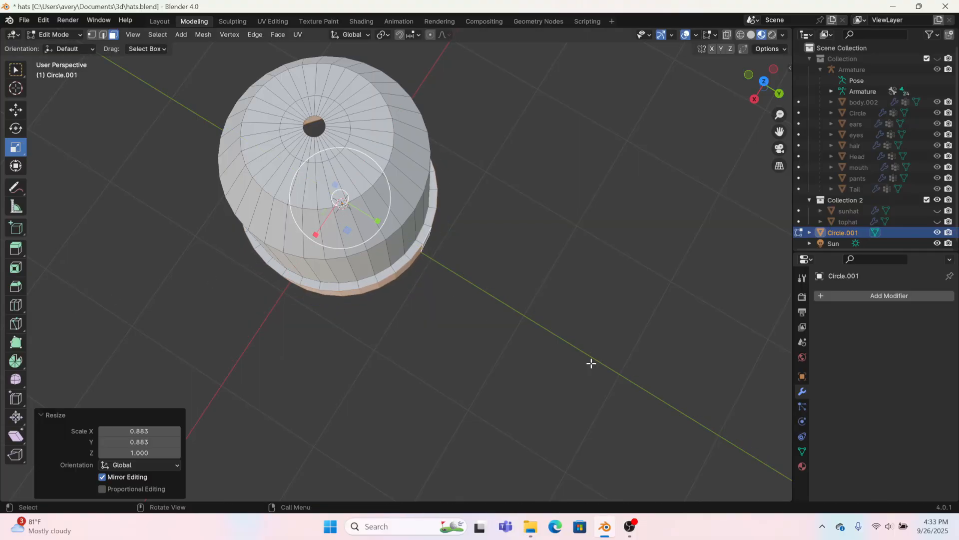
Add a Subdivision Surface modifier to the hat and enable its on-cage display
key(a)
click(876, 298)
mouse_move(877, 298)
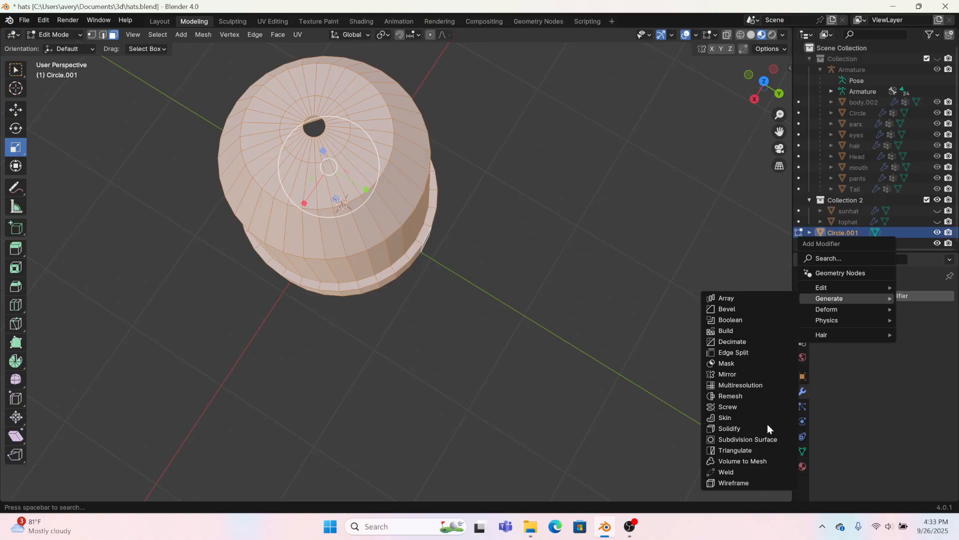
click(758, 440)
middle_drag(584, 358, 490, 231)
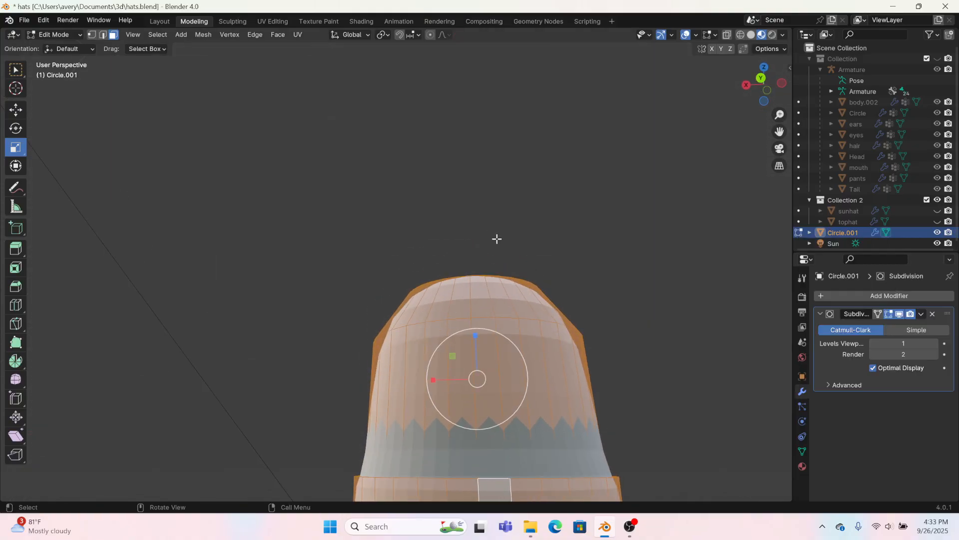
middle_drag(598, 377, 615, 411)
scroll(615, 411, up, 2)
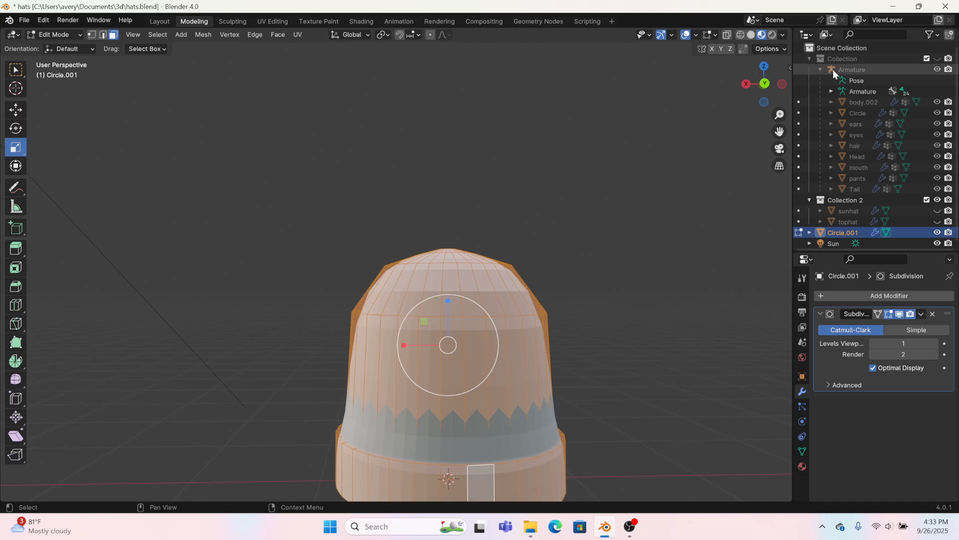
click(767, 83)
click(659, 220)
scroll(651, 230, down, 3)
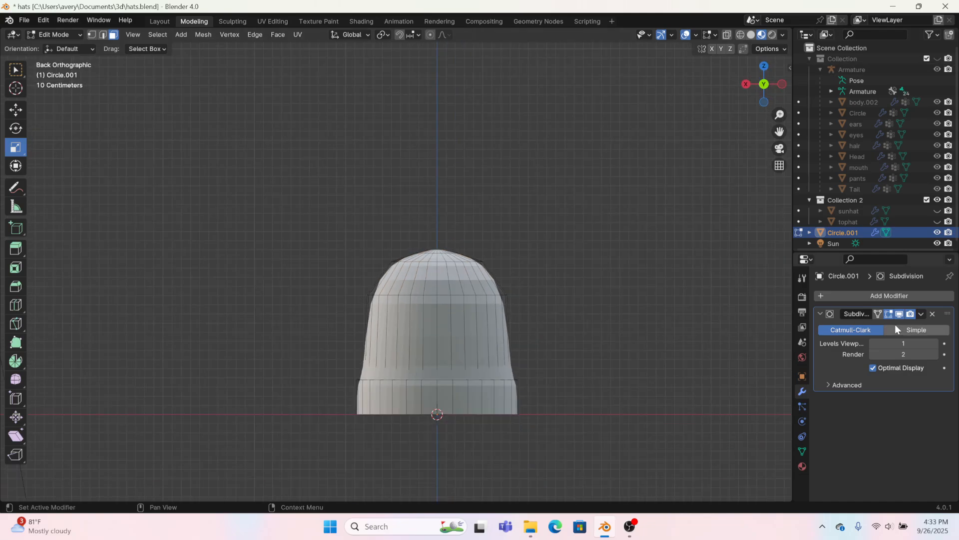
click(881, 315)
shift+middle_drag(669, 325, 612, 271)
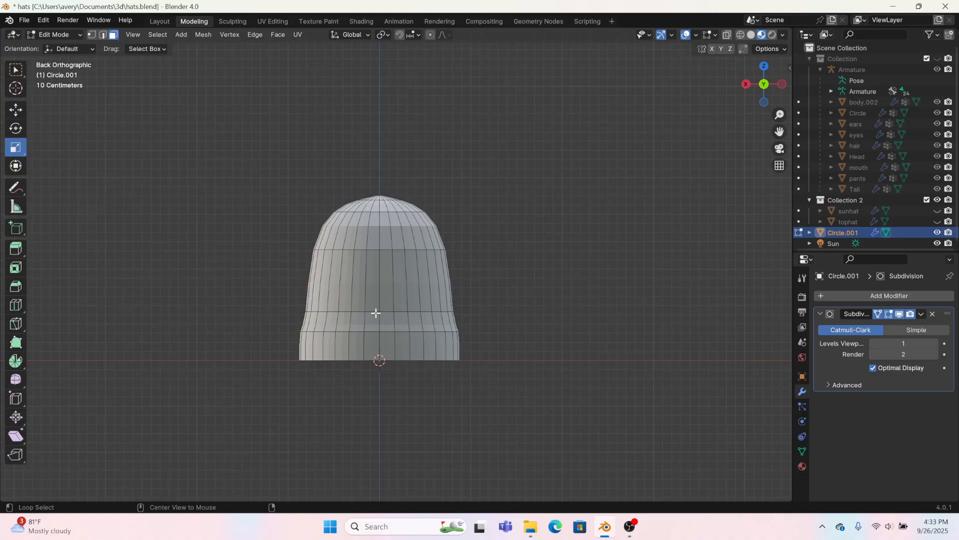
Bevel the edge loop where the crown meets the base band by about 0.0035 m
alt+click(376, 312)
key(2)
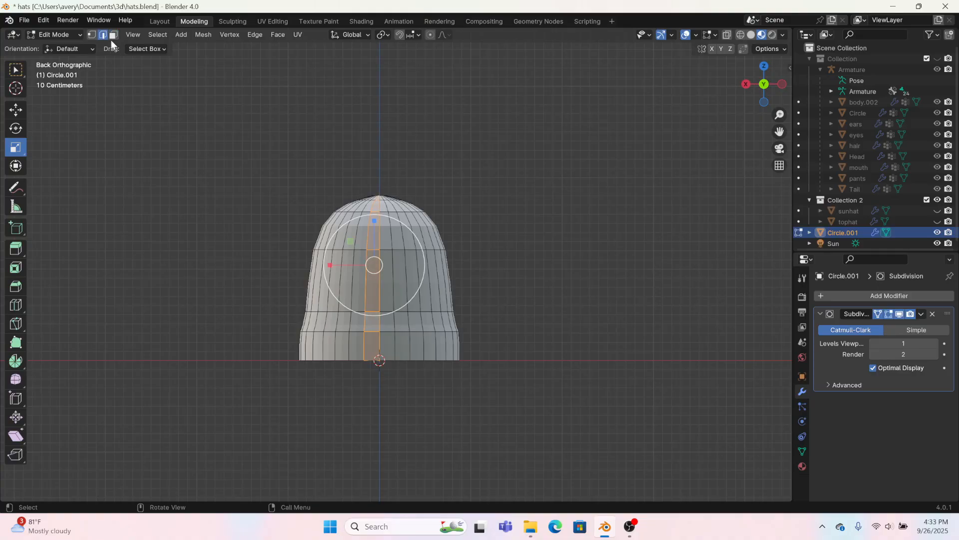
alt+click(377, 306)
key(b)
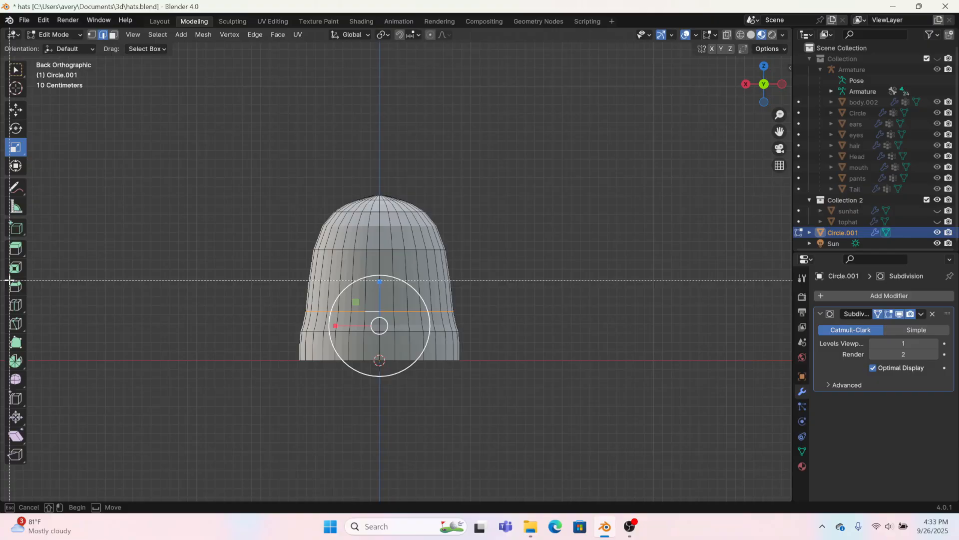
key(Escape)
click(15, 285)
drag(388, 386, 380, 386)
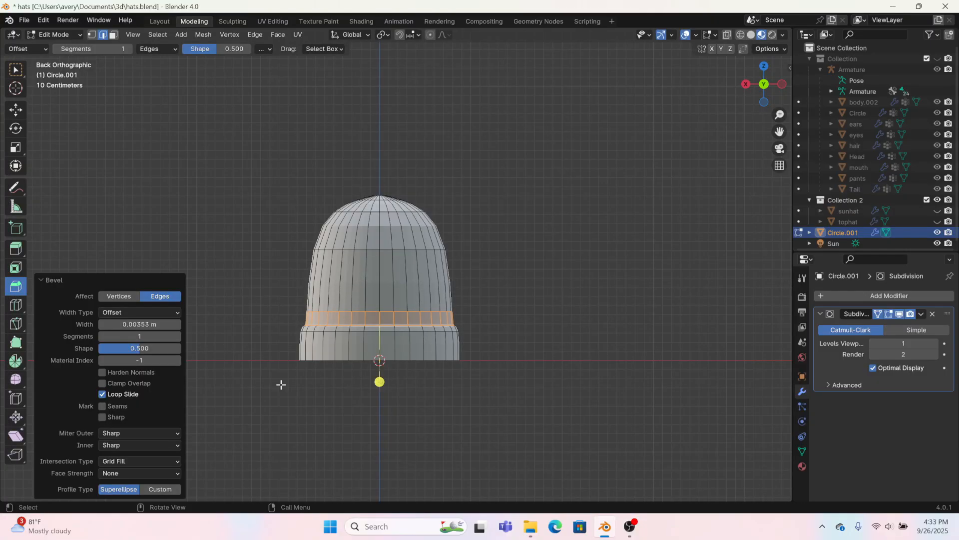
click(177, 336)
middle_drag(264, 339, 446, 215)
Select all the crown's upper rings in see-through display and lower them about 0.42 m to shorten the hat
click(772, 89)
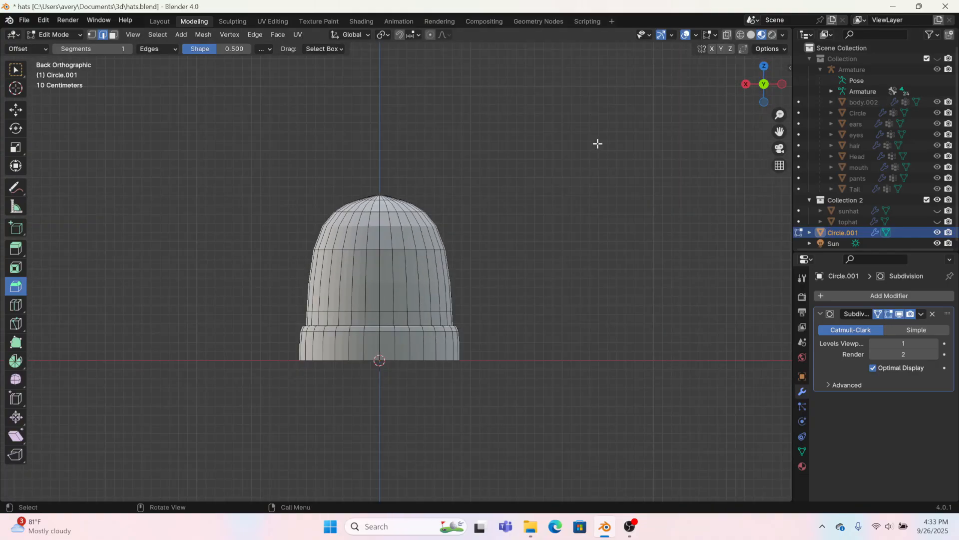
click(95, 37)
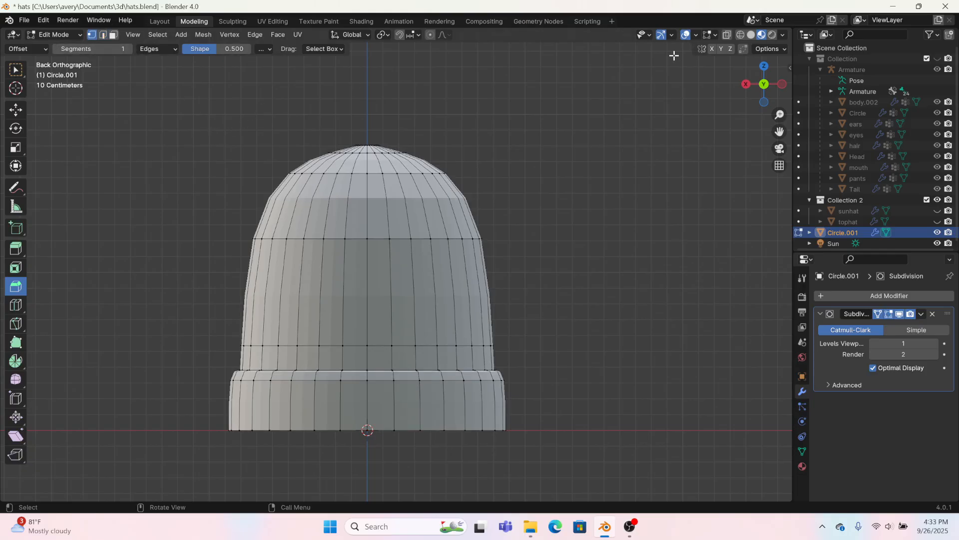
drag(174, 127, 557, 287)
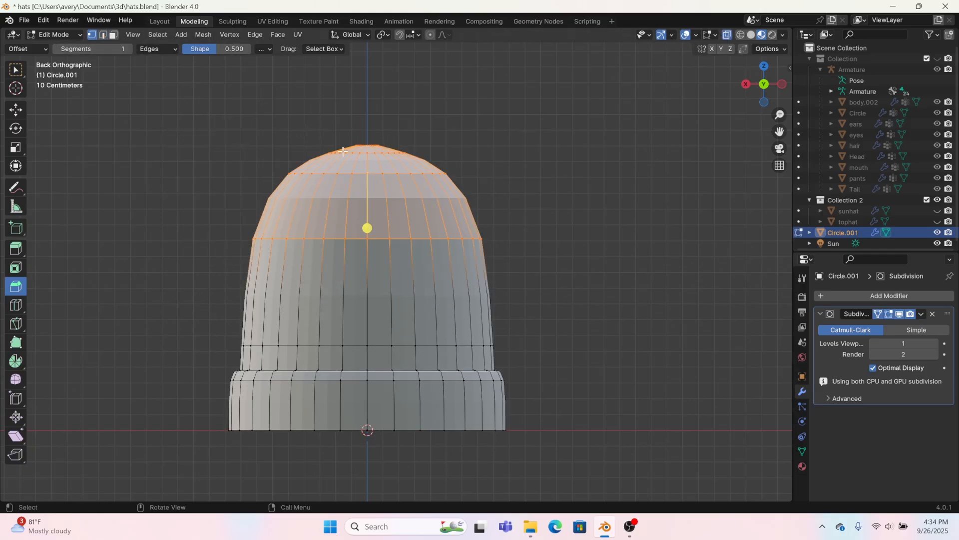
click(20, 110)
drag(368, 129, 368, 198)
middle_drag(368, 198, 361, 210)
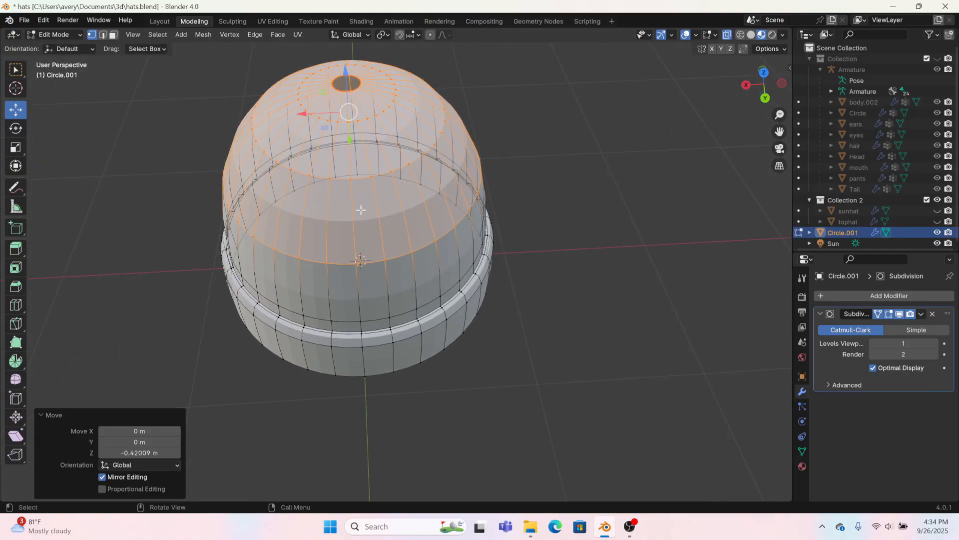
click(728, 36)
Extrude the rim of the hole at the crown's top inward and merge it at center to close it
shift+middle_drag(356, 92, 401, 167)
scroll(400, 167, up, 1)
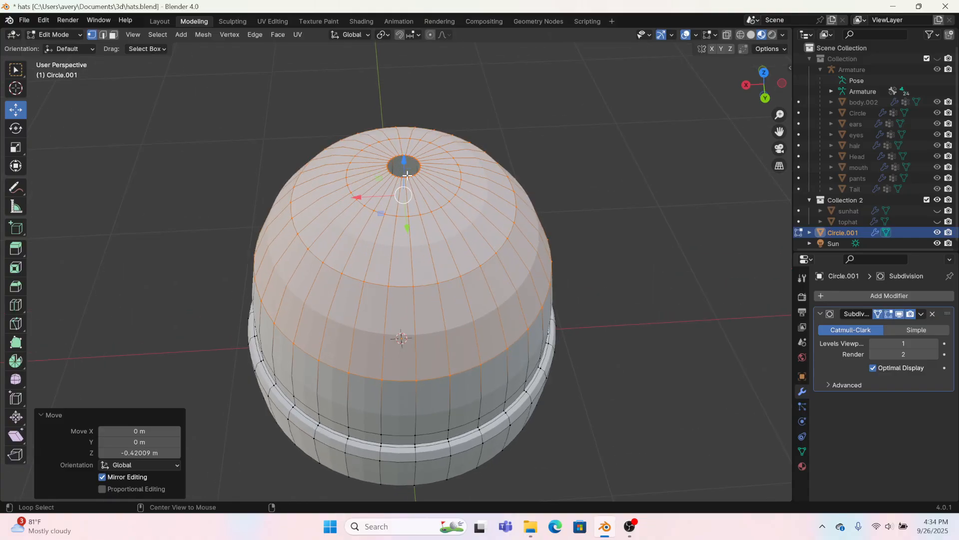
alt+click(407, 175)
key(e)
key(s)
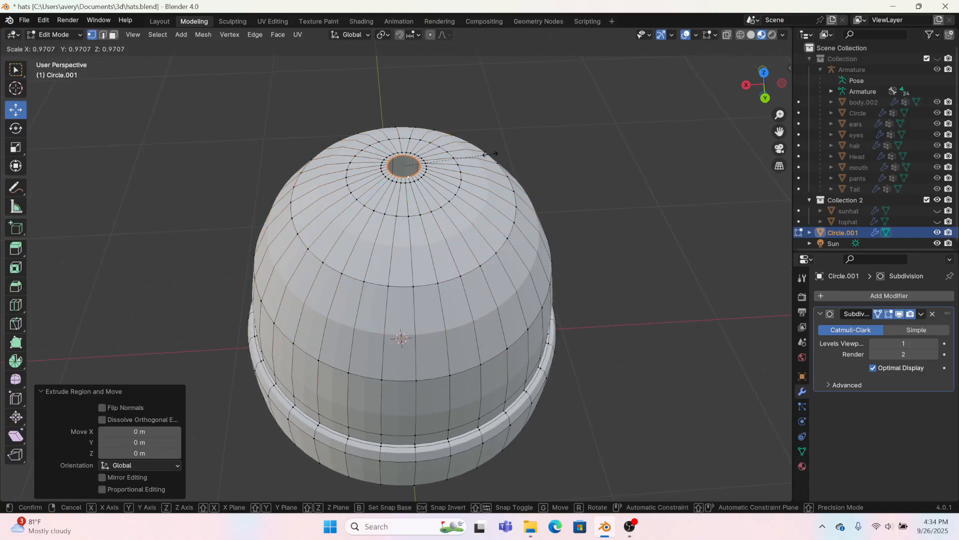
click(448, 155)
key(m)
click(448, 155)
Add a Solidify modifier to the hat with a thickness of -0.11 m
middle_drag(448, 155, 471, 160)
scroll(472, 170, down, 3)
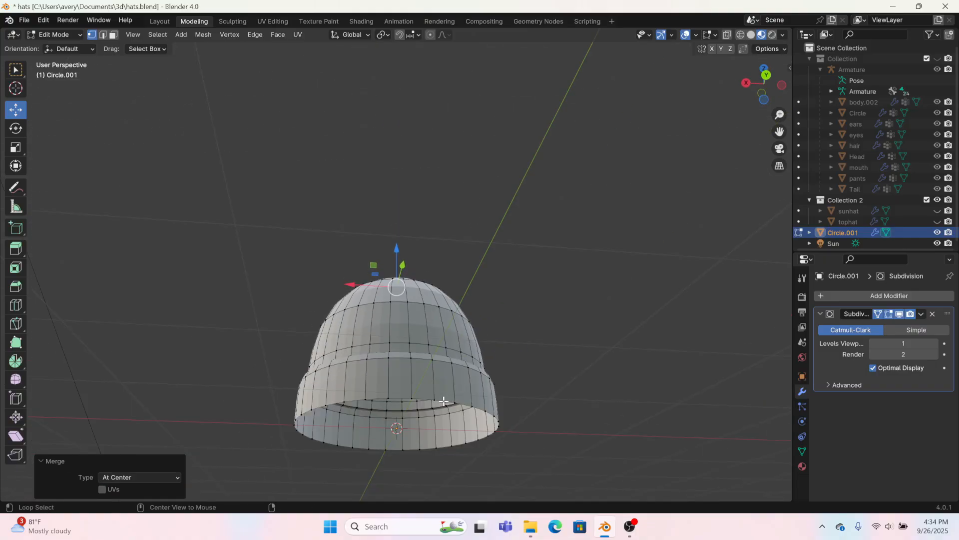
alt+click(443, 401)
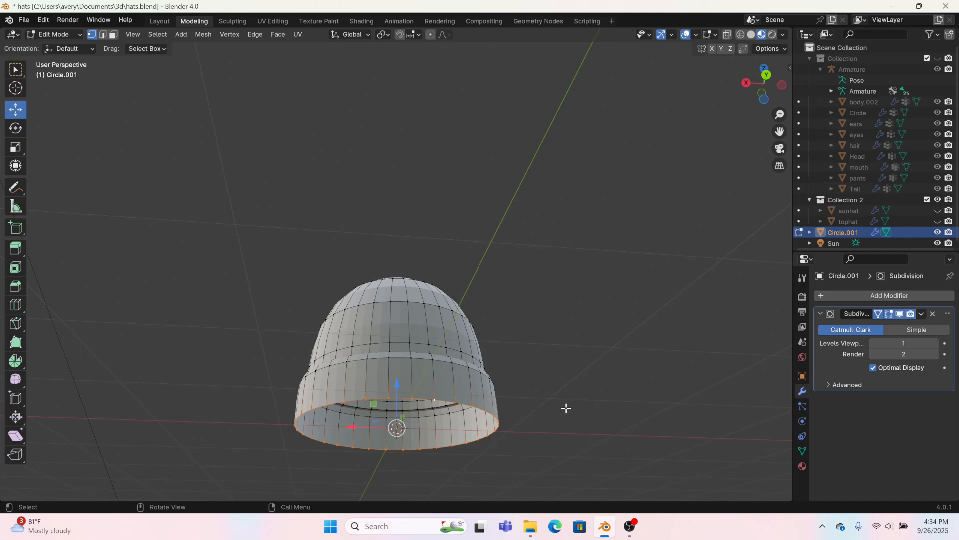
middle_drag(566, 408, 560, 325)
click(899, 298)
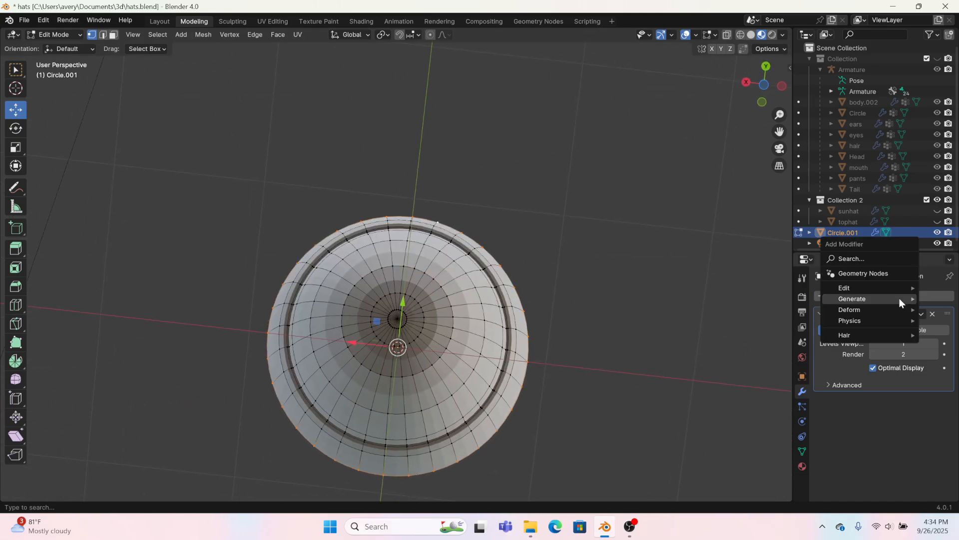
mouse_move(873, 300)
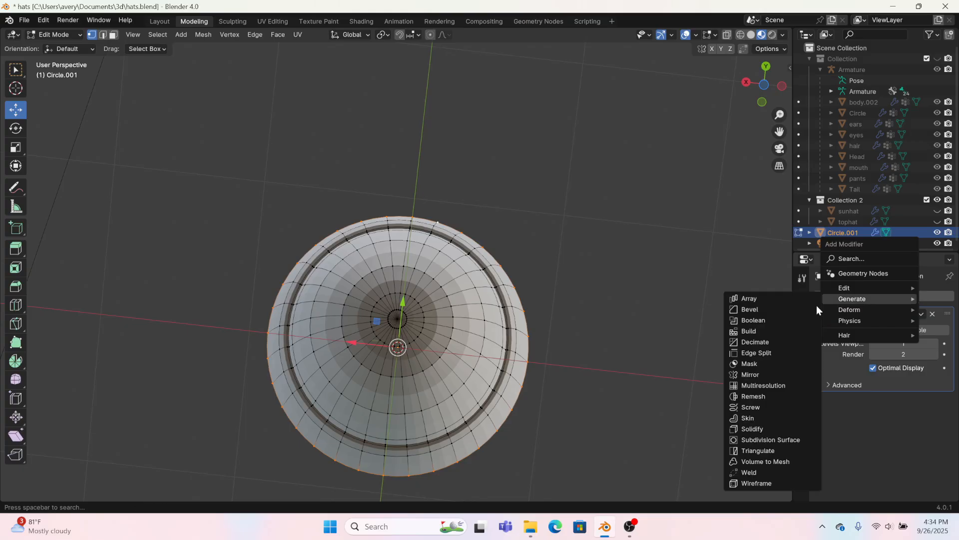
click(752, 429)
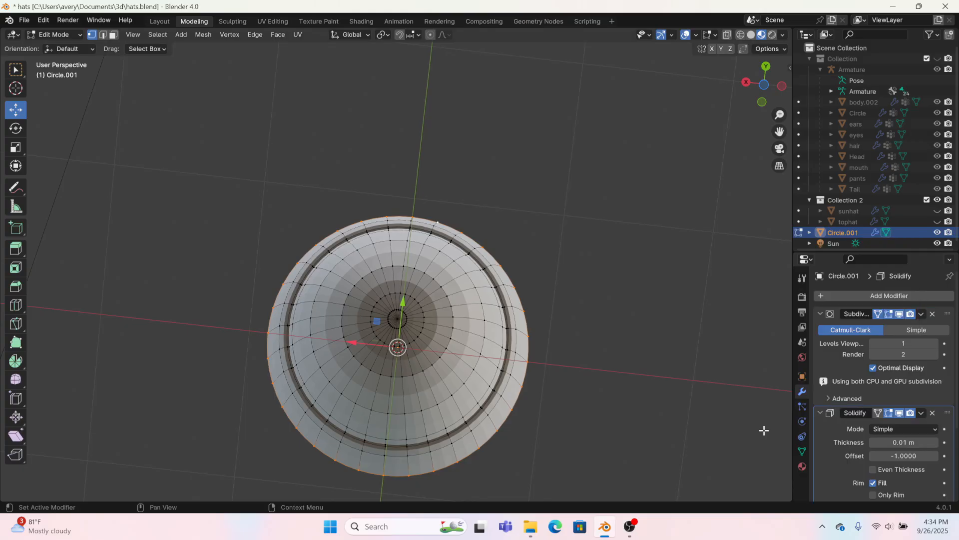
middle_drag(729, 391, 642, 396)
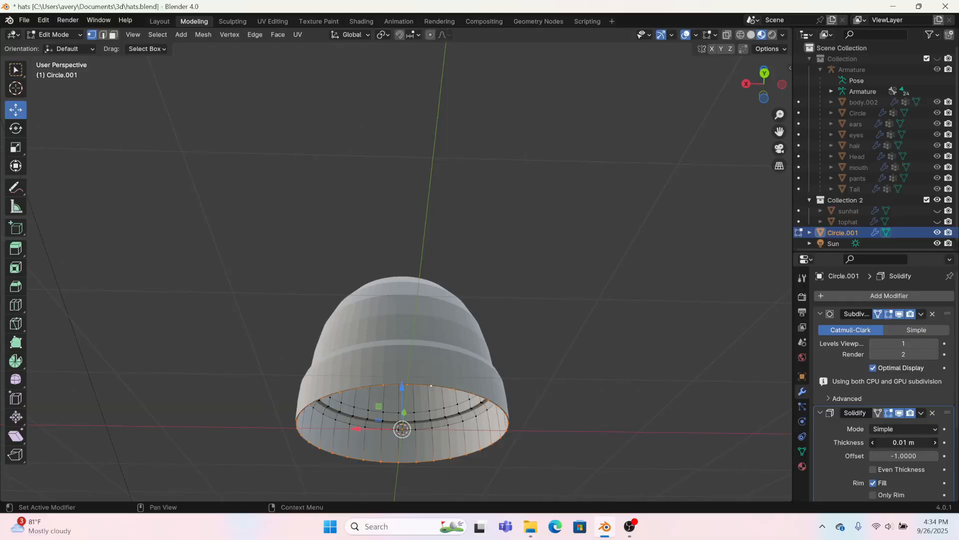
drag(903, 442, 869, 429)
drag(904, 429, 912, 429)
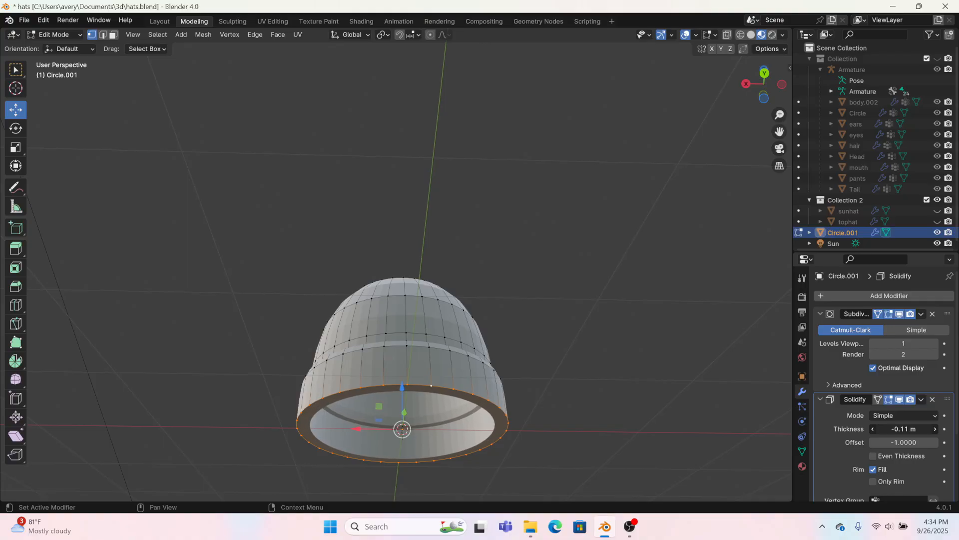
Move the Solidify modifier above the Subdivision modifier in Object Mode and apply it
click(922, 403)
click(159, 22)
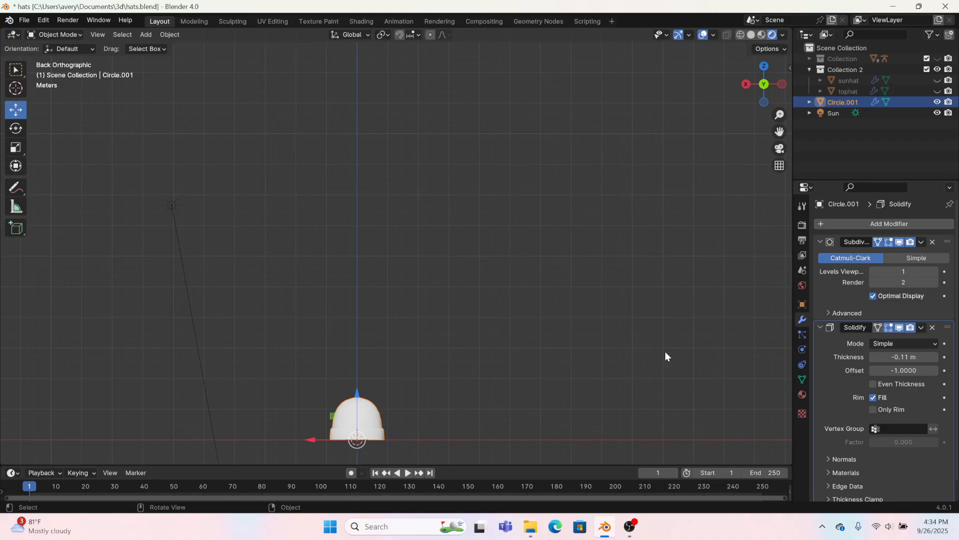
shift+middle_drag(665, 353, 655, 145)
scroll(656, 145, up, 9)
shift+middle_drag(297, 169, 569, 383)
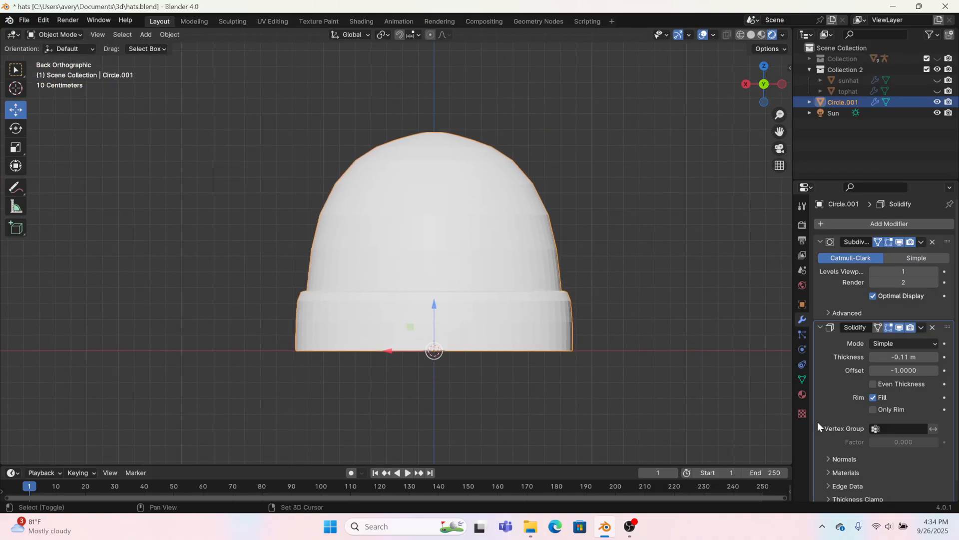
drag(948, 327, 937, 226)
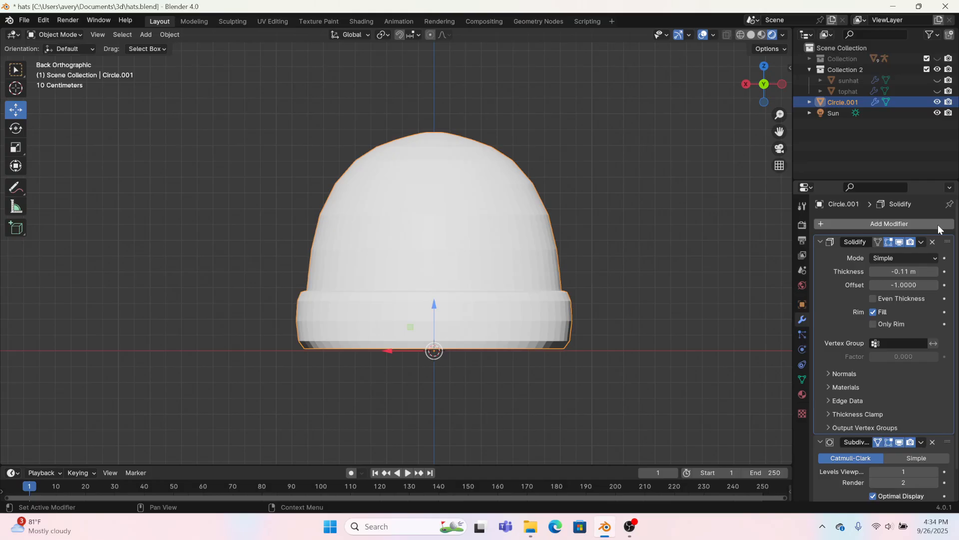
click(920, 243)
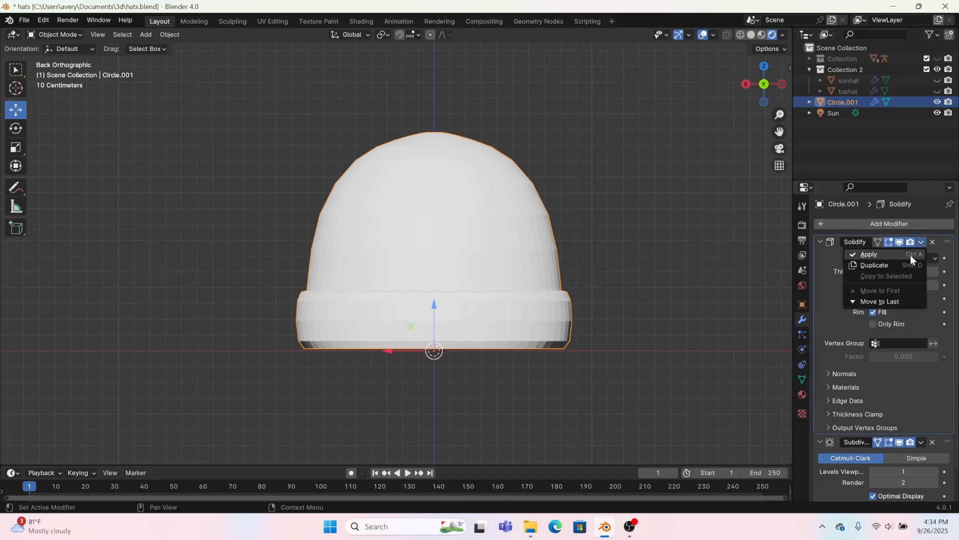
click(911, 255)
Select the hat's entire mesh in Edit Mode and recalculate its normals to face outside
click(194, 24)
middle_drag(443, 290, 286, 171)
key(a)
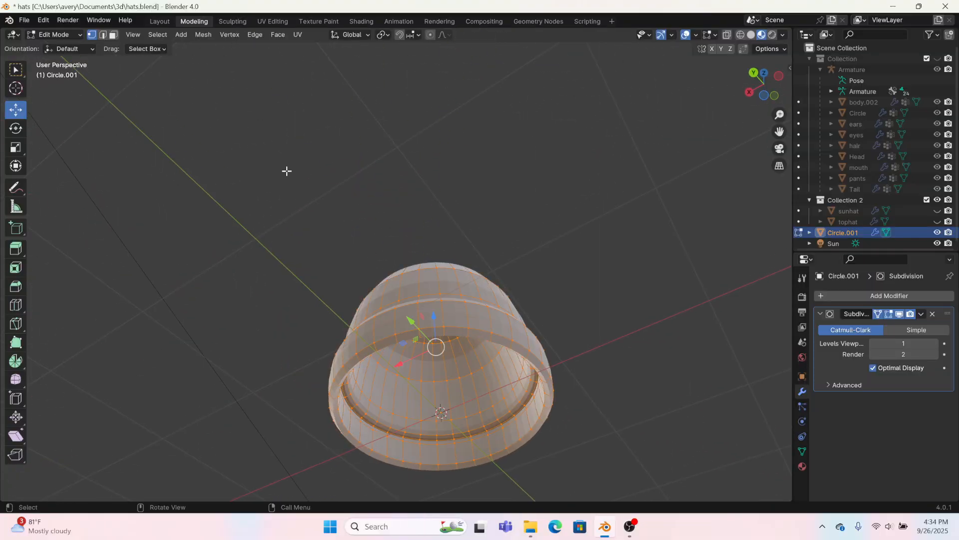
click(200, 36)
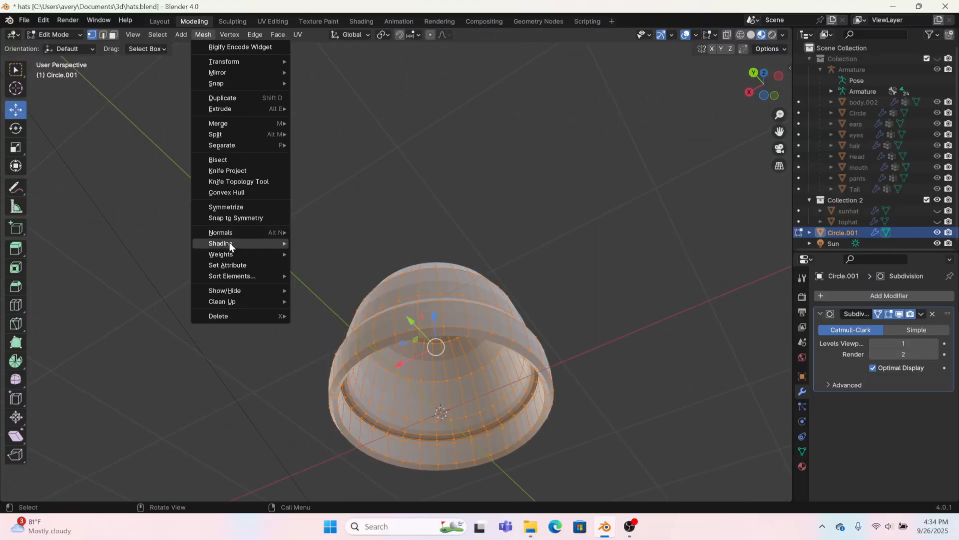
mouse_move(229, 236)
click(321, 240)
middle_drag(348, 249, 464, 380)
scroll(470, 422, up, 3)
scroll(470, 422, up, 3)
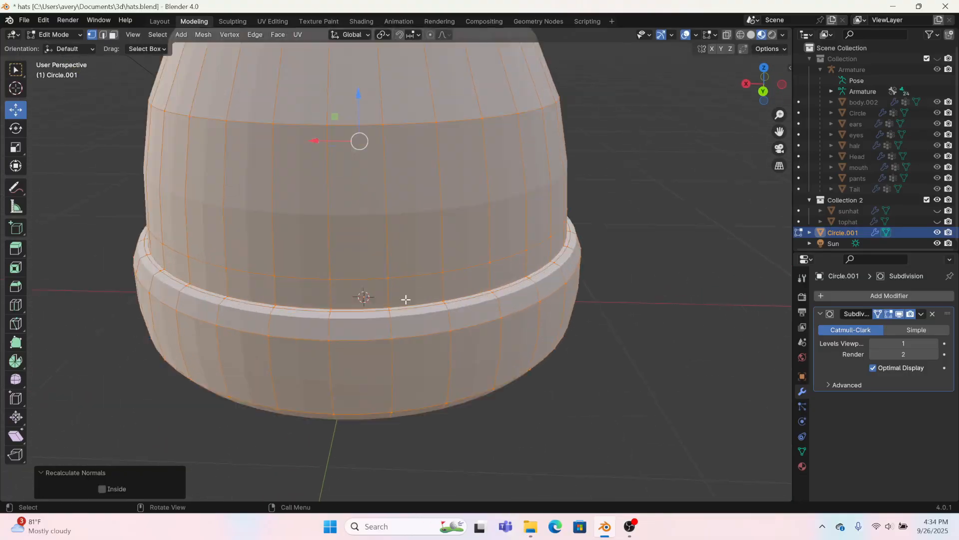
Mark a seam along the edge loop where the crown meets the base band
click(103, 36)
alt+click(331, 325)
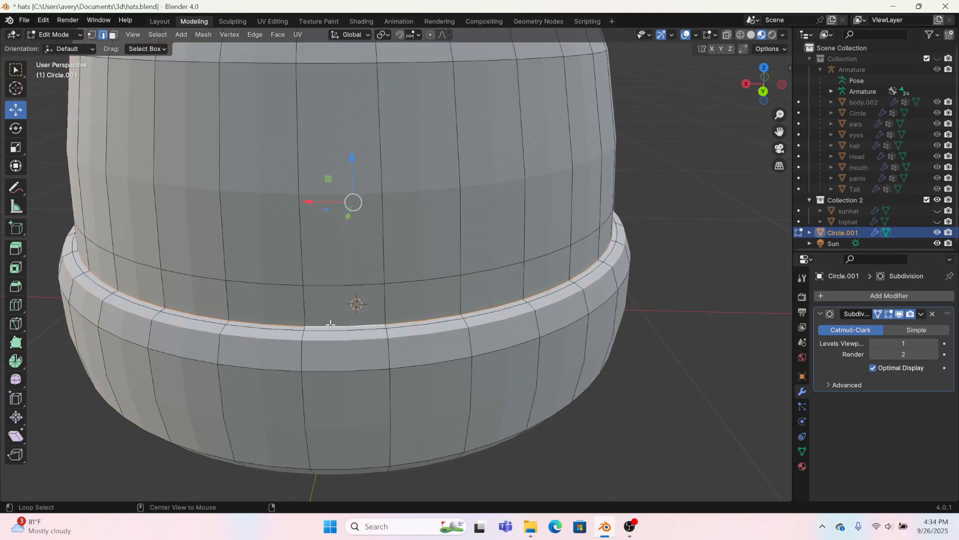
right_click(331, 324)
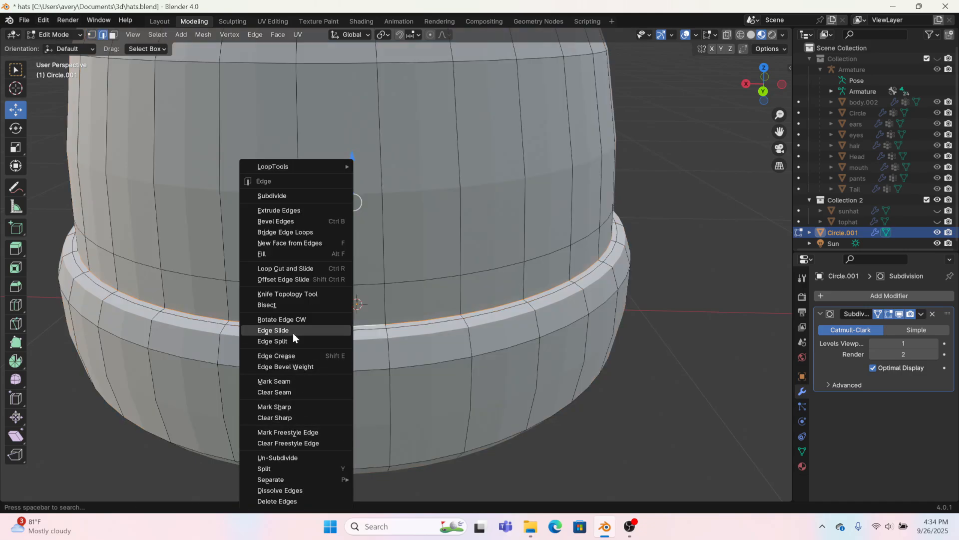
click(290, 382)
scroll(280, 341, down, 4)
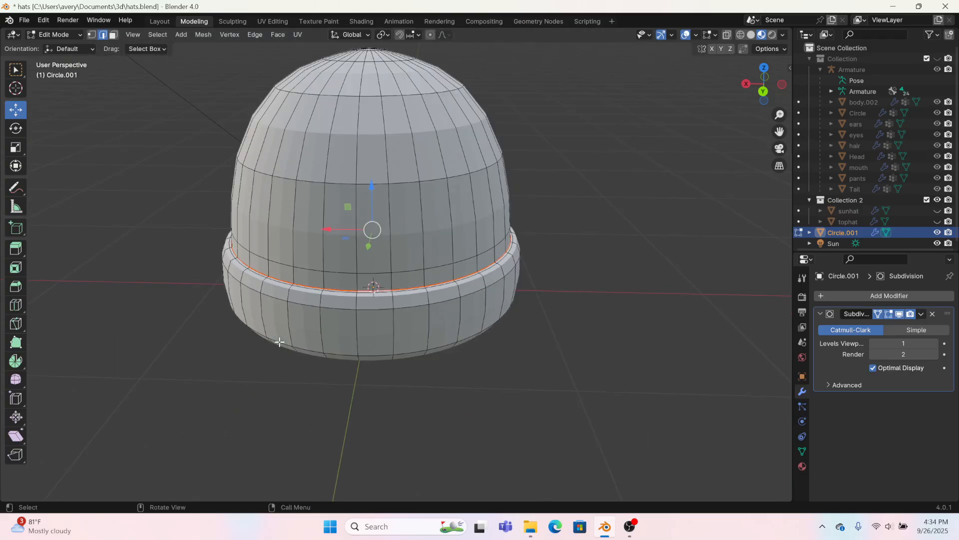
Shade the hat smooth in Object Mode and set its Subdivision modifier's viewport level to 2
click(159, 21)
right_click(439, 255)
click(439, 255)
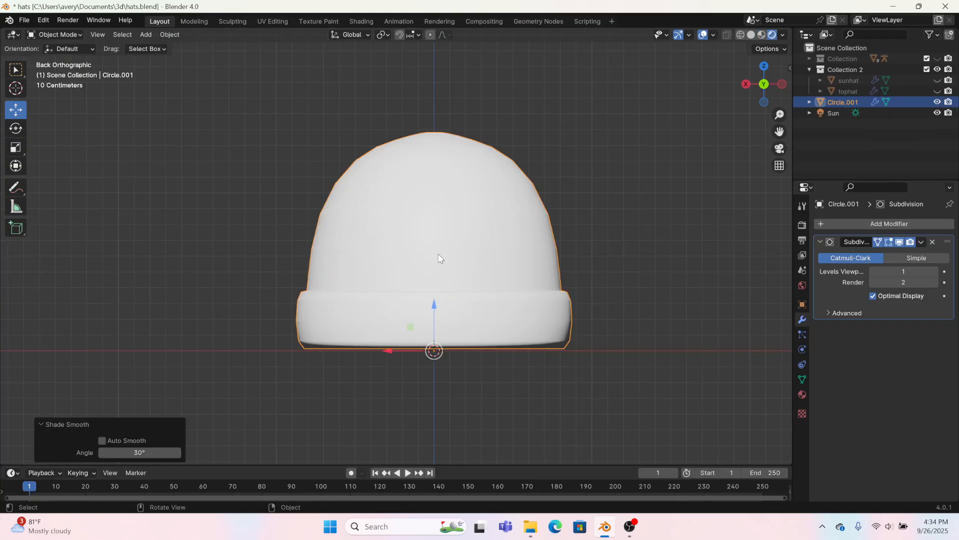
middle_drag(439, 254, 439, 274)
scroll(433, 272, down, 5)
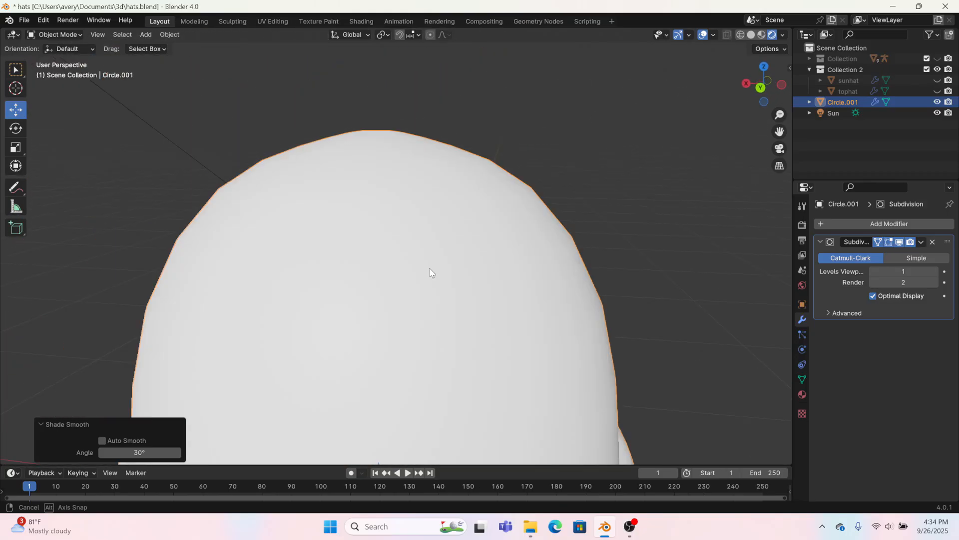
click(935, 271)
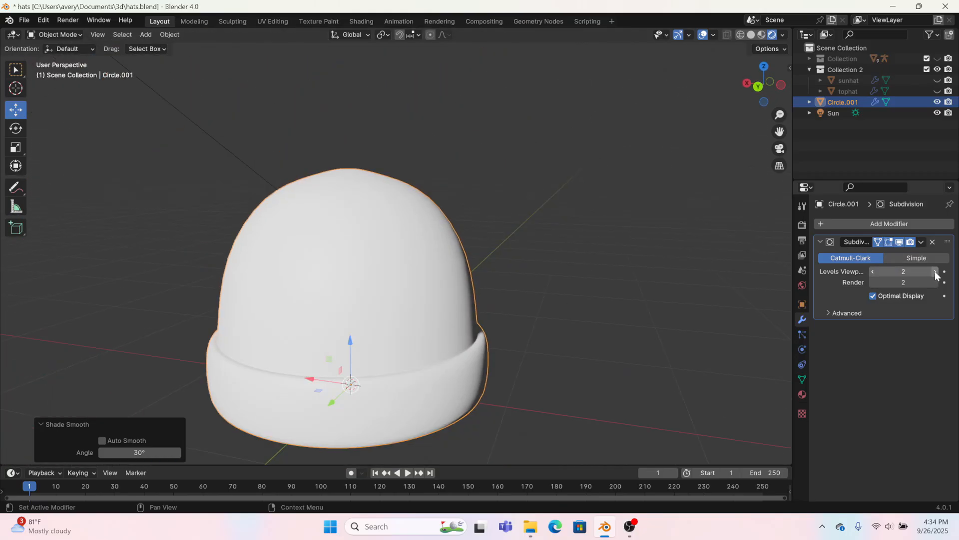
mouse_move(532, 359)
middle_down()
mouse_move(550, 352)
mouse_move(542, 347)
middle_up()
In Edit Mode, lower the vertices at the very top of the crown by about 0.02 m along Z
click(194, 21)
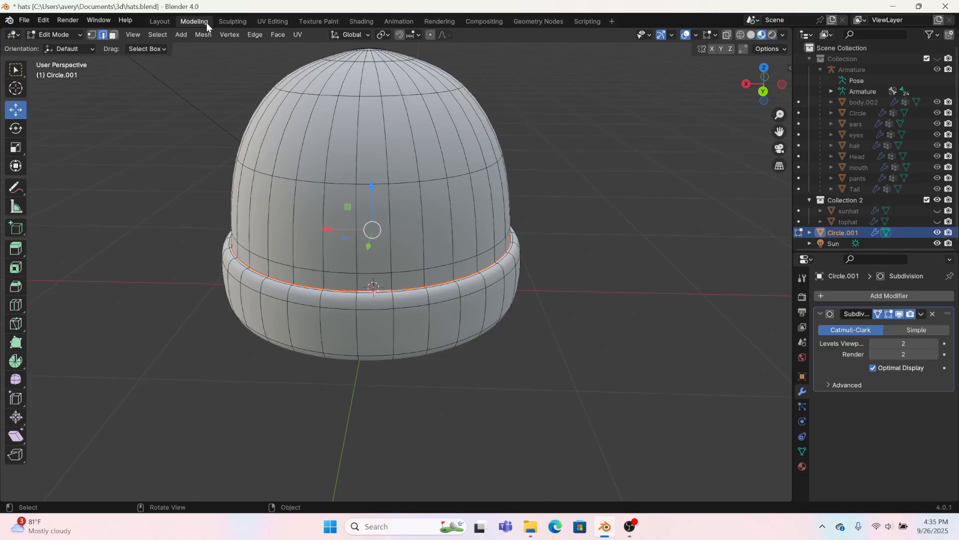
middle_drag(475, 164, 613, 189)
click(763, 95)
scroll(422, 144, up, 2)
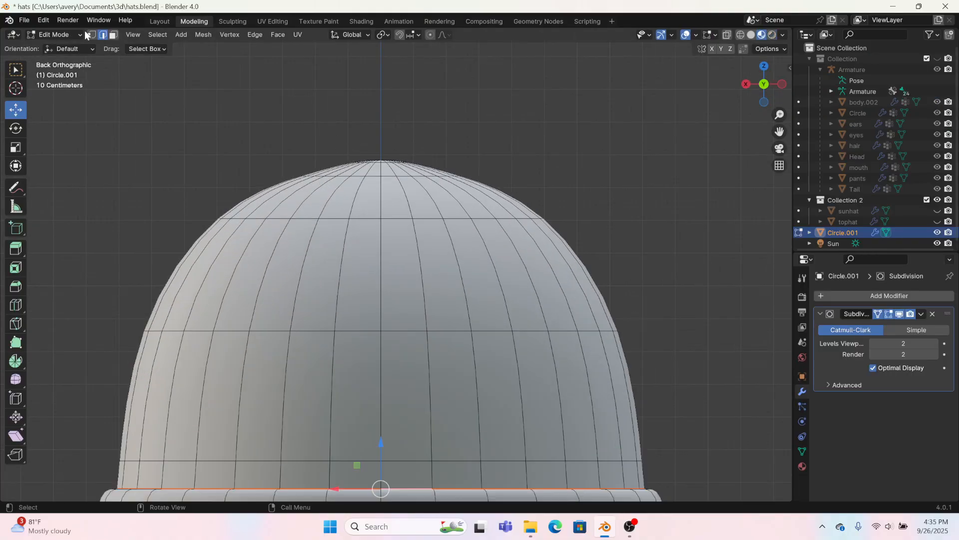
click(92, 35)
click(365, 149)
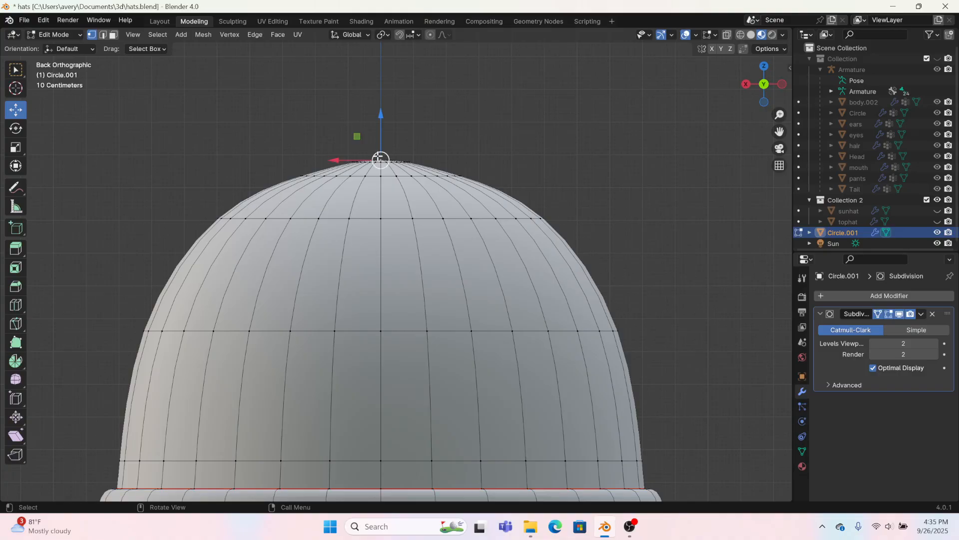
drag(384, 118, 384, 125)
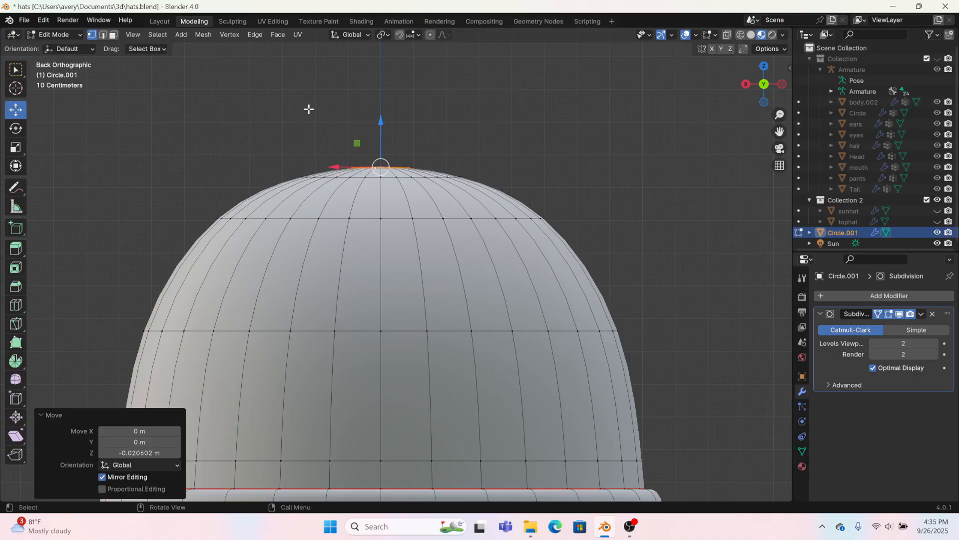
click(309, 109)
scroll(269, 121, down, 5)
Add an ico sphere mesh at the origin in Object Mode with its subdivisions set to 1
click(161, 21)
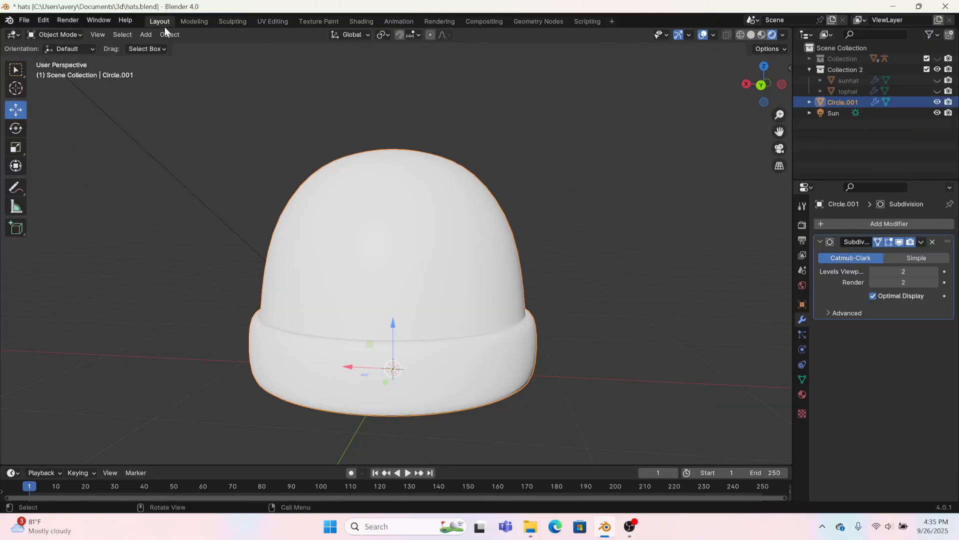
click(145, 34)
mouse_move(149, 50)
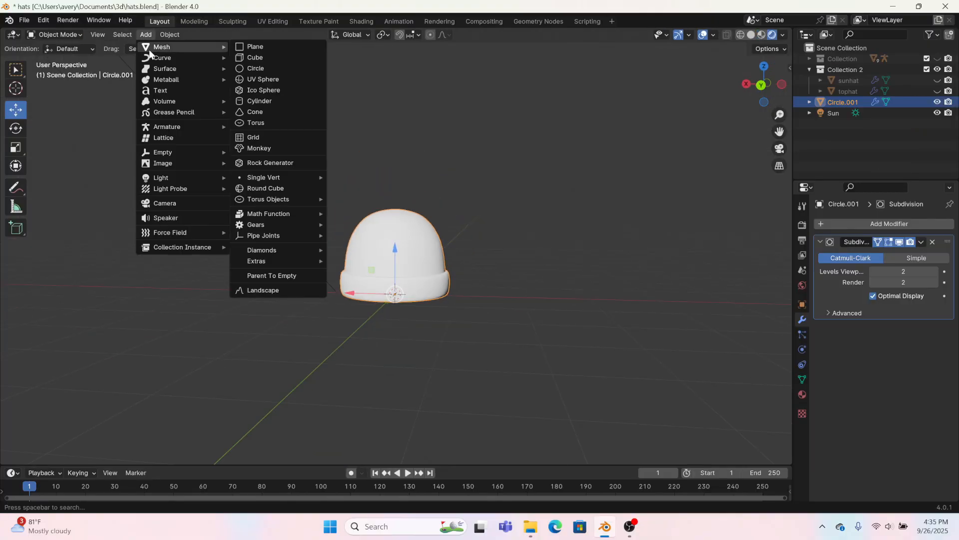
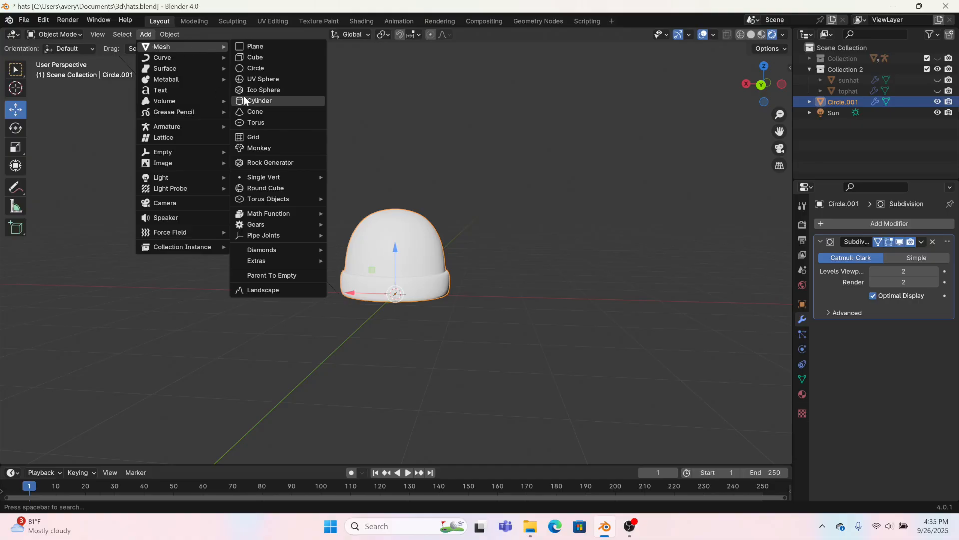
click(257, 89)
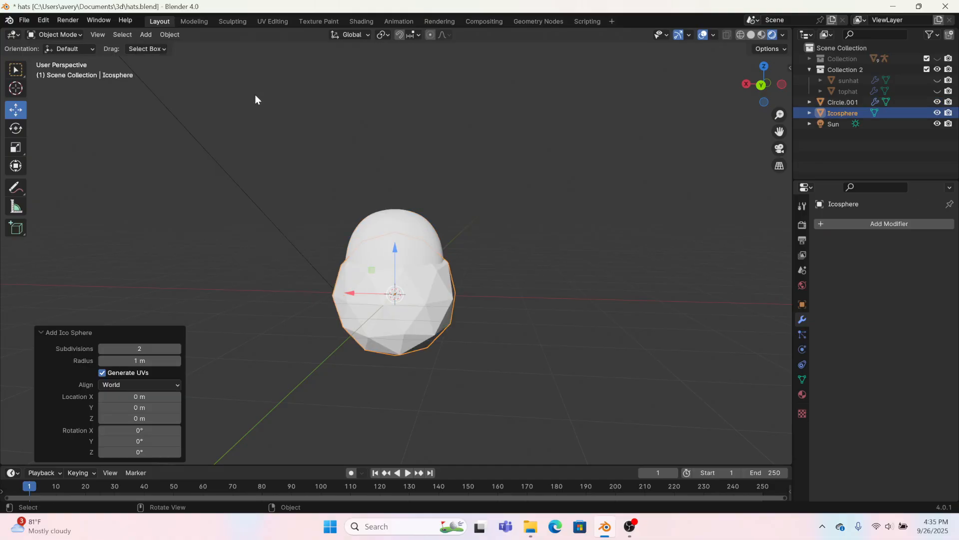
click(102, 349)
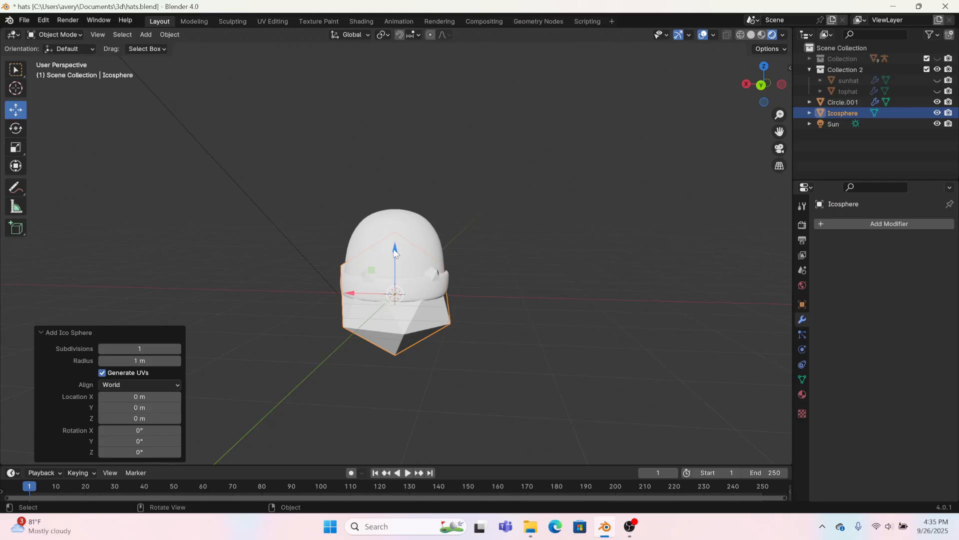
Duplicate the ico sphere's mesh in place in Edit Mode and rotate the copy about -45° in the right view
click(194, 23)
key(shift+d)
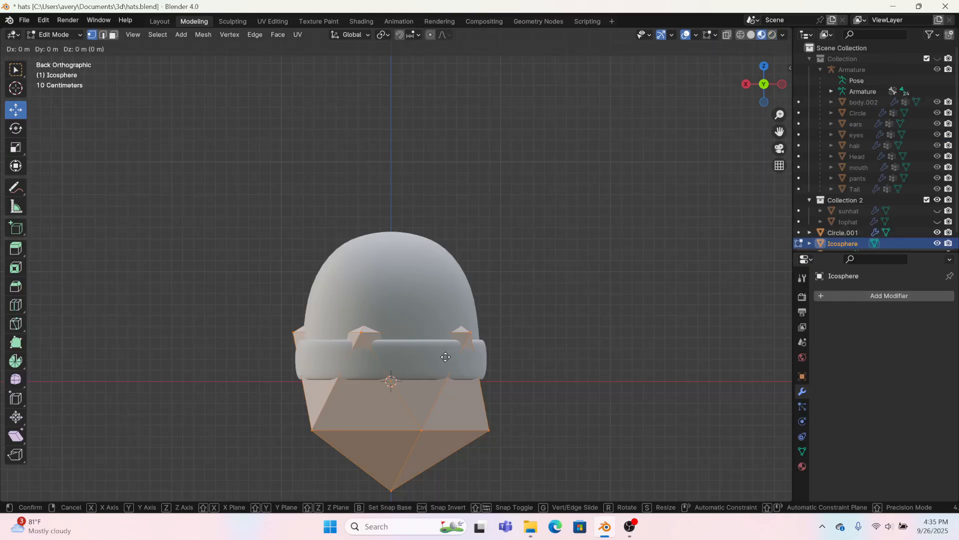
right_click(446, 356)
click(746, 84)
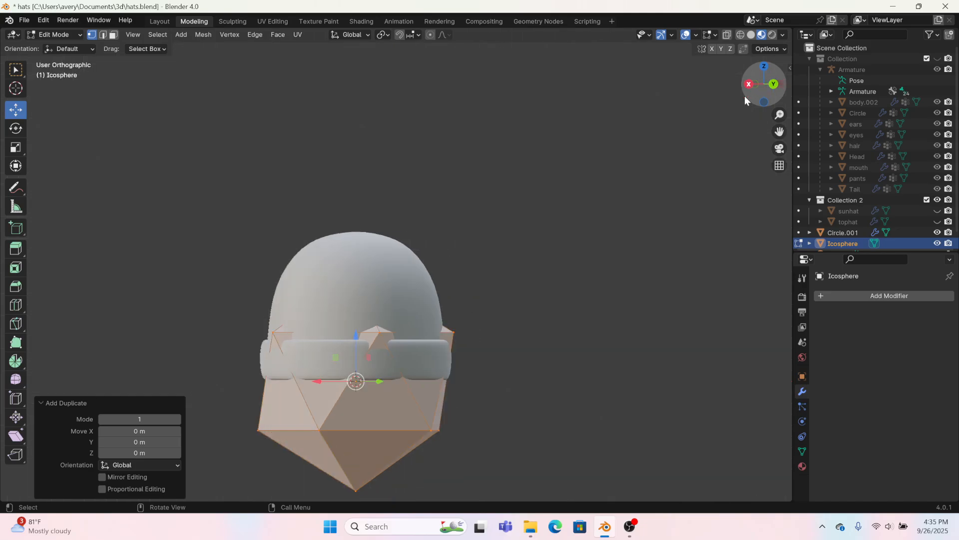
key(r)
click(515, 107)
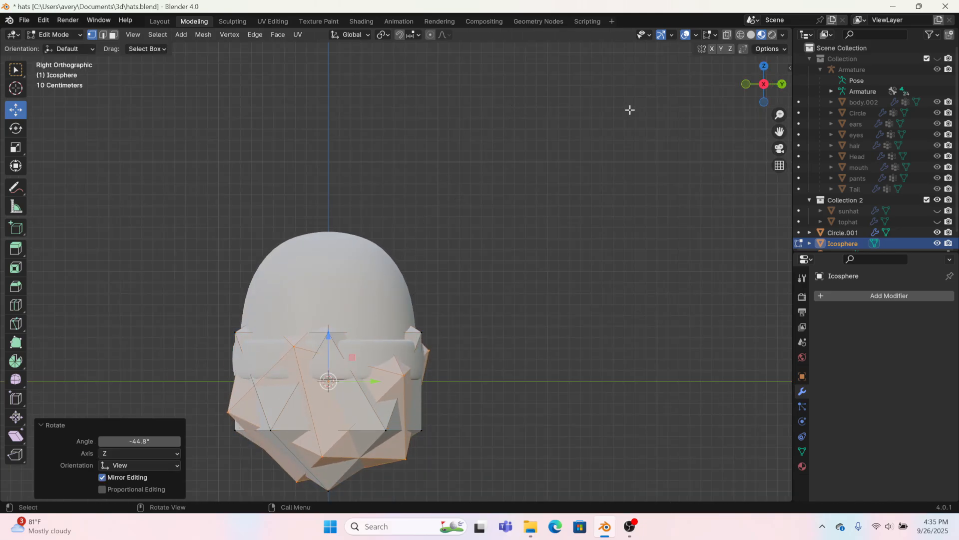
Duplicate the rotated ico sphere copy, rotate it about -26° in the back view, and select the whole mesh
click(782, 85)
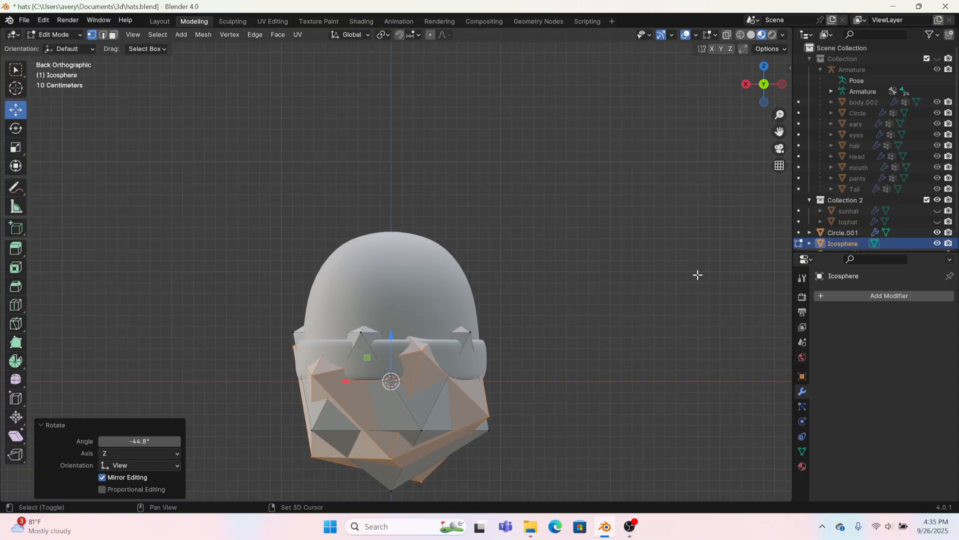
key(ctrl+z)
key(r)
click(601, 173)
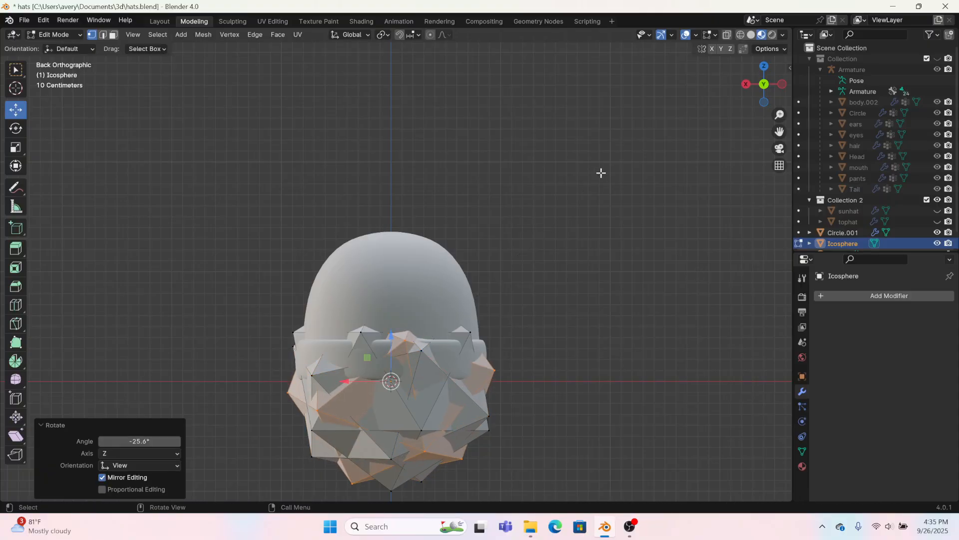
key(a)
Apply Shade Auto Smooth to the ico sphere cluster in Object Mode
click(158, 21)
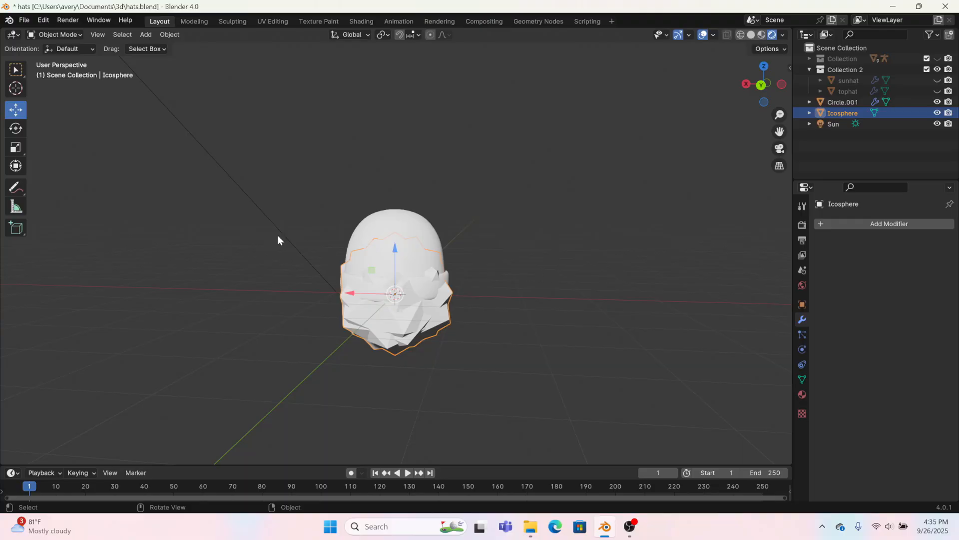
middle_drag(365, 287, 362, 327)
right_click(362, 331)
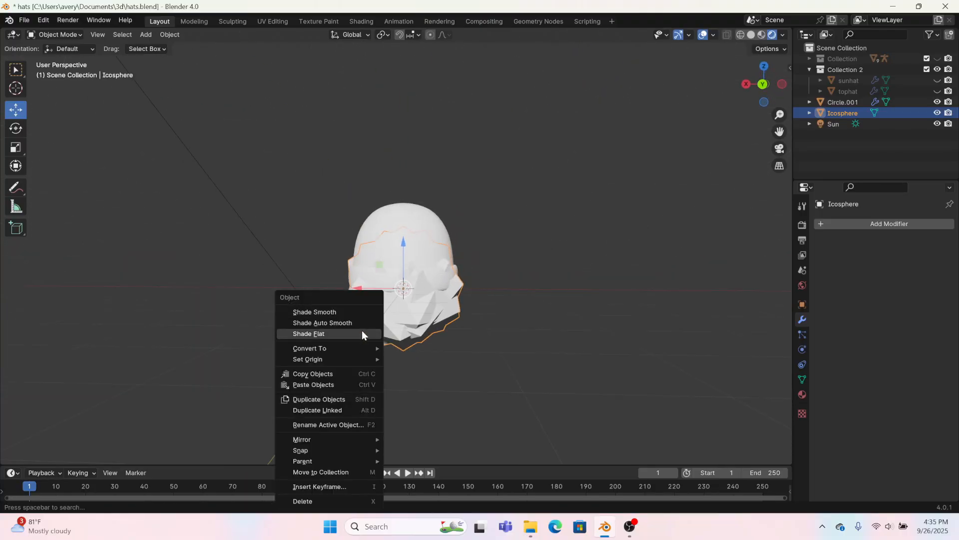
click(329, 323)
Add a scaled UV sphere around the ico sphere cluster as a helper and hide it
click(144, 34)
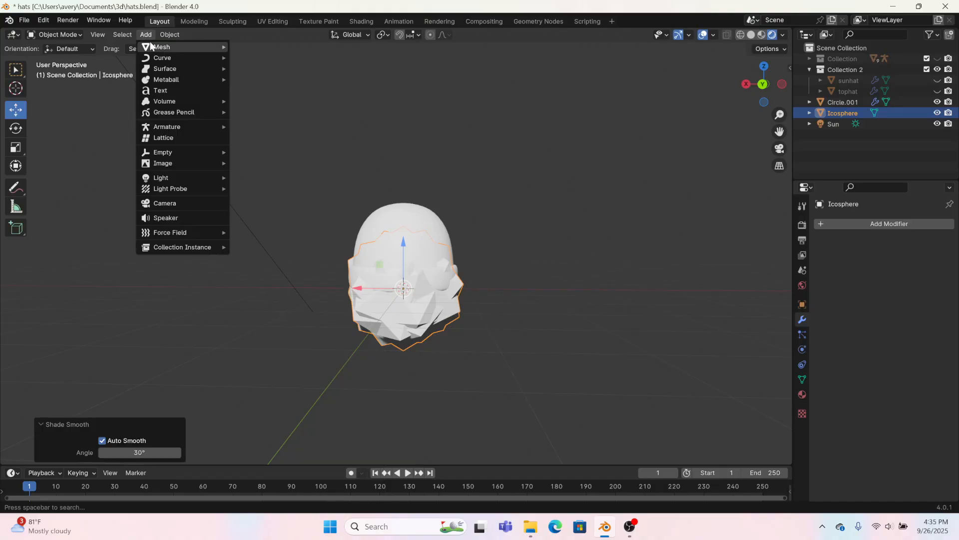
mouse_move(199, 45)
click(263, 79)
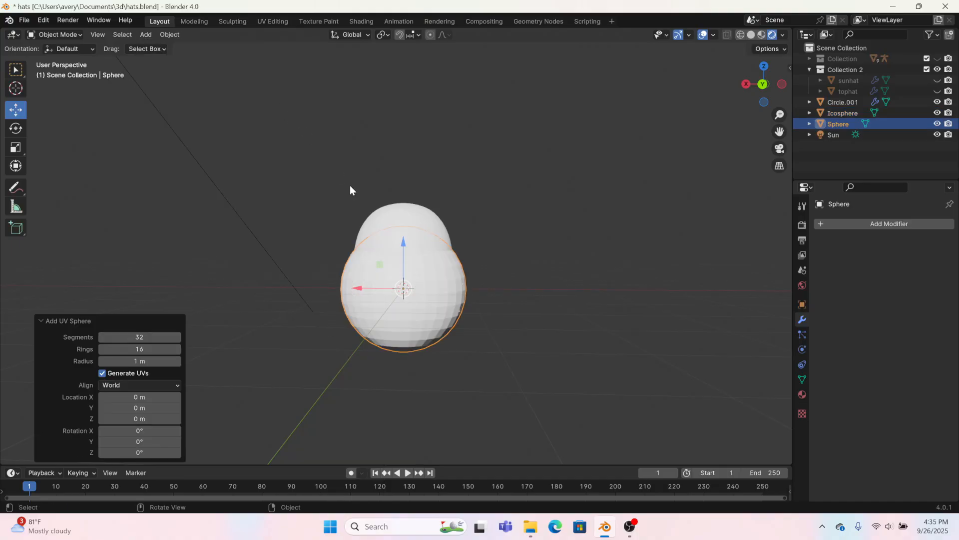
key(s)
click(470, 325)
key(h)
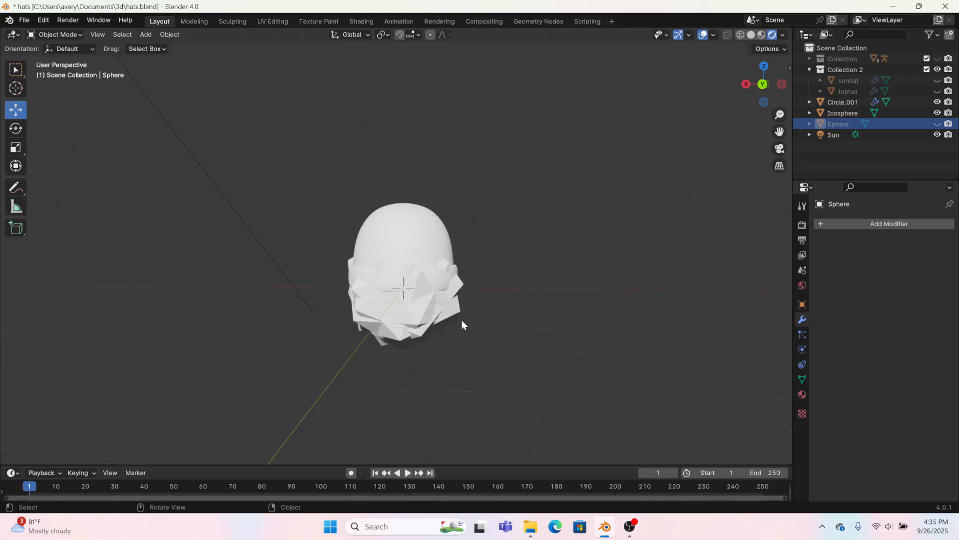
Add a Normal Edit modifier to the ico sphere cluster with the hidden Sphere as its radial target
click(412, 339)
click(877, 226)
mouse_move(877, 227)
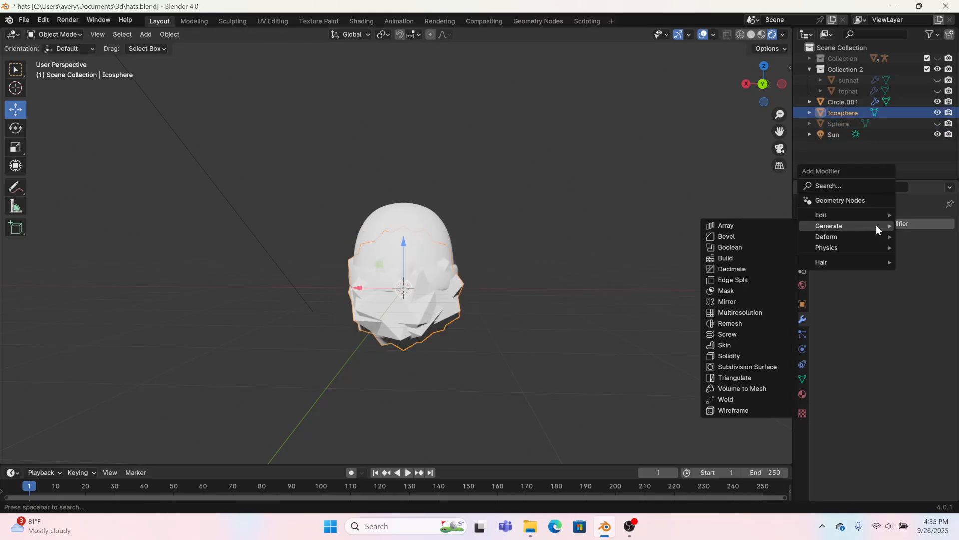
mouse_move(849, 220)
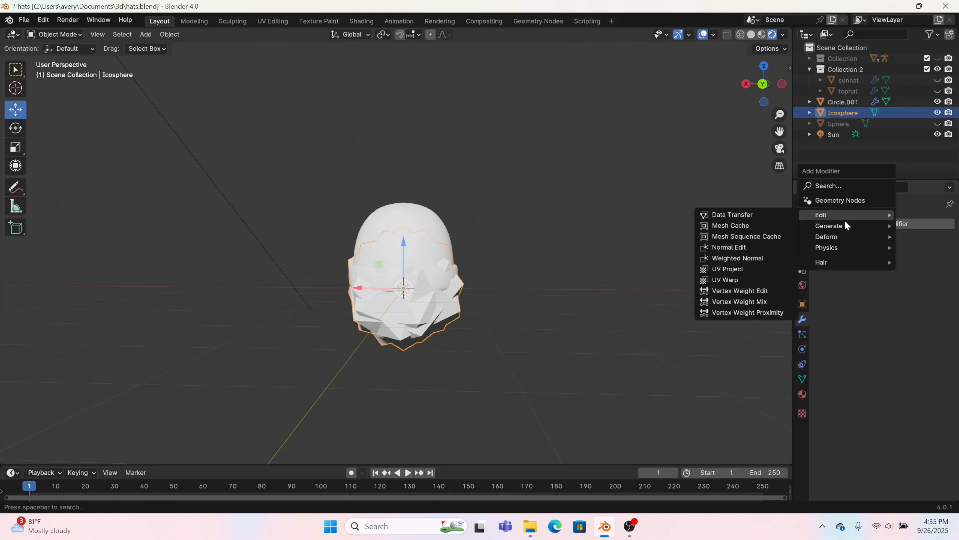
click(759, 246)
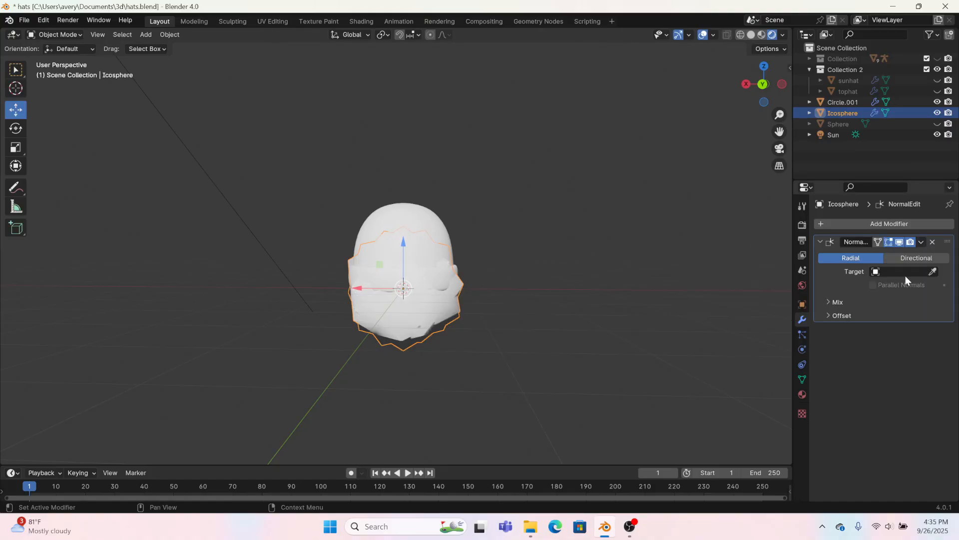
click(933, 271)
click(841, 125)
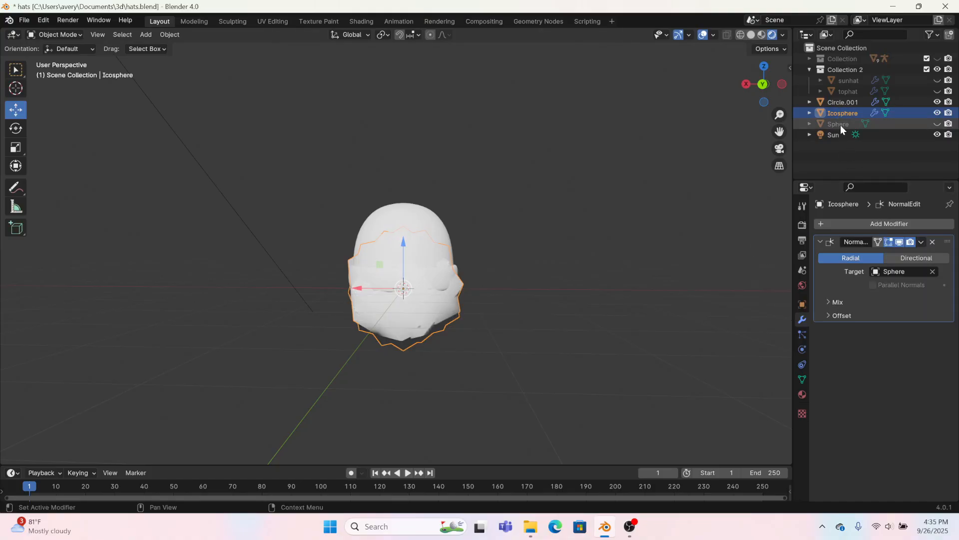
Apply the ico sphere cluster's Normal Edit modifier and delete the hidden helper sphere
middle_drag(594, 300, 501, 325)
scroll(550, 320, up, 3)
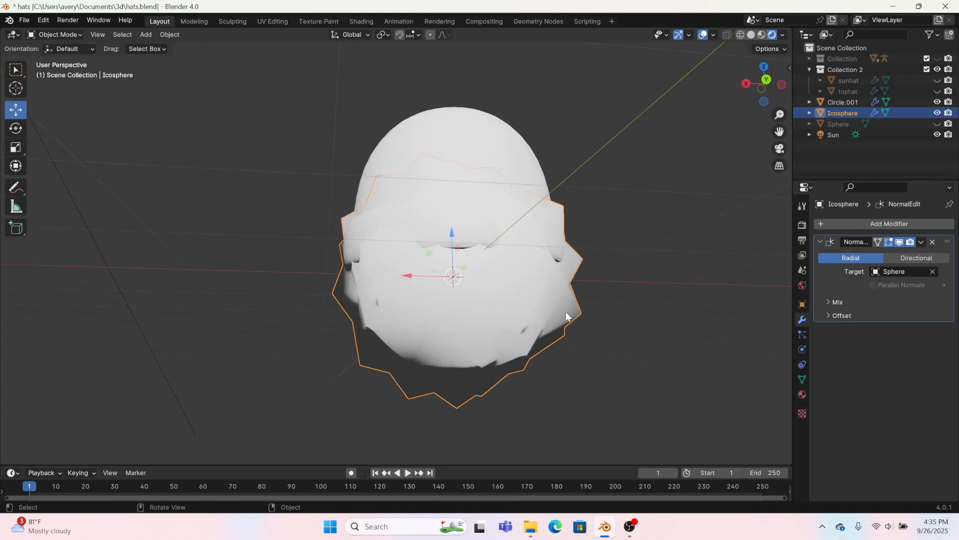
middle_drag(567, 317, 557, 343)
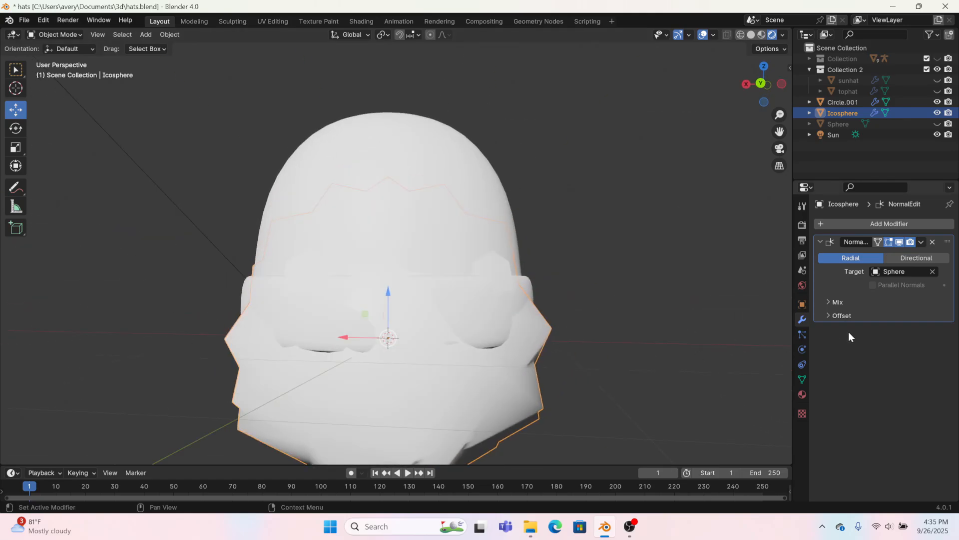
click(921, 242)
click(905, 254)
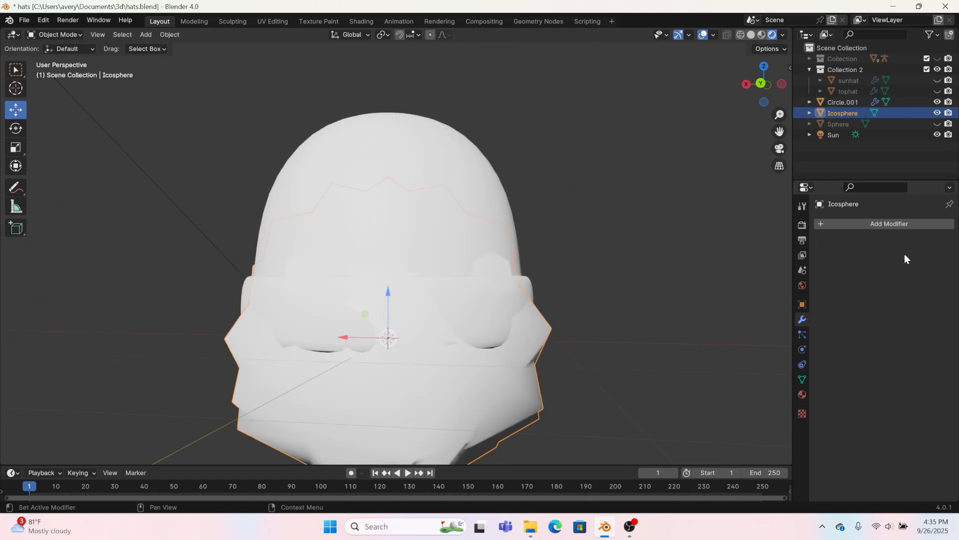
click(839, 124)
key(x)
Move the ico sphere cluster up to the hat's peak in Edit Mode and scale it down into a pompom
click(408, 427)
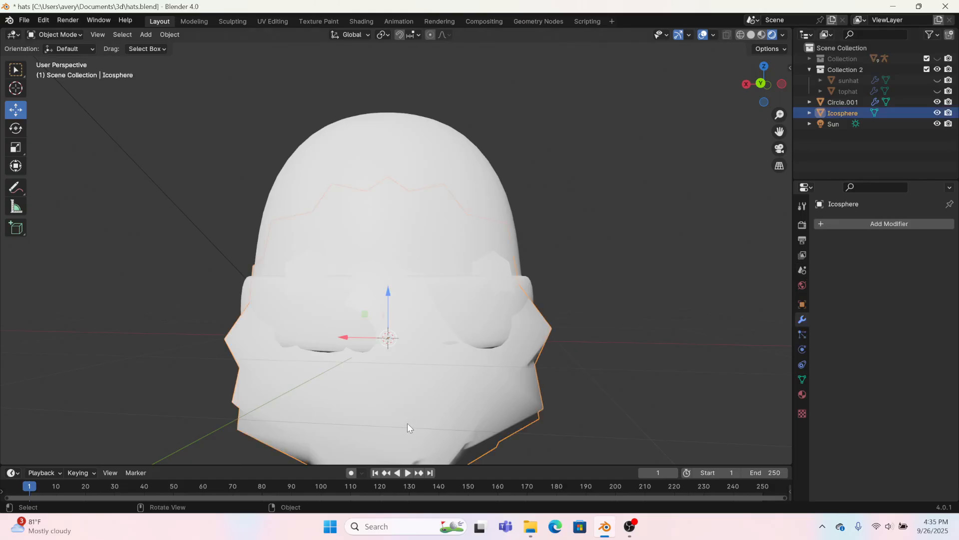
scroll(355, 302, down, 5)
click(200, 23)
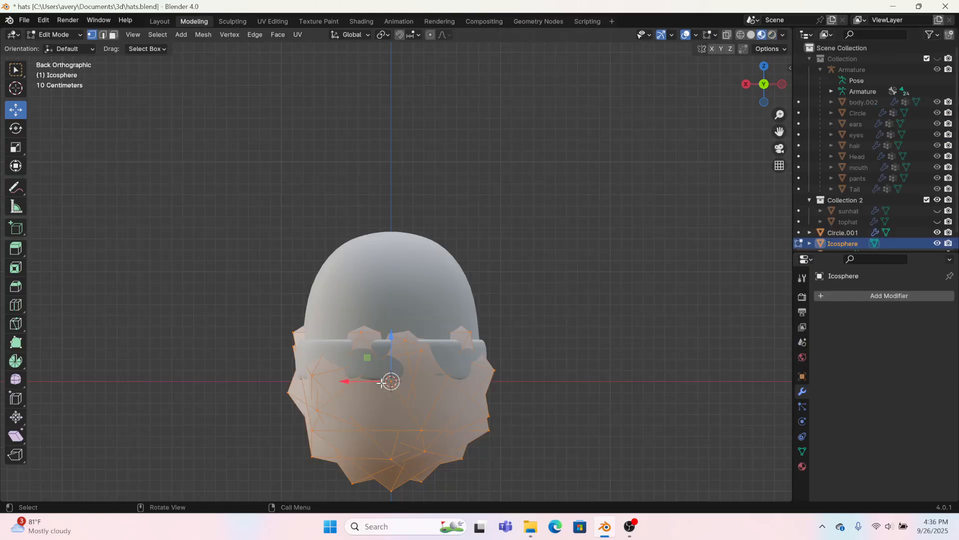
drag(392, 344, 391, 174)
key(s)
click(414, 163)
Select only the hat body in Object Mode and apply its Subdivision modifier
click(159, 22)
middle_drag(359, 185, 417, 310)
shift+click(427, 305)
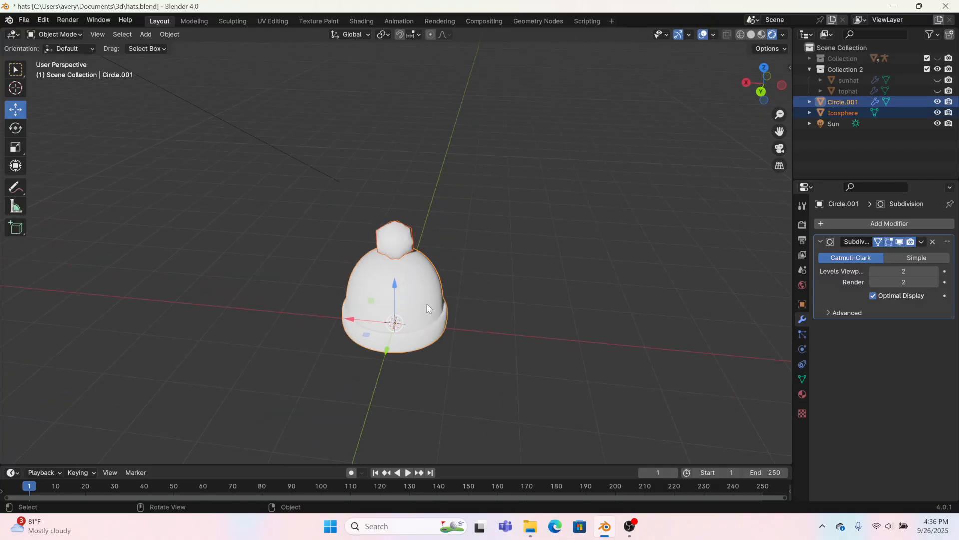
click(427, 305)
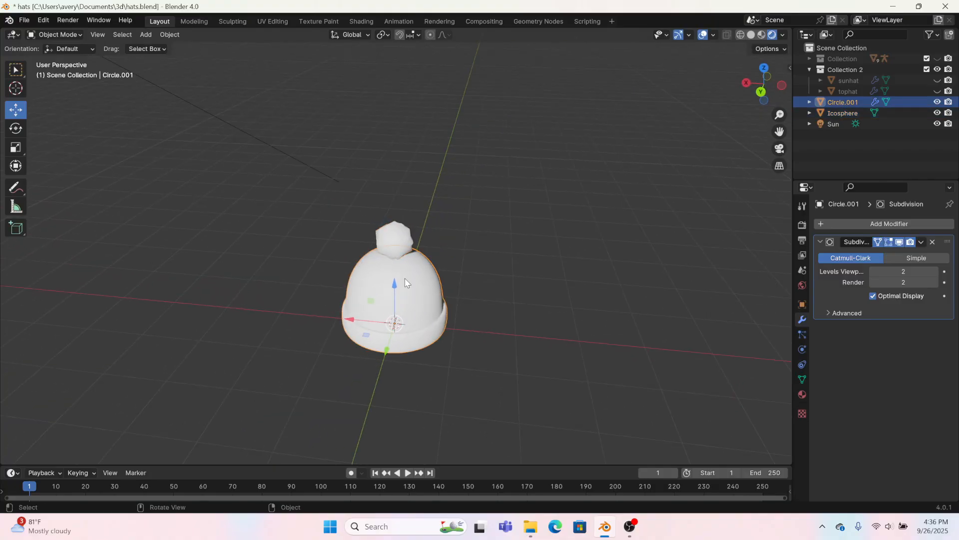
click(396, 242)
scroll(396, 242, up, 5)
click(456, 286)
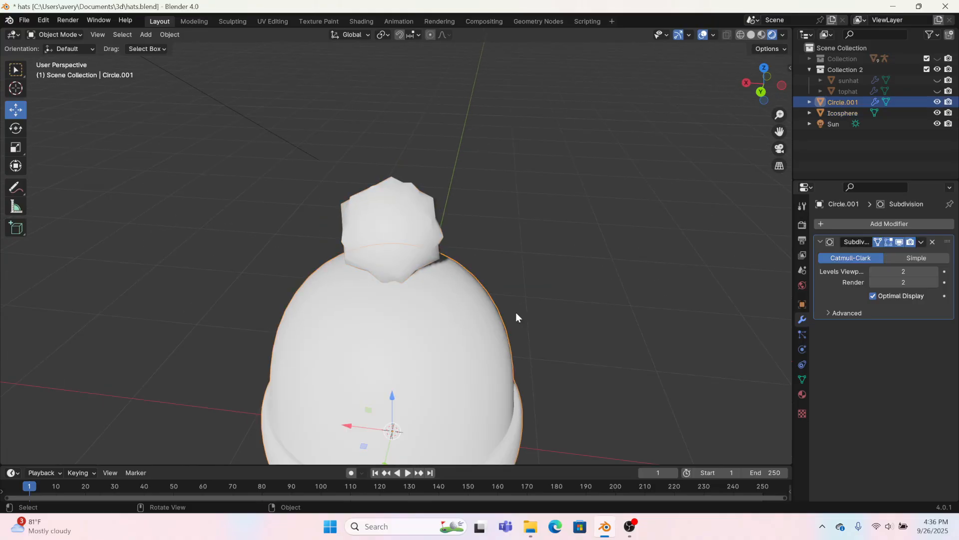
click(921, 242)
click(920, 252)
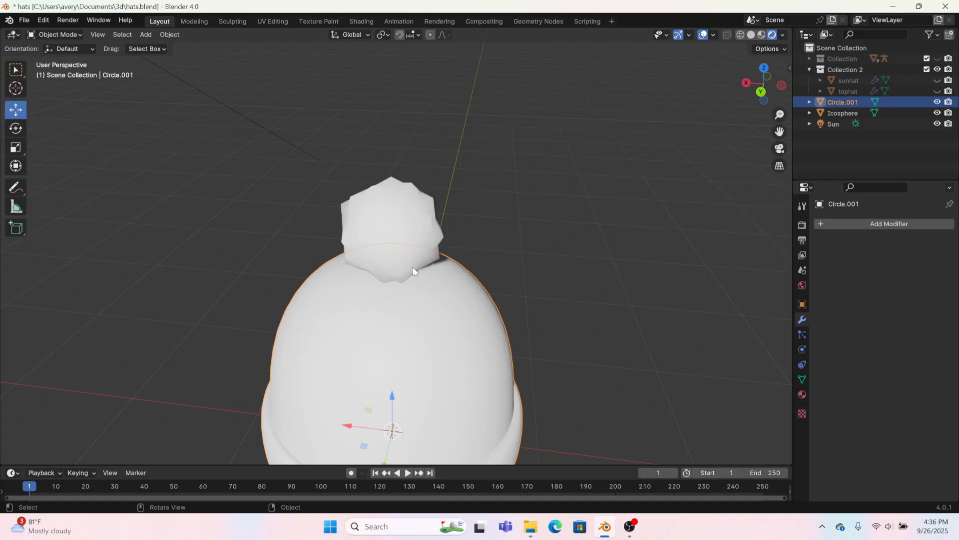
Join the hat body and the pompom into one object
shift+click(408, 219)
right_click(409, 220)
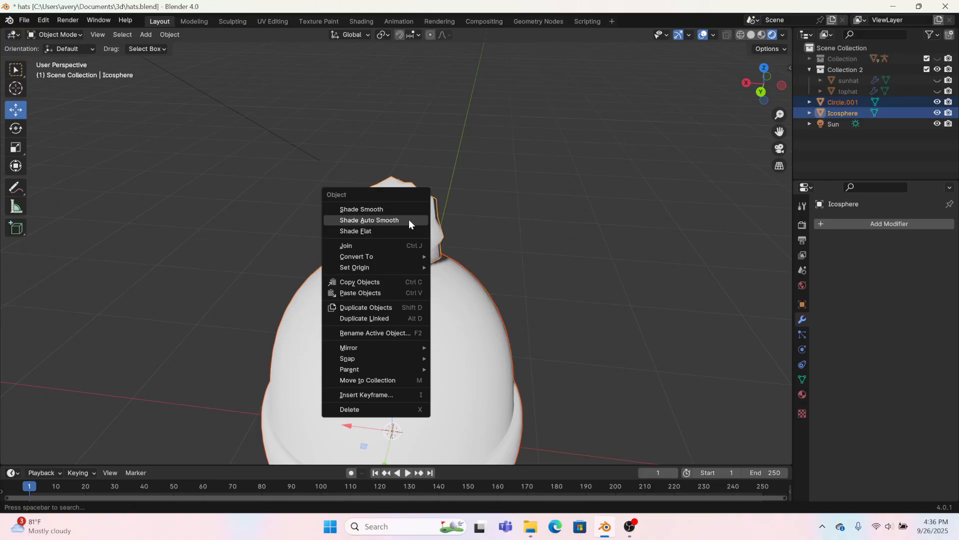
click(358, 246)
middle_drag(407, 300, 409, 266)
mouse_move(467, 254)
middle_down()
mouse_move(451, 258)
mouse_move(439, 246)
mouse_move(450, 262)
middle_up()
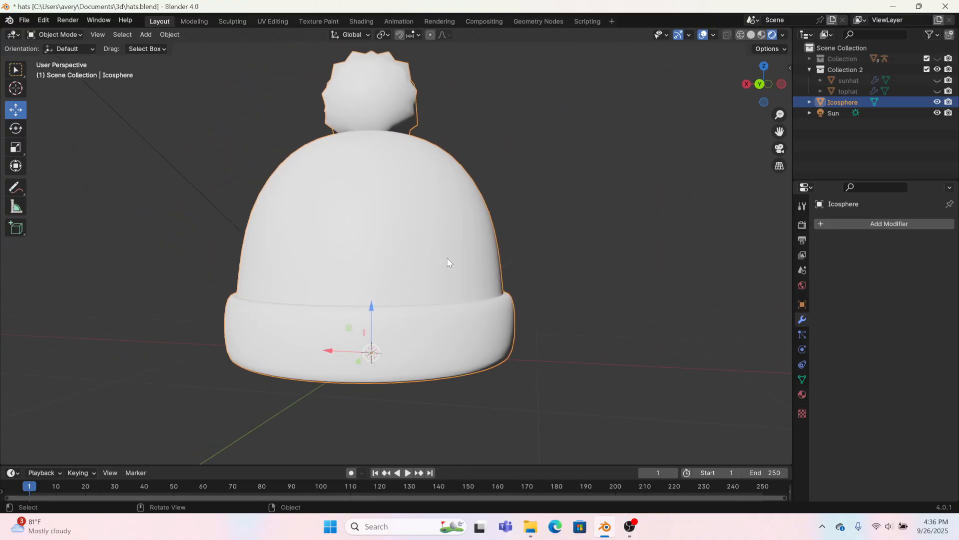
Switch to the UV Editing workspace with the joined hat in Edit Mode
click(367, 22)
click(372, 325)
click(376, 355)
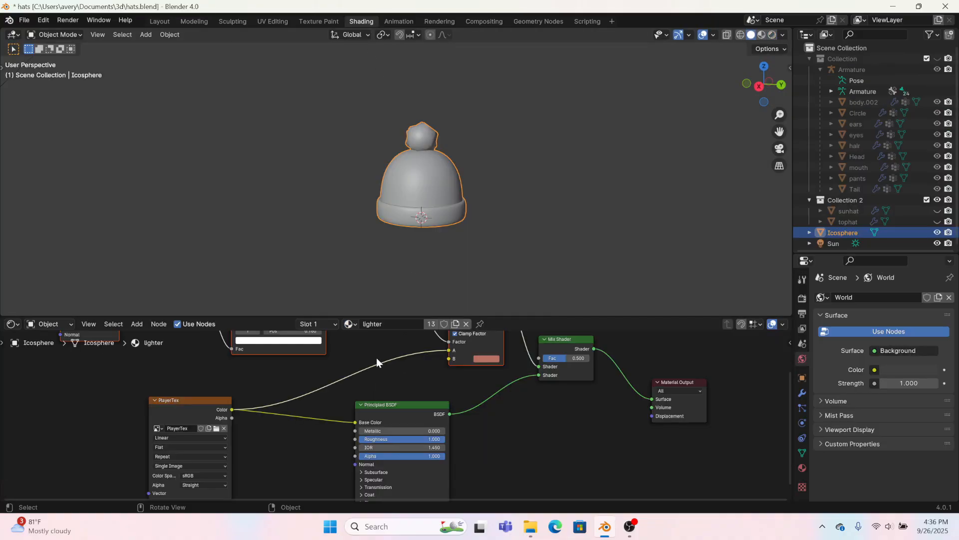
click(235, 21)
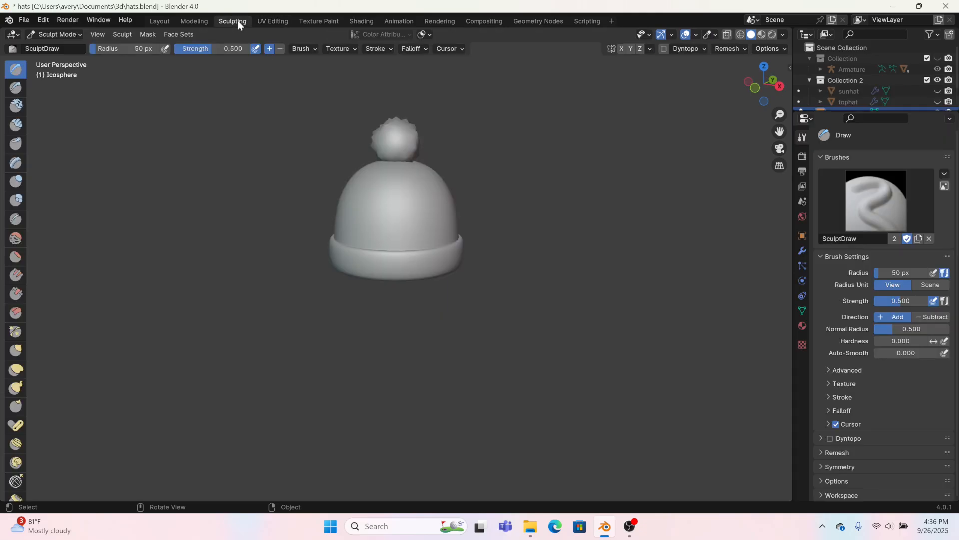
click(315, 22)
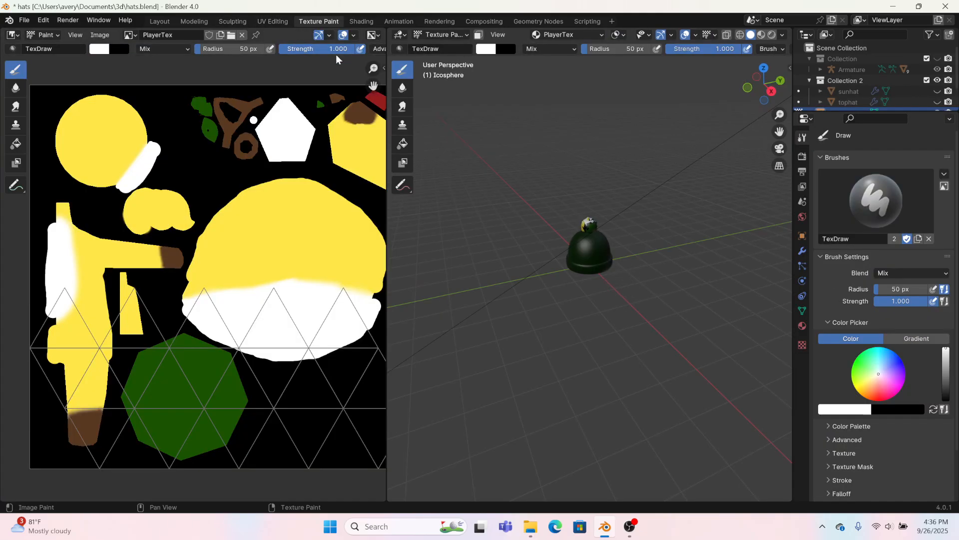
click(271, 22)
Project the whole hat's UVs from the current view and select them for moving over the PlayerTex image
click(697, 37)
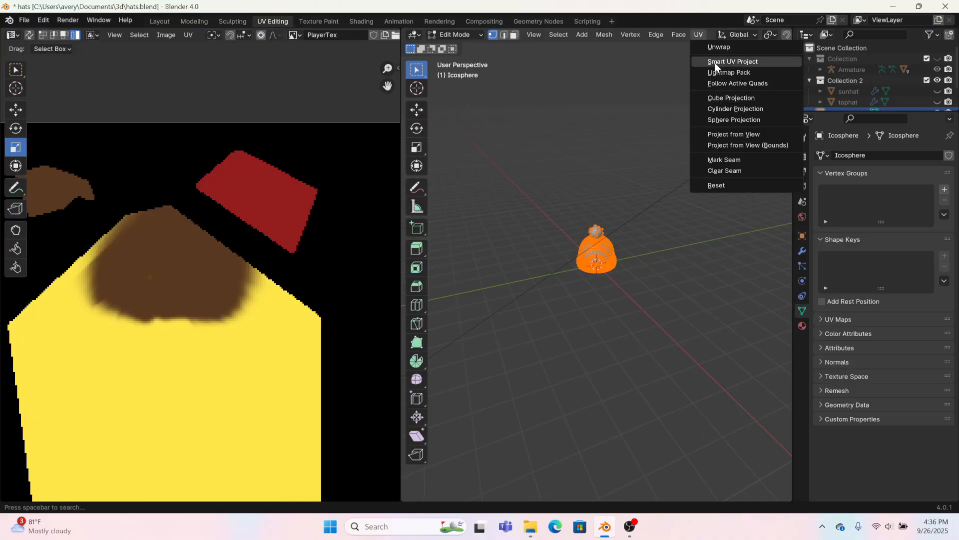
click(737, 133)
scroll(231, 373, down, 6)
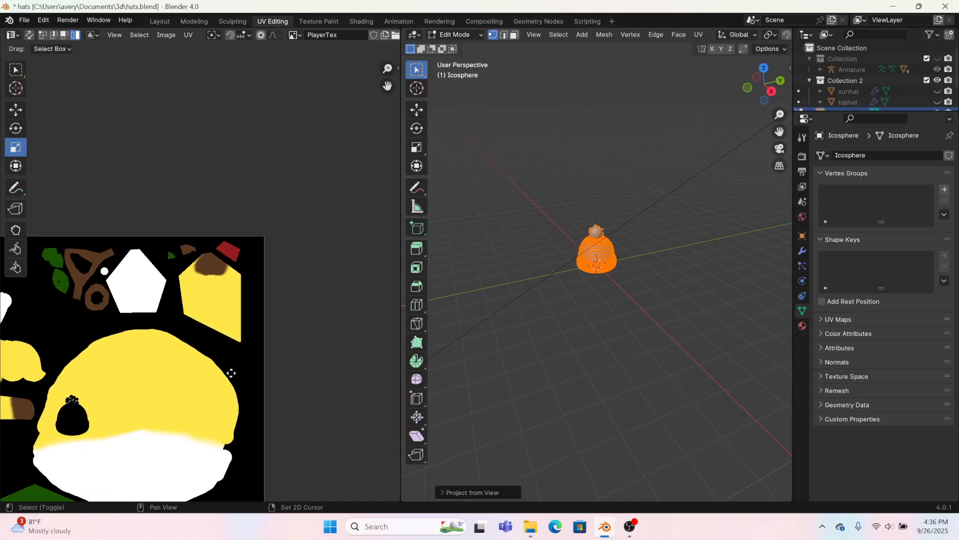
scroll(231, 373, up, 5)
key(a)
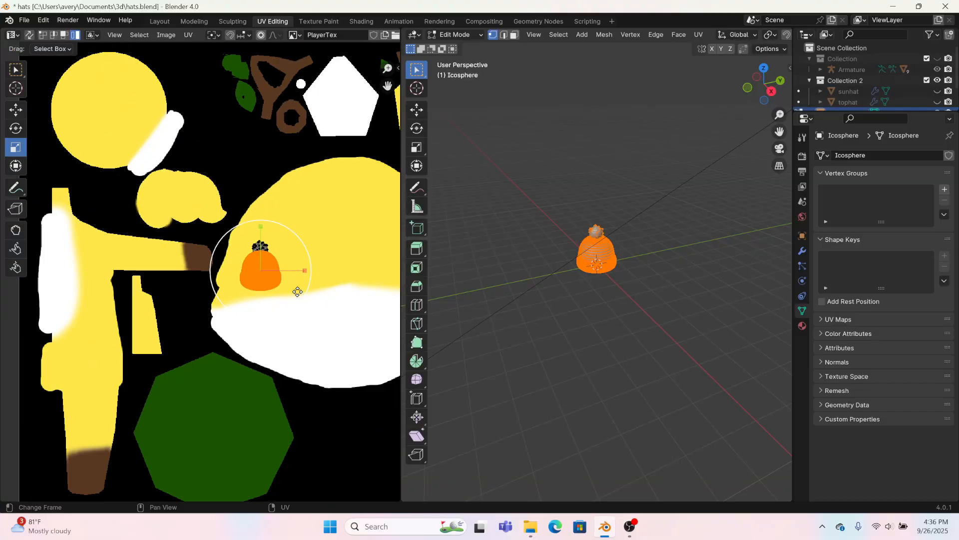
click(17, 107)
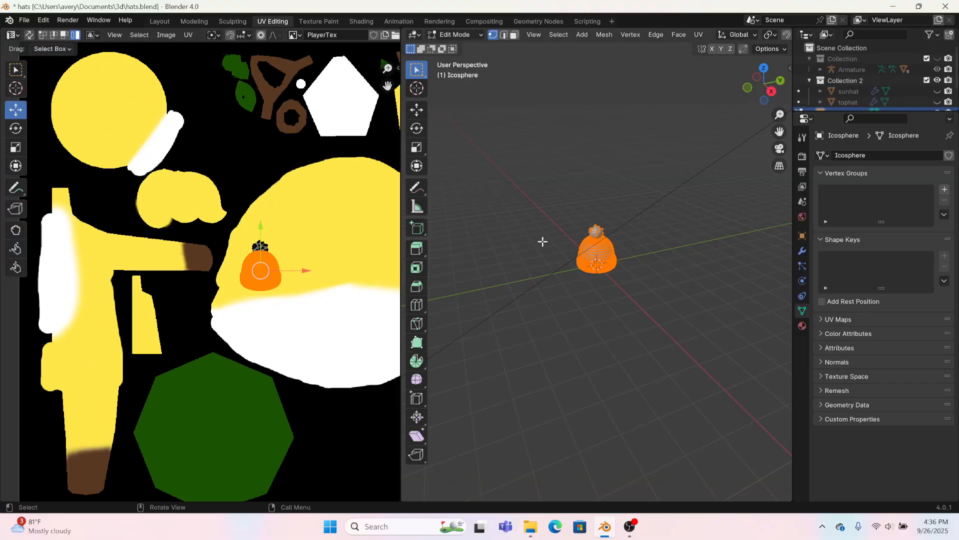
Unwrap the whole hat mesh with the standard Unwrap and select the smaller circular UV island
click(698, 35)
click(724, 50)
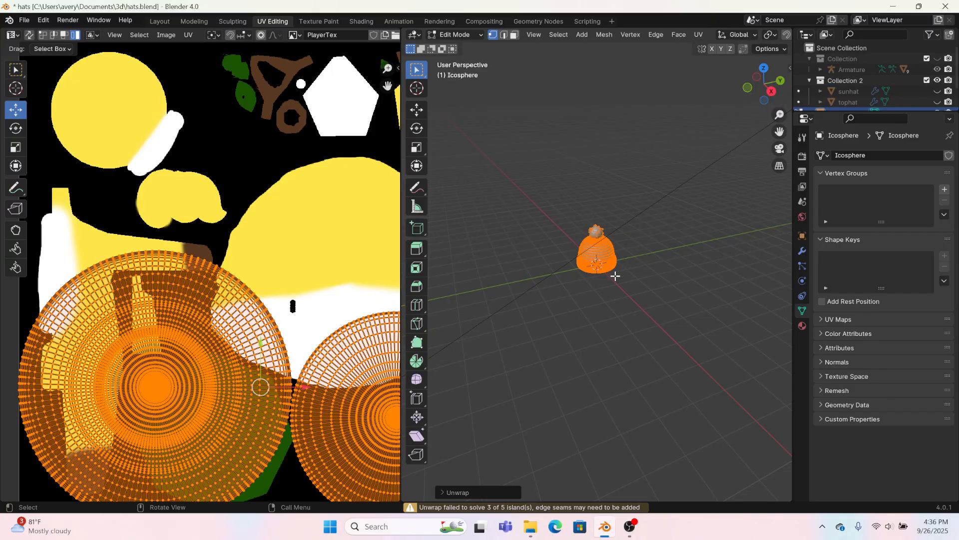
scroll(325, 380, down, 2)
click(325, 378)
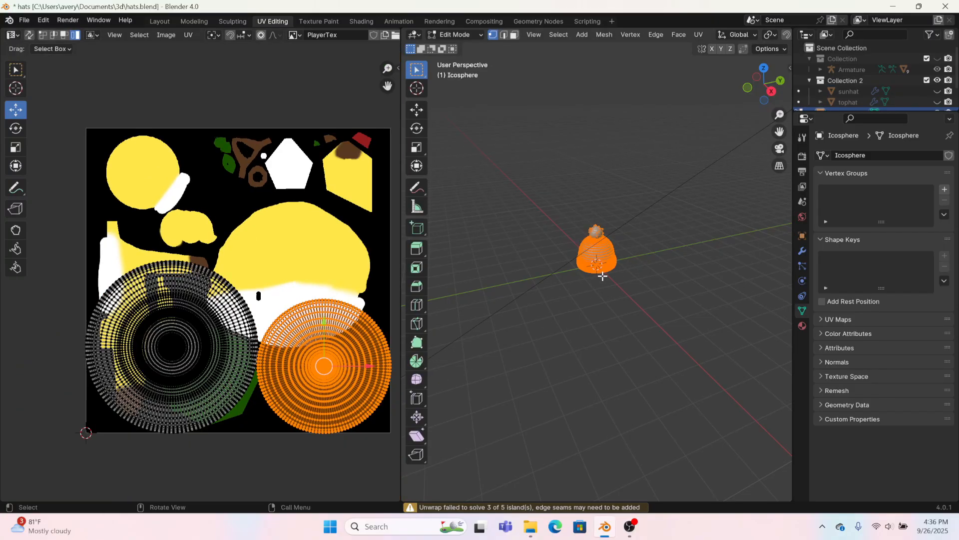
Select the linked hat body geometry and invert the selection so only the pompom is selected
scroll(603, 276, up, 3)
click(635, 313)
key(l)
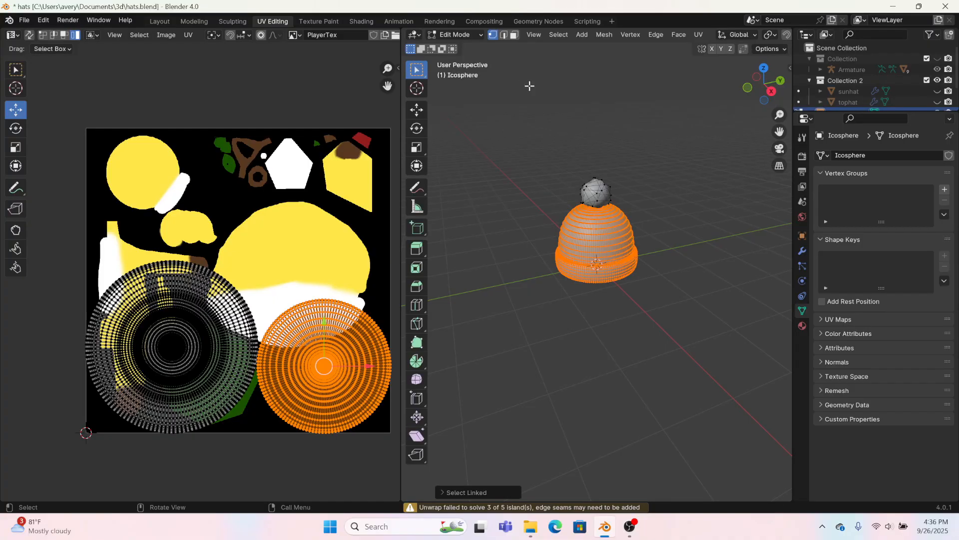
click(559, 35)
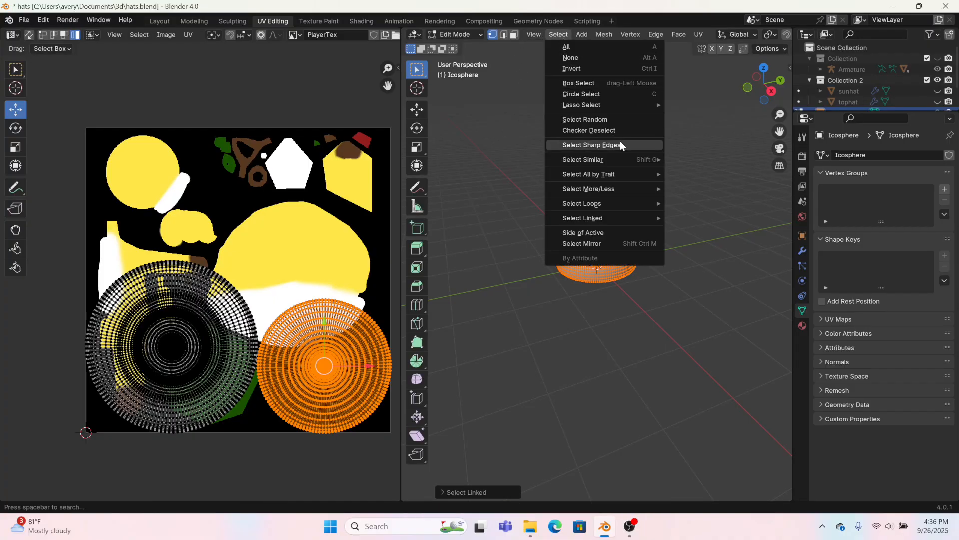
click(580, 70)
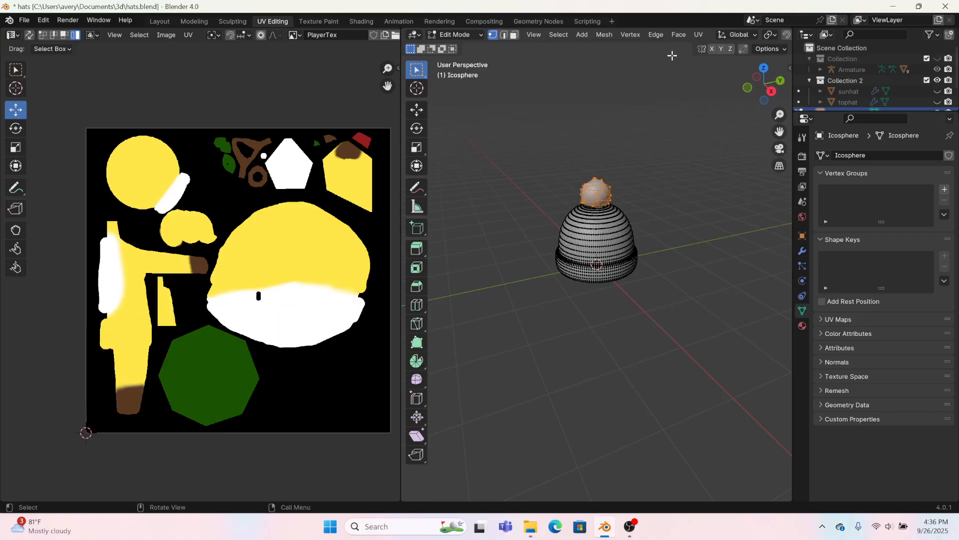
Project the pompom's UVs from the view and move them onto the white pentagon of the texture
click(699, 35)
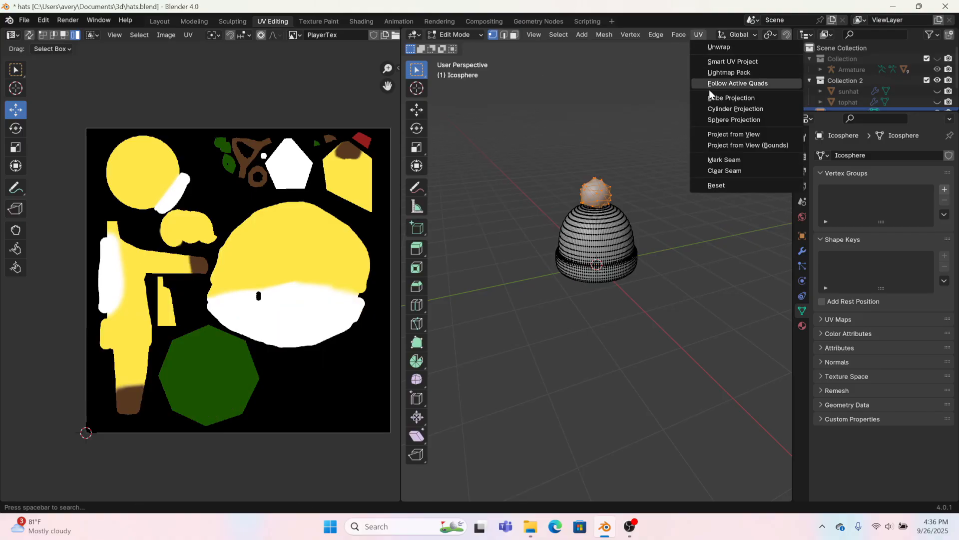
click(720, 133)
drag(222, 221, 264, 255)
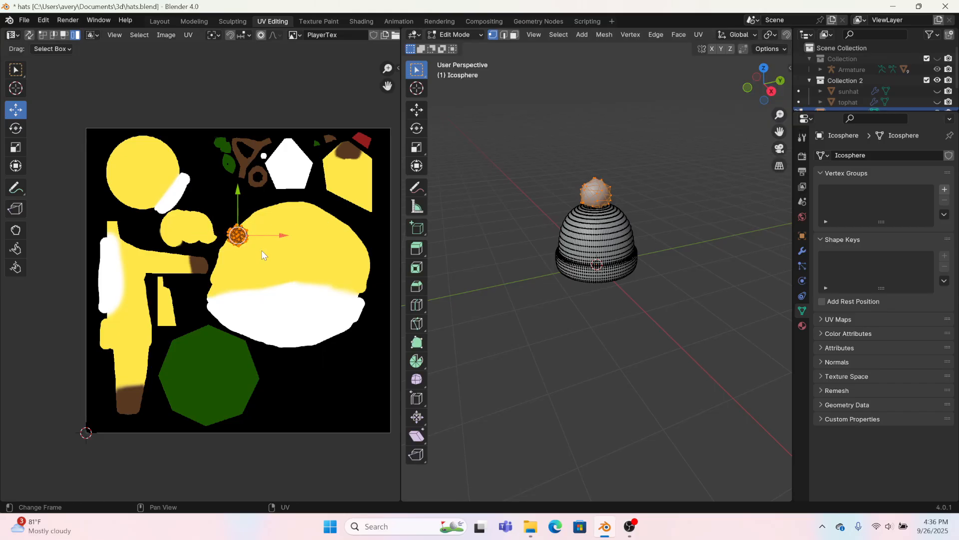
key(g)
click(311, 181)
Select the whole mesh, then shrink the smaller circular UV island and place it on the white area of the large yellow-and-white shape
click(583, 297)
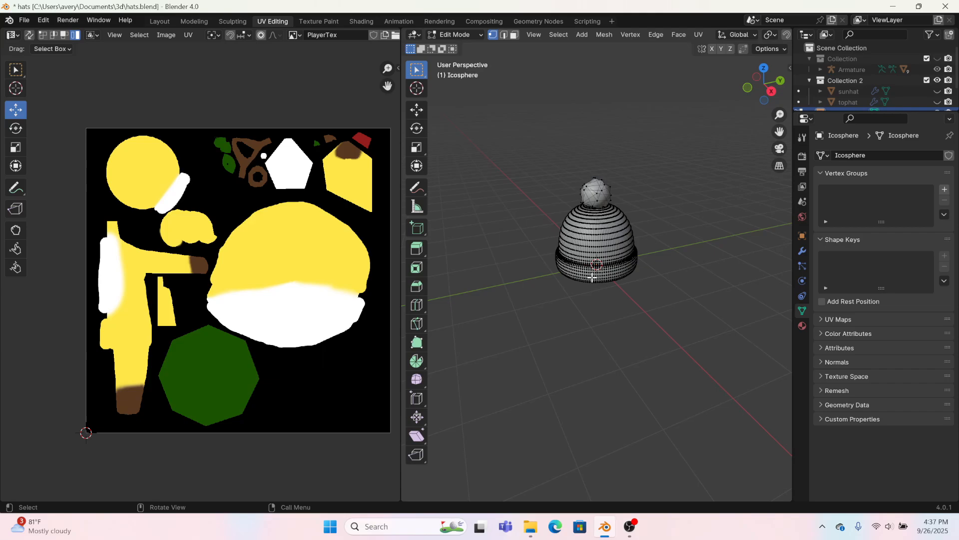
key(ctrl+l)
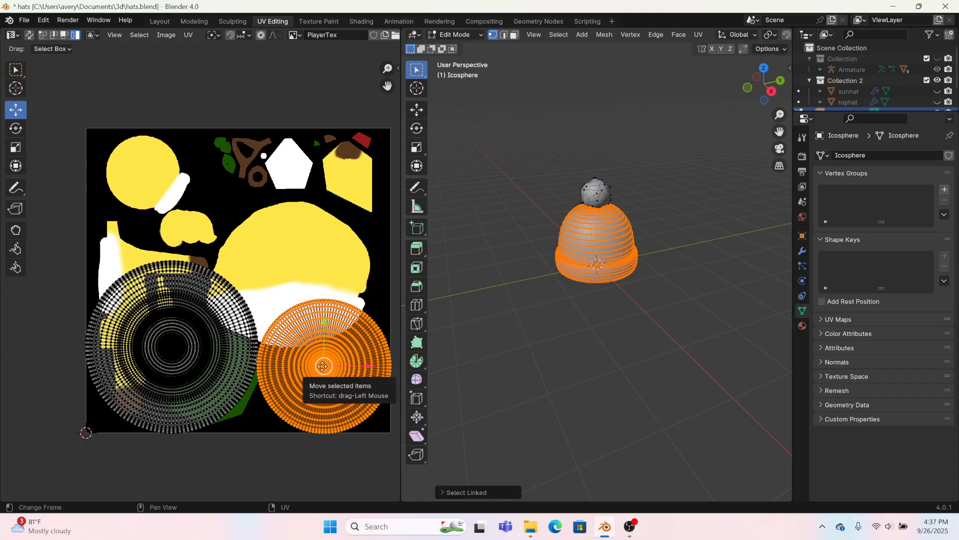
key(ctrl+z)
key(a)
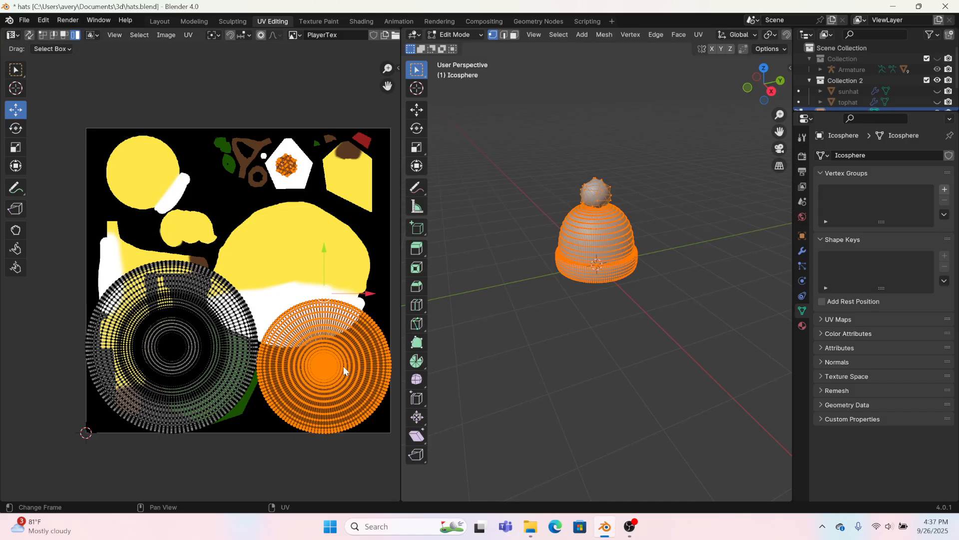
click(337, 371)
drag(324, 365, 298, 305)
key(s)
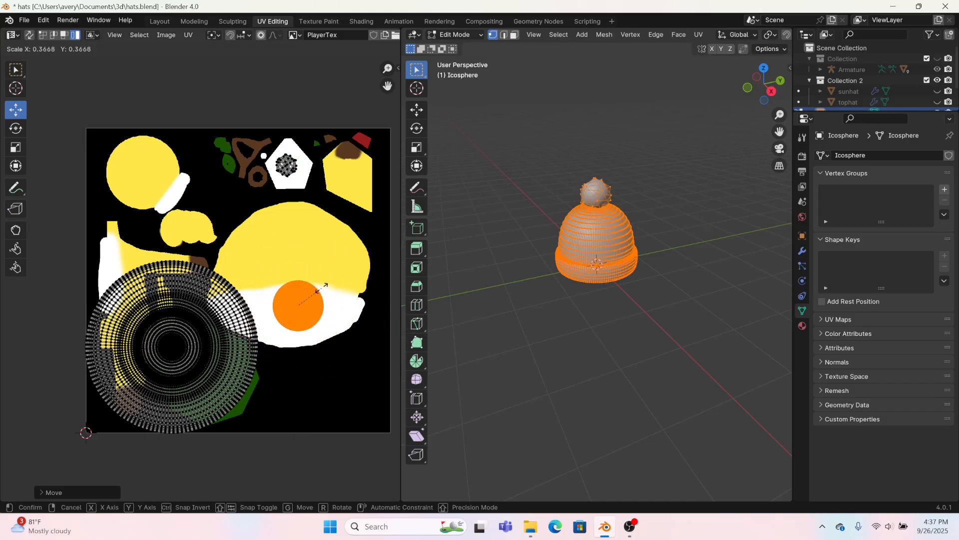
click(299, 306)
key(g)
click(294, 312)
Scale down the large circular UV island and move it onto the green octagon of the texture
click(272, 346)
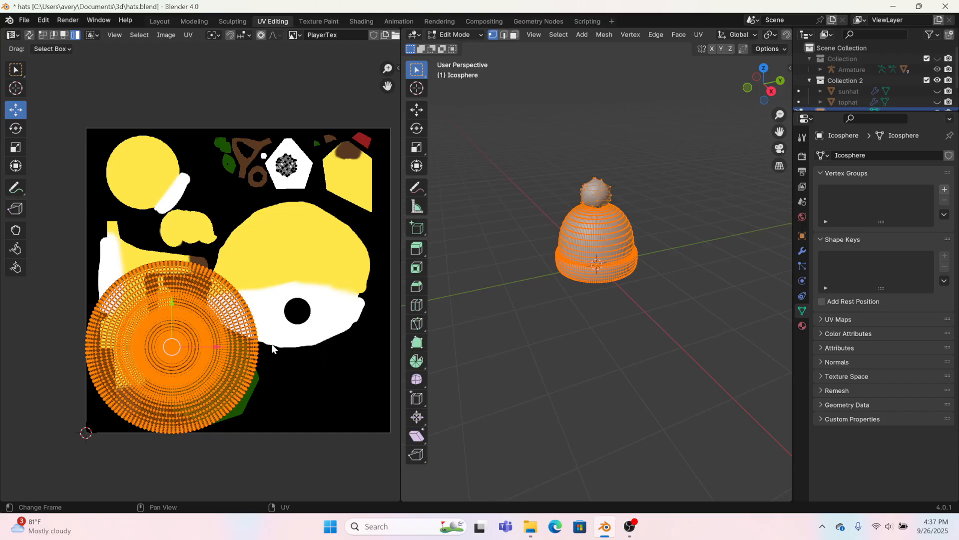
key(s)
click(197, 346)
drag(172, 347, 202, 378)
click(202, 383)
Deselect everything and mark the edge loop where the crown meets the base band as a seam
scroll(538, 338, up, 6)
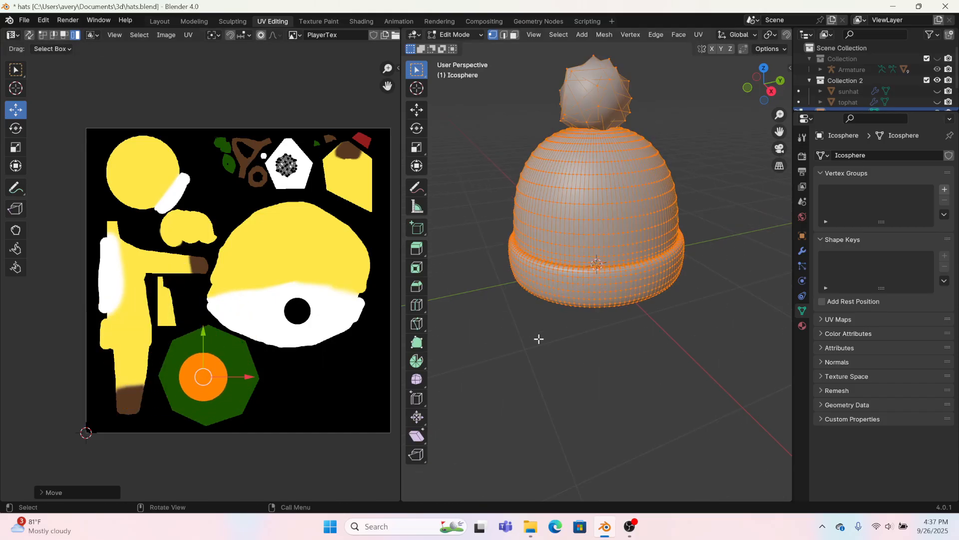
key(alt+a)
middle_drag(568, 431, 655, 347)
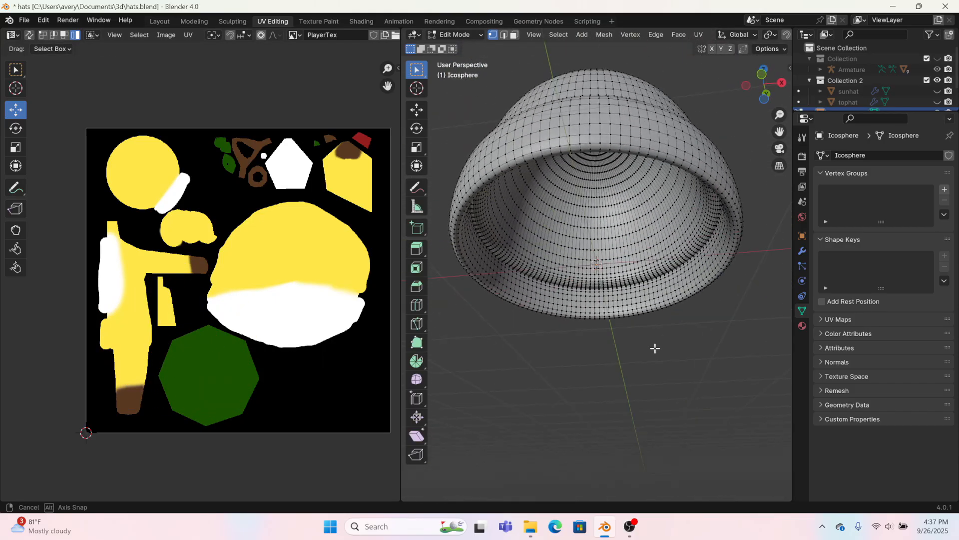
scroll(655, 346, up, 8)
middle_drag(606, 279, 464, 290)
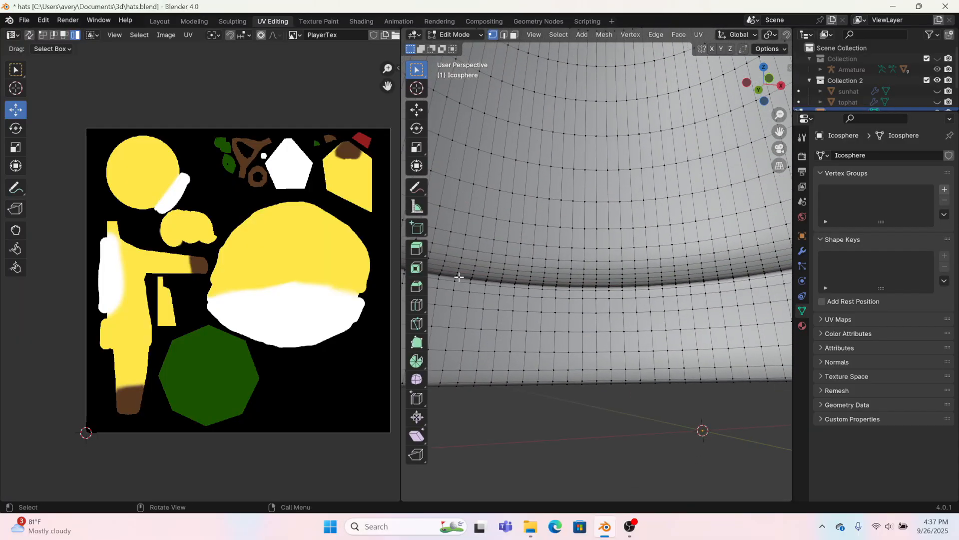
alt+click(460, 277)
click(504, 36)
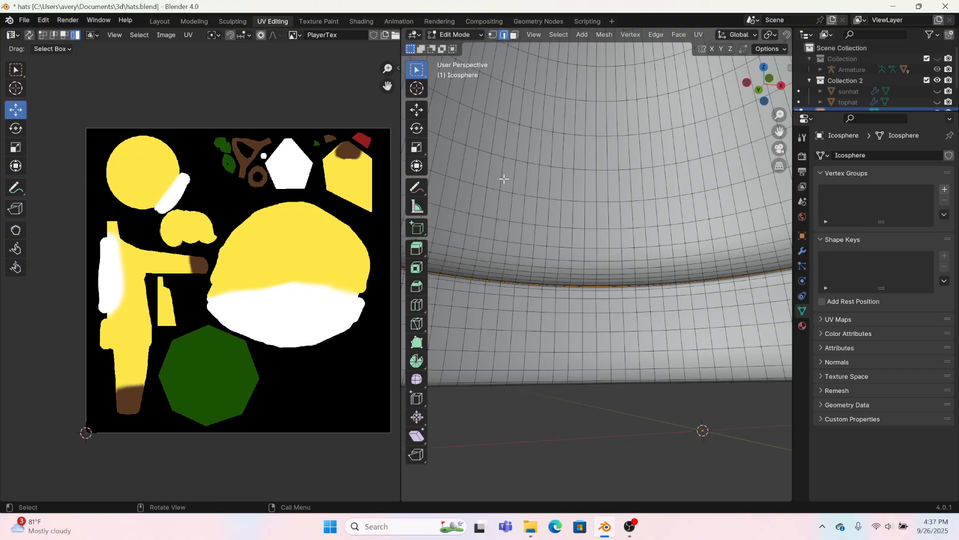
right_click(501, 409)
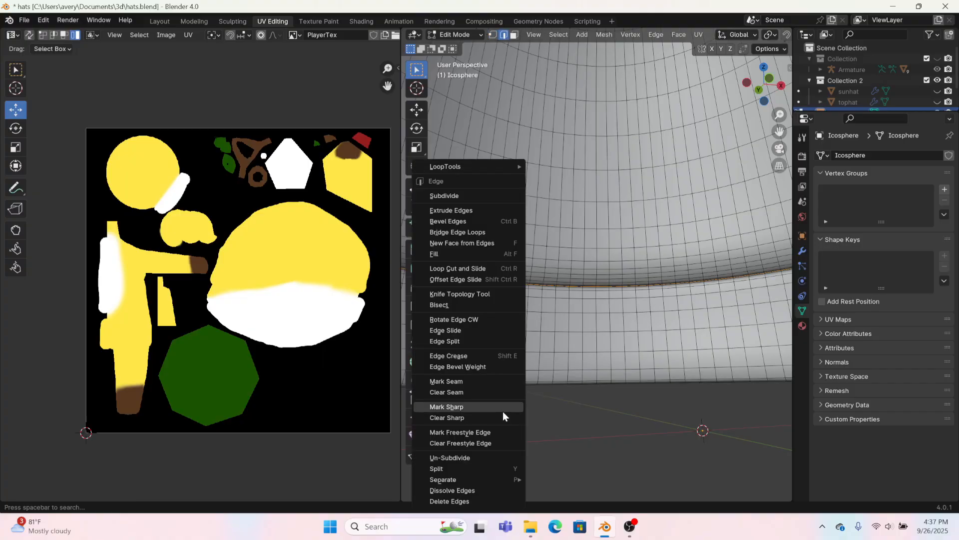
click(463, 383)
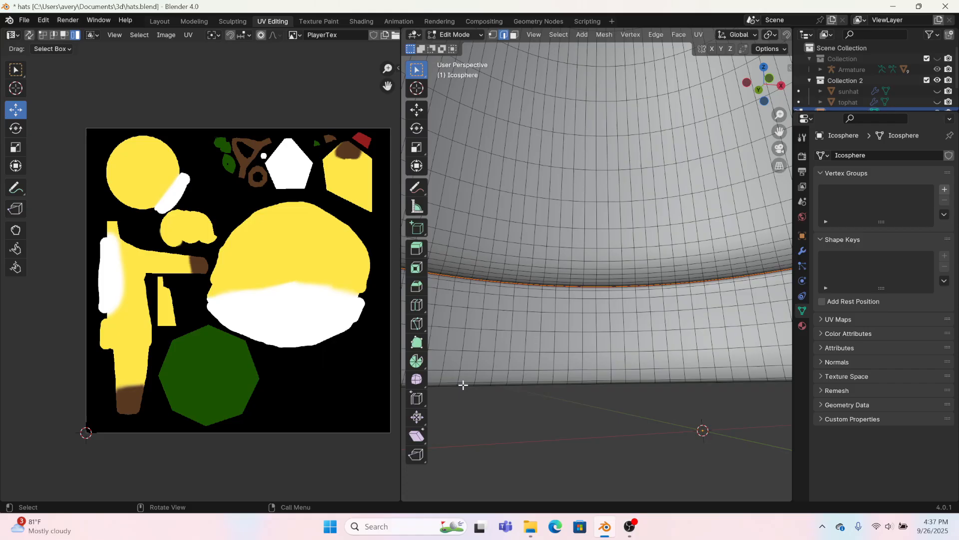
Select the linked faces of the base band, move their UVs onto the texture's large white area and scale them down
click(513, 36)
key(l)
drag(193, 387, 276, 323)
key(s)
click(356, 319)
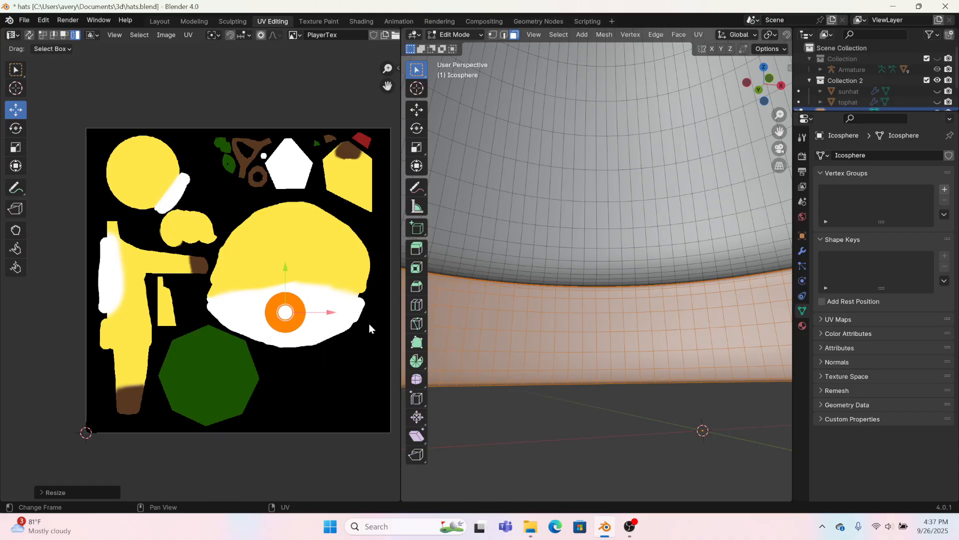
Examine the rendered hat's colours in the Layout workspace and return to the UV Editing workspace
click(125, 20)
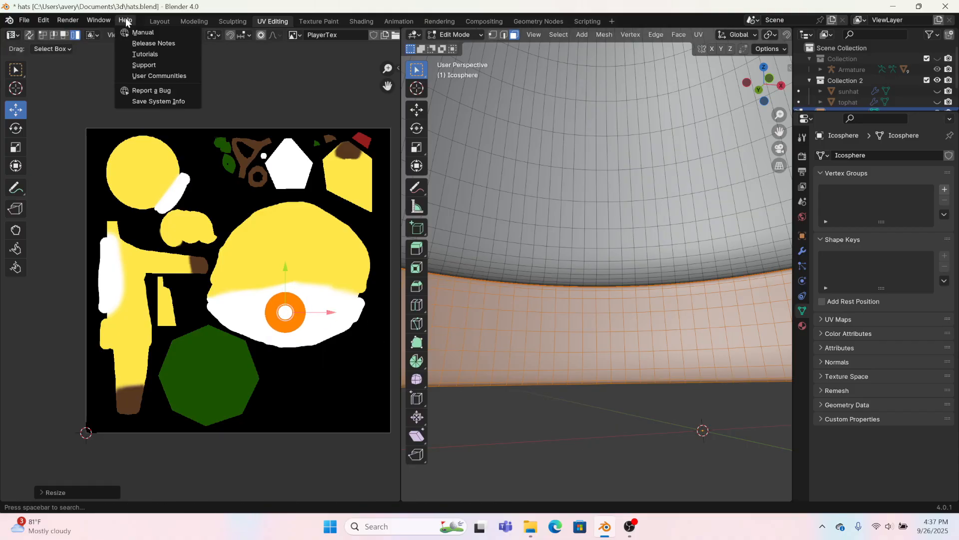
click(155, 21)
click(159, 21)
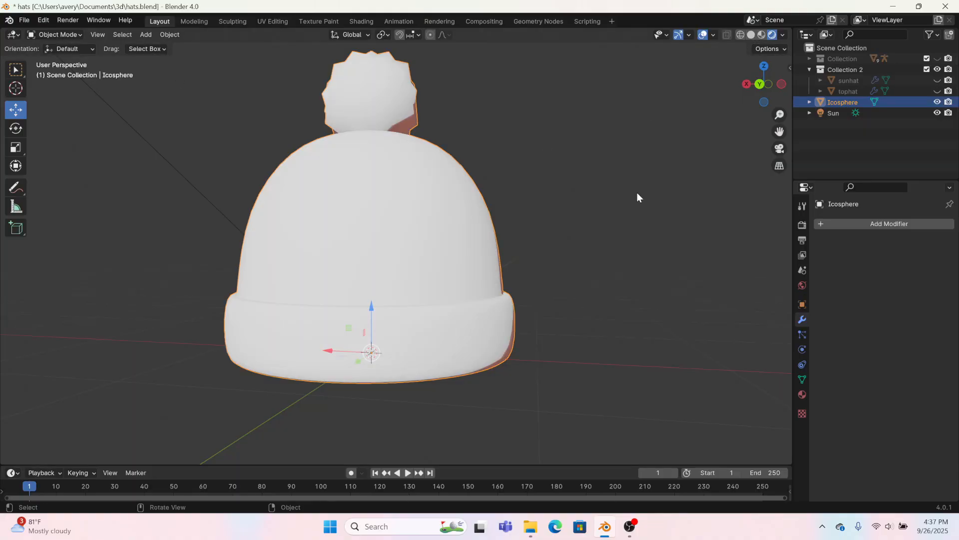
scroll(638, 193, down, 3)
mouse_move(637, 193)
middle_down()
mouse_move(553, 208)
mouse_move(634, 198)
middle_up()
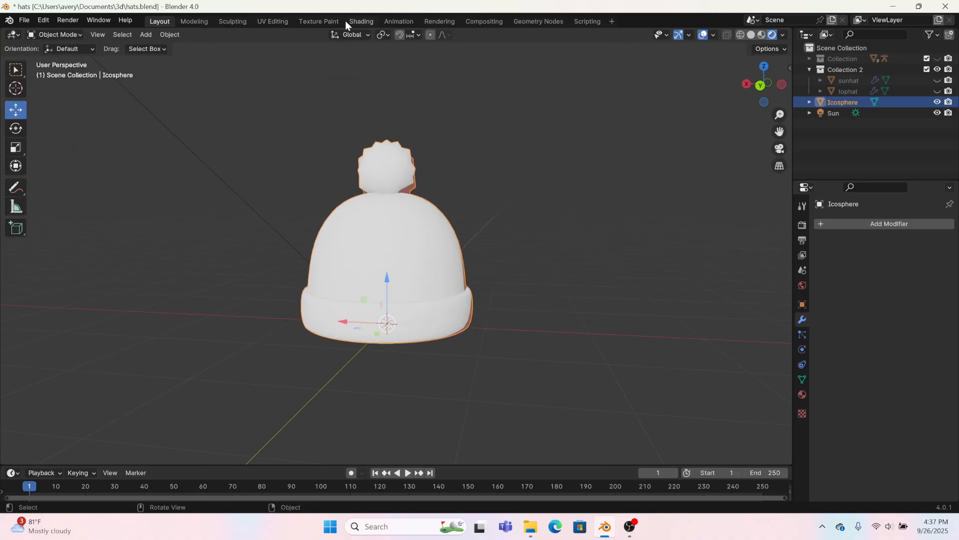
click(361, 22)
click(318, 21)
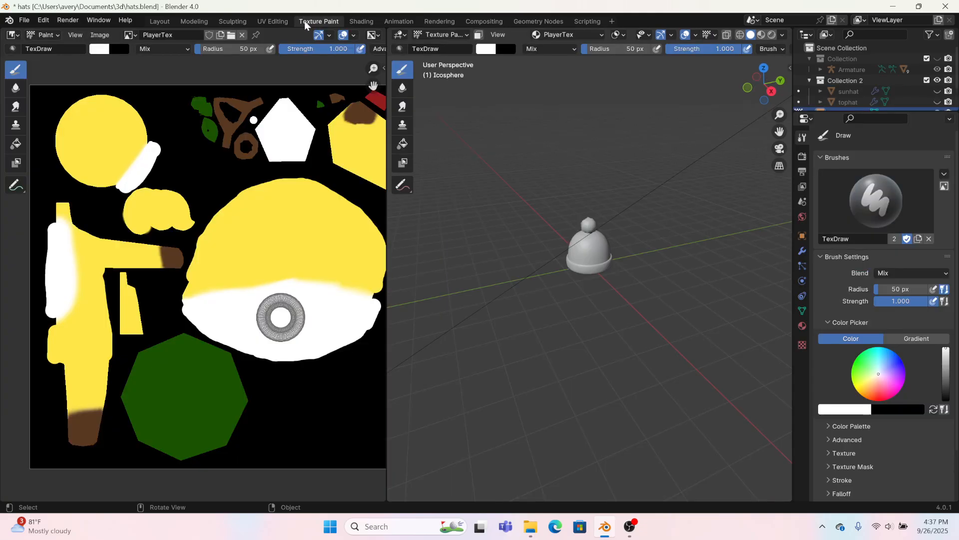
click(273, 22)
Switch the UV Editing 3D viewport to Material Preview shading, deselect the band and view the whole hat
scroll(752, 35, down, 5)
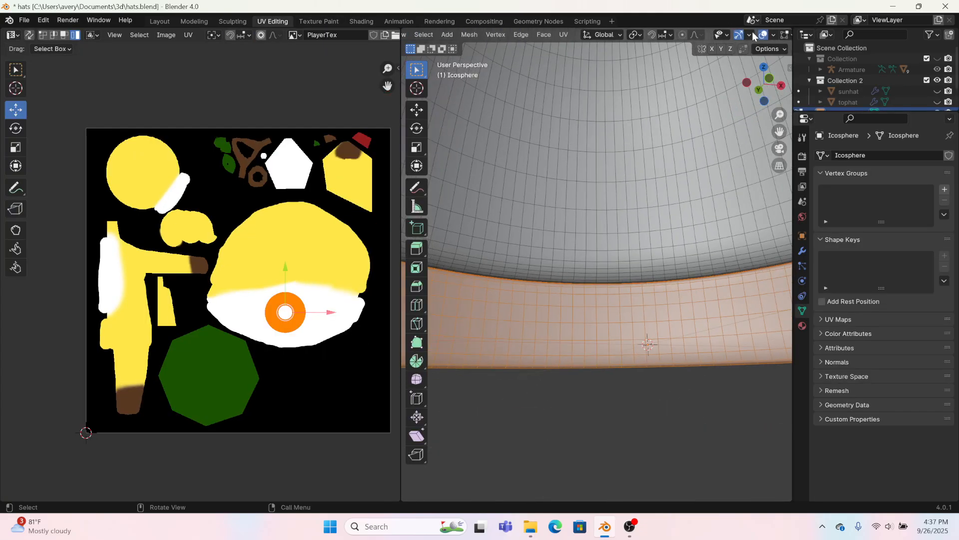
click(762, 35)
click(590, 433)
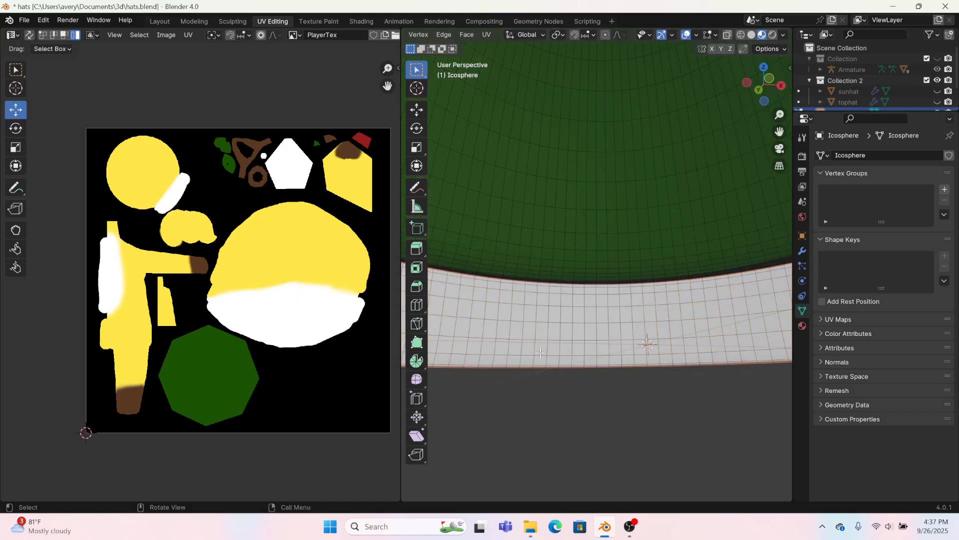
middle_drag(514, 295, 566, 353)
scroll(572, 295, down, 4)
scroll(573, 295, down, 5)
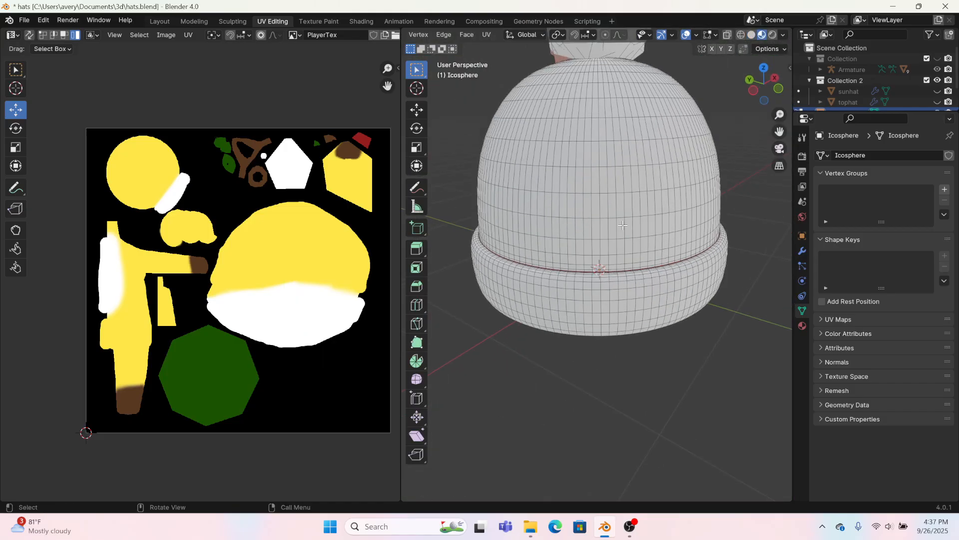
Select the linked faces of the outer crown, move their UVs onto the texture's dark green octagon, and deselect the crown
key(l)
key(a)
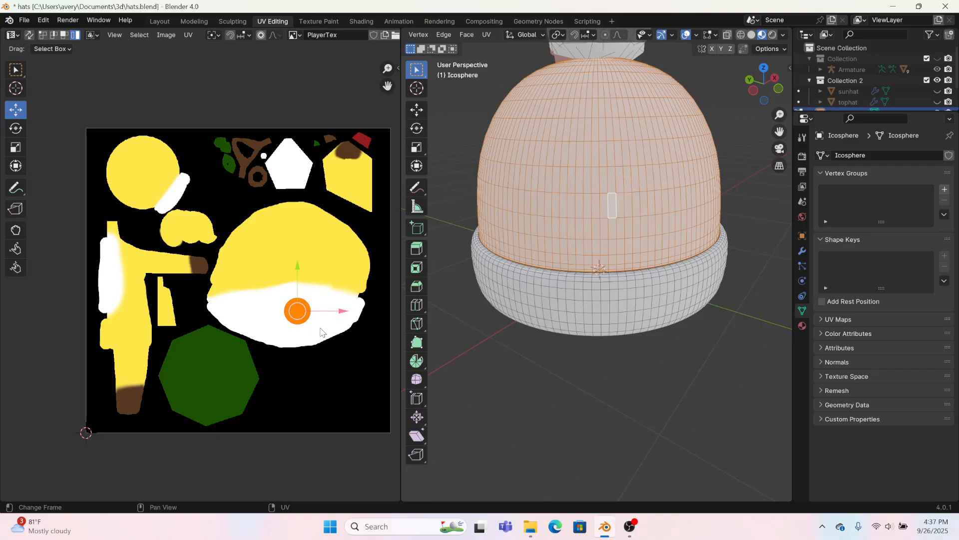
key(g)
click(242, 390)
click(517, 359)
middle_drag(595, 349, 625, 212)
middle_drag(726, 235, 718, 262)
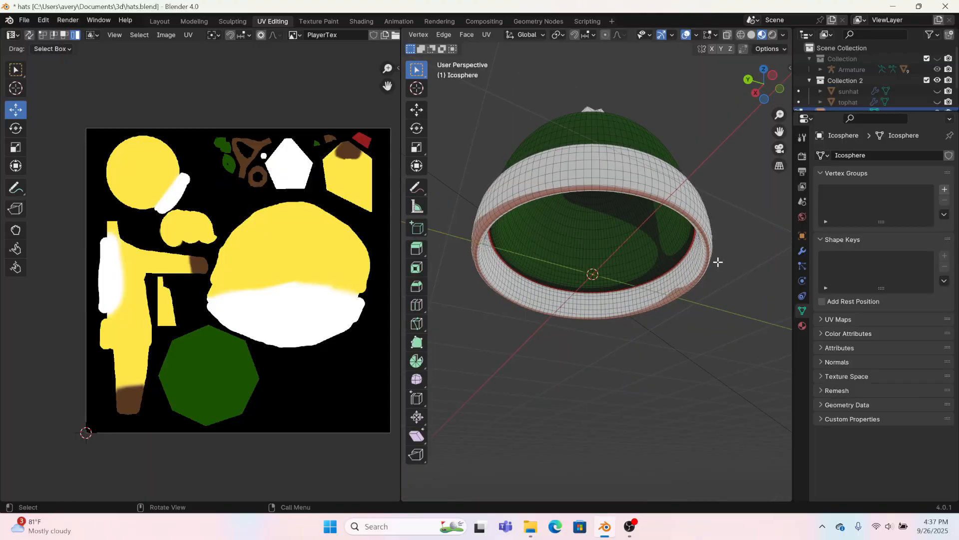
Select the linked faces of the crown's interior, nudge their UVs within the dark green octagon, and deselect to inspect the inside
key(l)
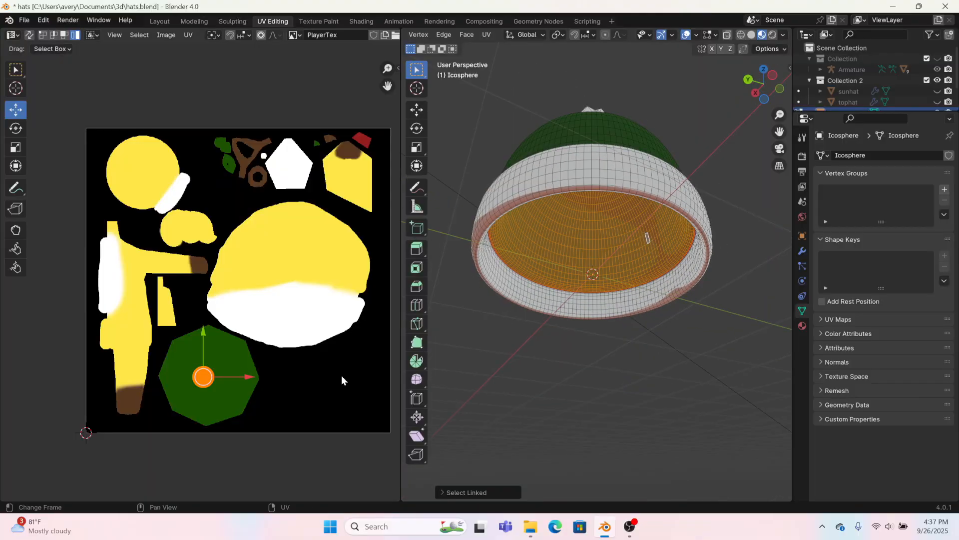
drag(202, 379, 204, 376)
click(681, 376)
scroll(702, 283, up, 5)
middle_drag(680, 325, 738, 415)
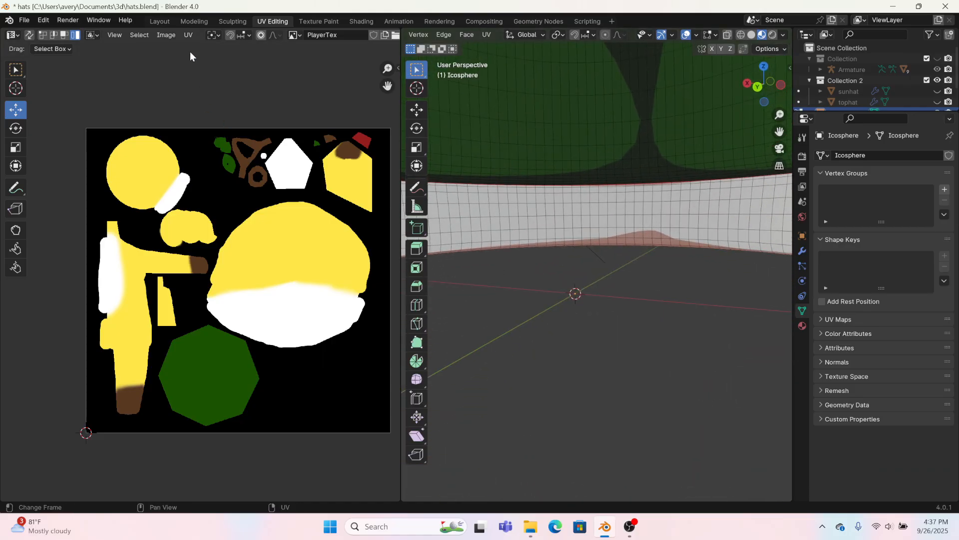
Switch to the Layout workspace and rename the hat object as beanie
click(167, 20)
middle_drag(391, 237, 456, 272)
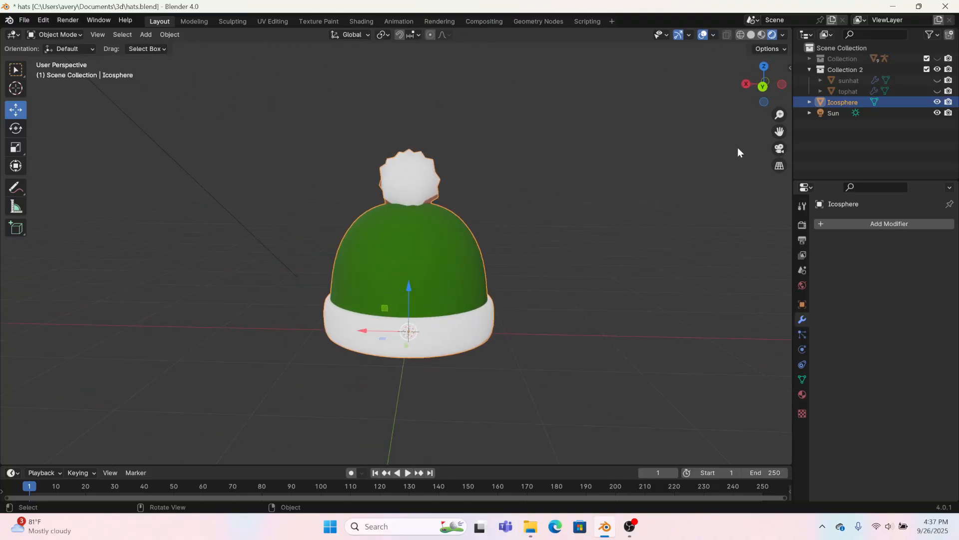
double_click(833, 103)
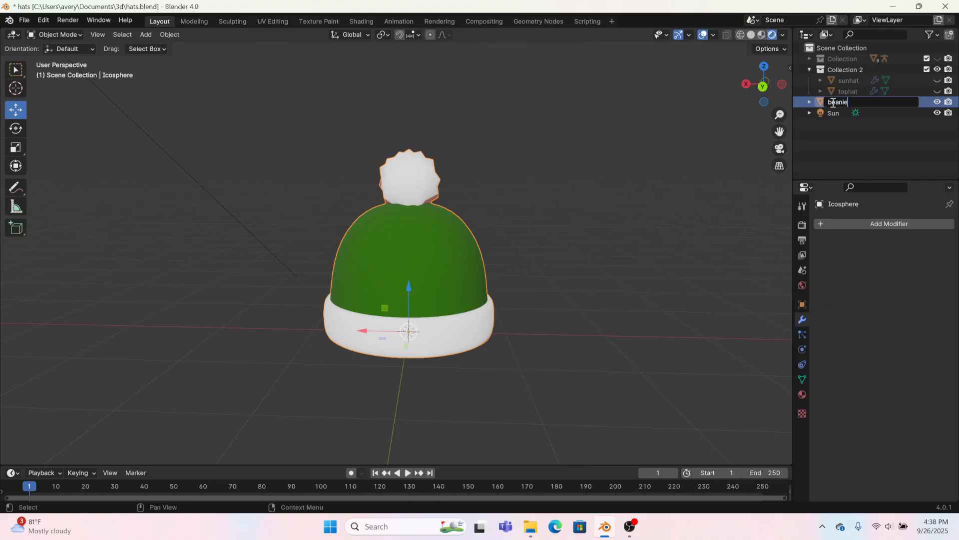
key(Return)
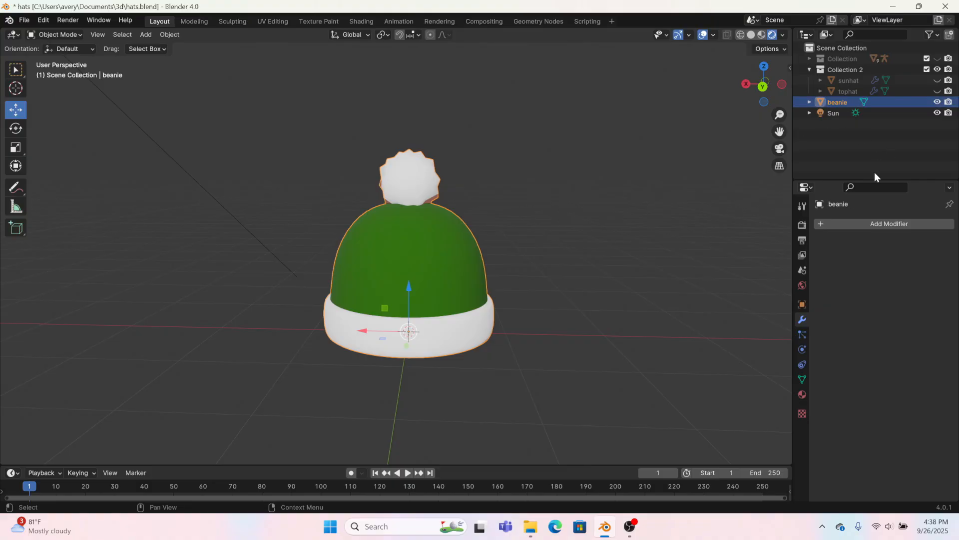
Unhide the character's collection, raise the beanie 5.8592 m along Z onto the fox's head, and scale it by 2.279
click(937, 60)
scroll(414, 291, down, 3)
key(g)
key(z)
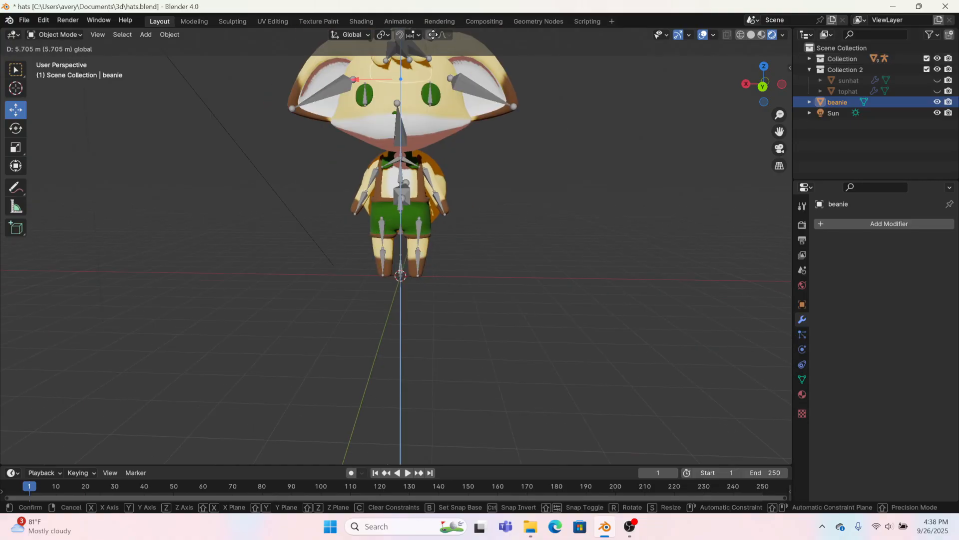
click(434, 80)
scroll(434, 80, down, 3)
scroll(424, 193, up, 2)
key(s)
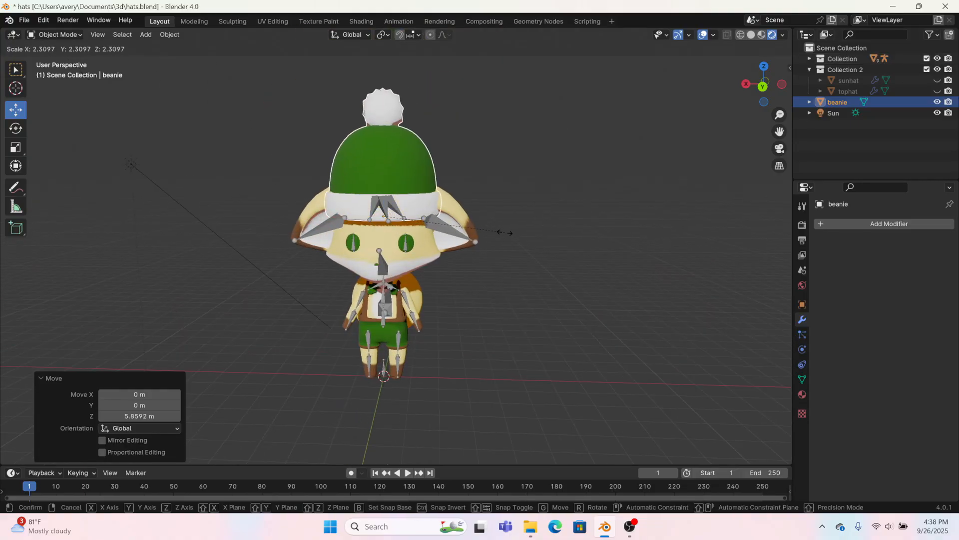
click(503, 233)
middle_drag(503, 233, 334, 173)
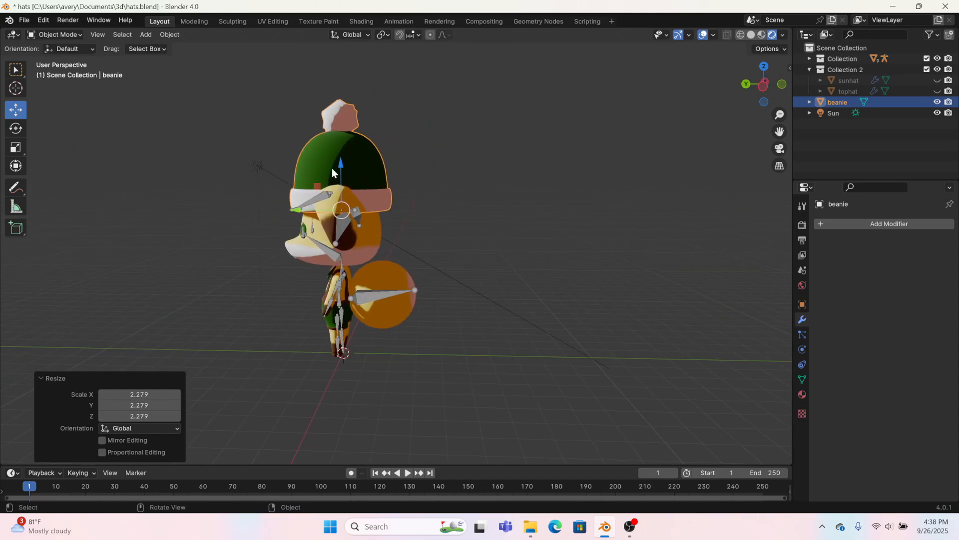
Try scaling the beanie by 1.672 and by 1.325 while lowering it over the head, and undo these changes
key(s)
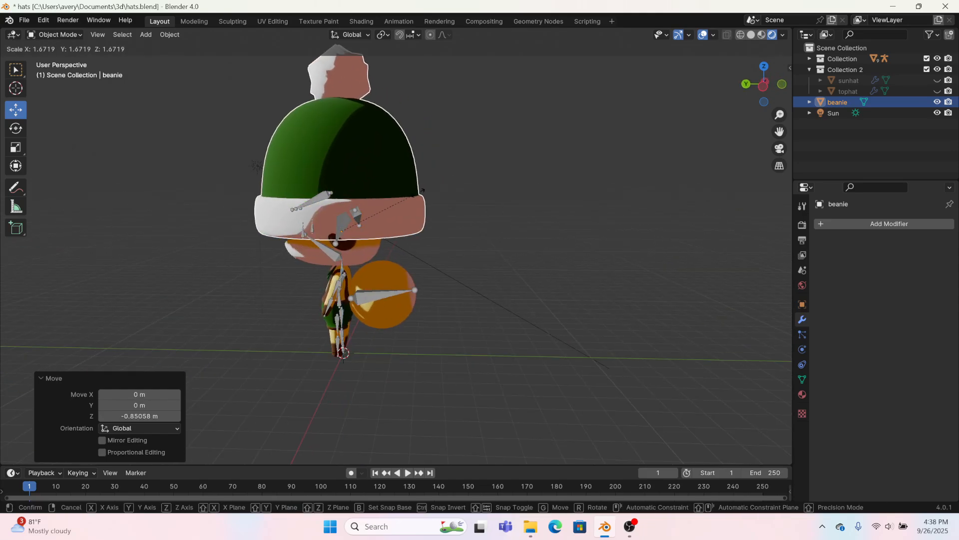
click(375, 220)
middle_drag(375, 220, 493, 214)
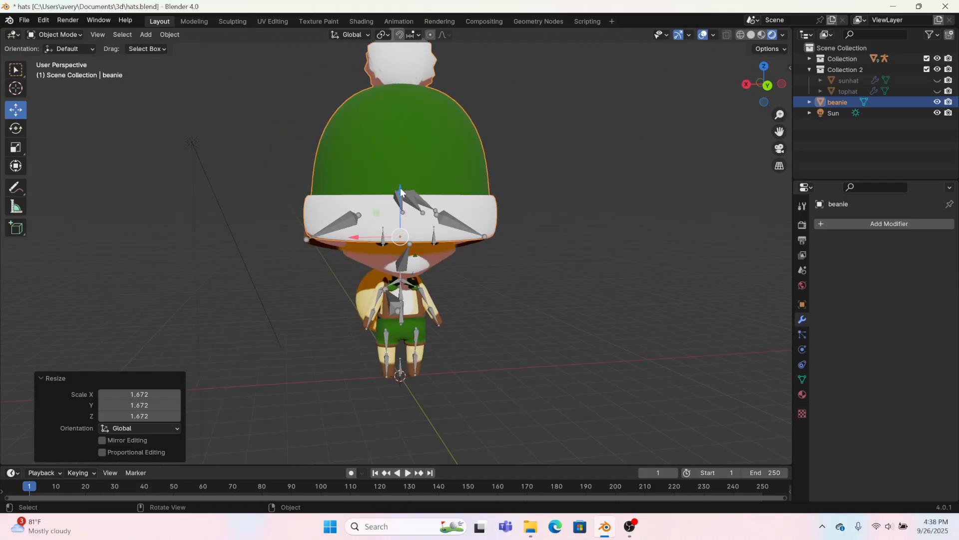
key(s)
click(512, 270)
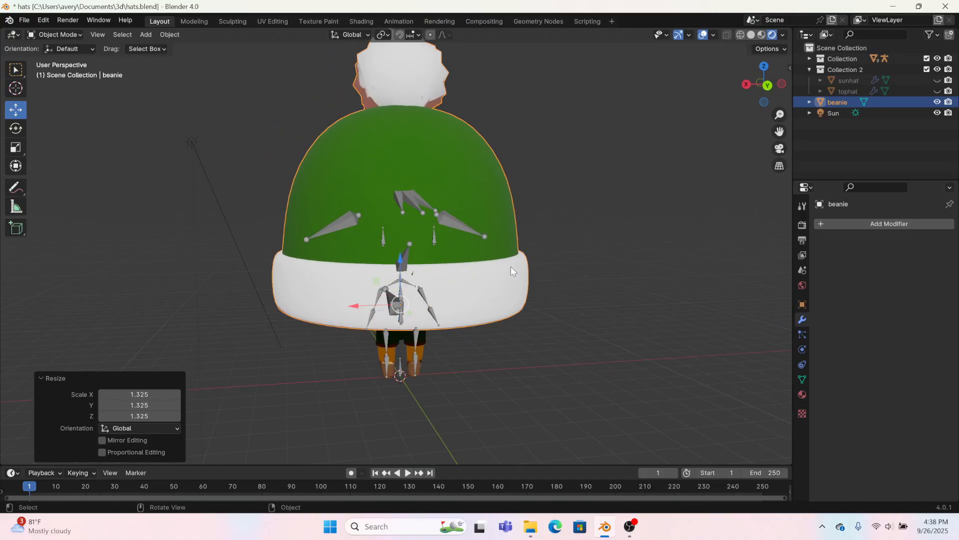
middle_drag(512, 271, 521, 291)
key(ctrl+z)
key(ctrl+z)
key(ctrl+z)
key(ctrl+z)
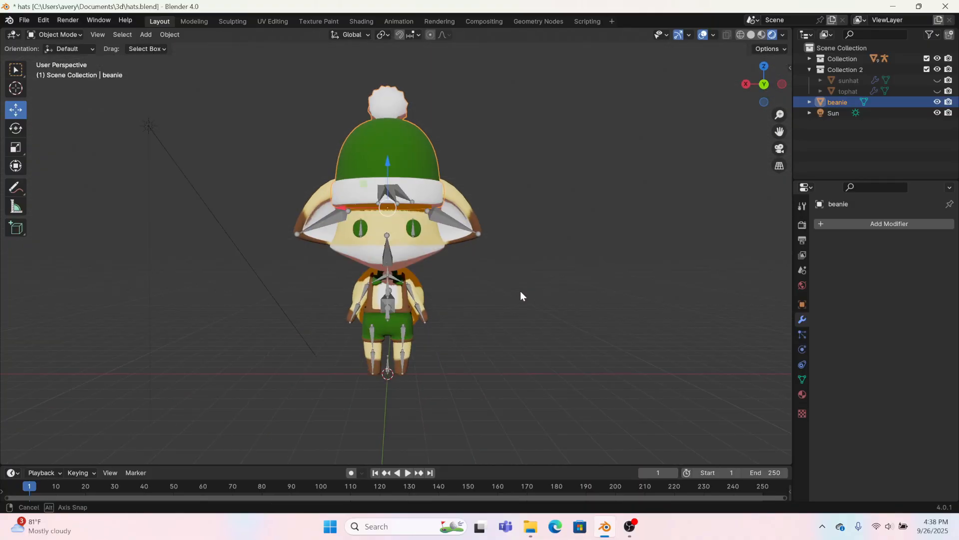
Put the armature in Pose Mode, clear the rotation of the ear.l bone, and return to Object Mode
click(457, 223)
click(57, 35)
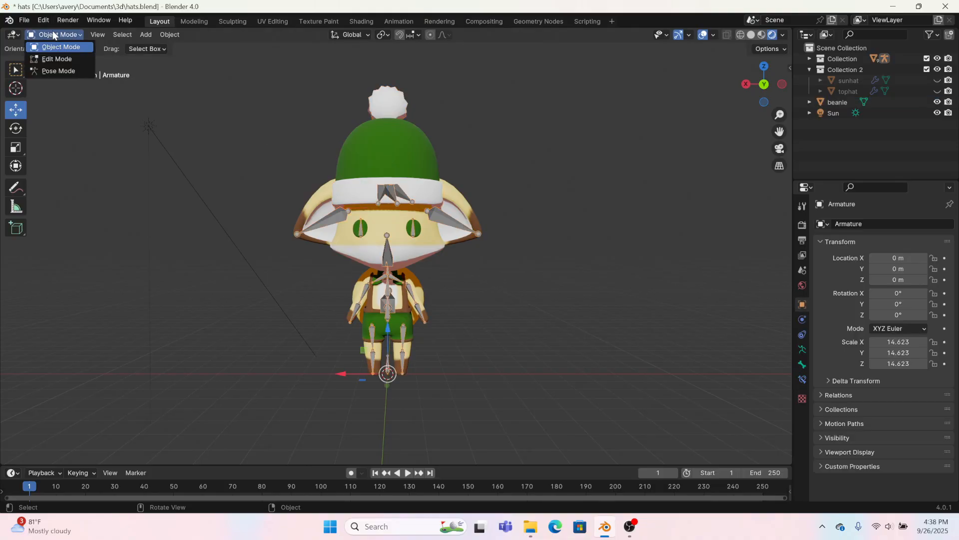
click(60, 73)
click(449, 223)
key(alt+r)
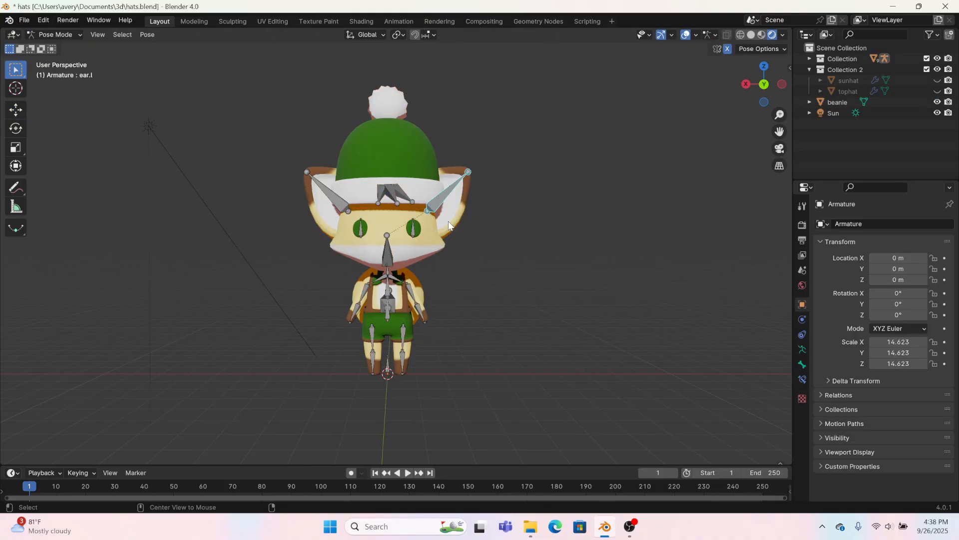
click(58, 35)
click(54, 47)
Select the beanie, shift it to the side of the fox's head, and rotate it to tilt over the character's right ear
click(375, 169)
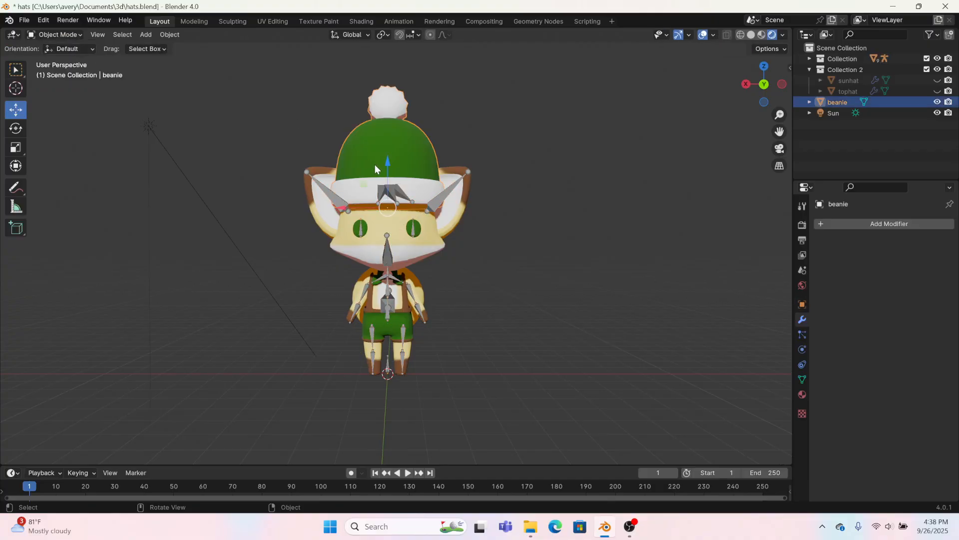
drag(389, 197, 343, 233)
click(321, 221)
click(381, 194)
key(r)
click(351, 103)
middle_drag(383, 220, 415, 215)
scroll(414, 214, up, 5)
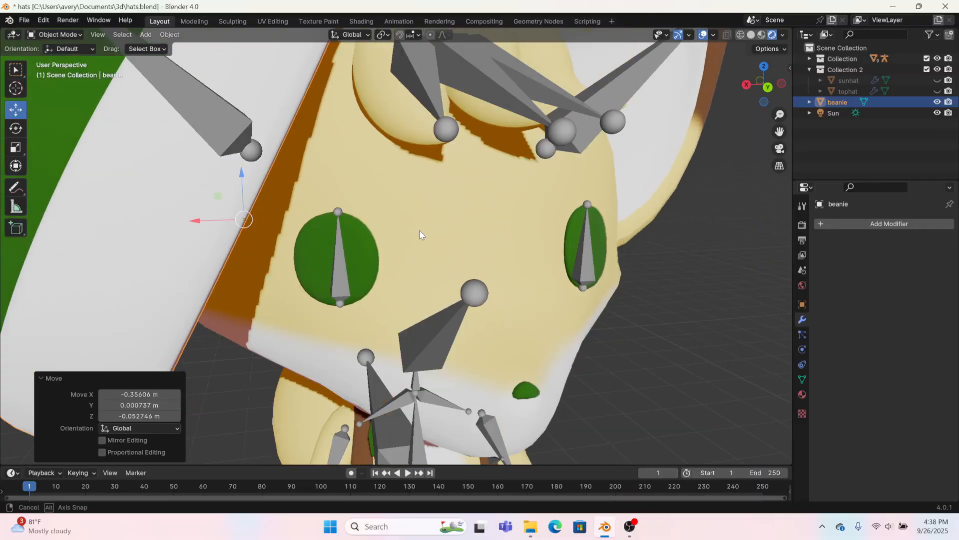
scroll(419, 230, down, 5)
Scale the beanie by 0.672 and slightly back up, move it higher against the ear, and rotate it about 6 degrees
key(s)
click(388, 163)
key(s)
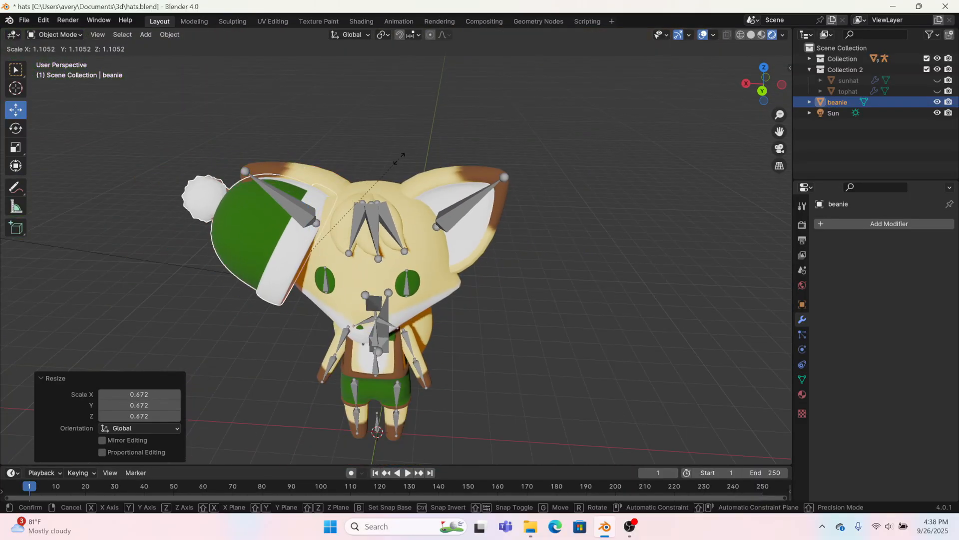
click(400, 158)
drag(306, 244, 324, 212)
key(r)
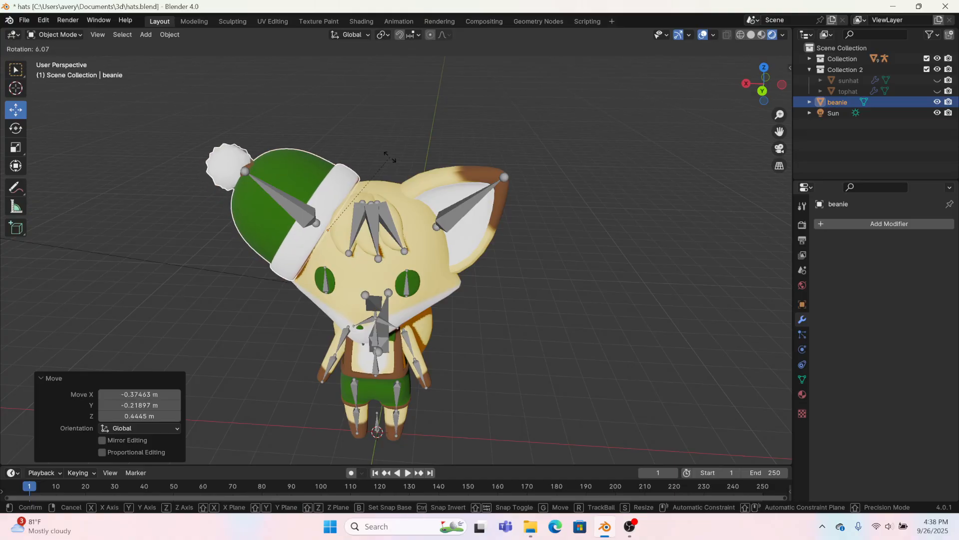
click(393, 159)
Nudge the beanie into place from a side view and scale it by 1.033 to fit over the ear
middle_drag(340, 211, 441, 169)
drag(456, 178, 465, 179)
middle_drag(464, 179, 447, 238)
key(s)
click(440, 233)
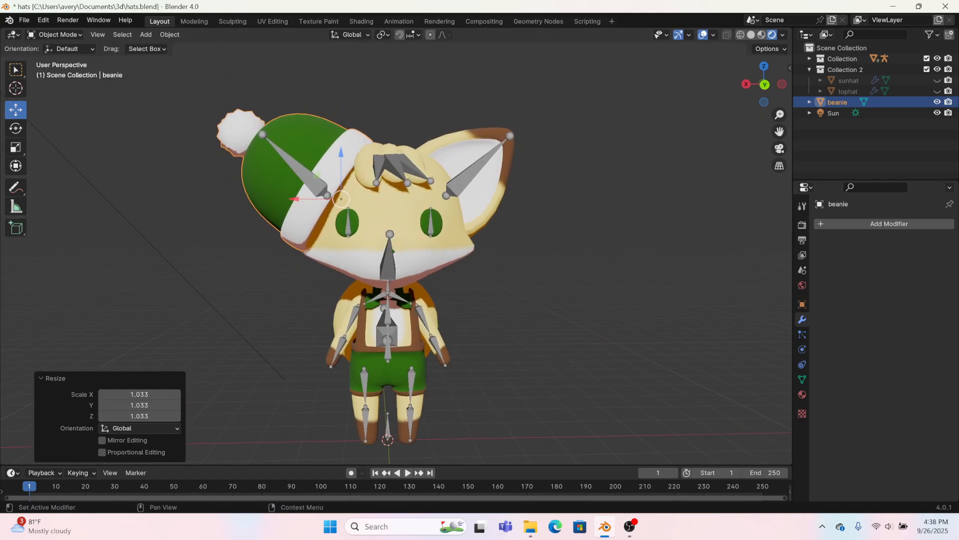
Unhide the tophat, deselect everything, and turn off the viewport overlays to view the character wearing both hats
click(938, 91)
click(688, 223)
scroll(591, 271, down, 2)
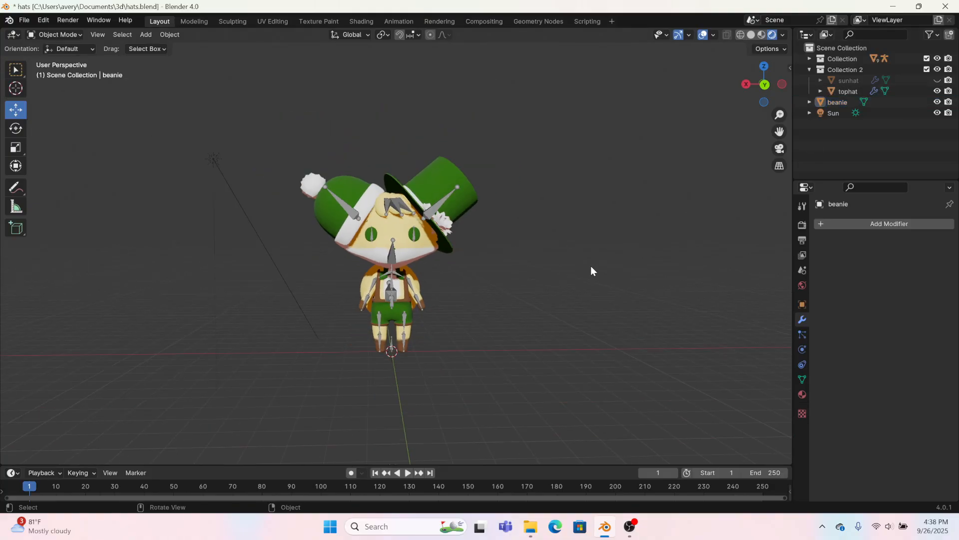
click(703, 34)
mouse_move(575, 270)
middle_down()
mouse_move(633, 244)
mouse_move(579, 261)
middle_up()
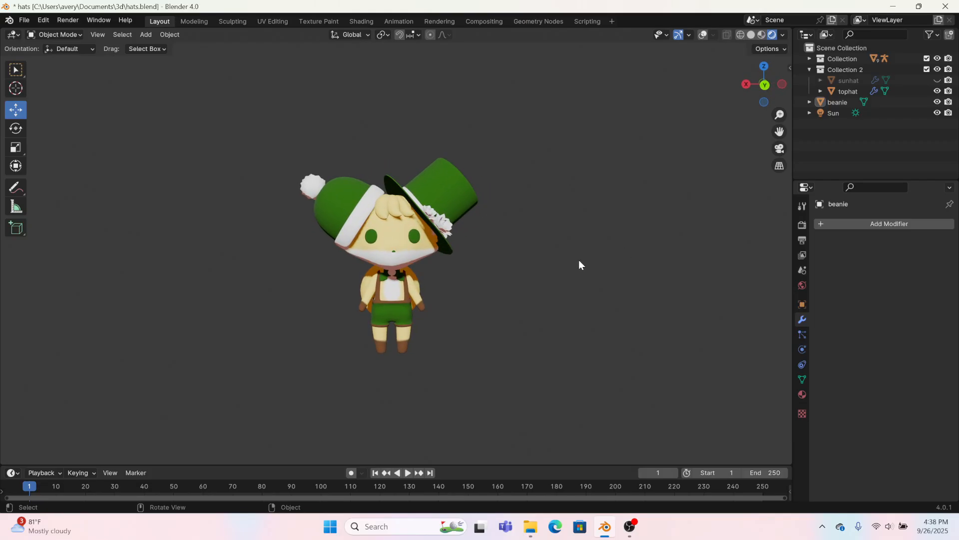
Unhide the sunhat, move it above the top hat, and deselect it to view all three hats
click(937, 81)
click(390, 178)
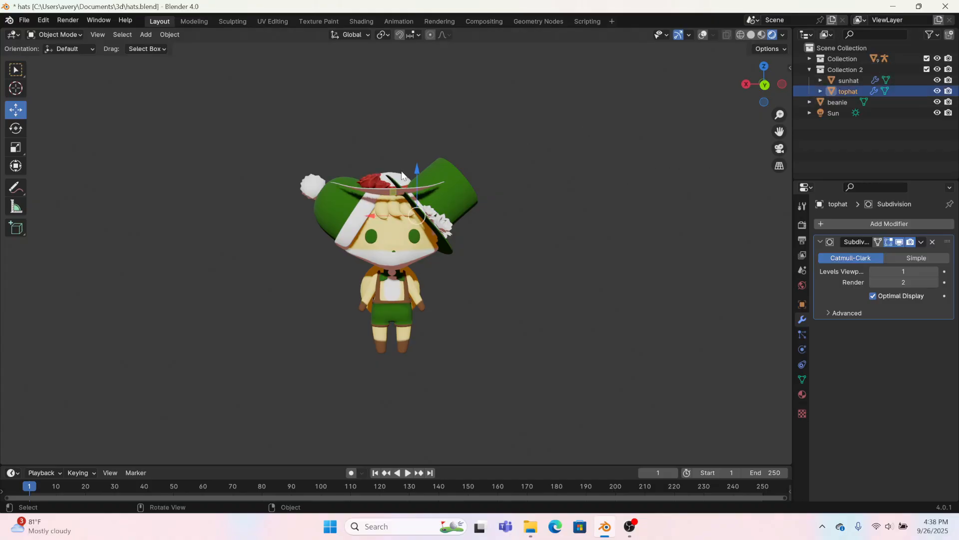
click(401, 176)
drag(389, 148, 440, 165)
click(527, 167)
middle_drag(527, 167, 538, 201)
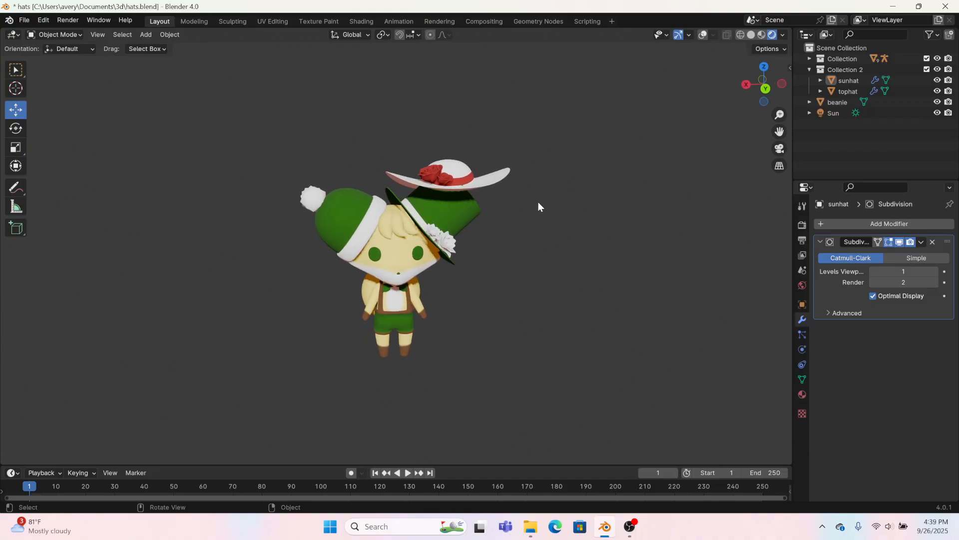